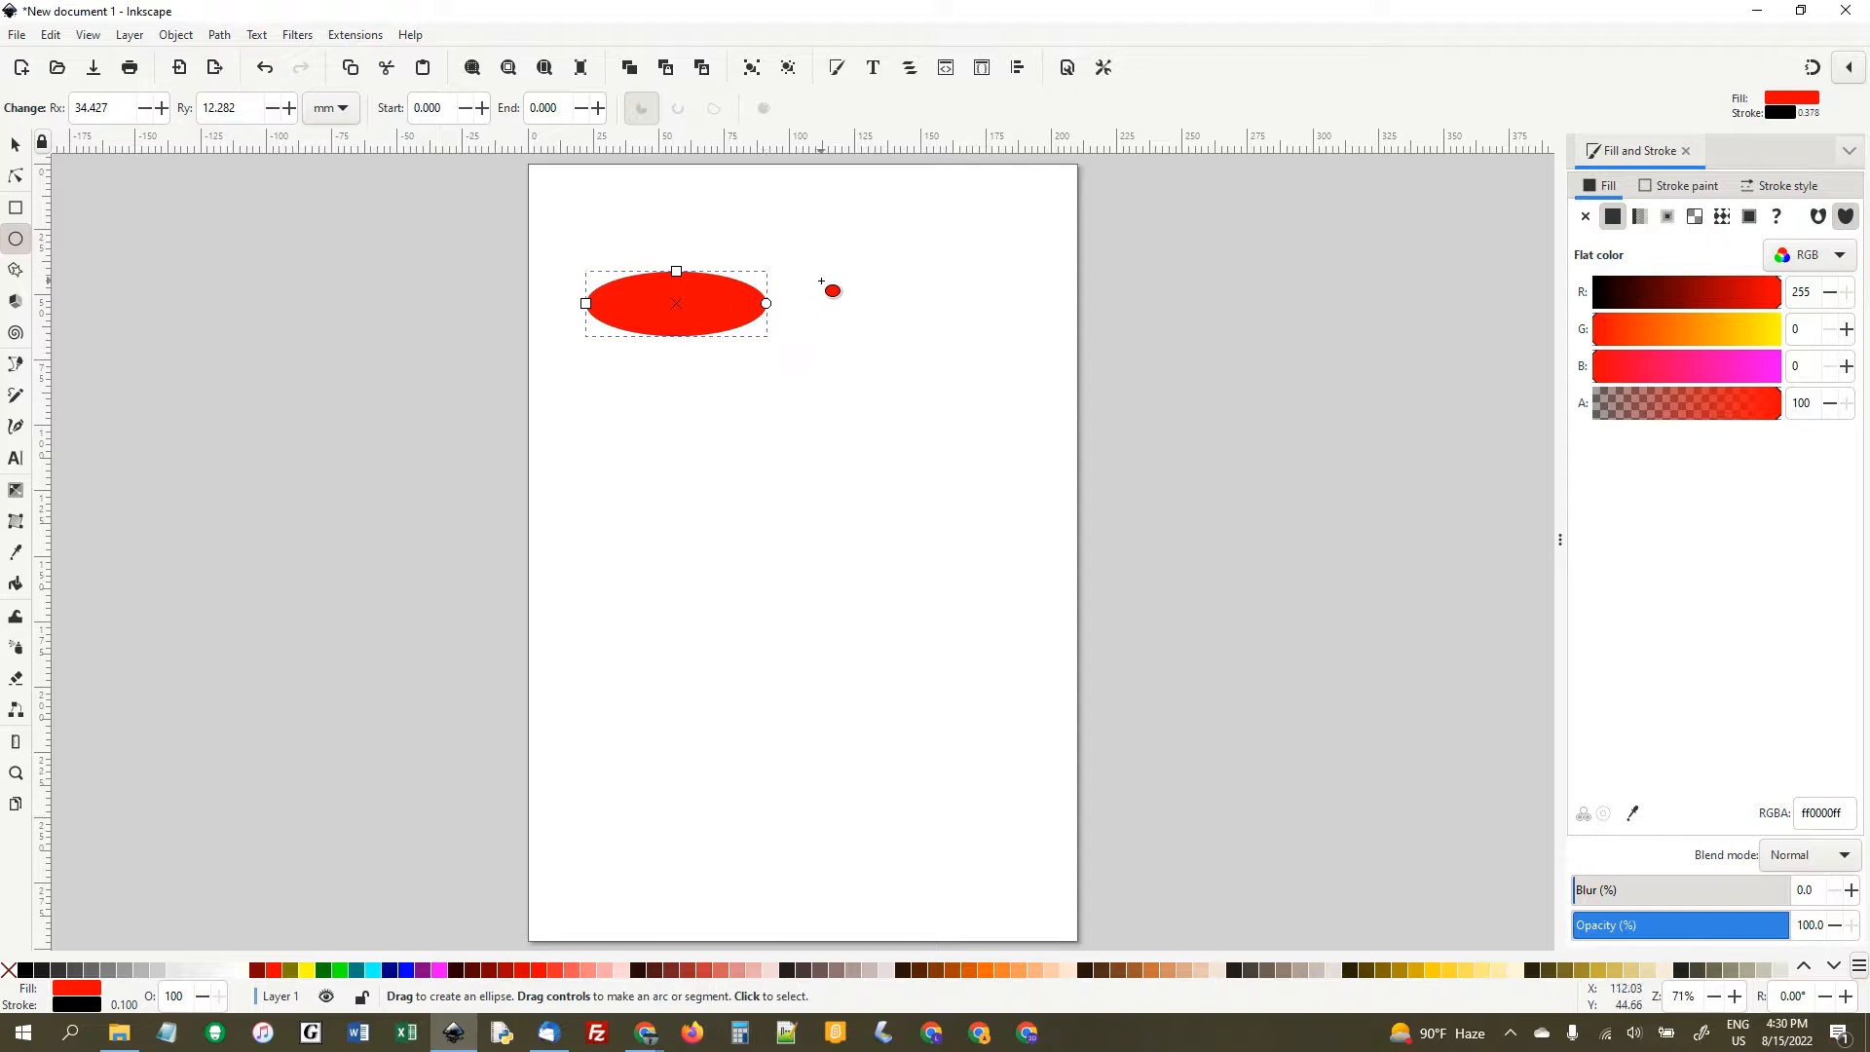
# - Draw a circle about 32 mm across beside the ellipse and scale it down proportionally to about 25 mm
pyautogui.moveTo(821, 267); pyautogui.dragTo(908, 362)
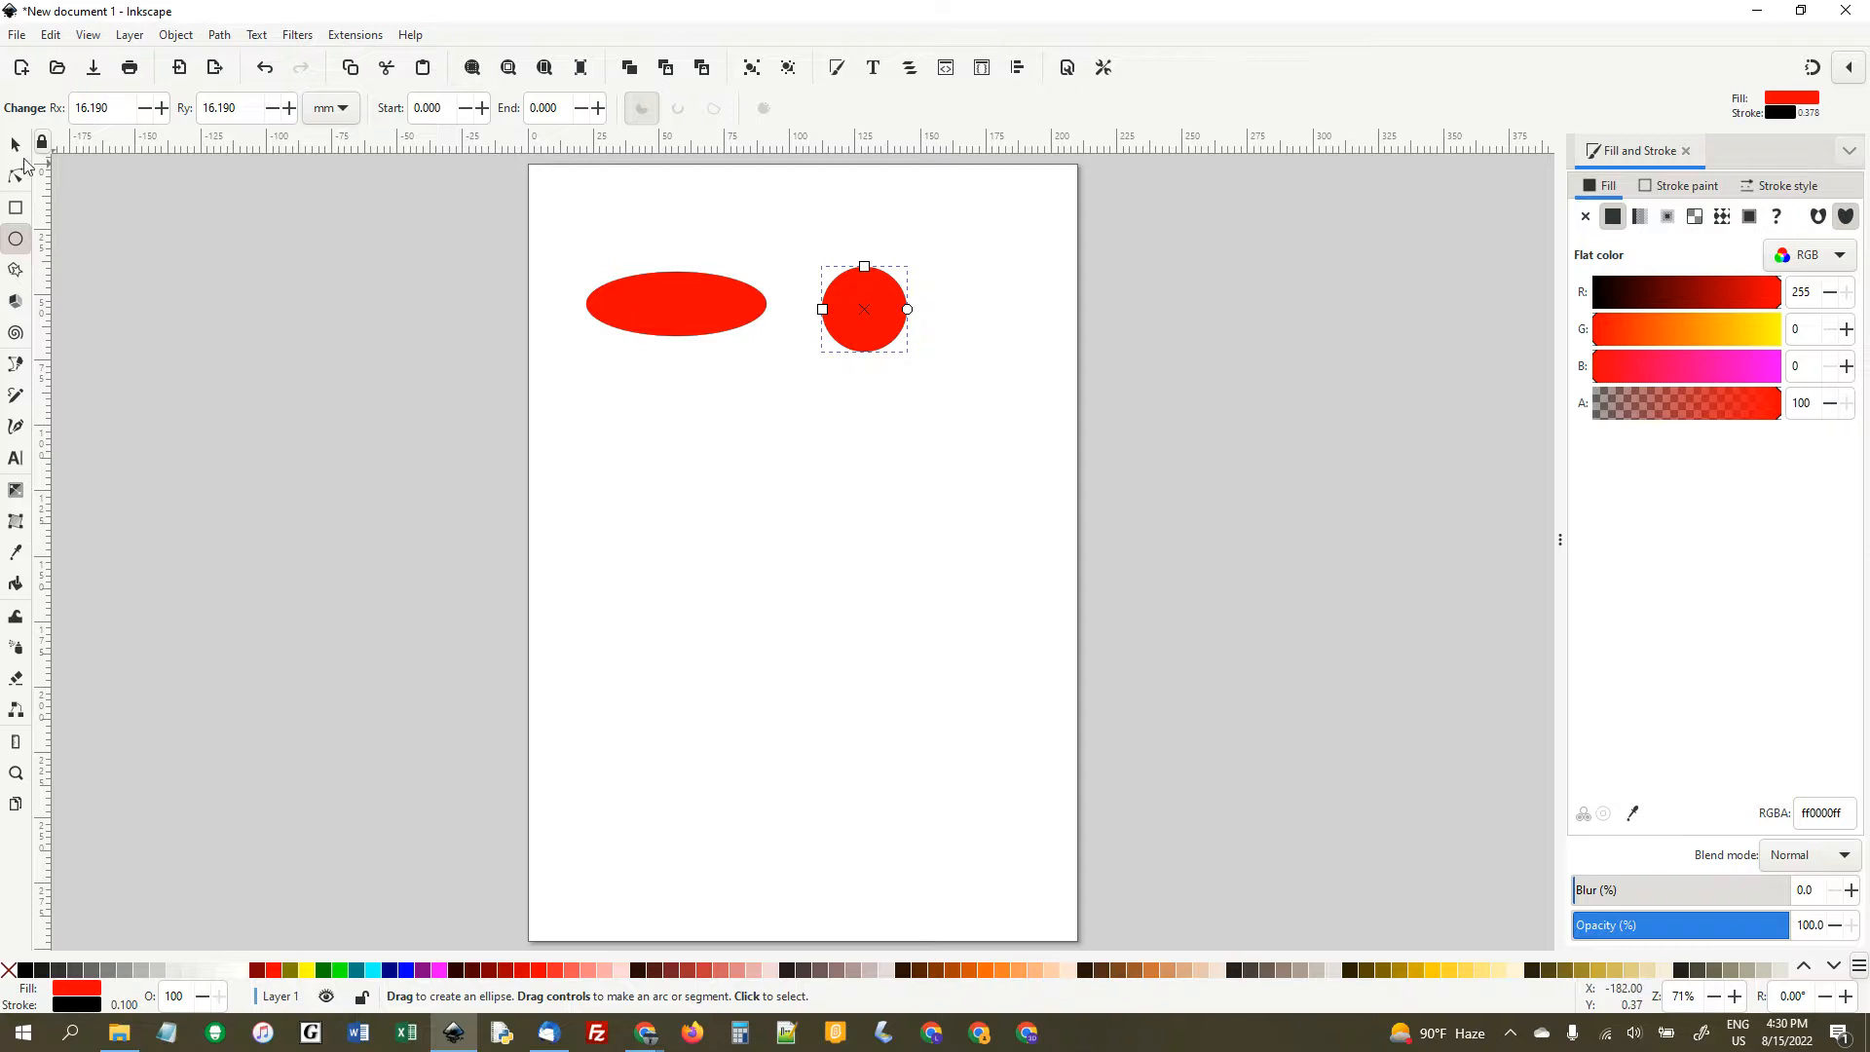
pyautogui.click(16, 149)
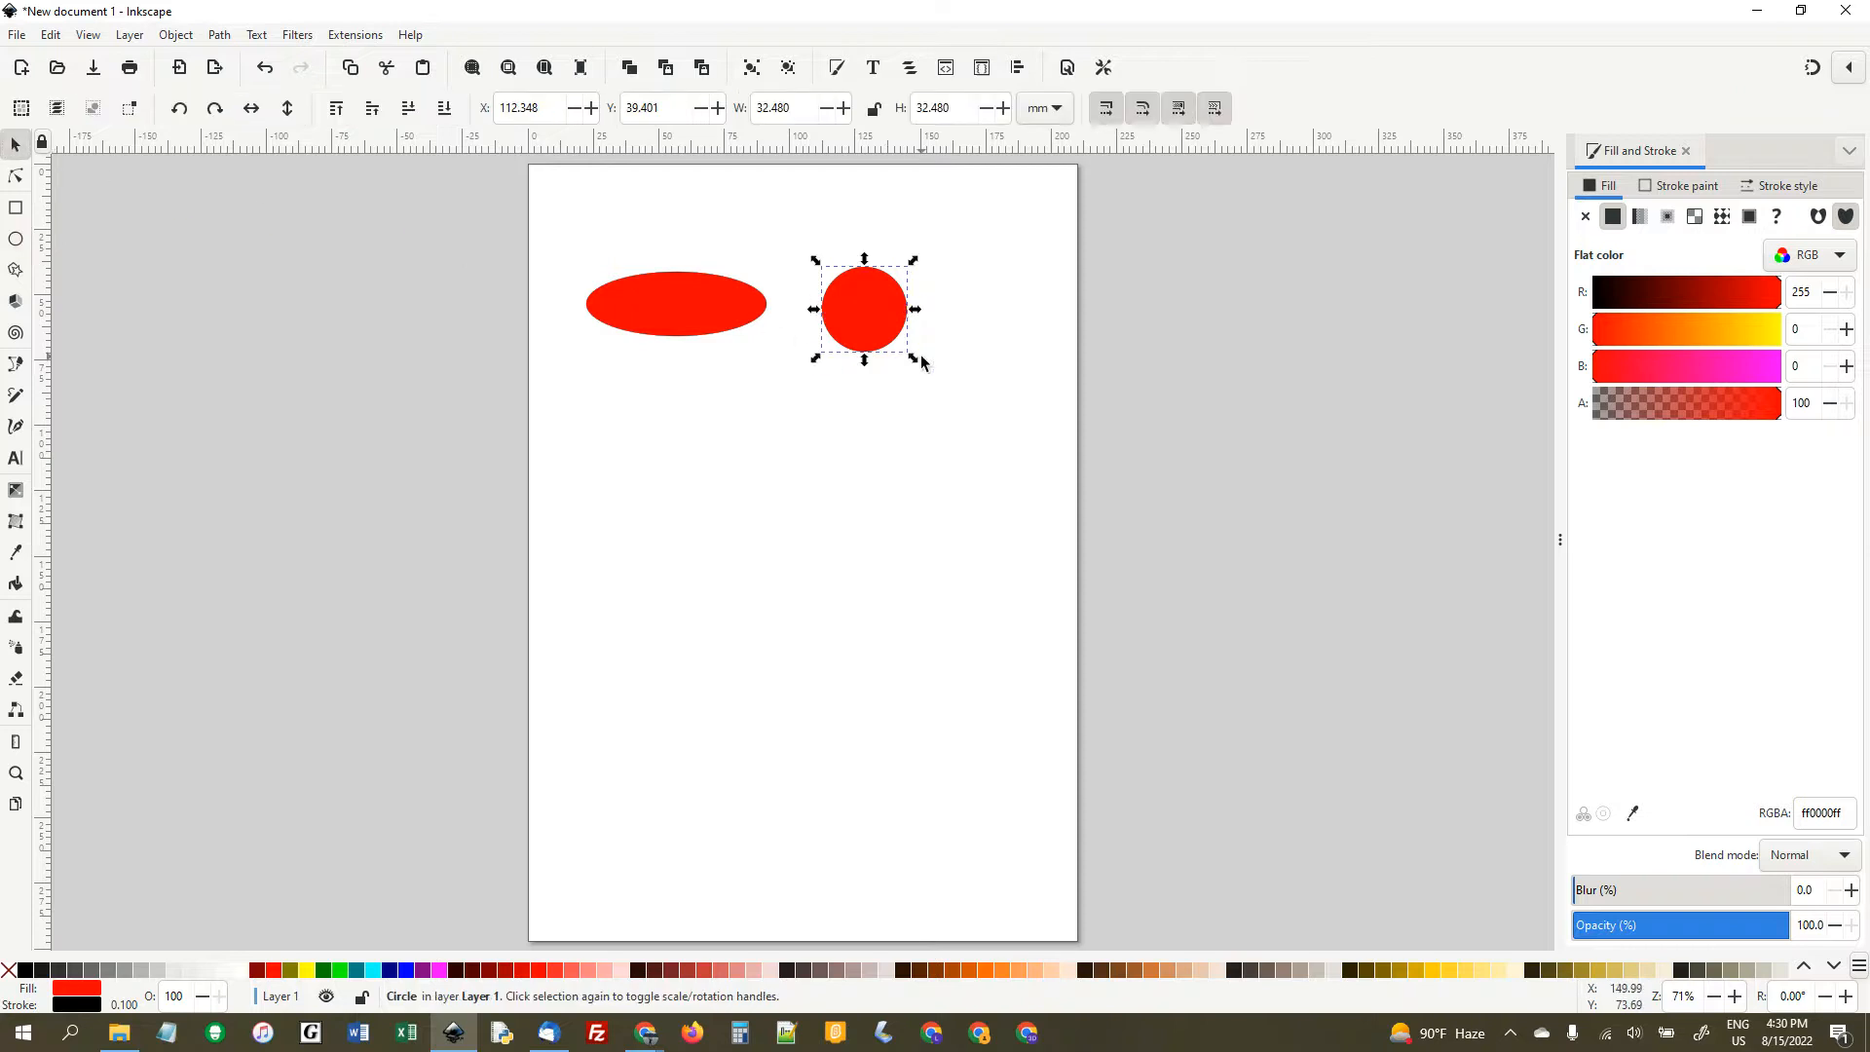
pyautogui.moveTo(914, 364)
pyautogui.mouseDown()
pyautogui.moveTo(985, 436)
pyautogui.moveTo(923, 376)
pyautogui.moveTo(989, 406)
pyautogui.moveTo(865, 341)
pyautogui.moveTo(943, 385)
pyautogui.moveTo(895, 354)
pyautogui.mouseUp()
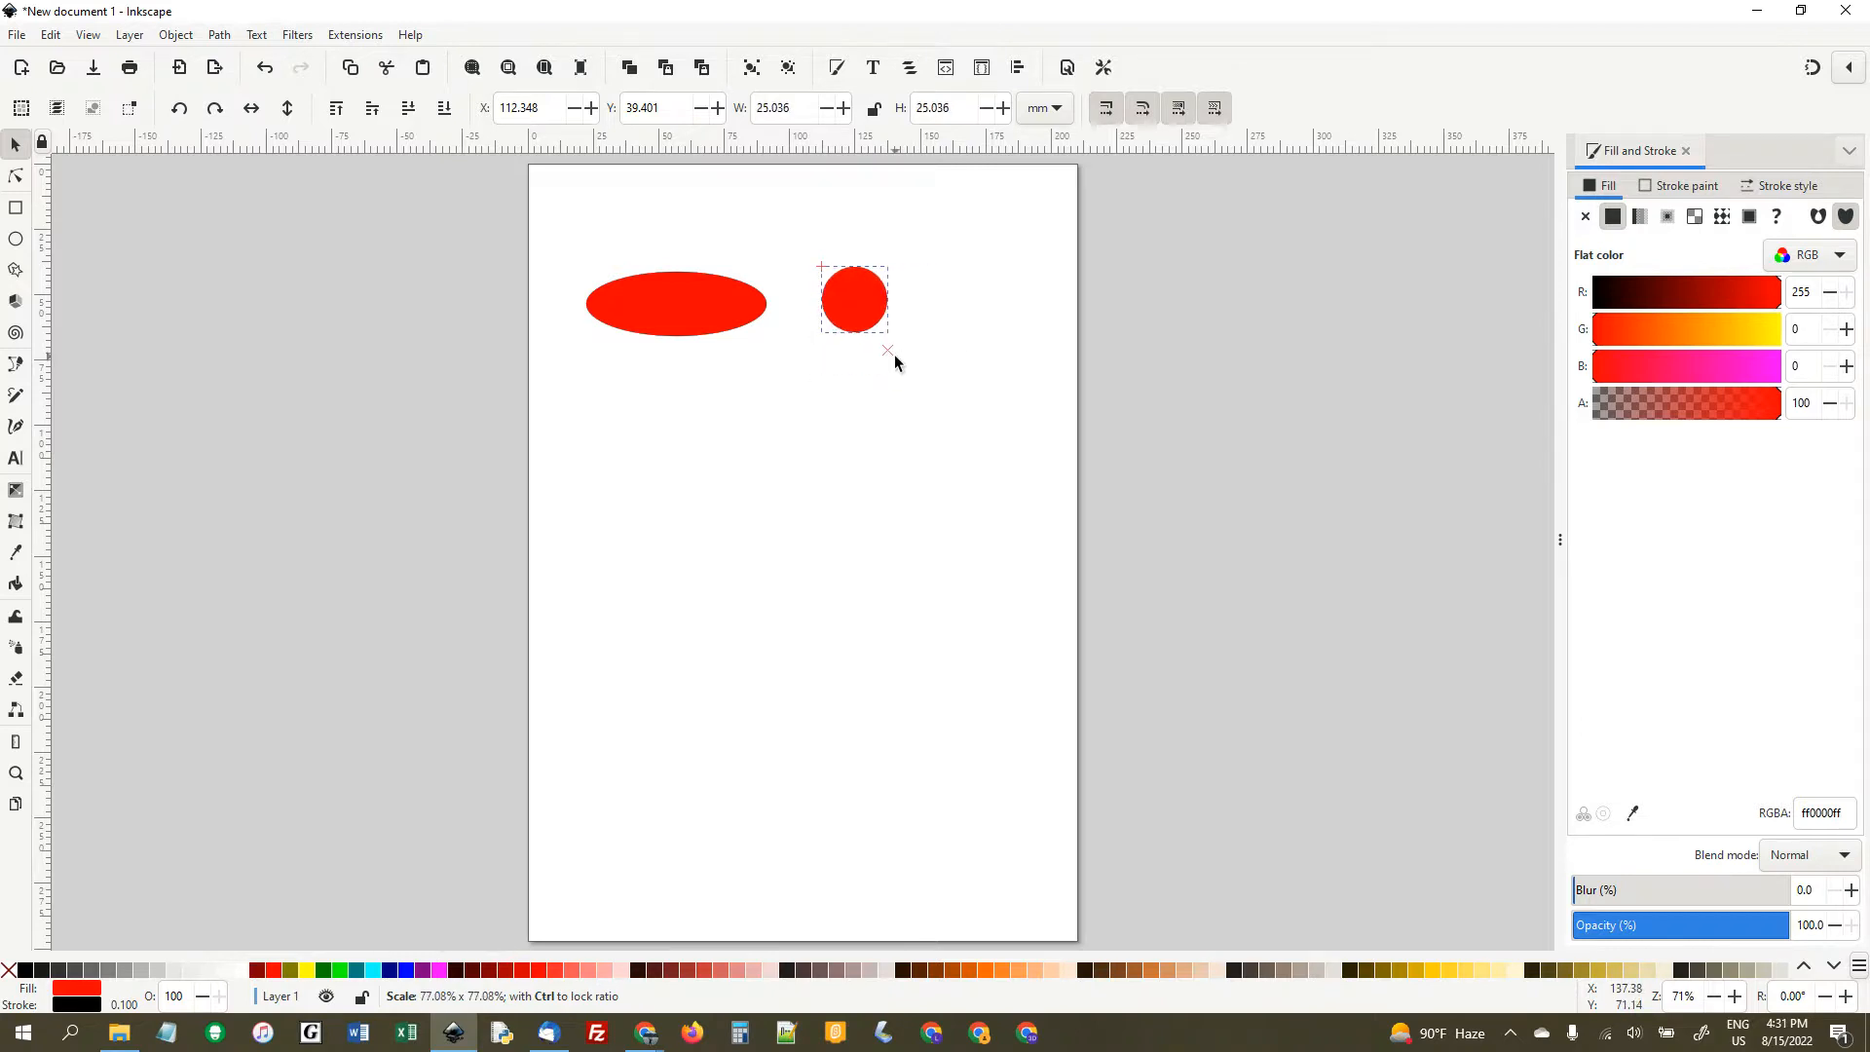
# - Try stretching the ellipse and circle together to about 130 by 161 mm
pyautogui.click(721, 324)
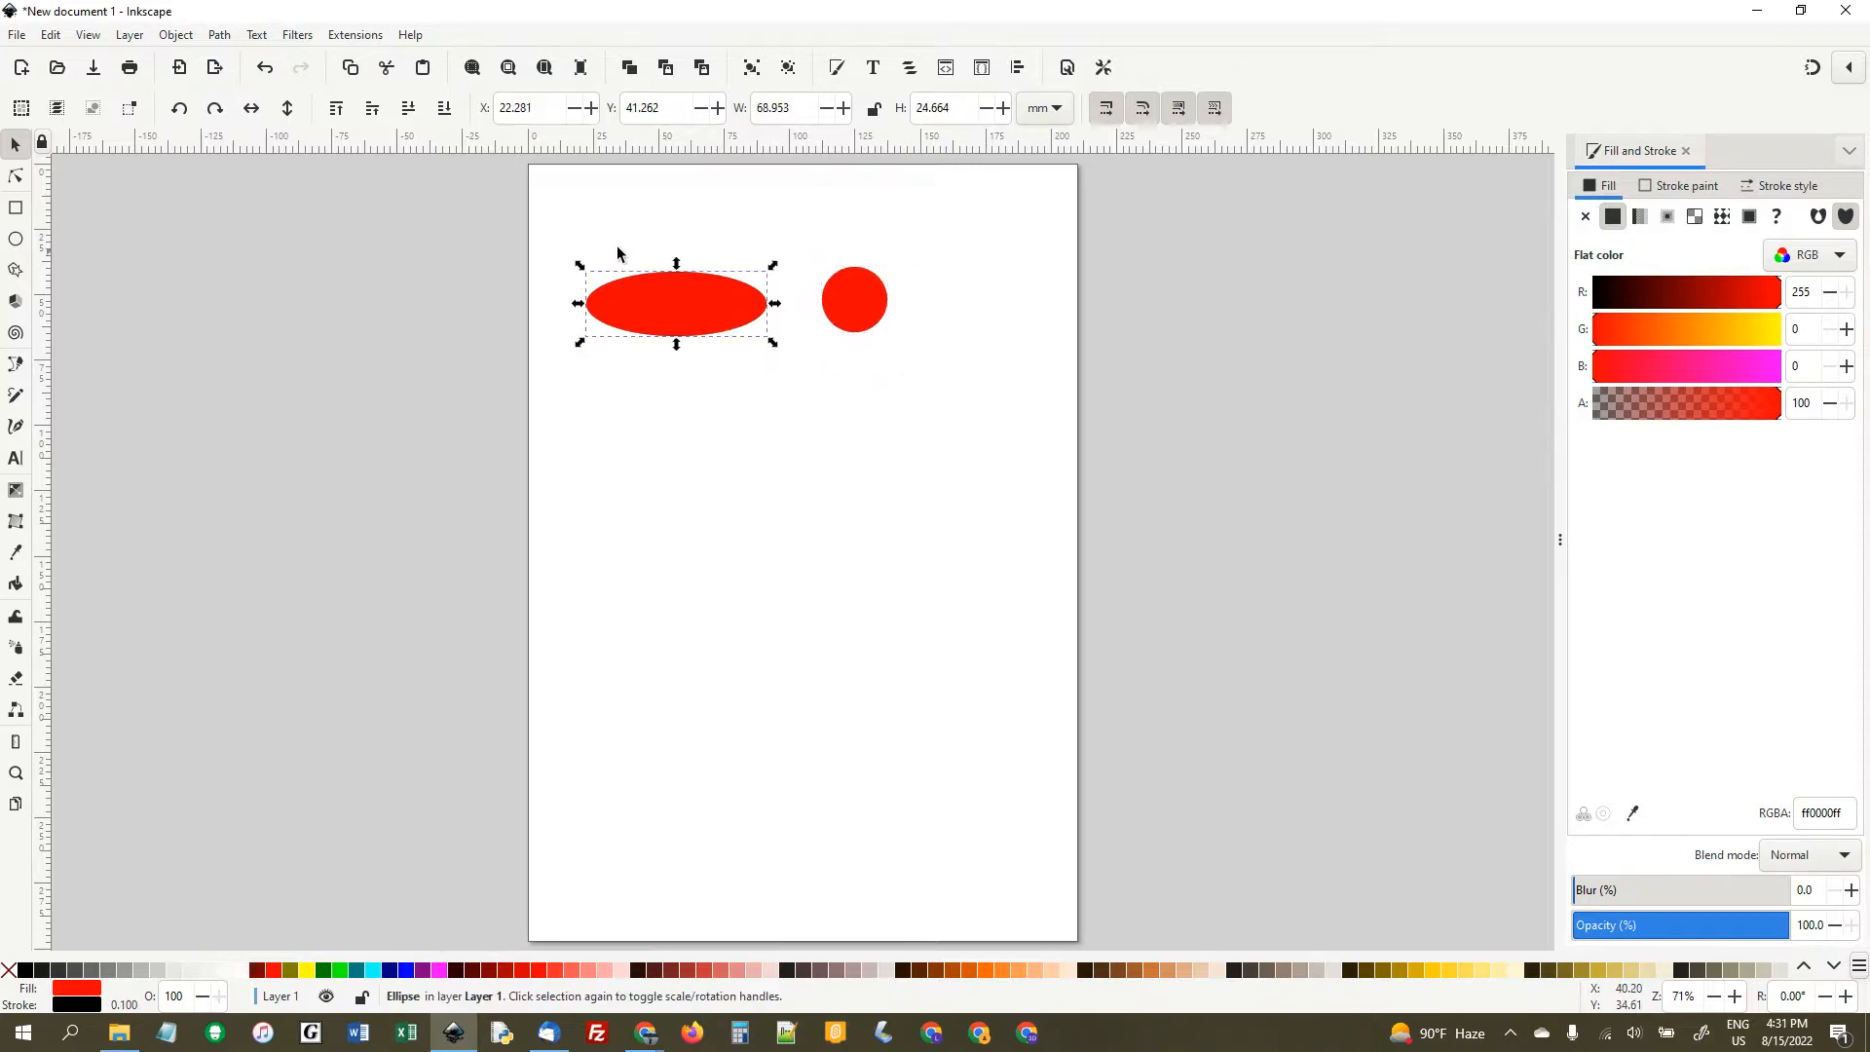
pyautogui.moveTo(572, 227); pyautogui.dragTo(1018, 385)
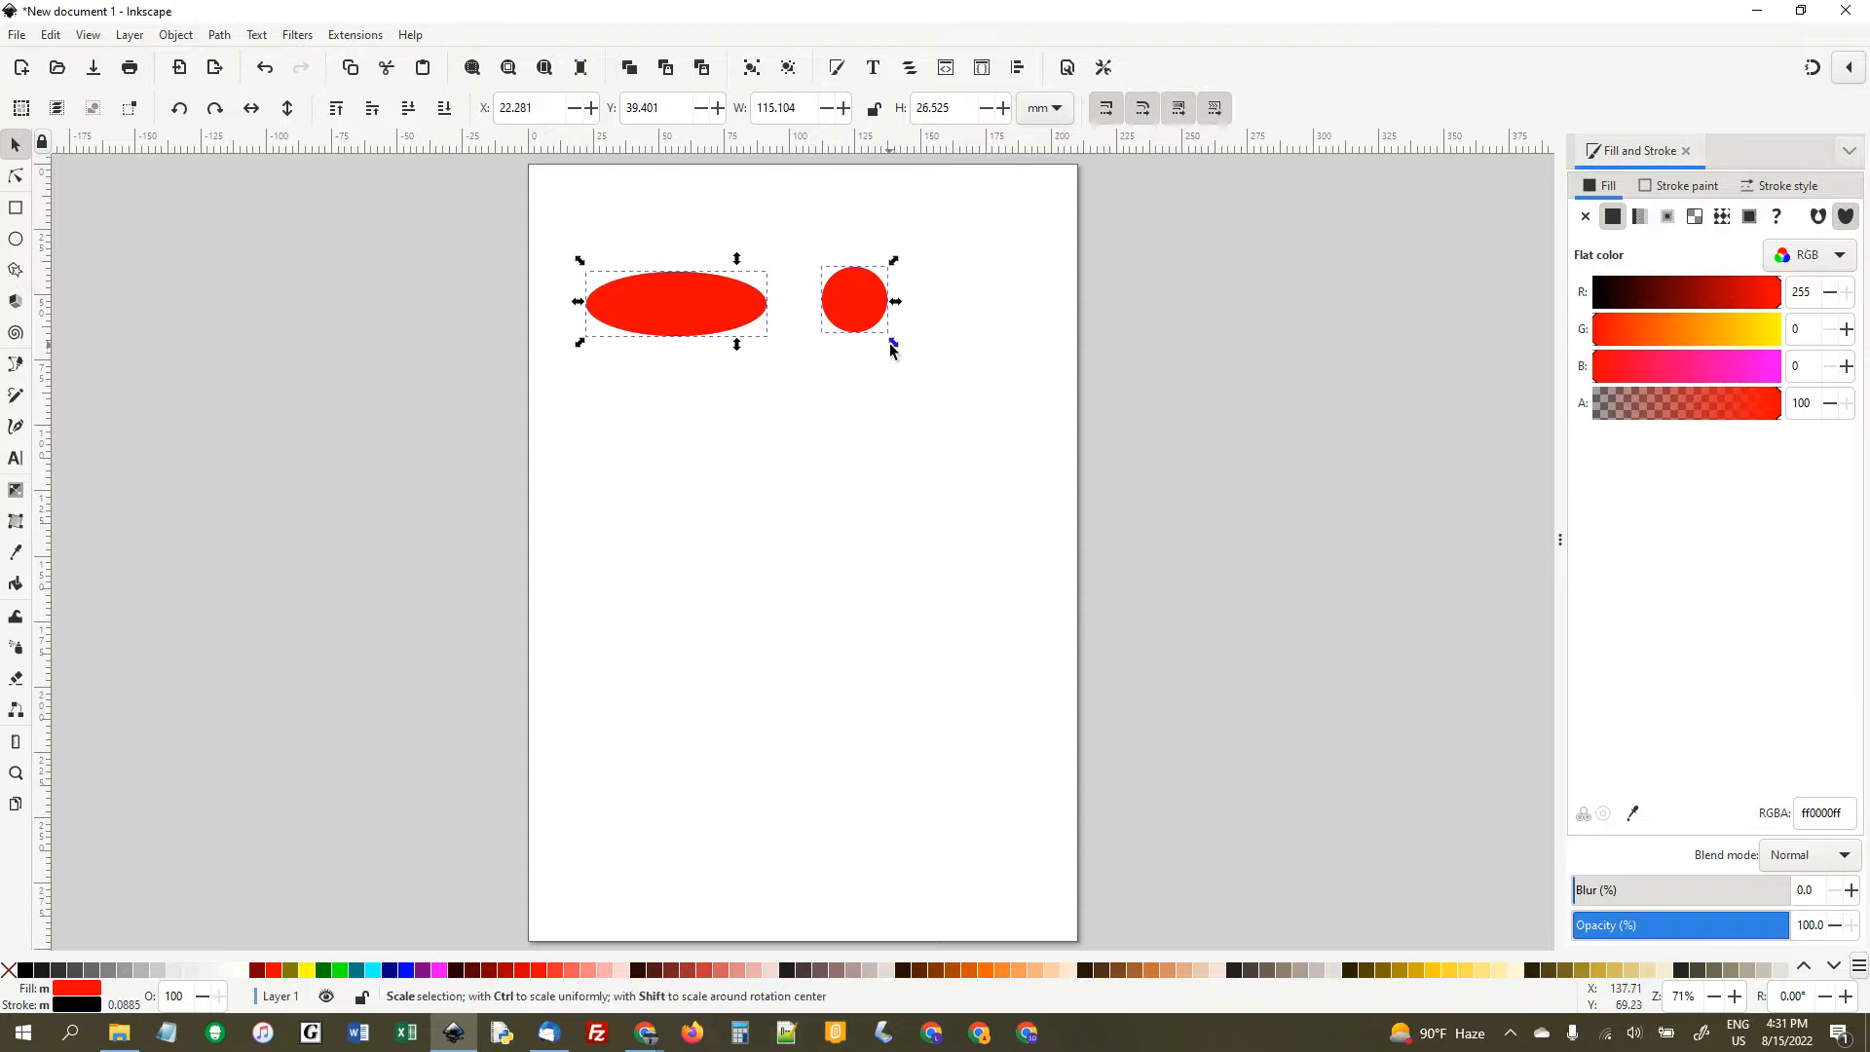
pyautogui.moveTo(894, 349); pyautogui.dragTo(933, 693)
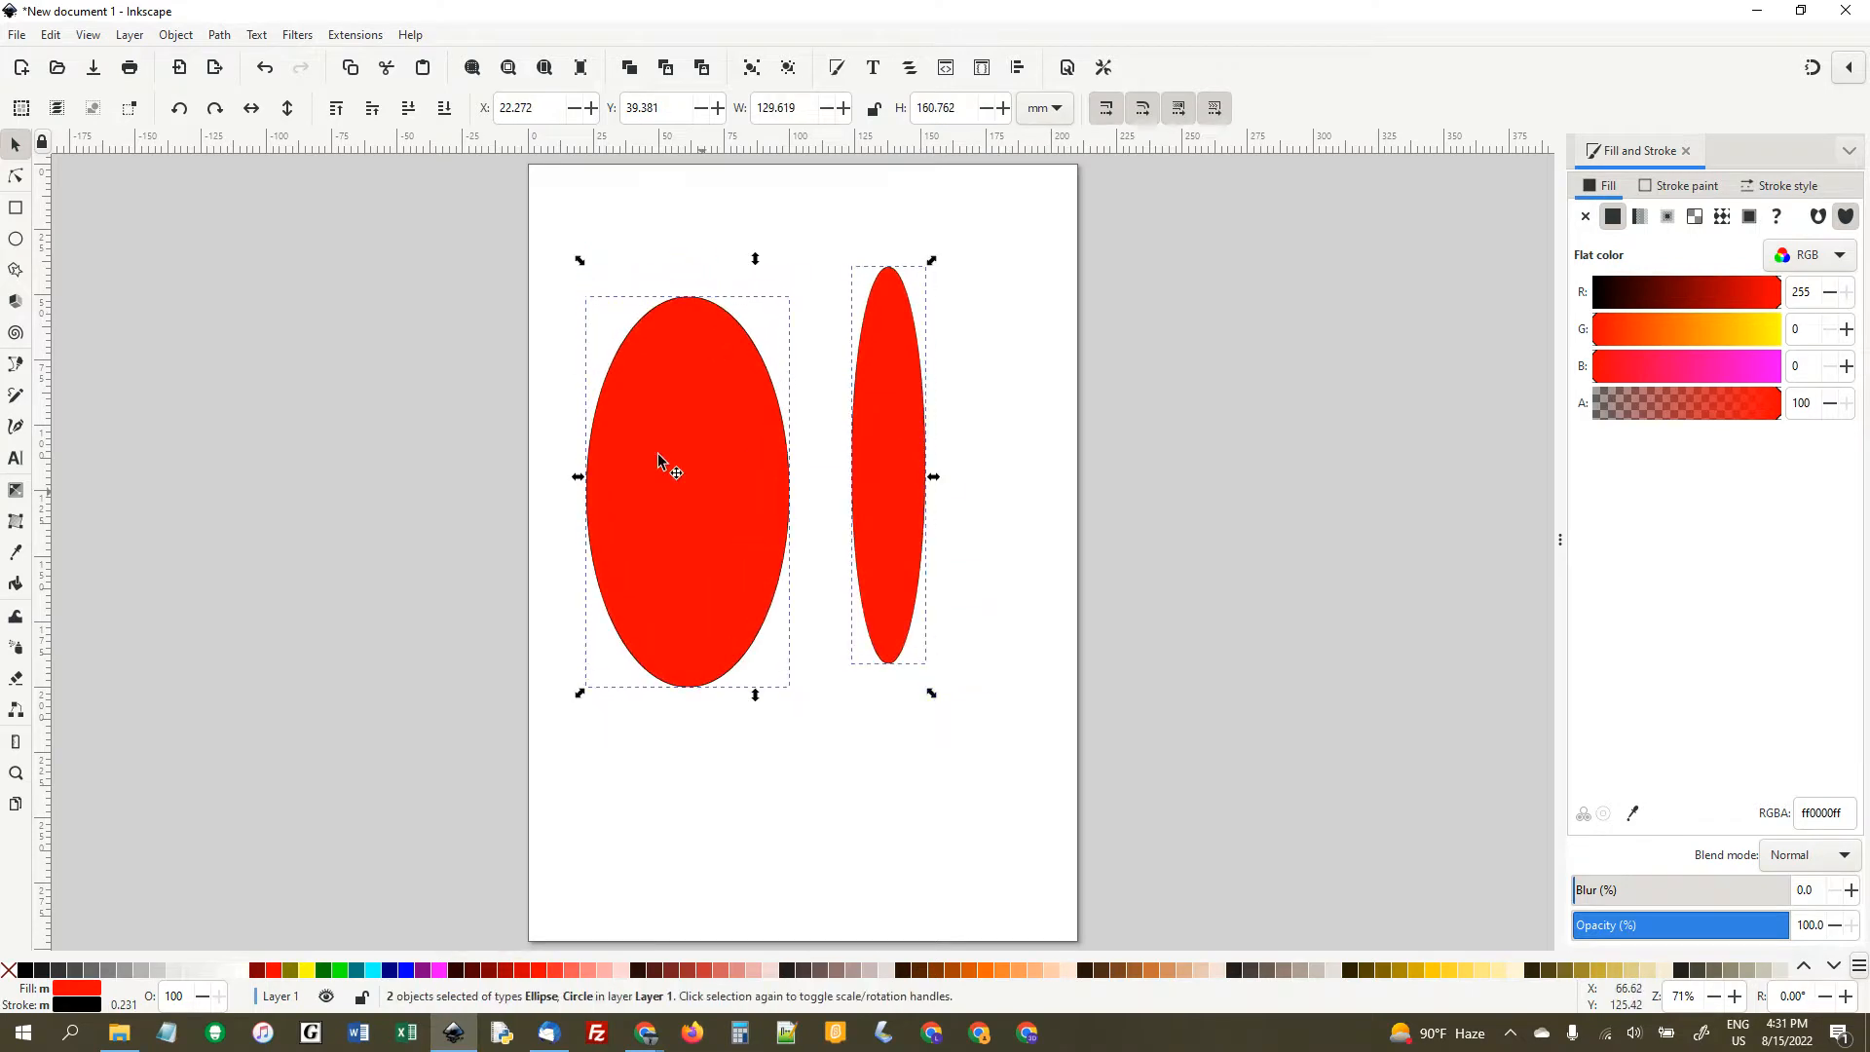
# - Try rotating both stretched shapes 90° counter-clockwise, and undo the rotation and the stretch
pyautogui.click(179, 109)
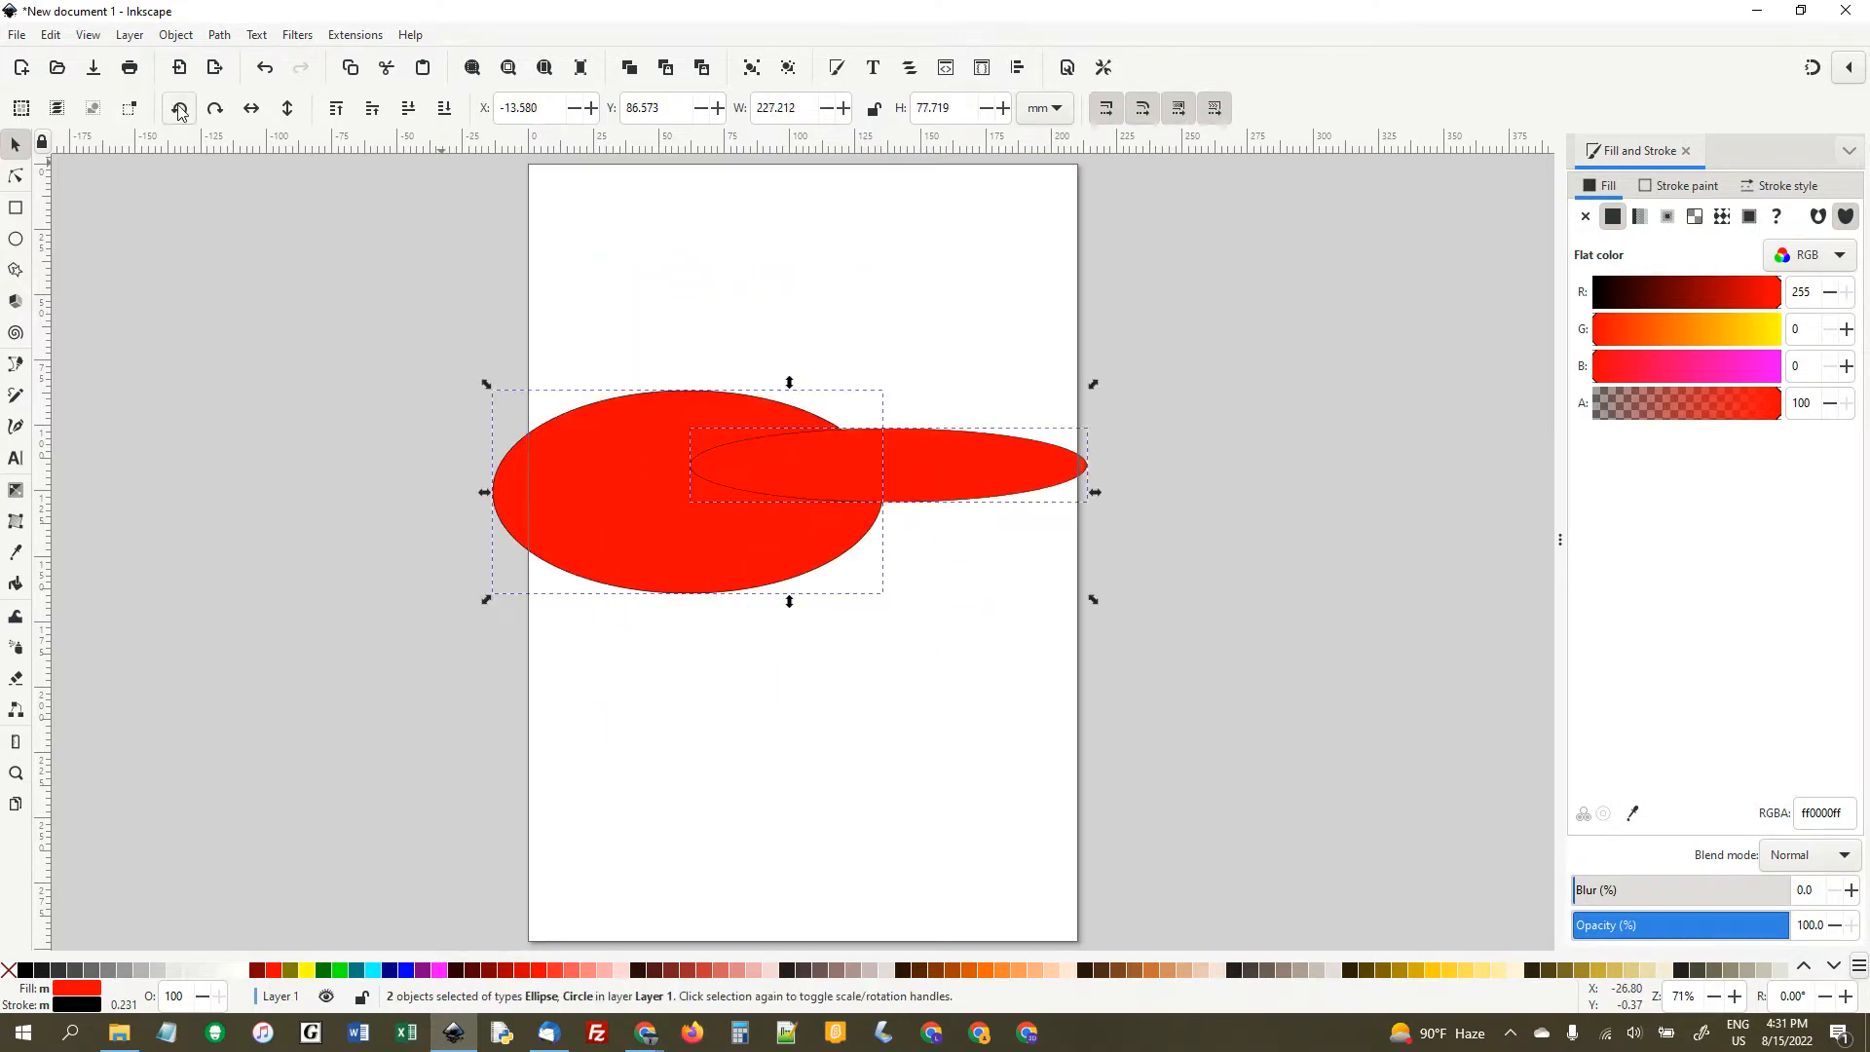
pyautogui.hotkey('ctrl', 'z')
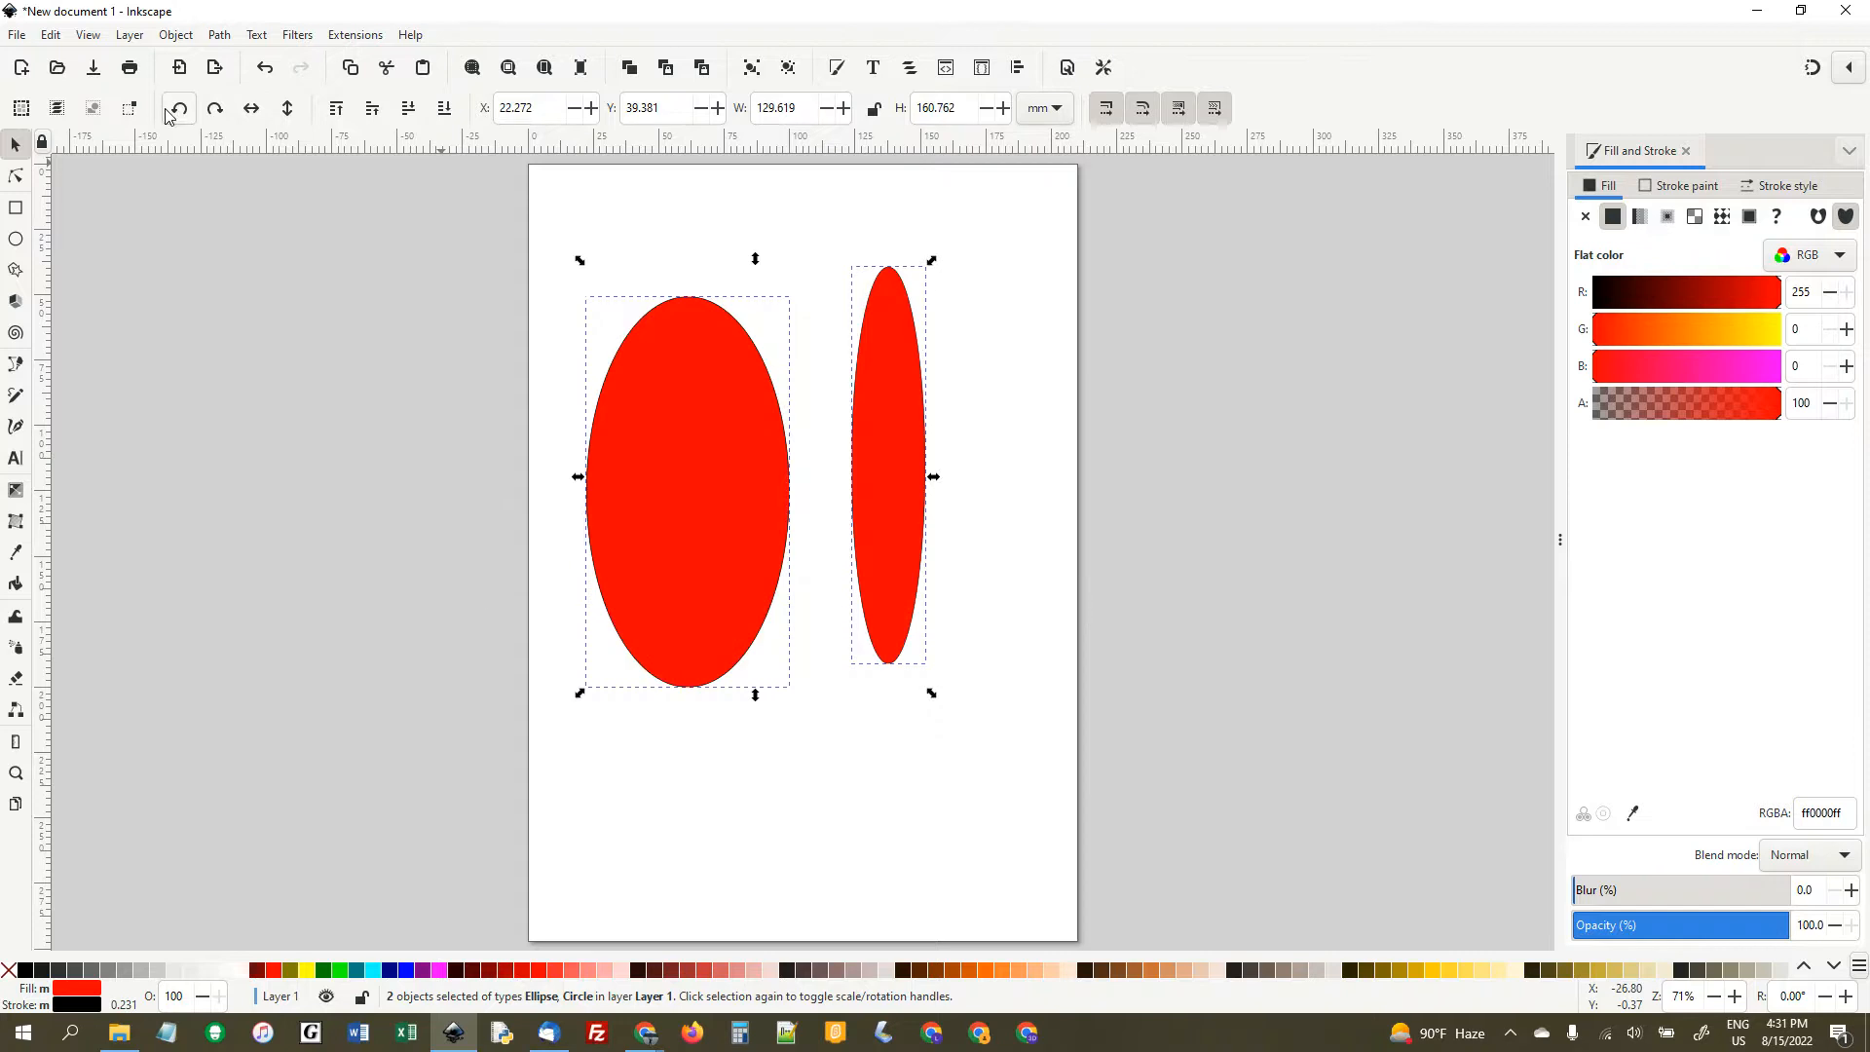
pyautogui.click(262, 77)
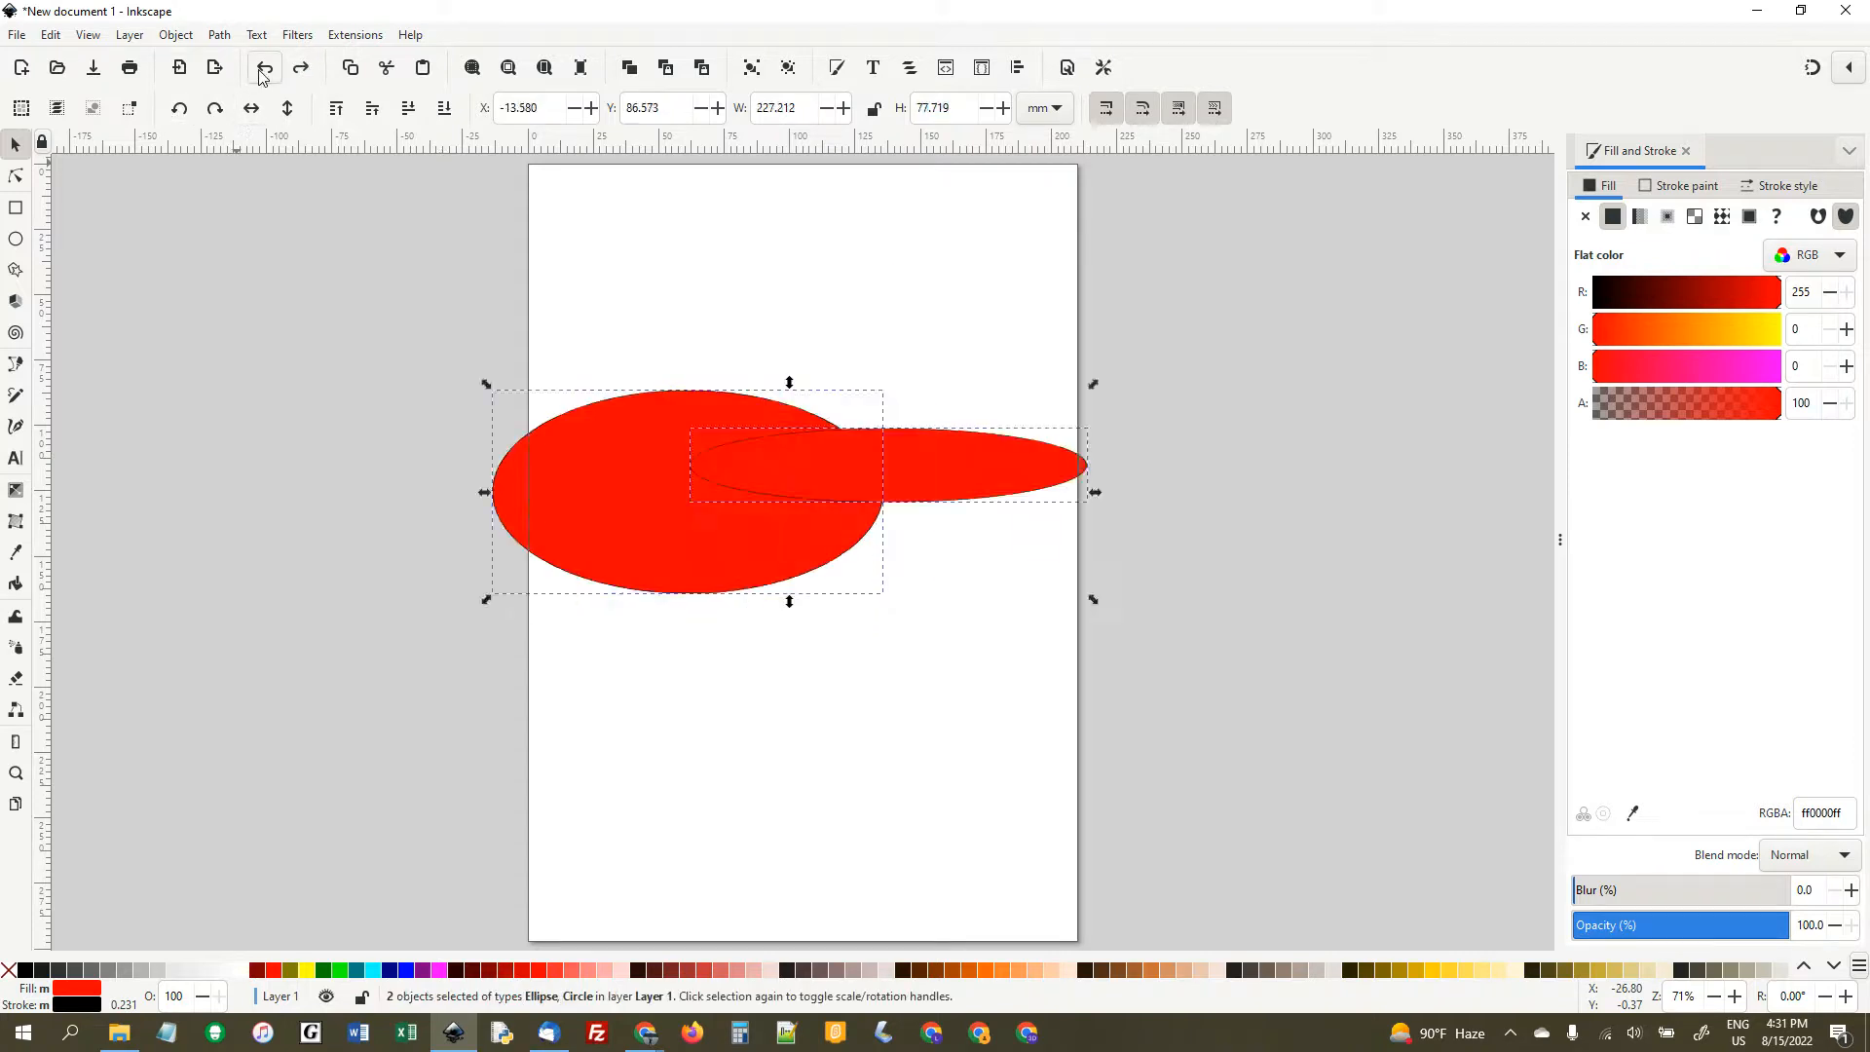
pyautogui.click(262, 76)
pyautogui.click(262, 77)
pyautogui.click(262, 77)
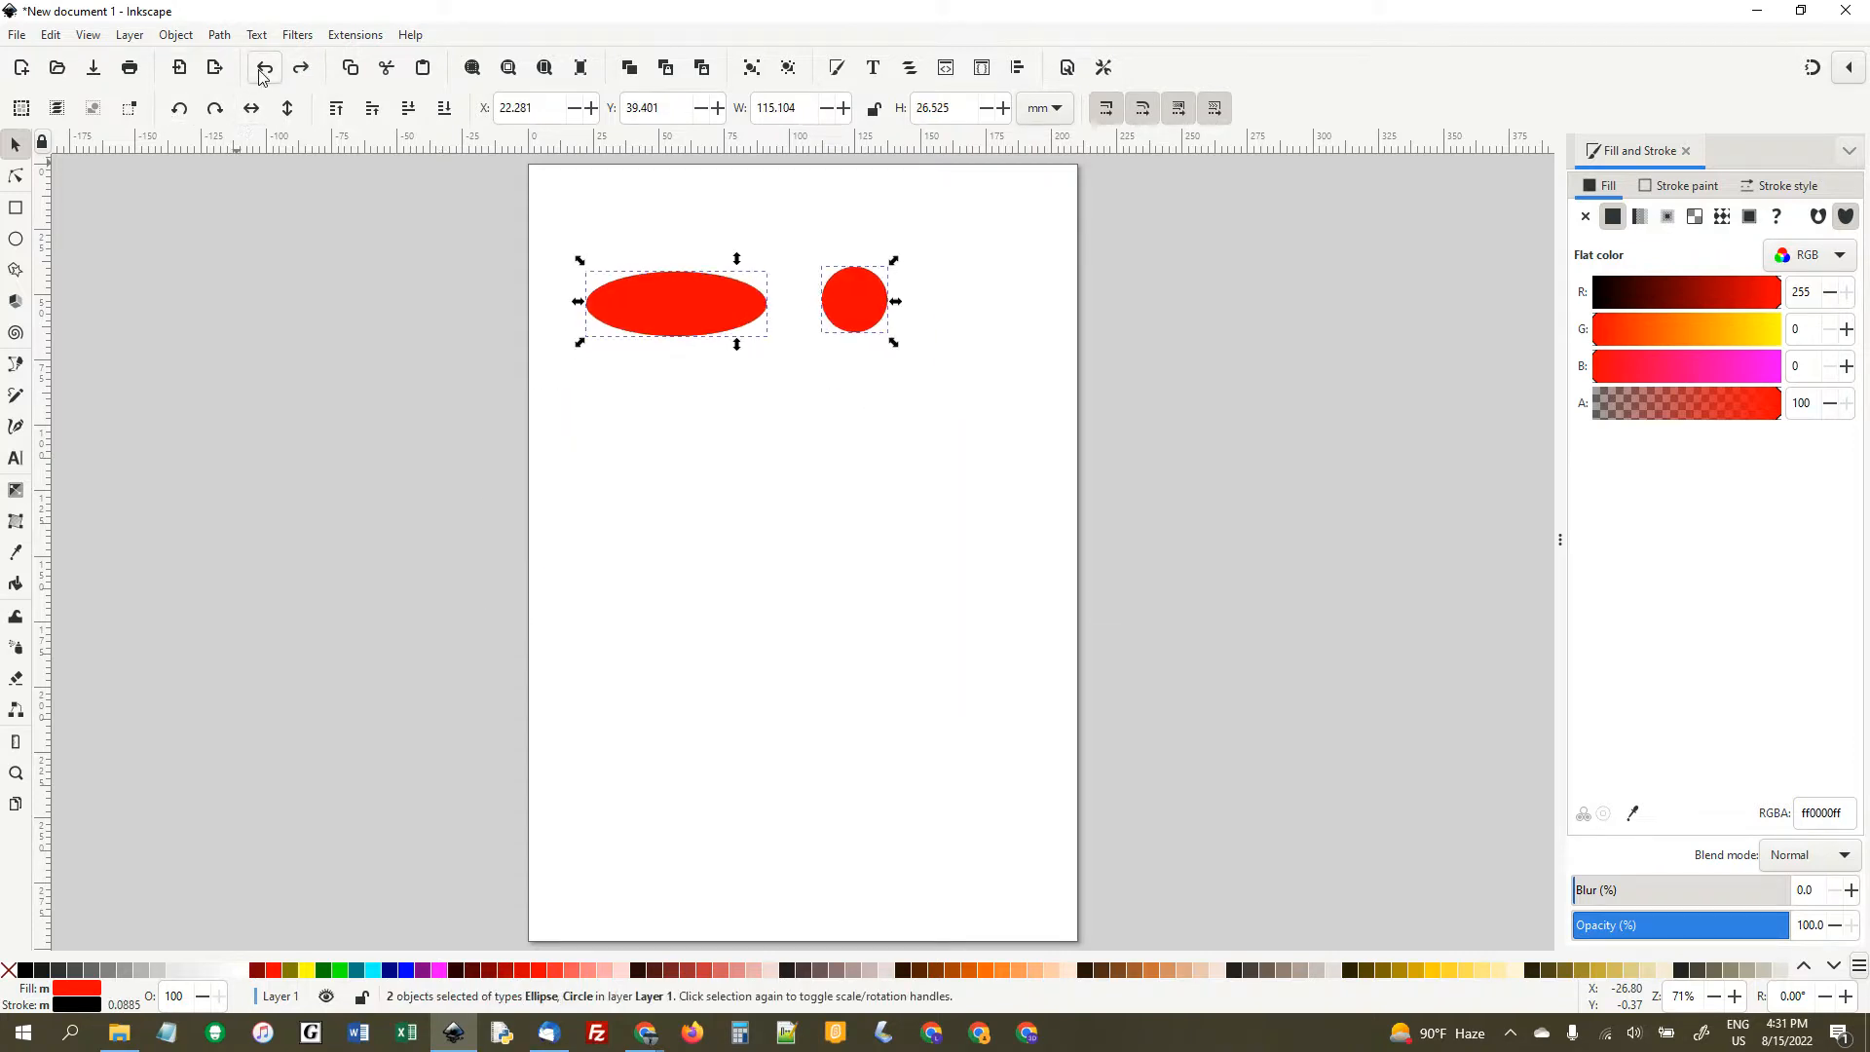
# - Move the circle alone closer to the ellipse, to about X 98 mm, Y 40 mm
pyautogui.click(920, 429)
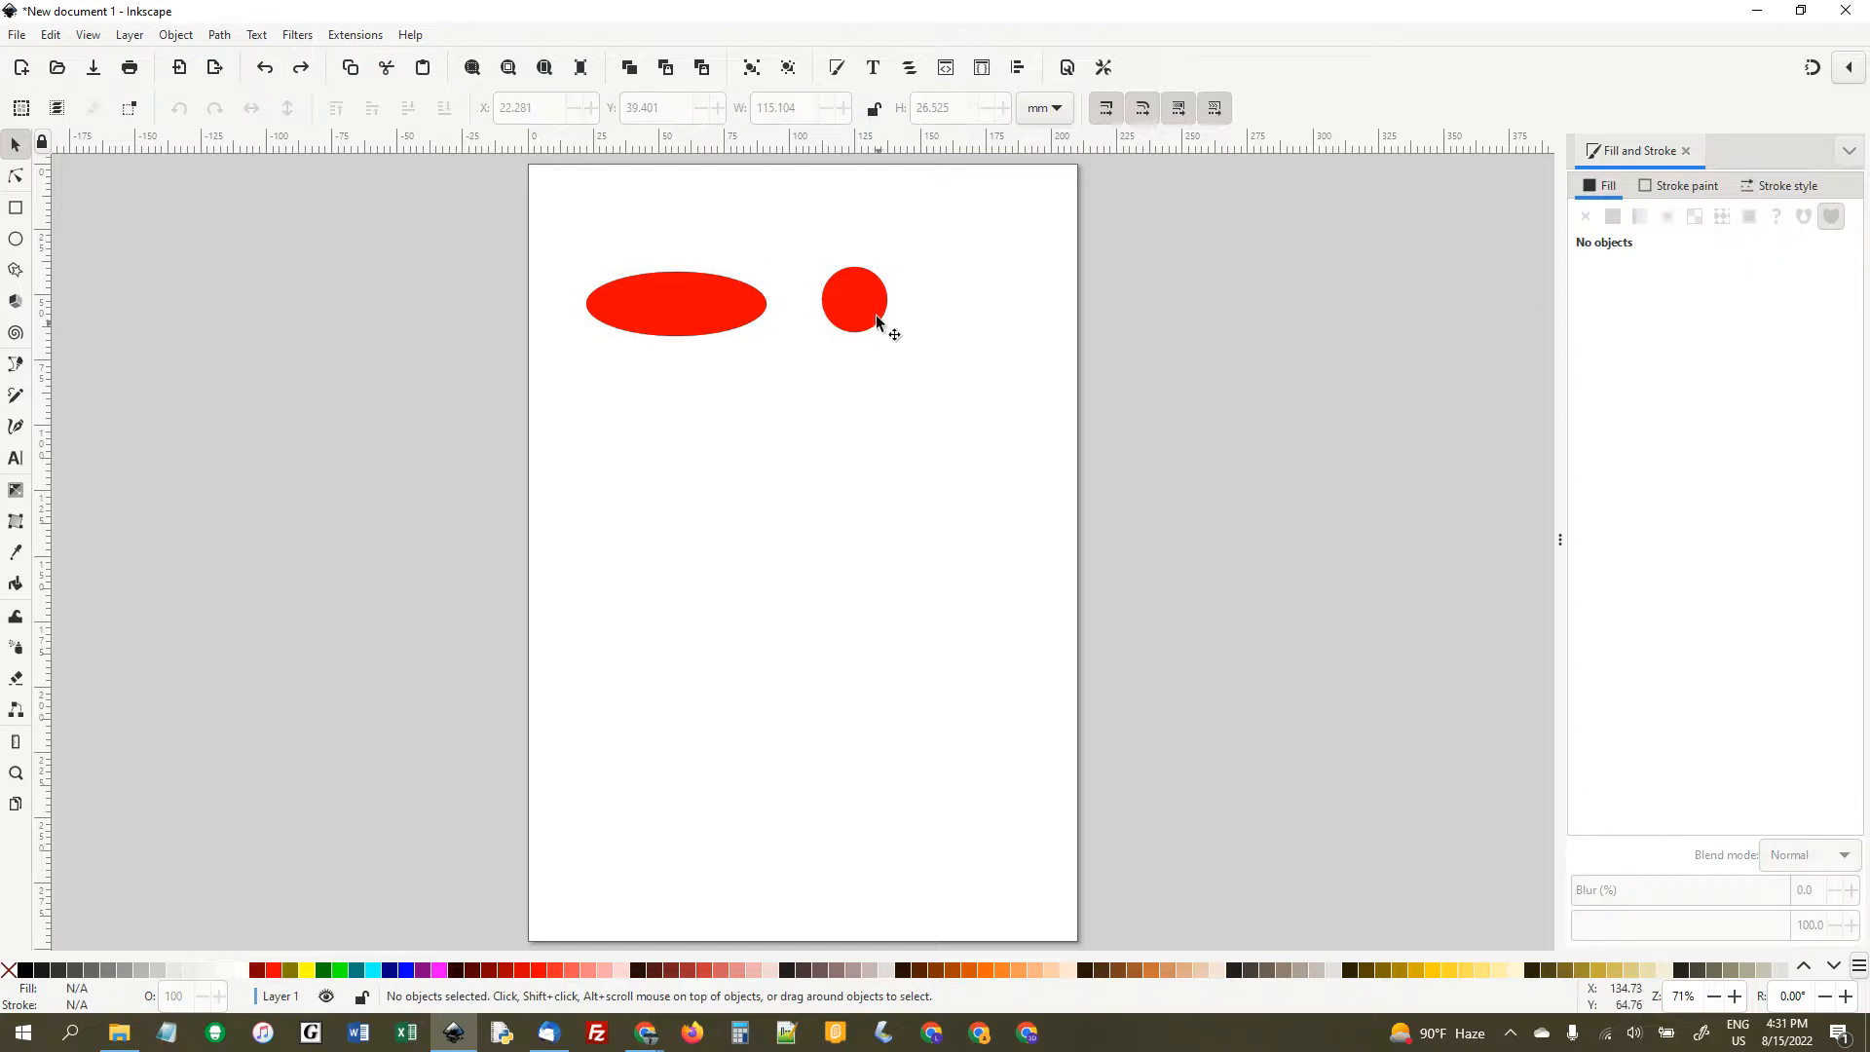
pyautogui.moveTo(859, 324); pyautogui.dragTo(831, 322)
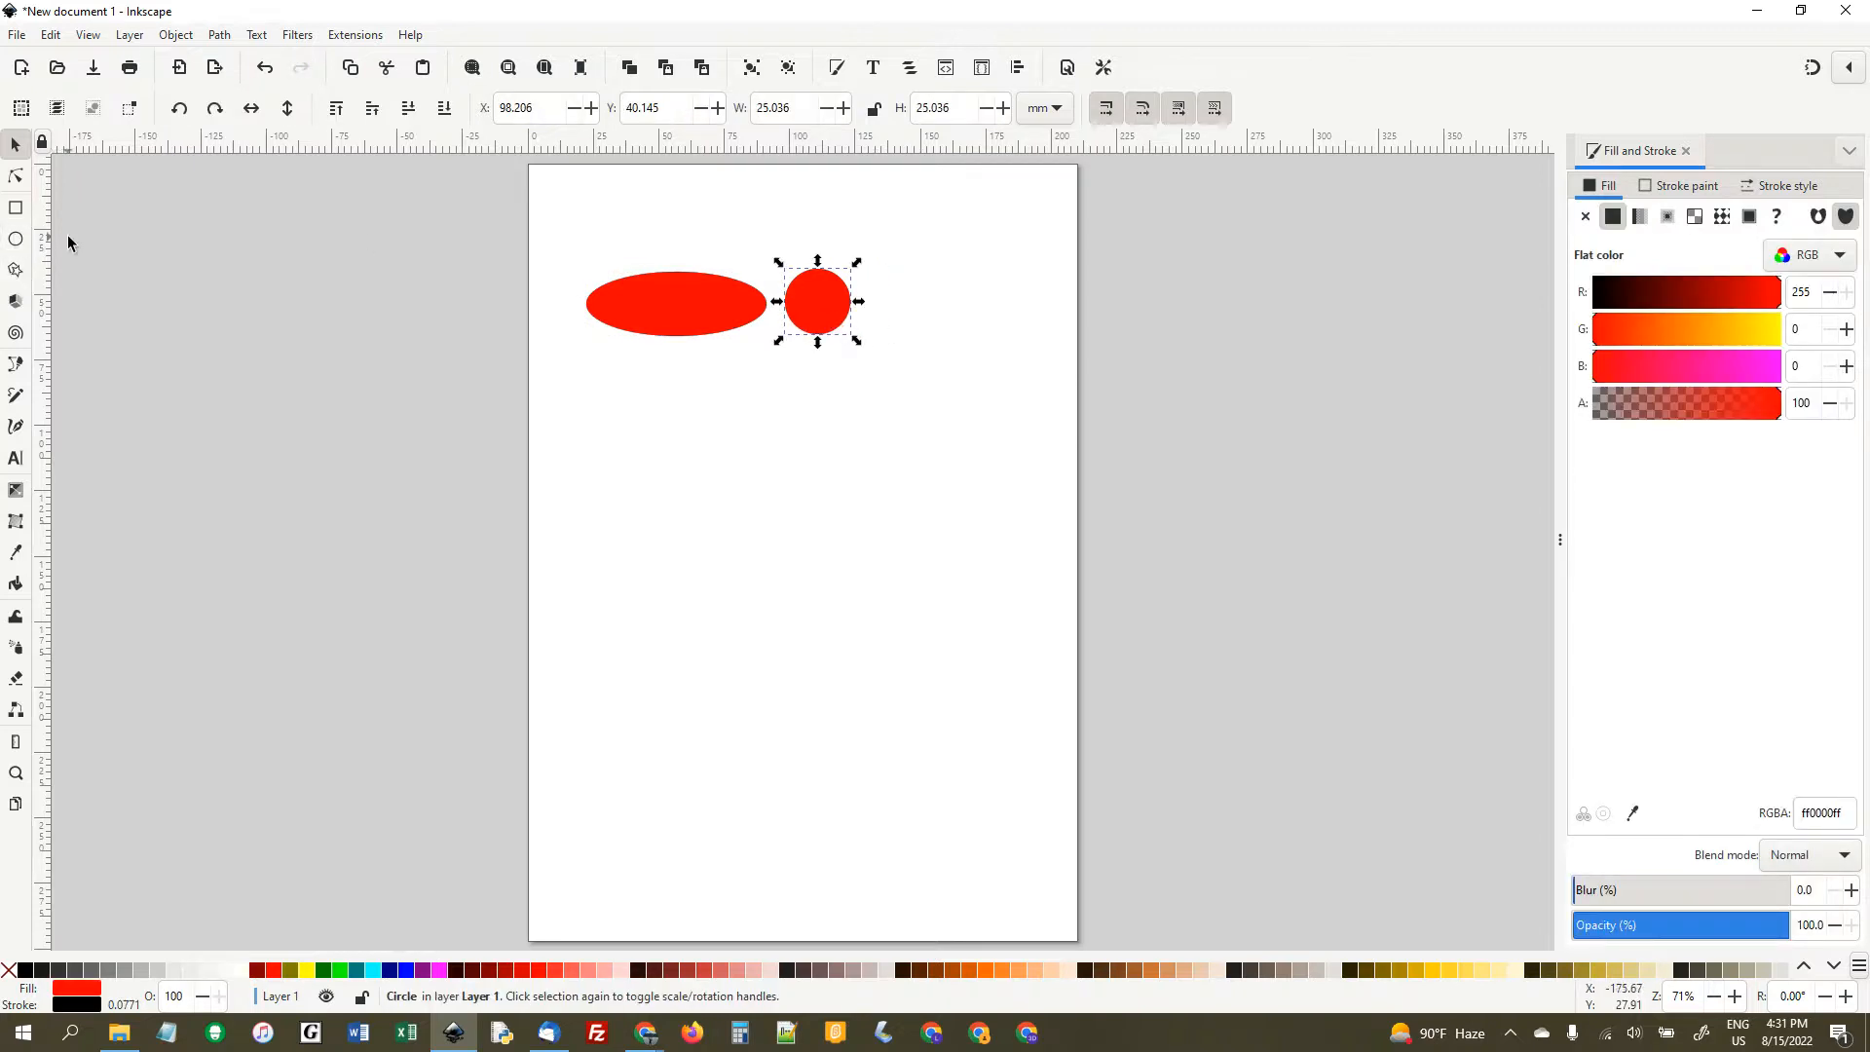
# - Draw a rectangle about 75 by 21 mm below the ellipse and a square about 22 mm wide beside it
pyautogui.click(16, 207)
pyautogui.moveTo(583, 391); pyautogui.dragTo(872, 458)
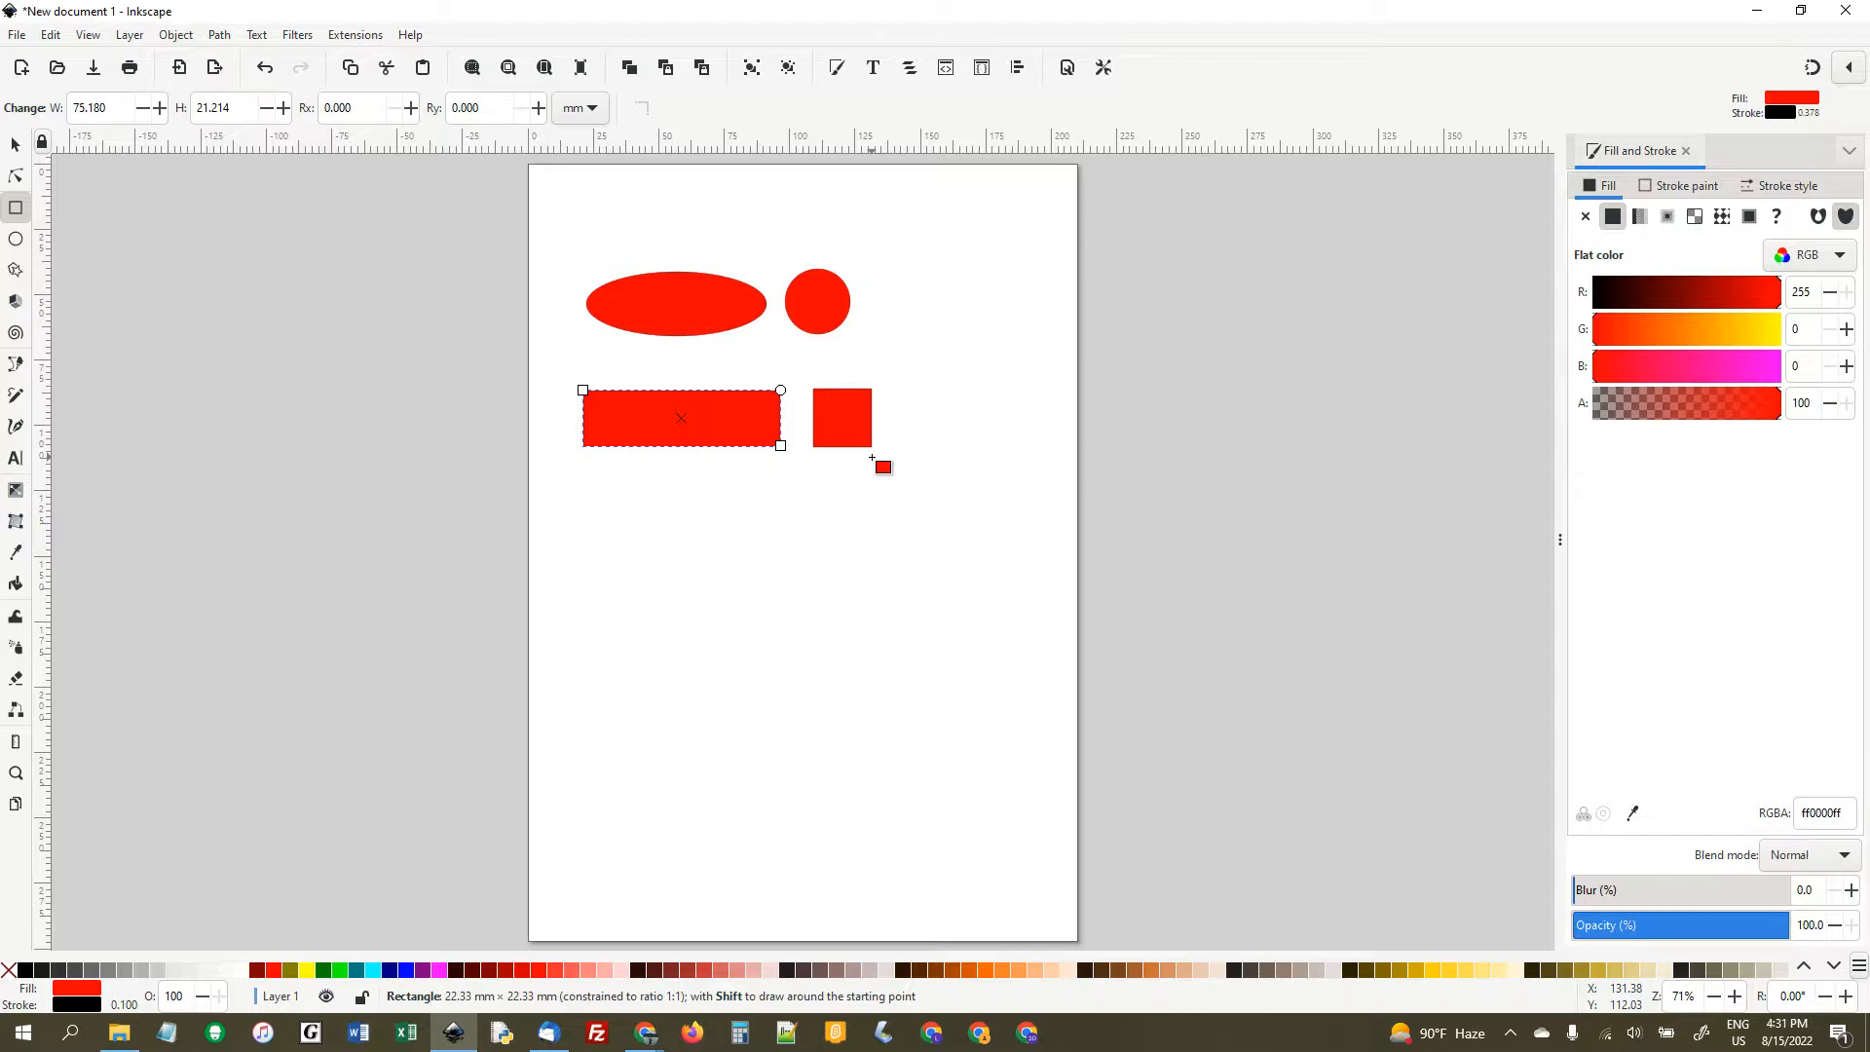
pyautogui.moveTo(871, 458); pyautogui.dragTo(872, 458)
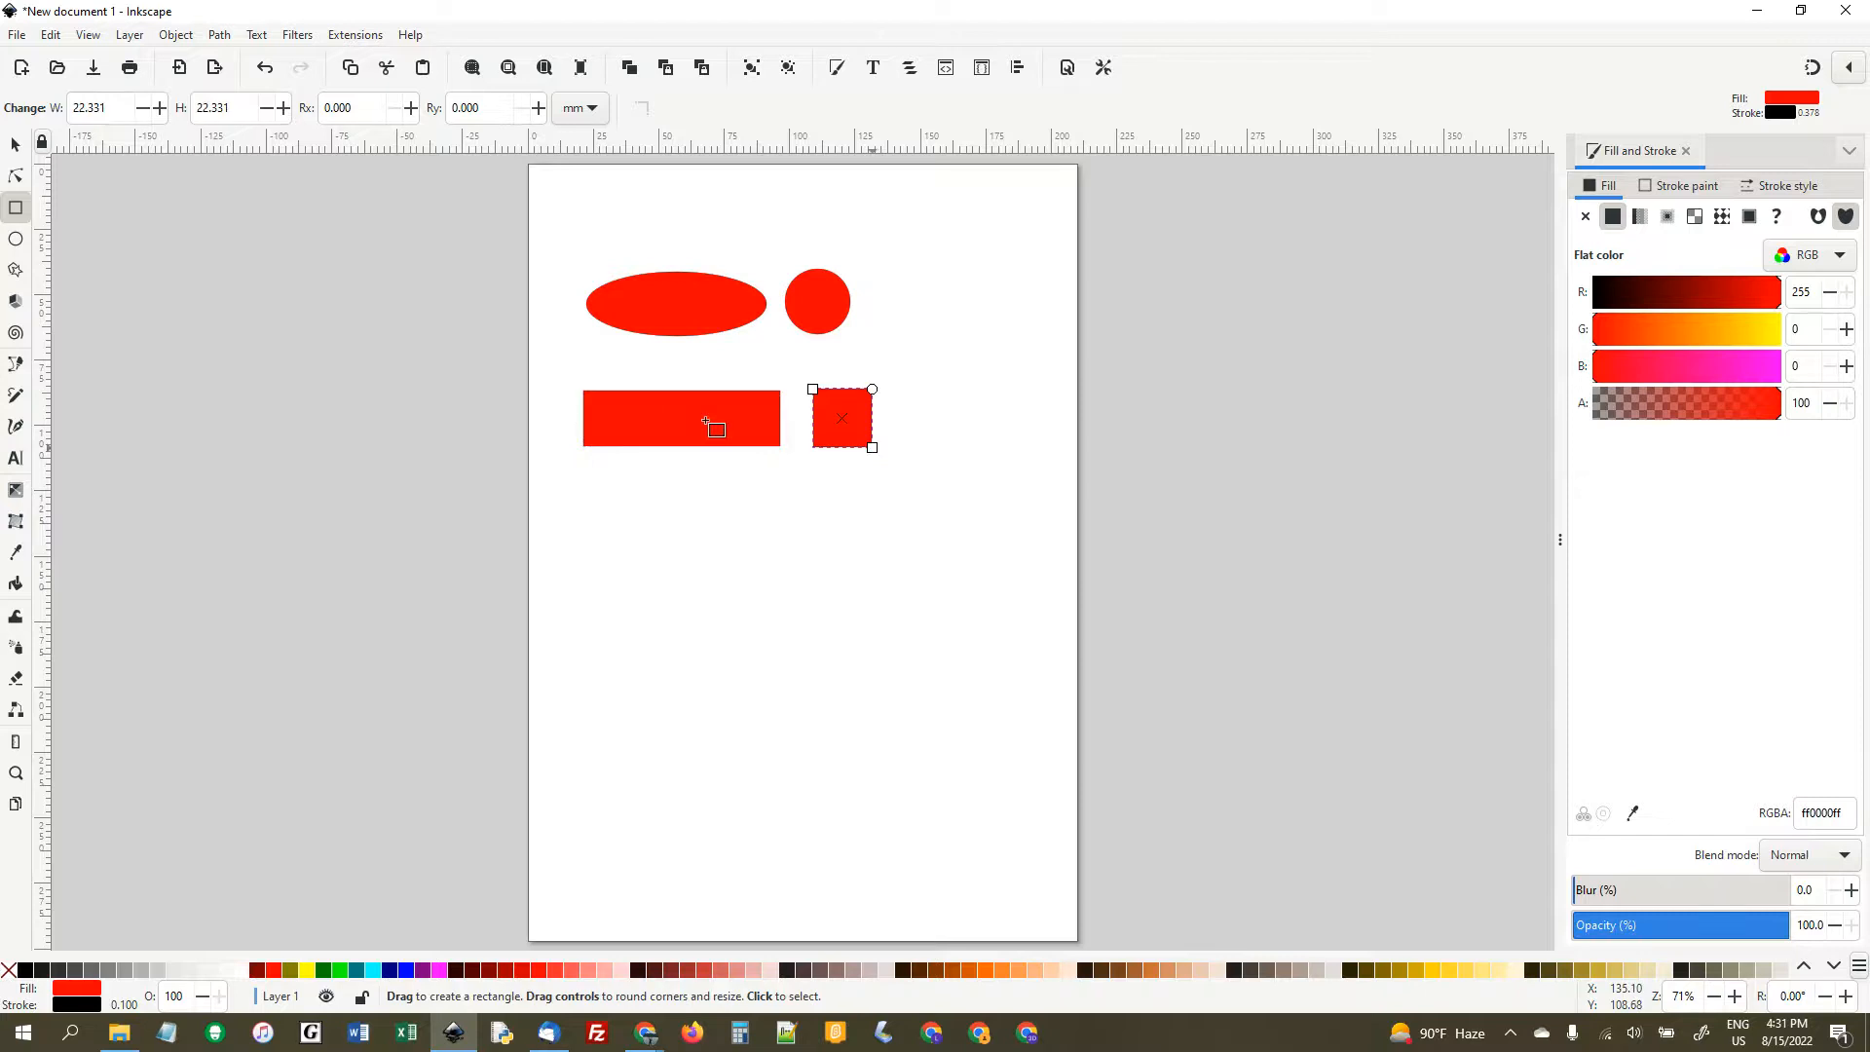
# - Scale the square proportionally to about 39 mm and resize the rectangle to about 65 by 24 mm
pyautogui.click(14, 146)
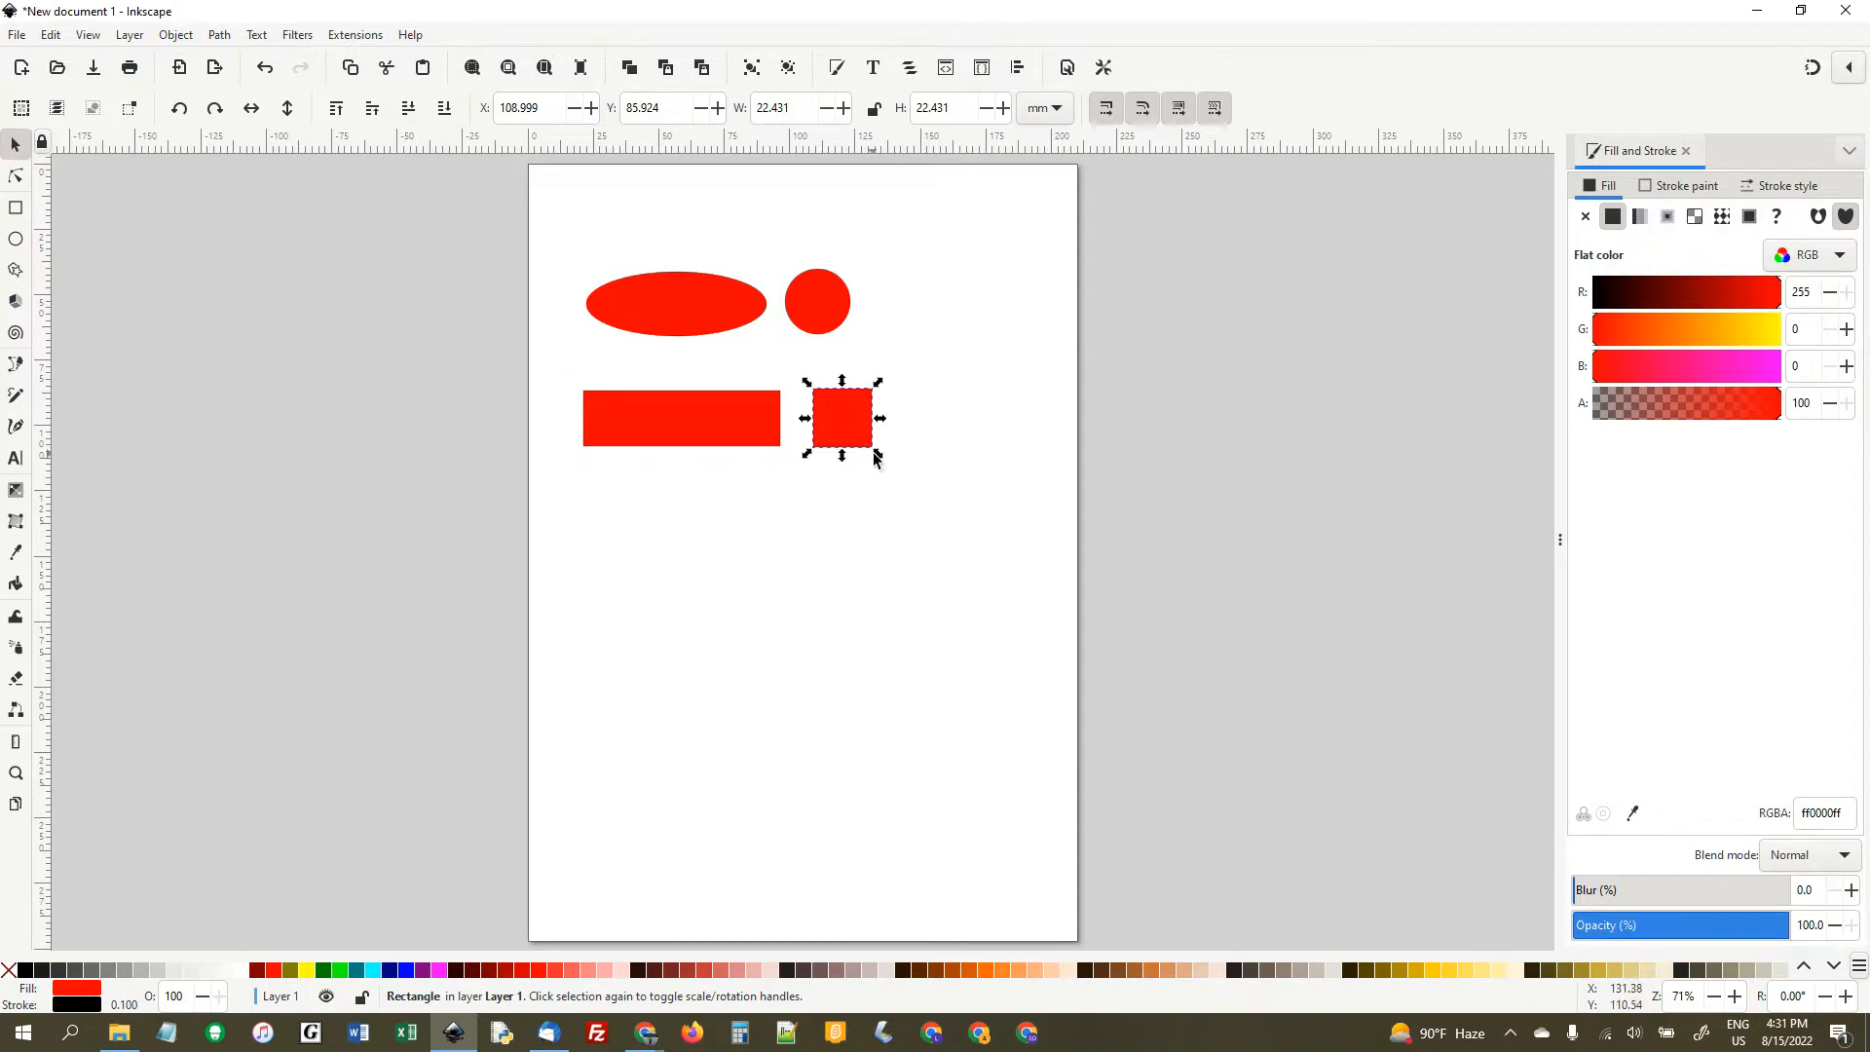
pyautogui.moveTo(879, 454); pyautogui.dragTo(937, 549)
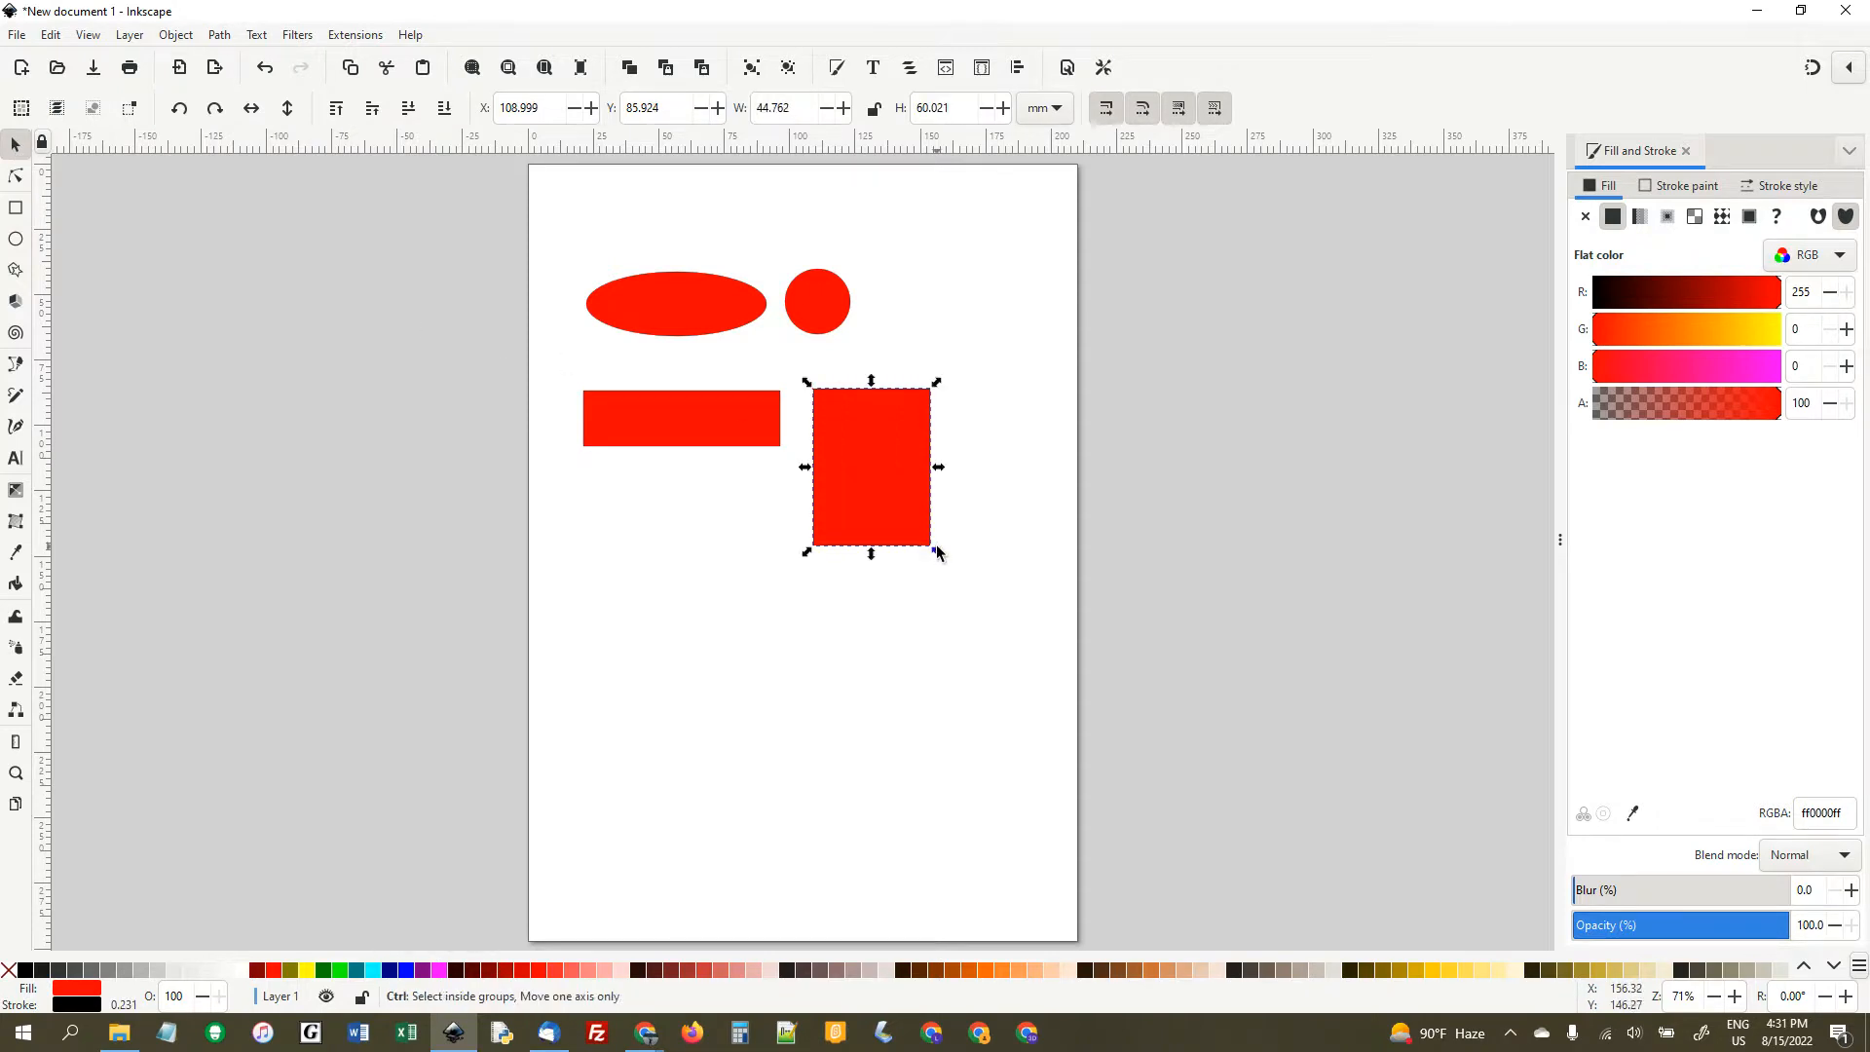
pyautogui.hotkey('ctrl', 'z')
pyautogui.moveTo(879, 454); pyautogui.dragTo(923, 575)
pyautogui.click(751, 434)
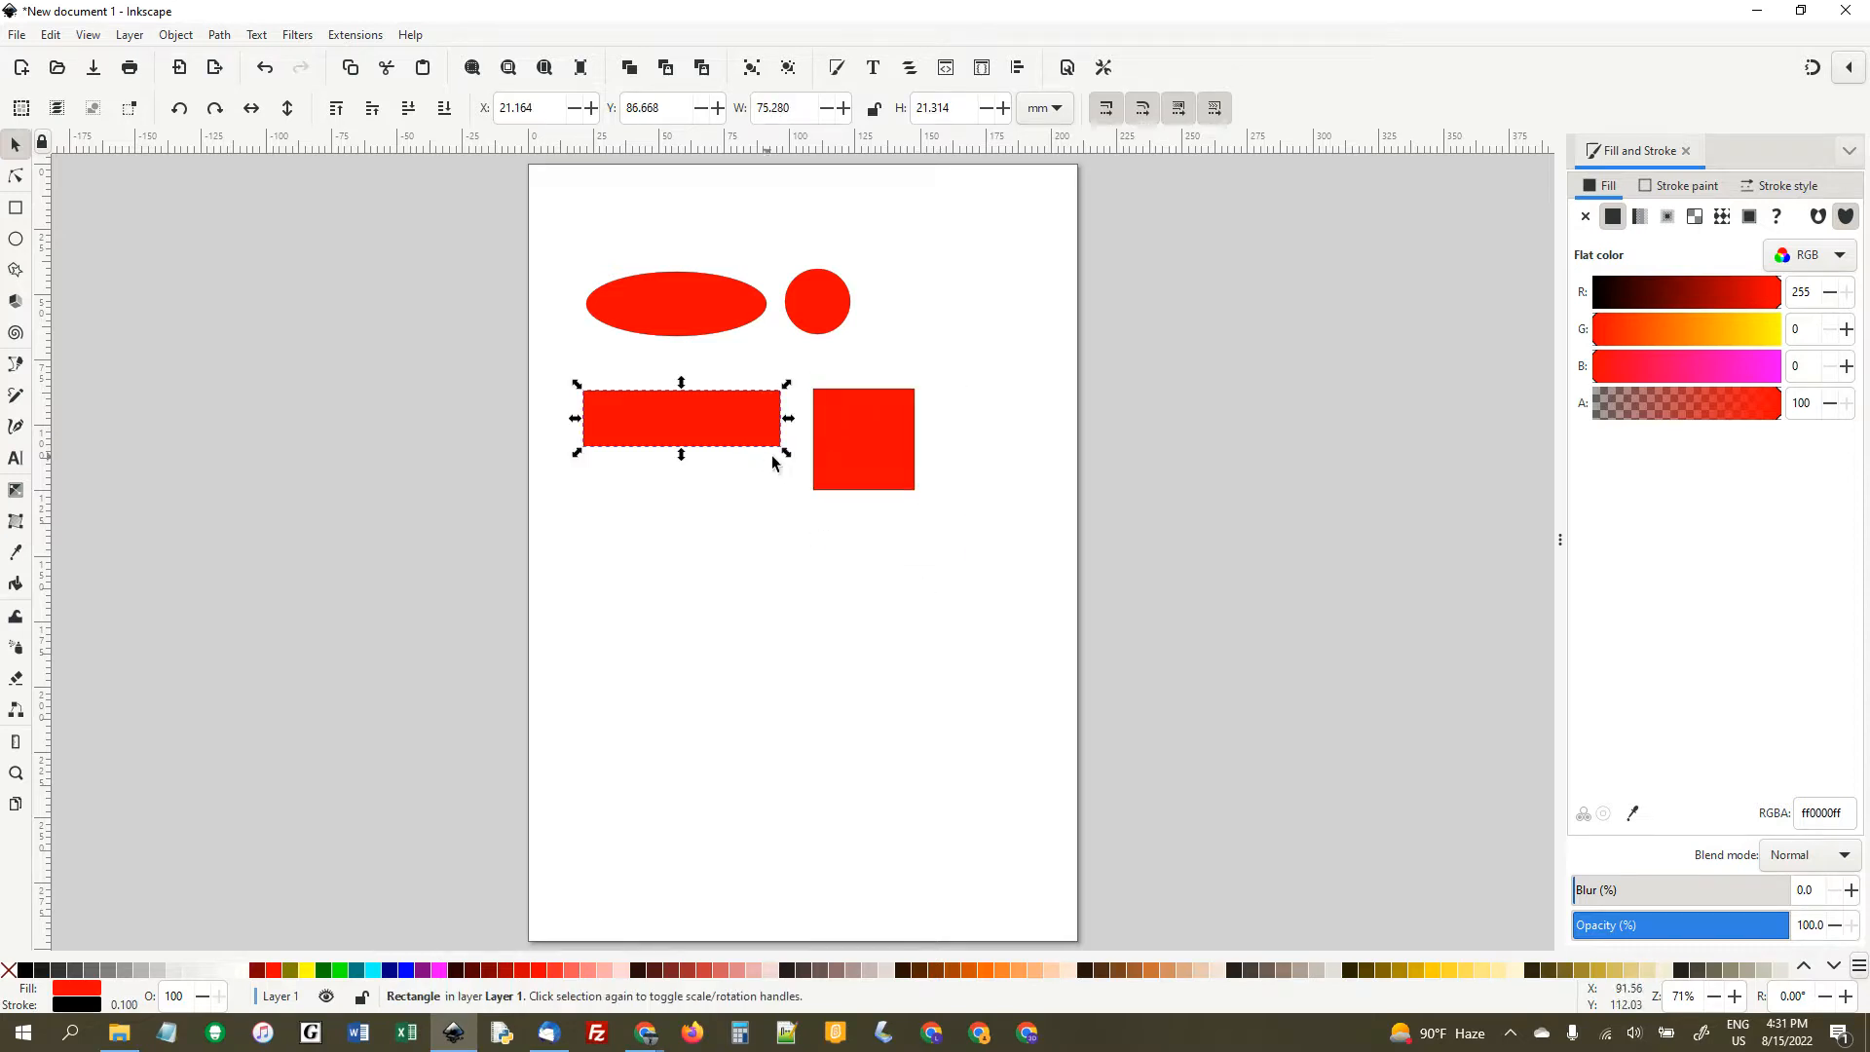
pyautogui.moveTo(792, 462)
pyautogui.mouseDown()
pyautogui.moveTo(1120, 672)
pyautogui.moveTo(769, 588)
pyautogui.moveTo(766, 450)
pyautogui.moveTo(1056, 327)
pyautogui.moveTo(1025, 627)
pyautogui.moveTo(808, 597)
pyautogui.moveTo(758, 459)
pyautogui.mouseUp()
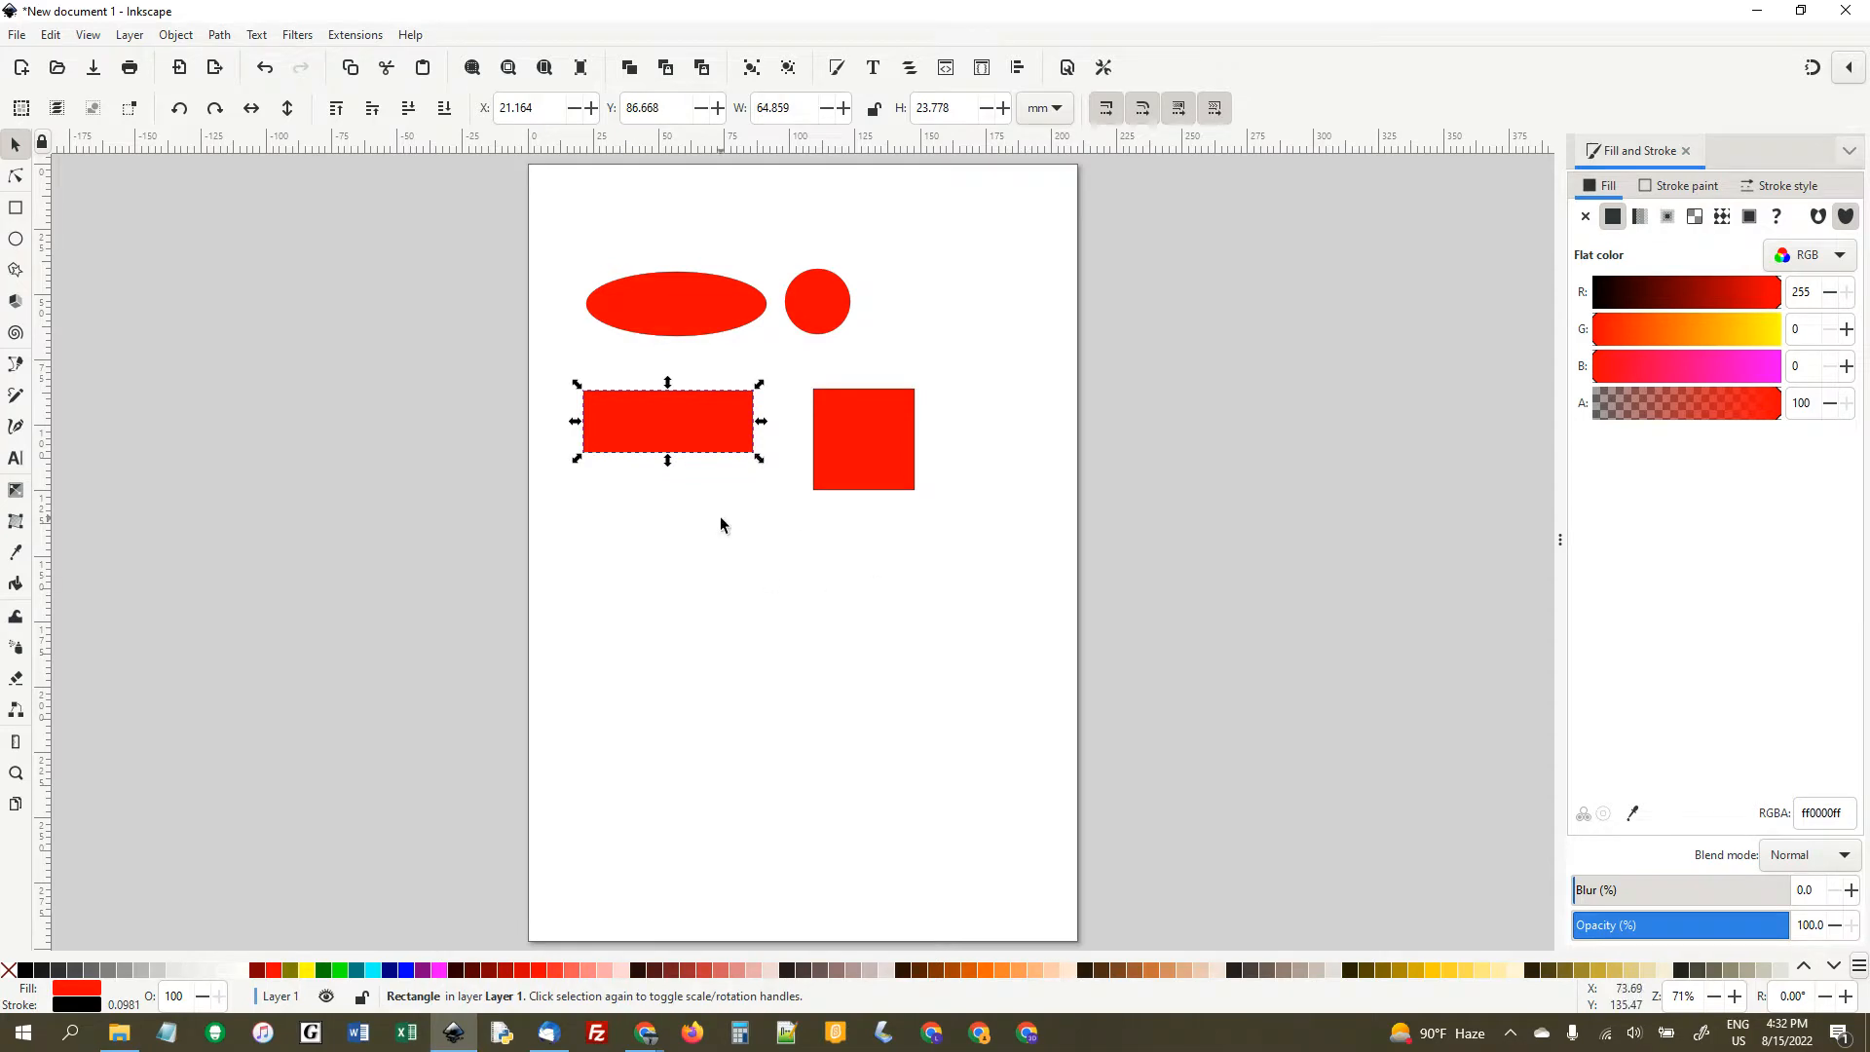
# - Rotate the square slightly counter-clockwise about its centre
pyautogui.click(863, 451)
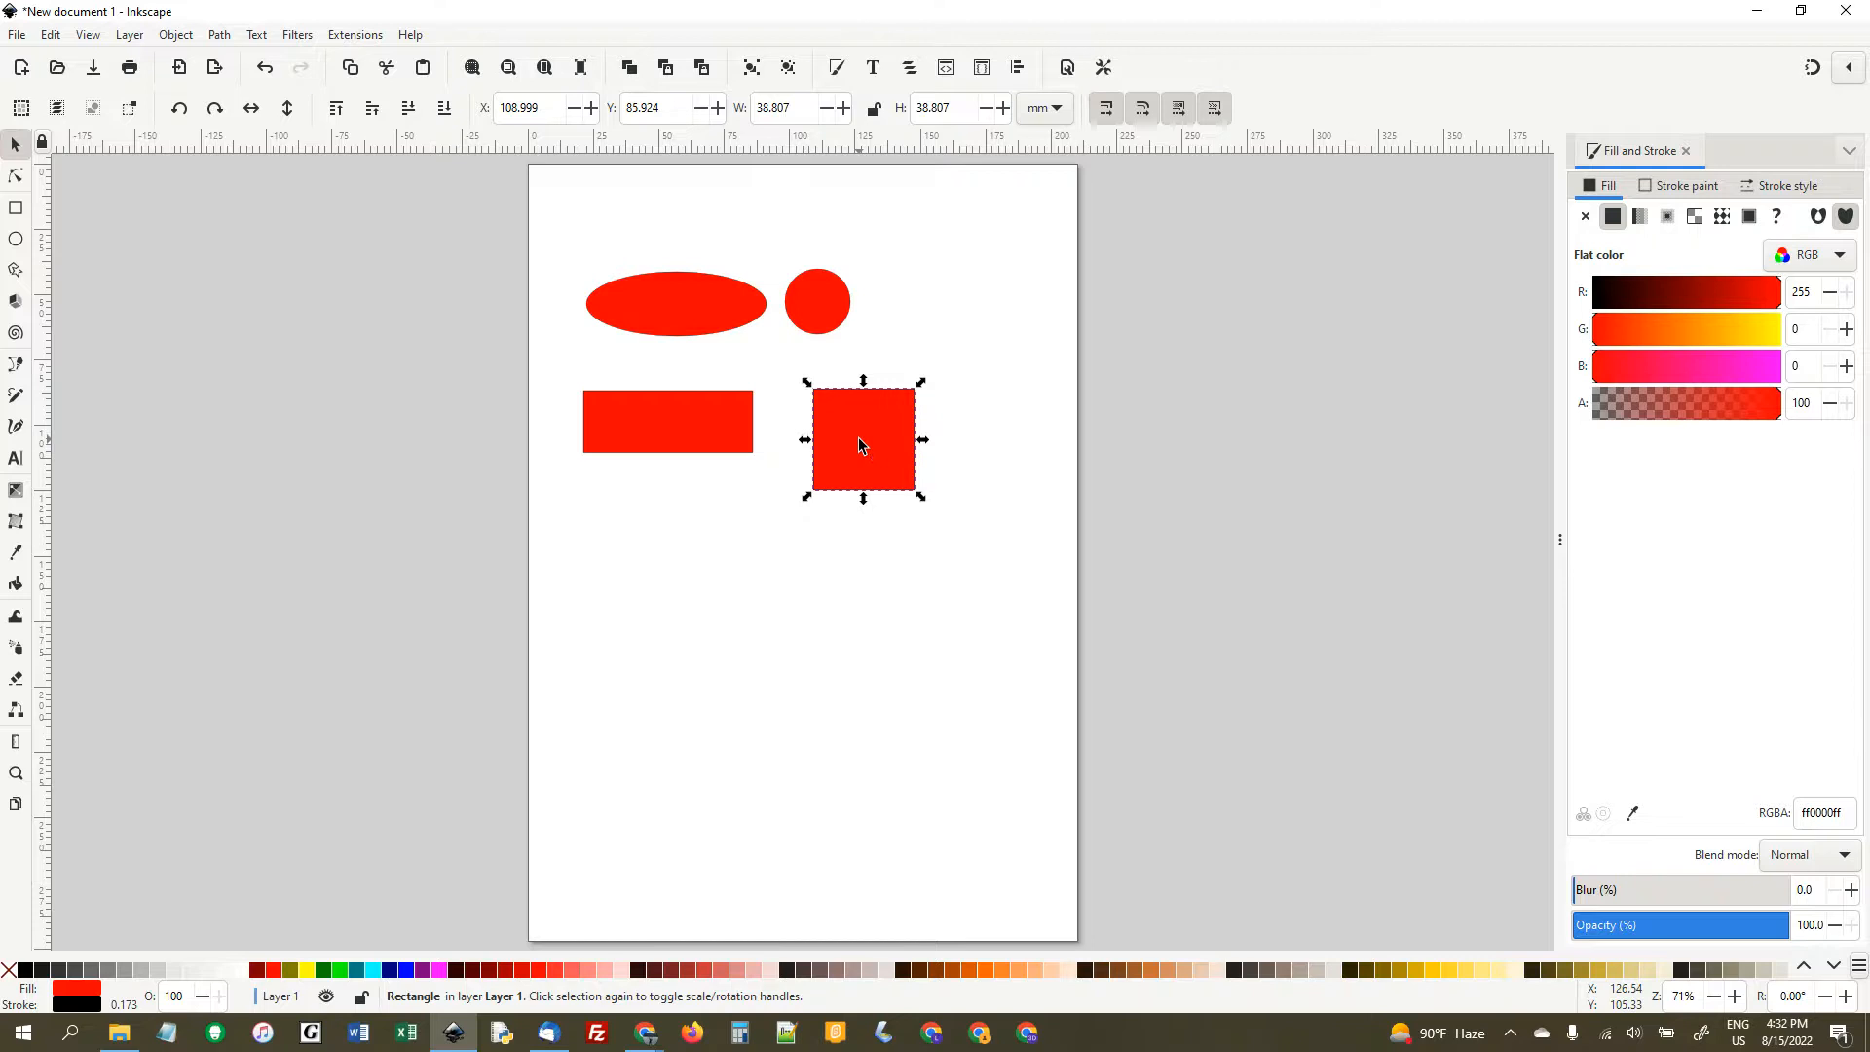
pyautogui.click(859, 446)
pyautogui.moveTo(923, 499); pyautogui.dragTo(930, 477)
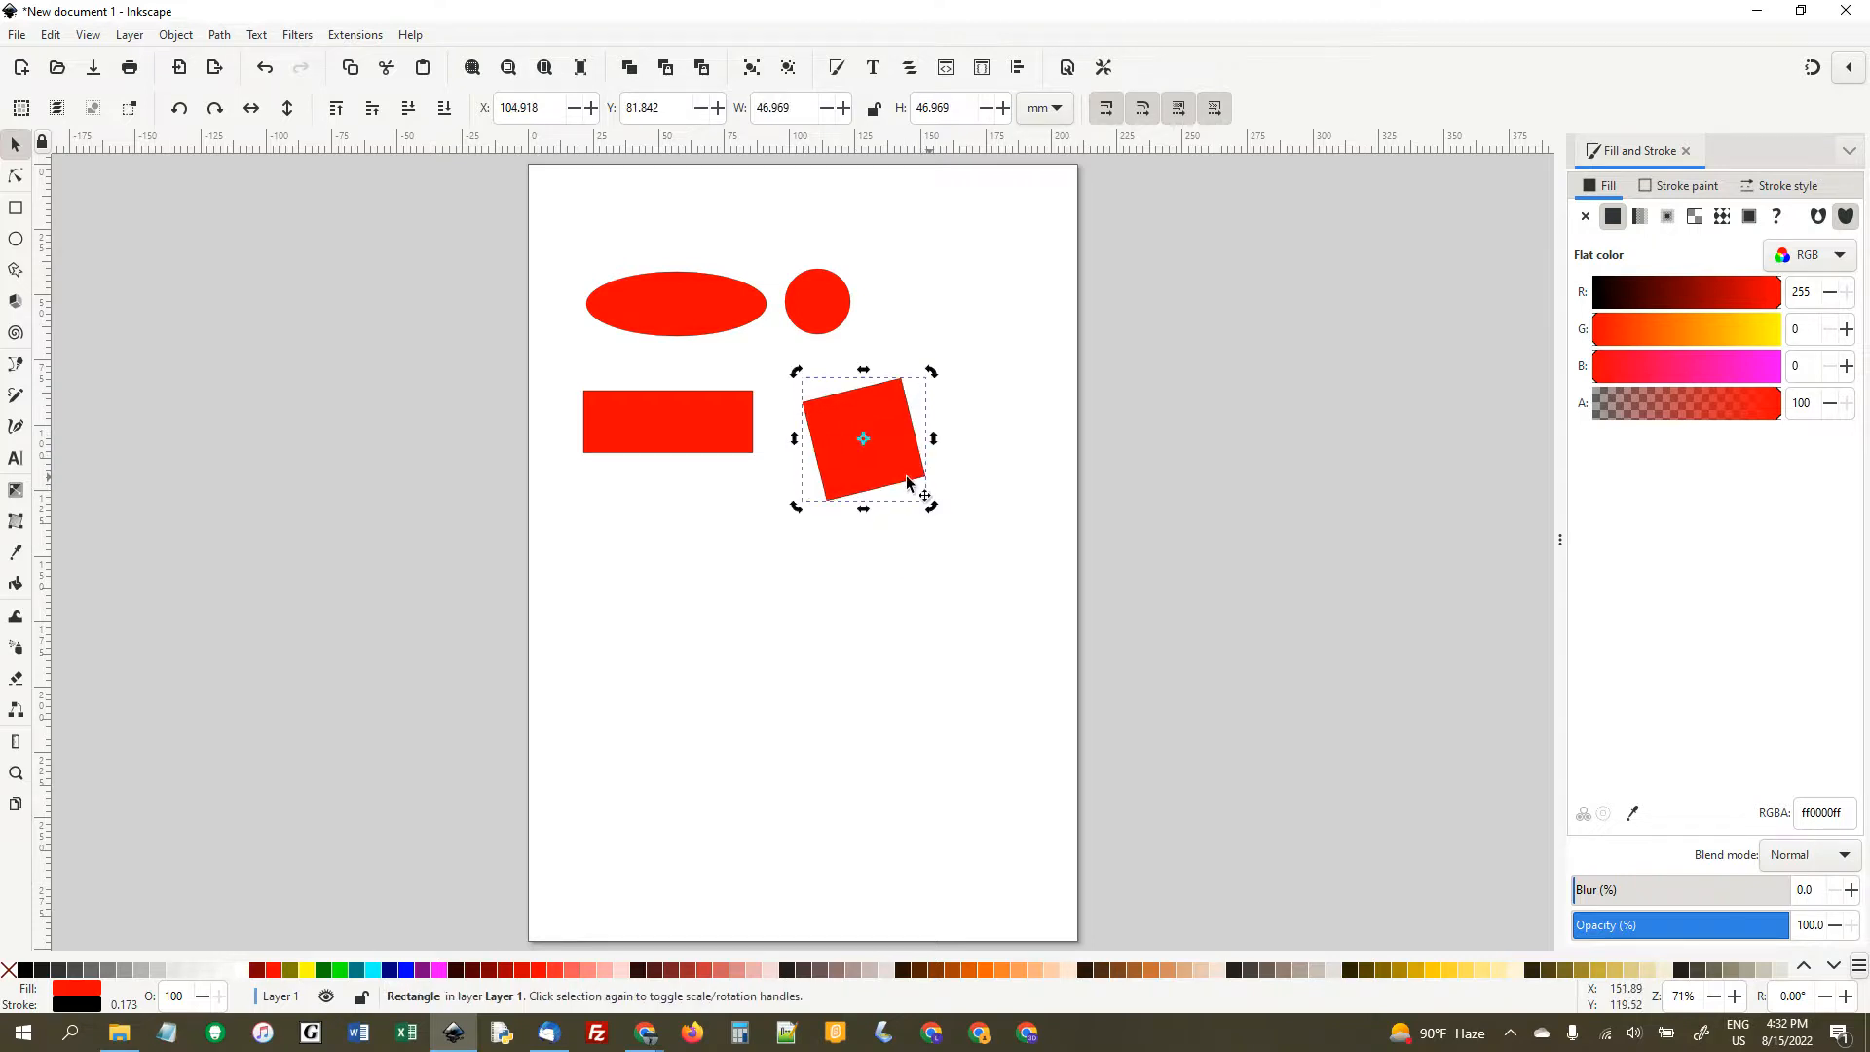
# - Rotate the wide rectangle slightly clockwise about its centre
pyautogui.press('r')
pyautogui.click(679, 433)
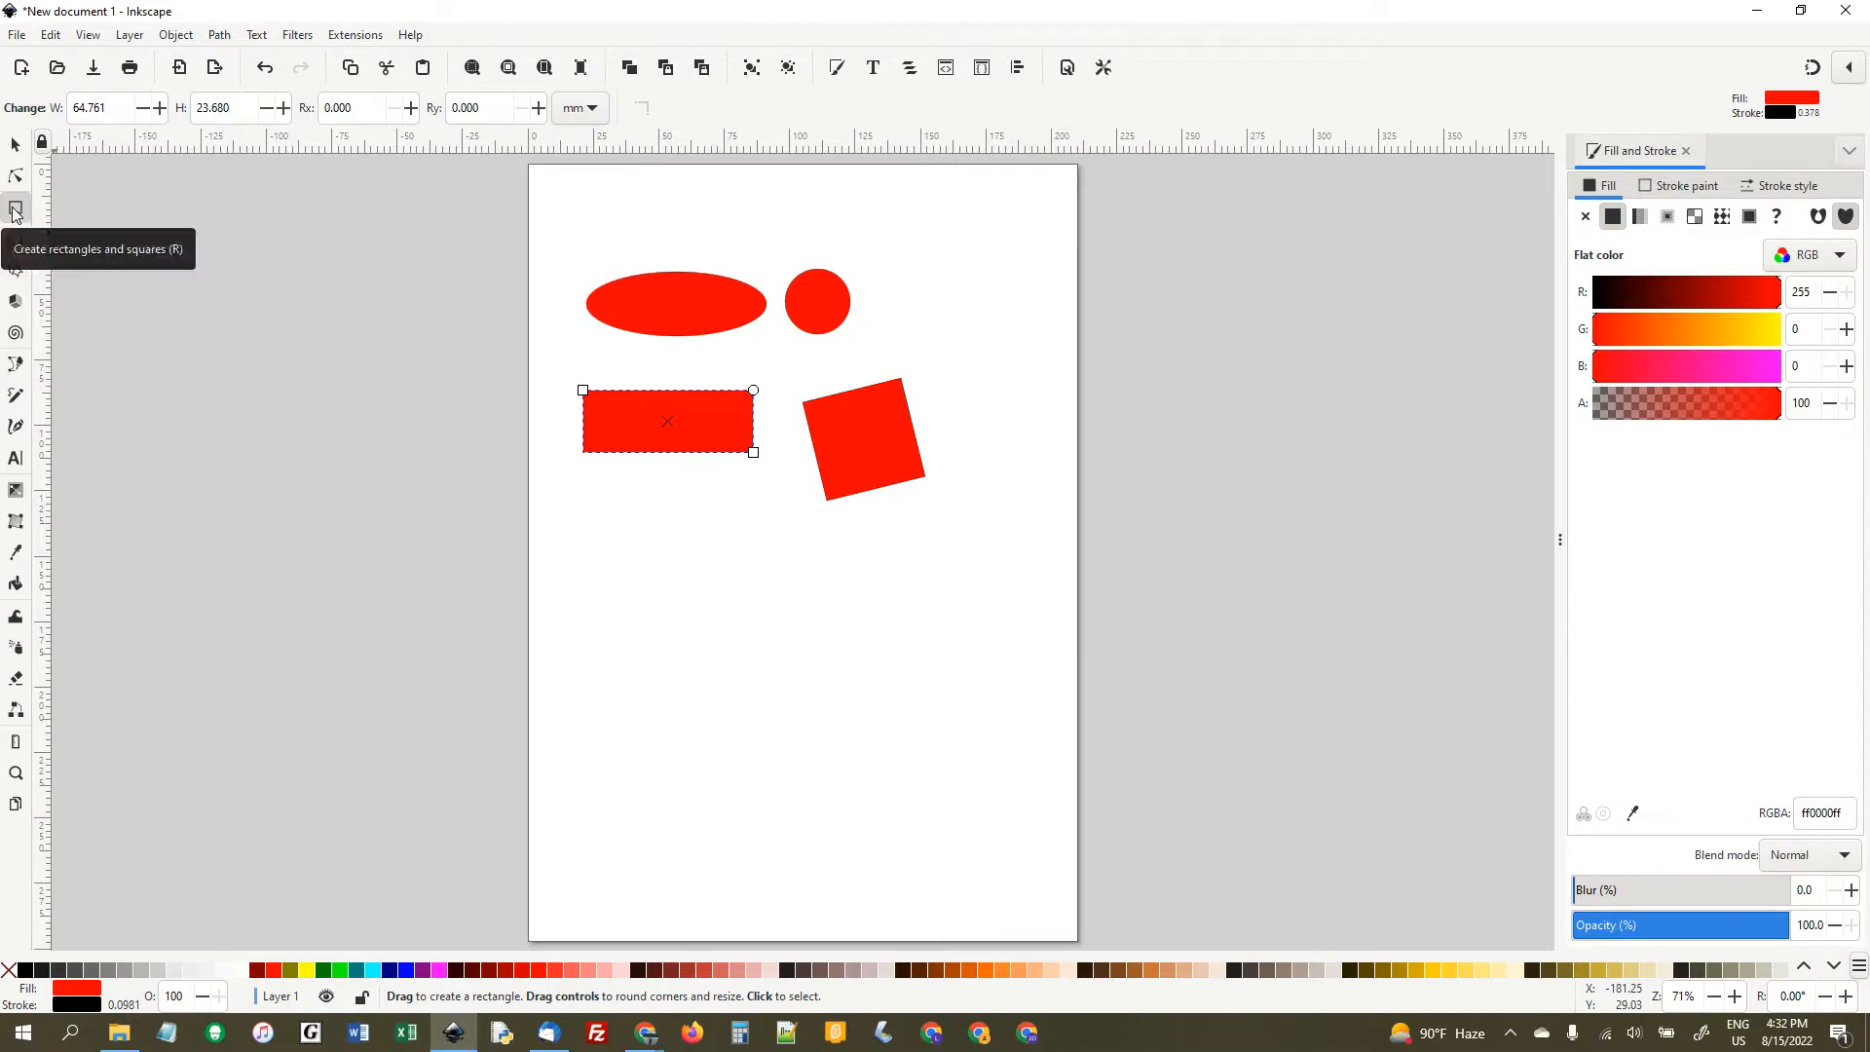
pyautogui.click(14, 144)
pyautogui.click(679, 458)
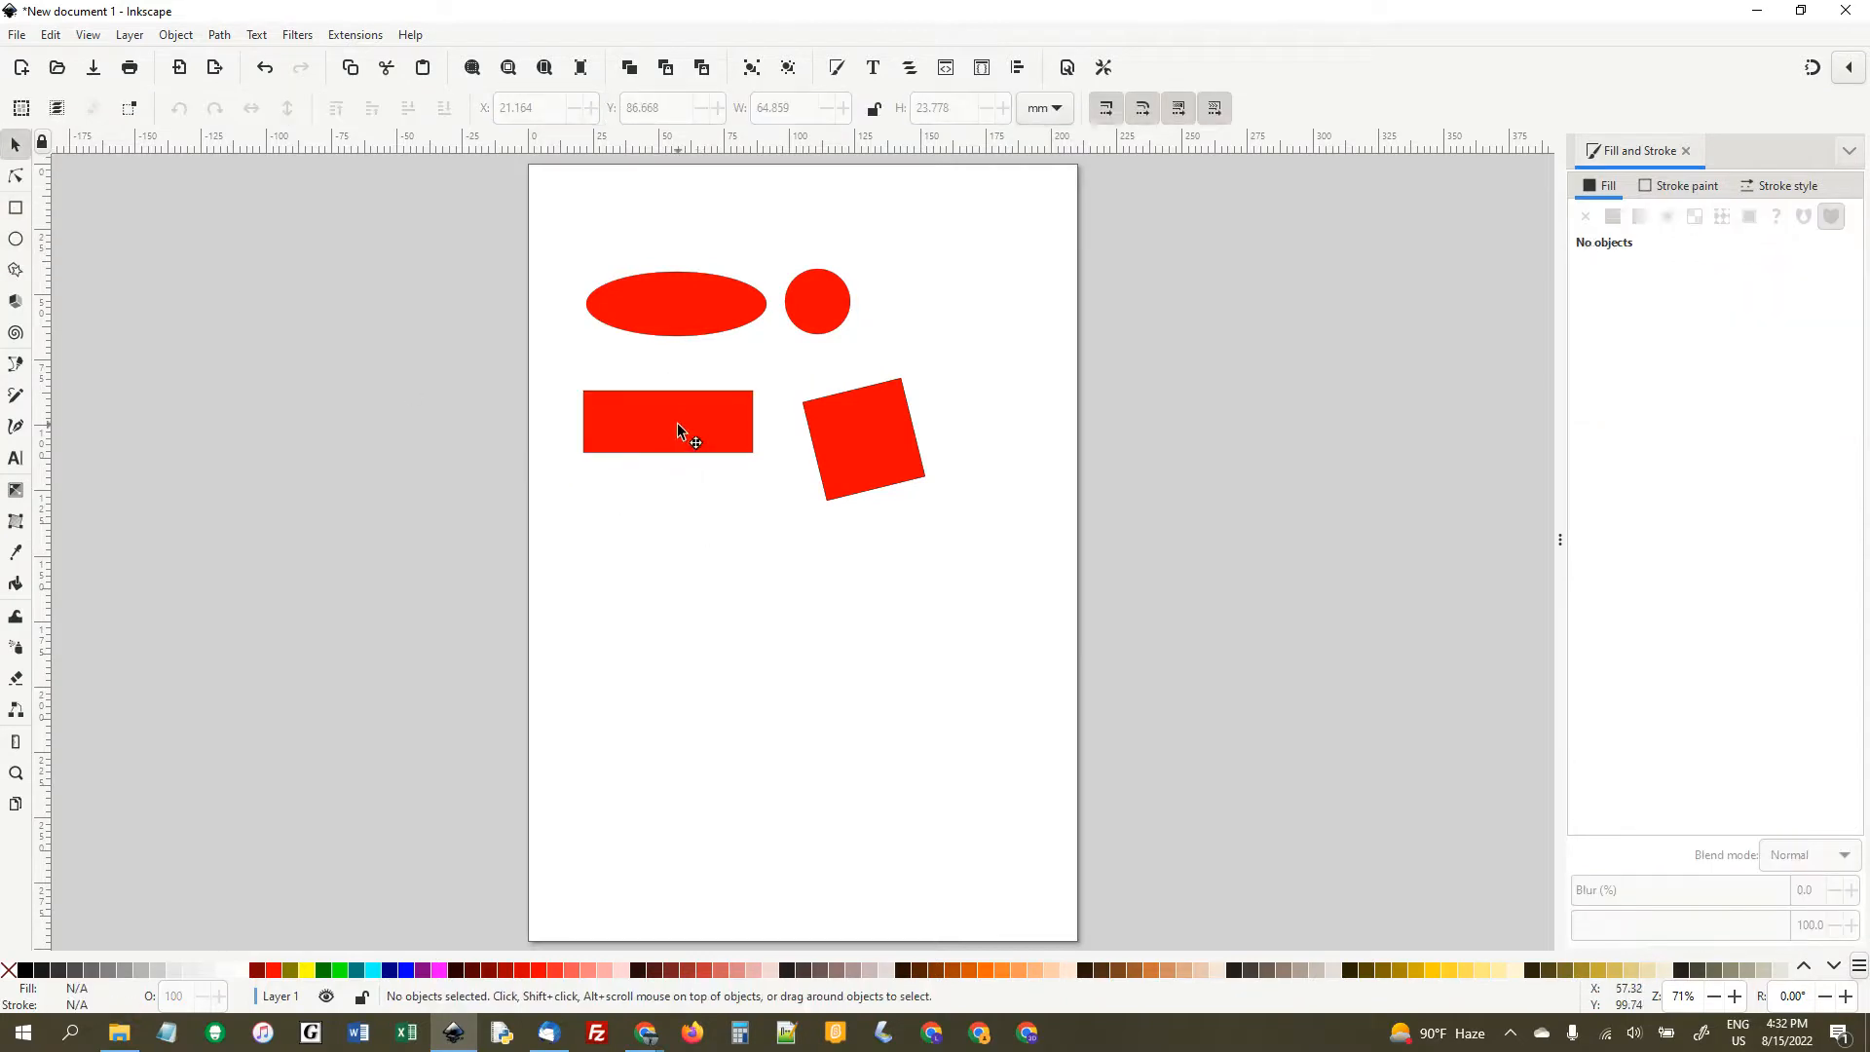
pyautogui.click(676, 422)
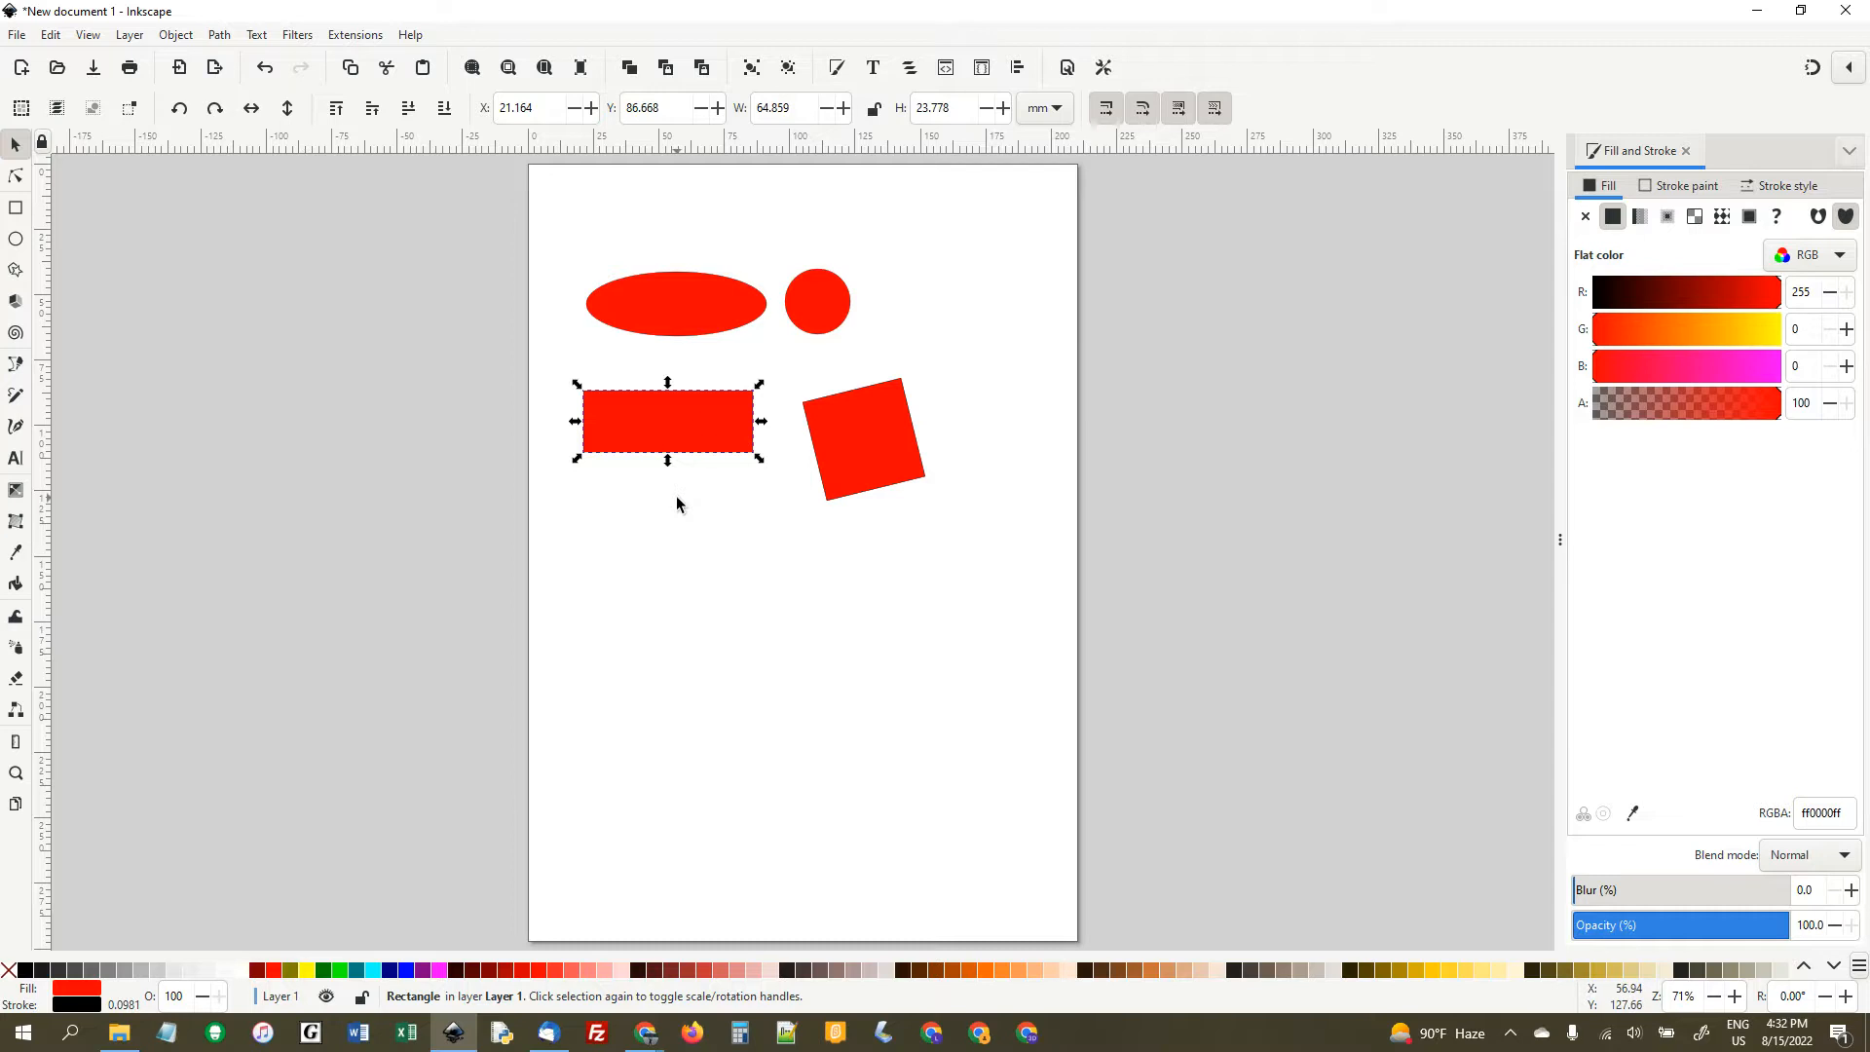
pyautogui.click(708, 426)
pyautogui.moveTo(760, 459)
pyautogui.mouseDown()
pyautogui.moveTo(756, 418)
pyautogui.moveTo(755, 477)
pyautogui.mouseUp()
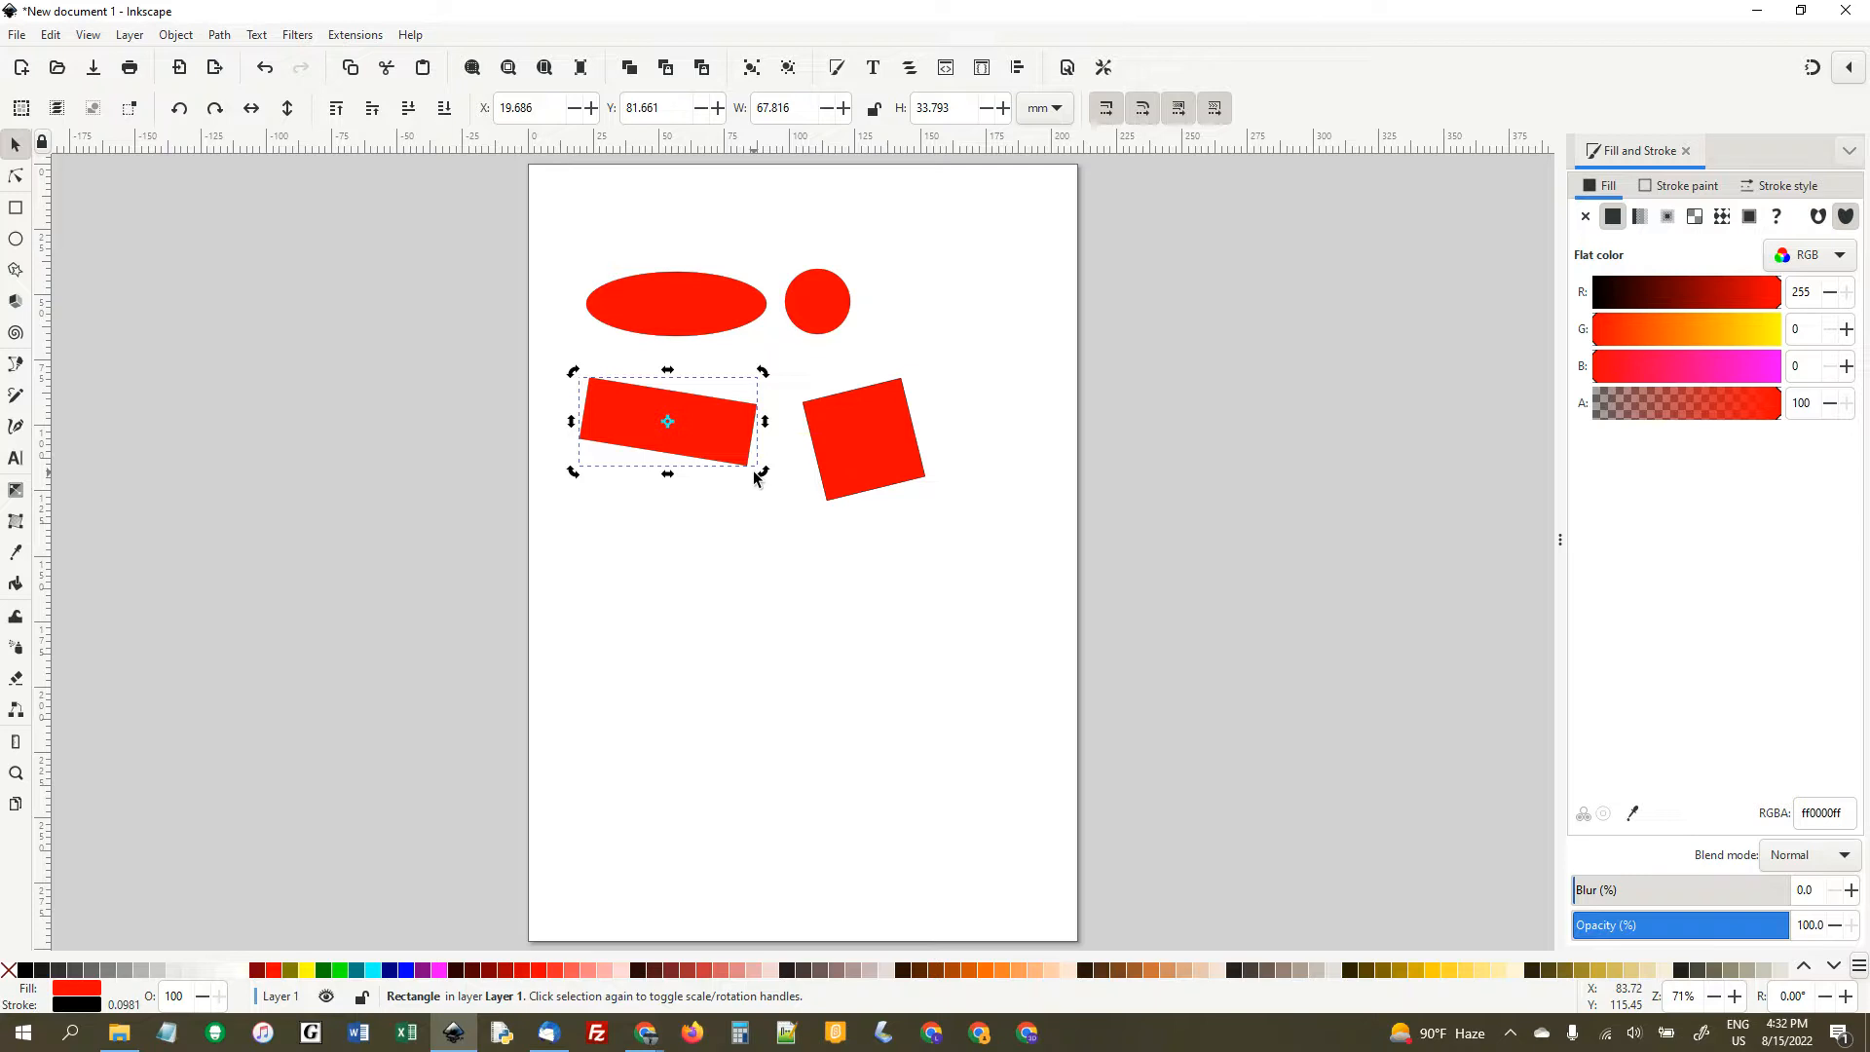
# - Inspect the rotated rectangle up close, clear the selection, and return to the whole-page view
pyautogui.press('3')
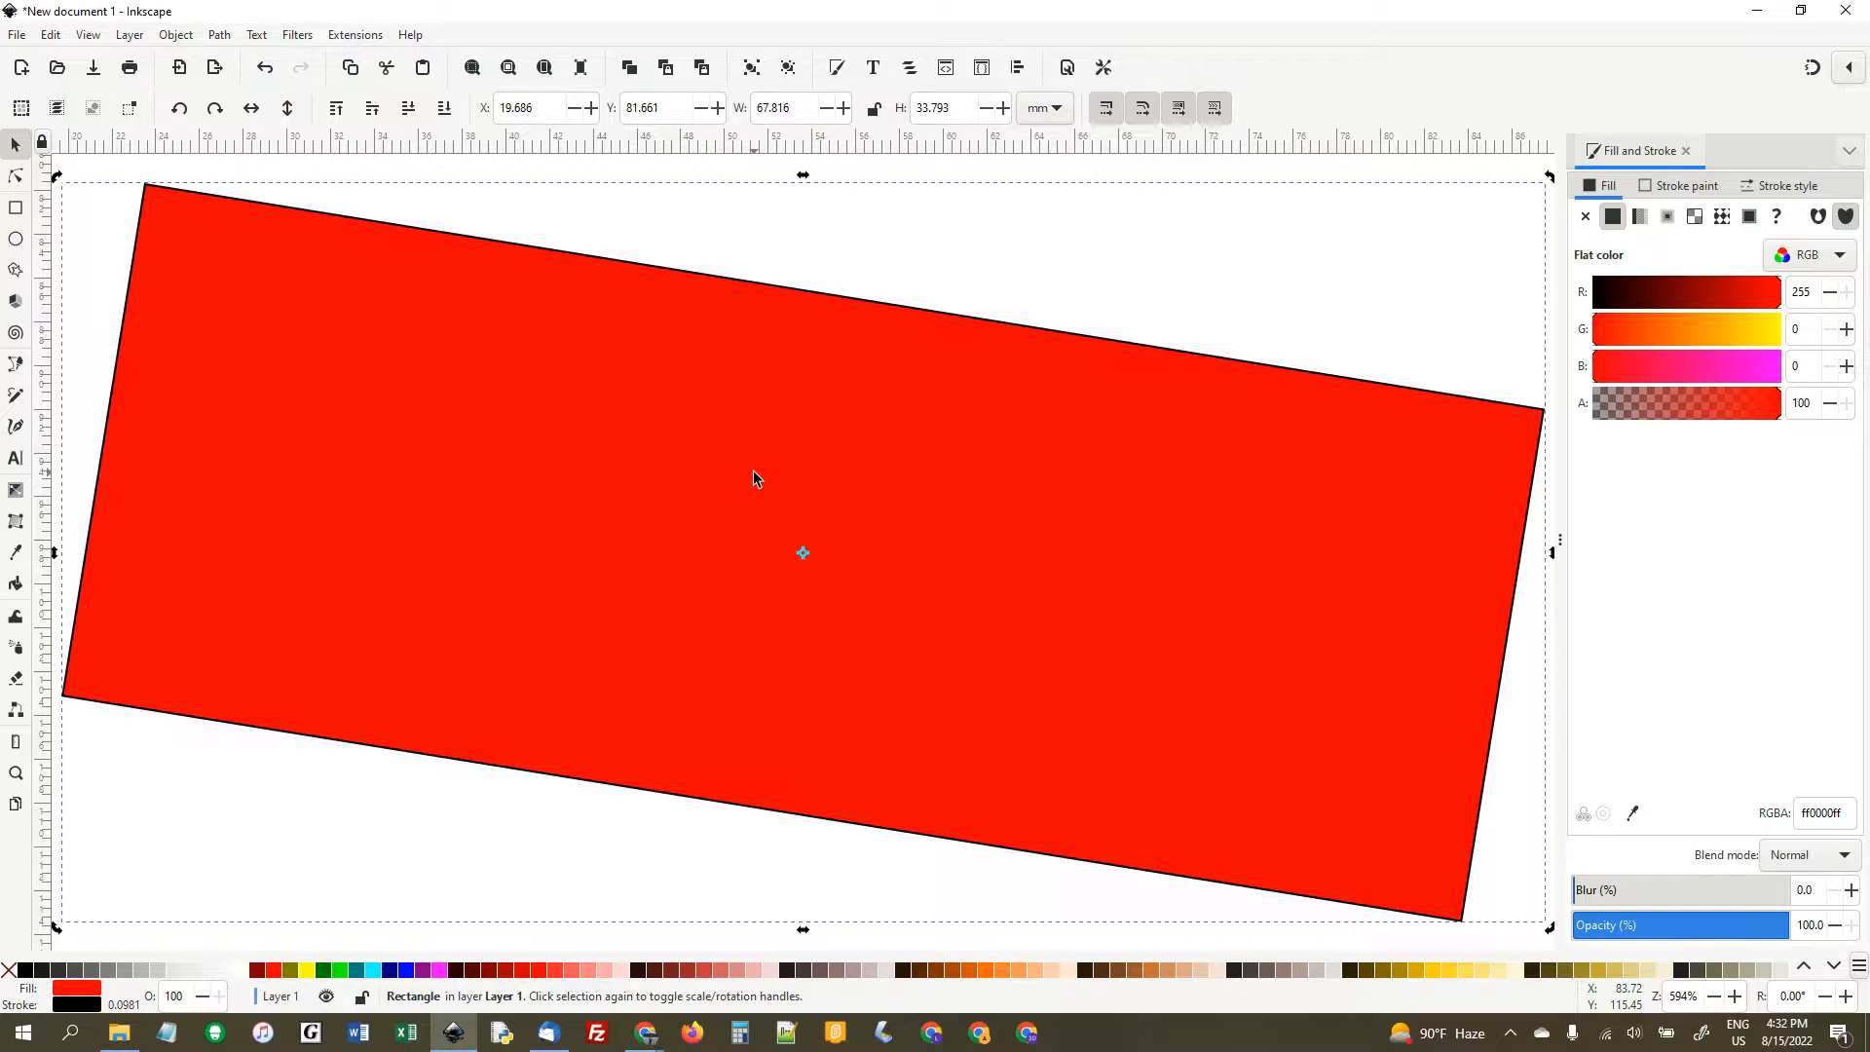
pyautogui.press('5')
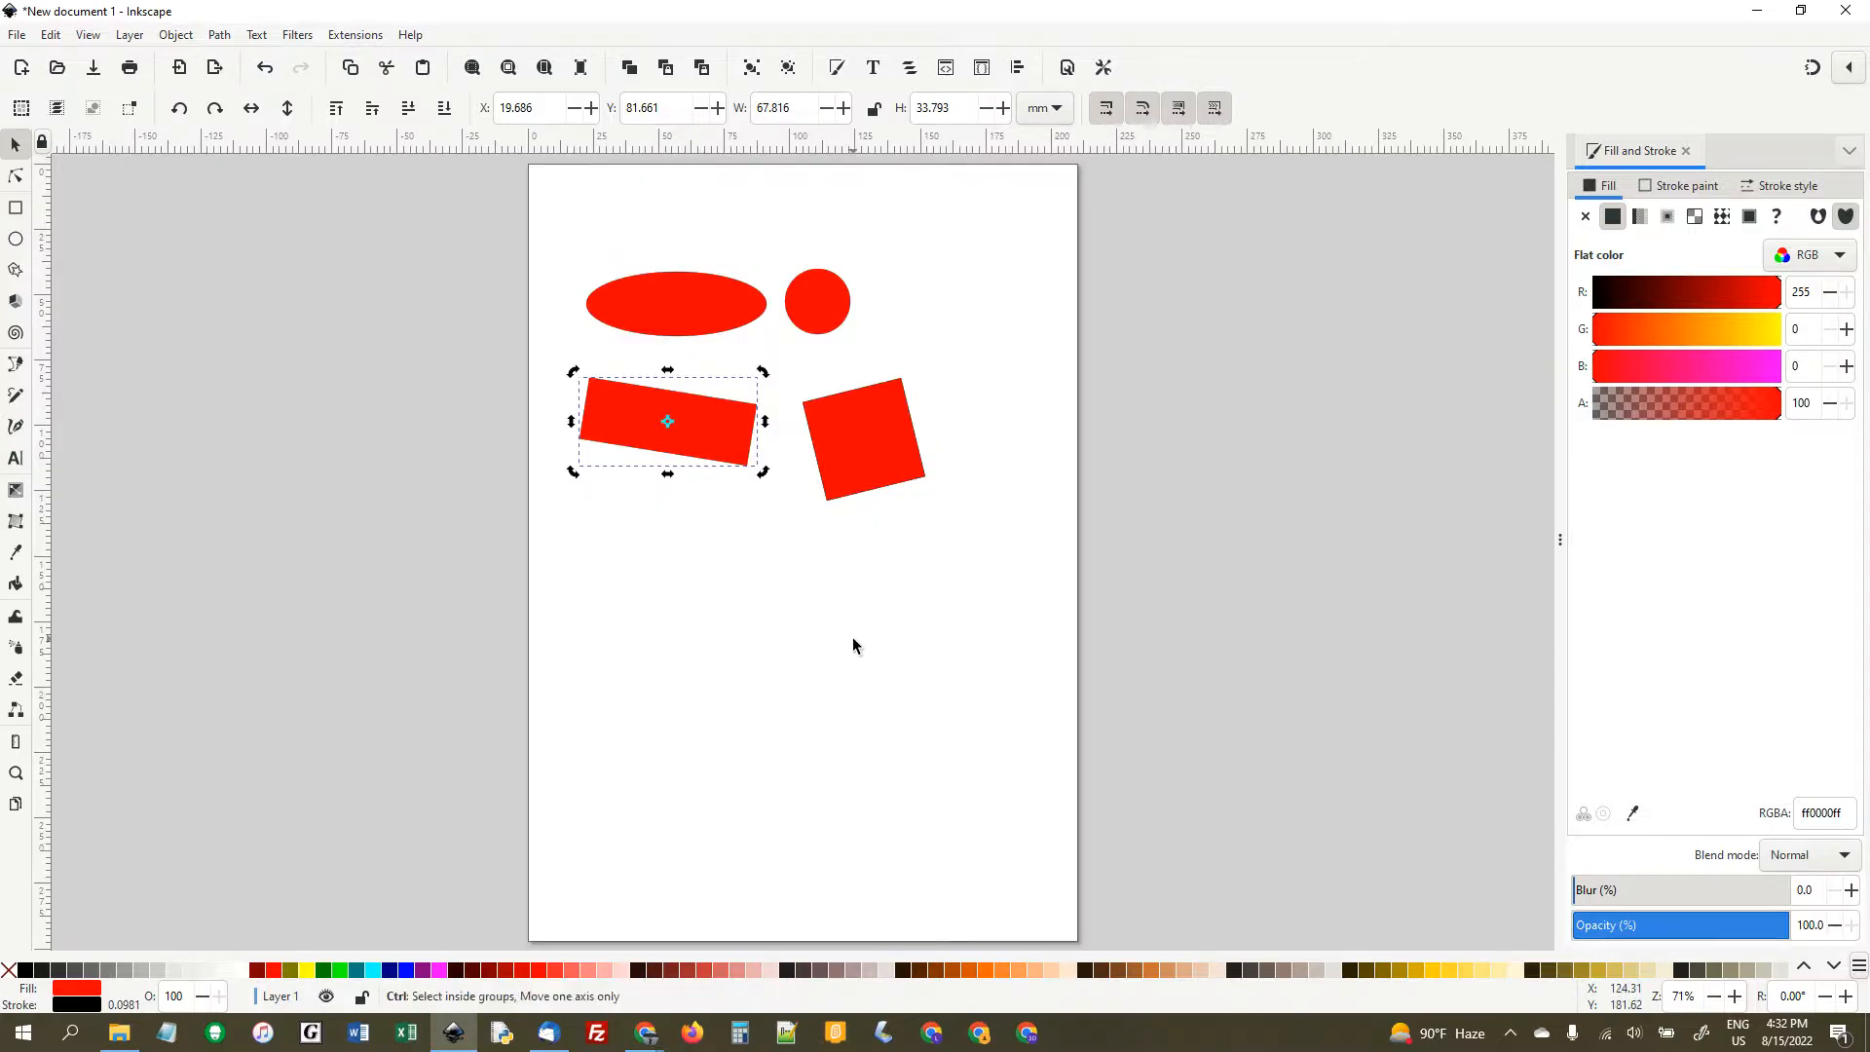
pyautogui.keyDown('ctrl'); pyautogui.scroll(-6, 856, 643); pyautogui.keyUp('ctrl')
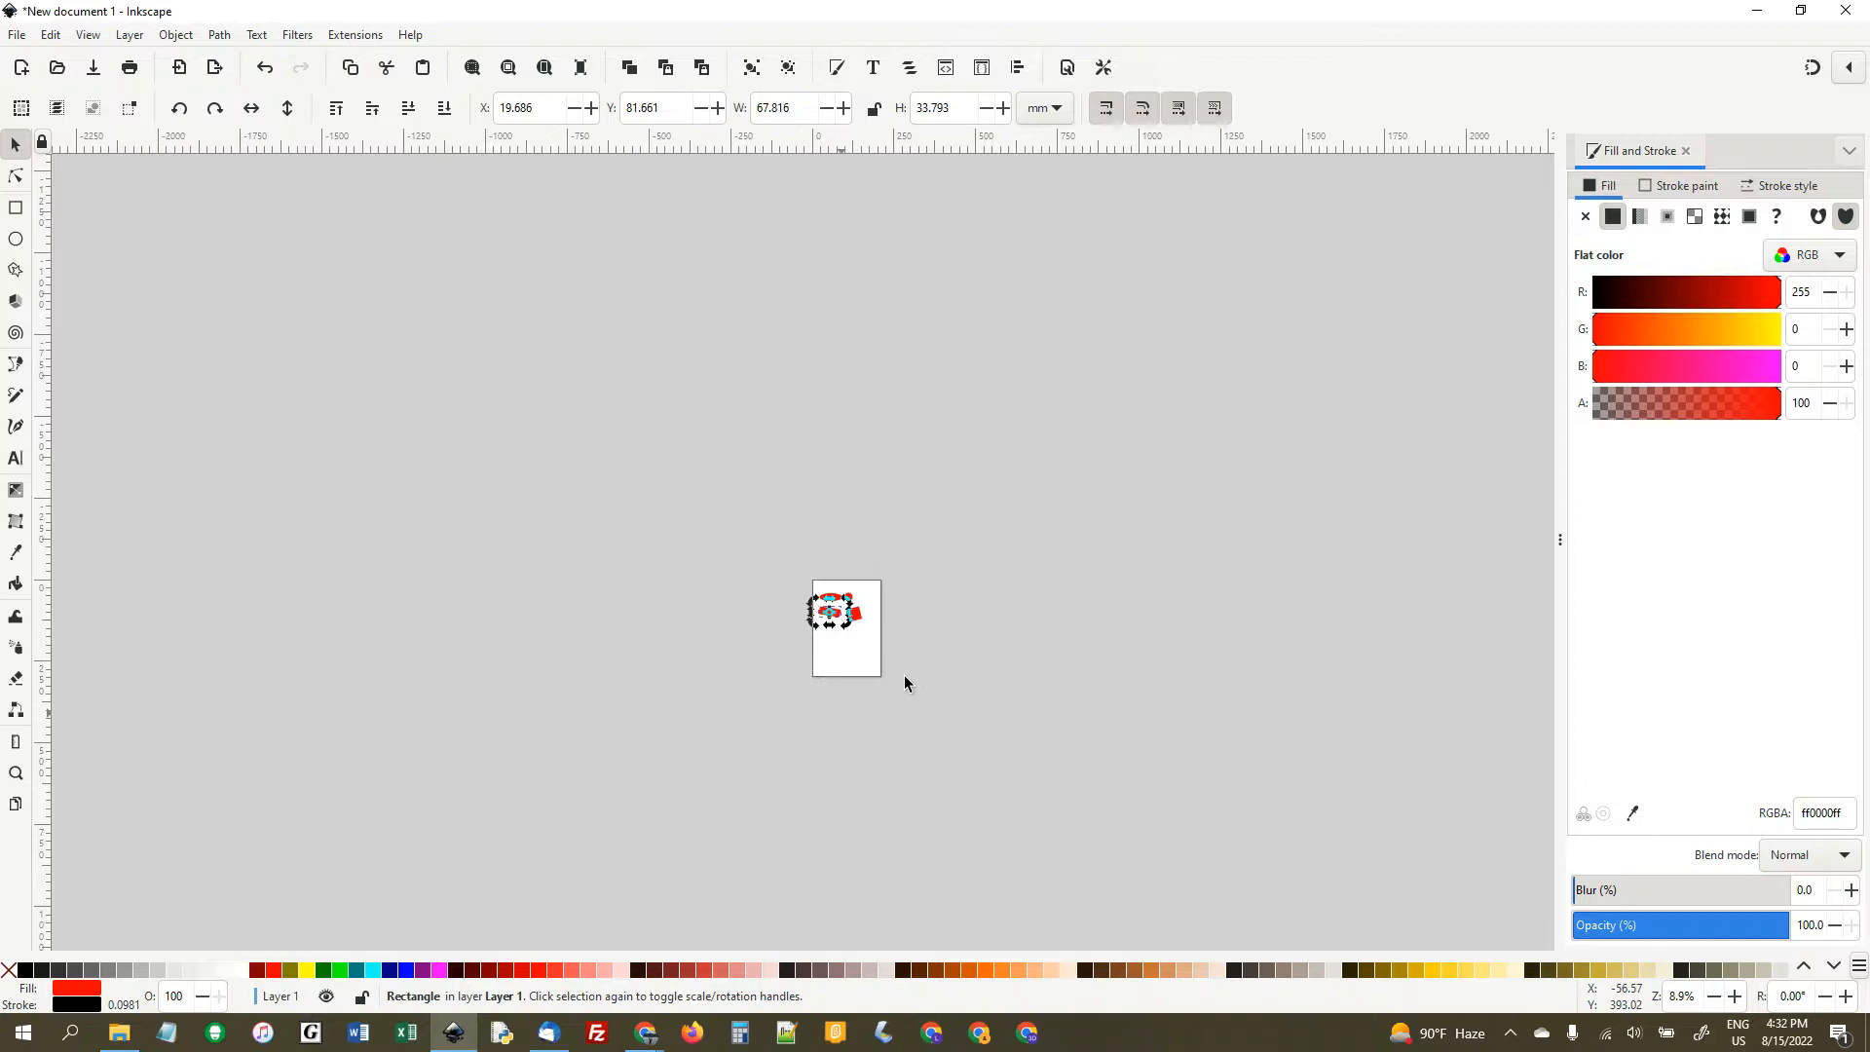
pyautogui.click(858, 657)
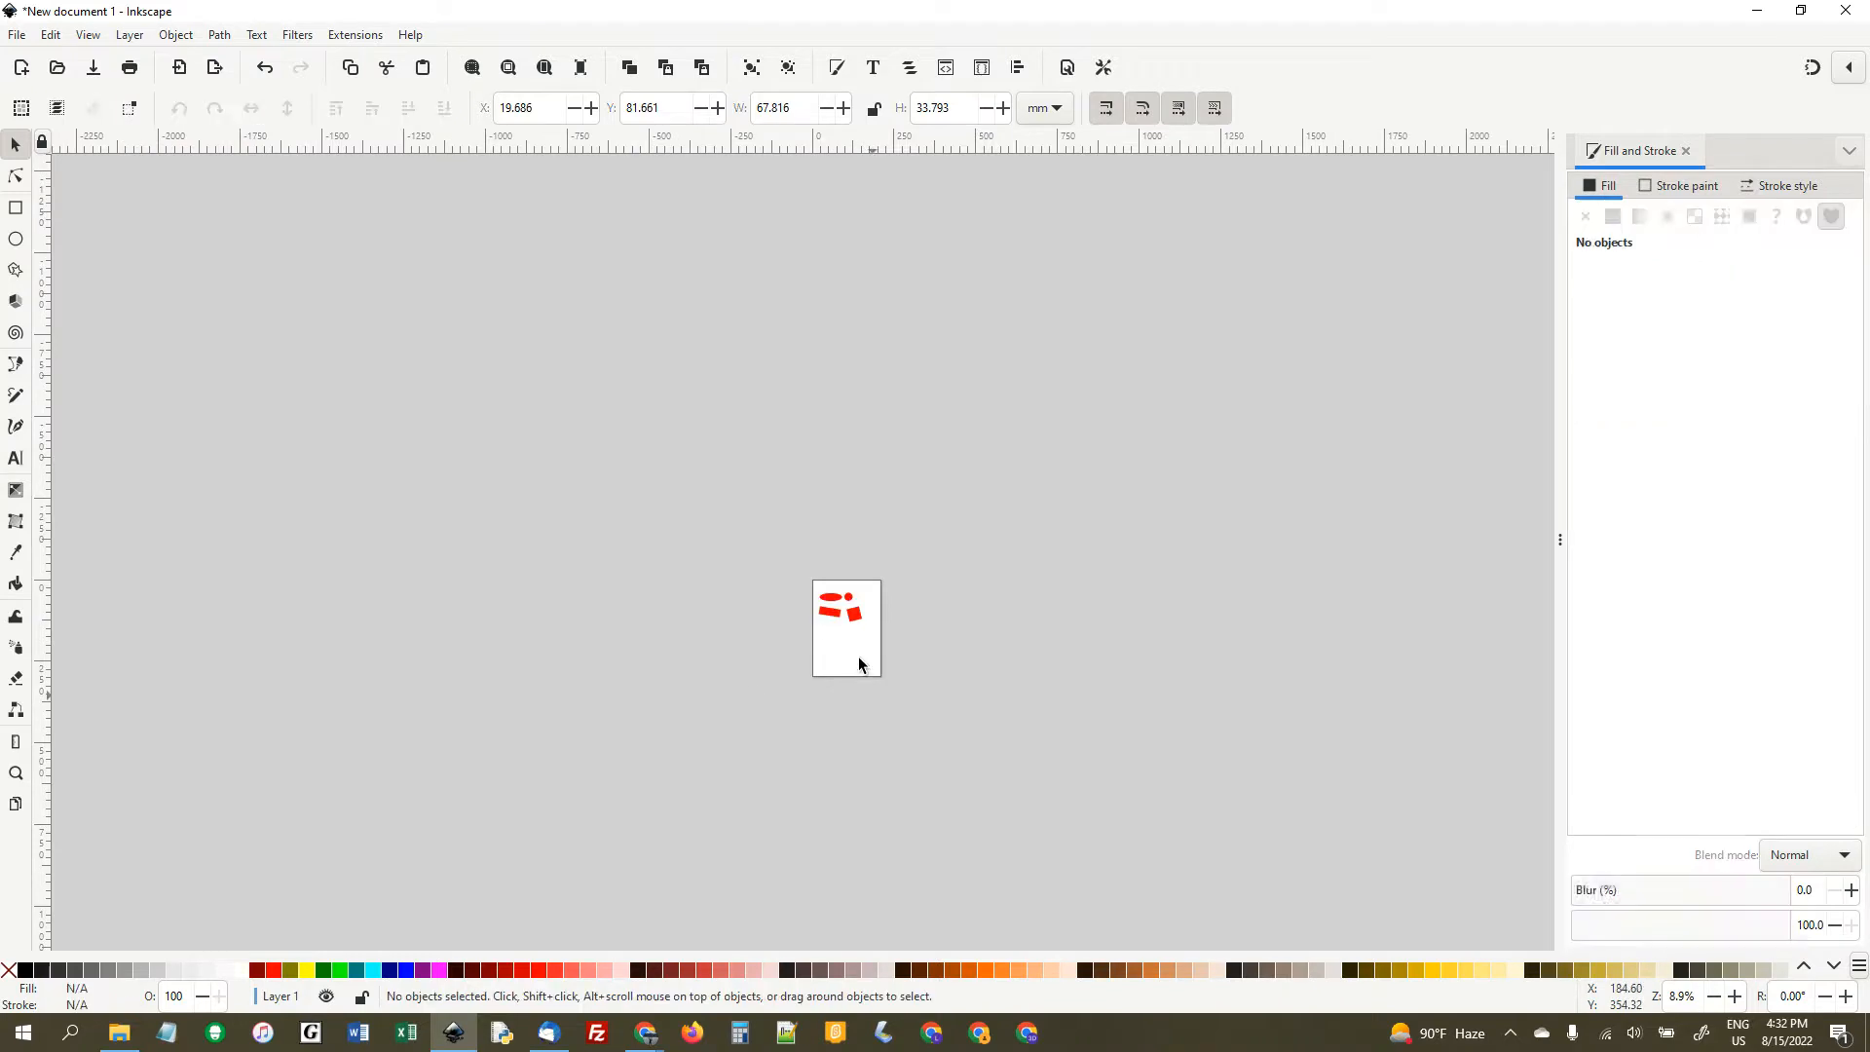
pyautogui.press('5')
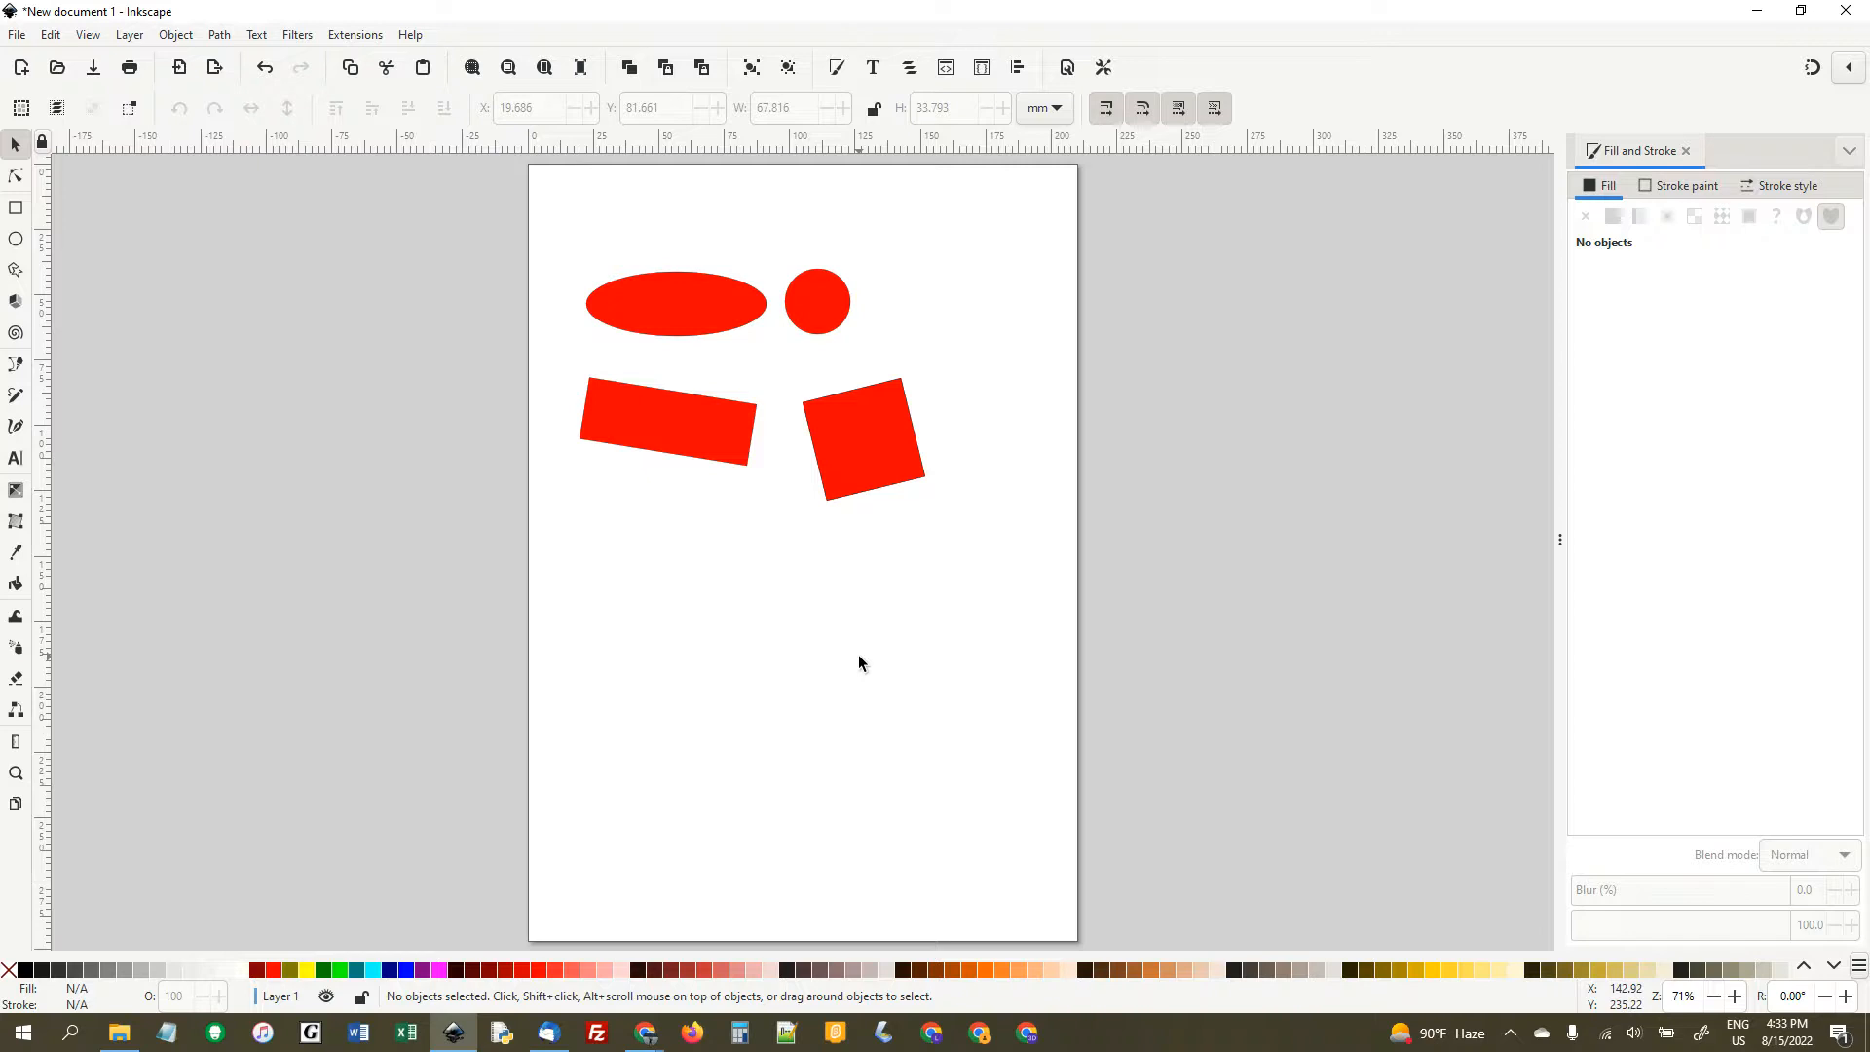
# - Select the circle, inspect it up close and return to the whole-page view
pyautogui.click(833, 311)
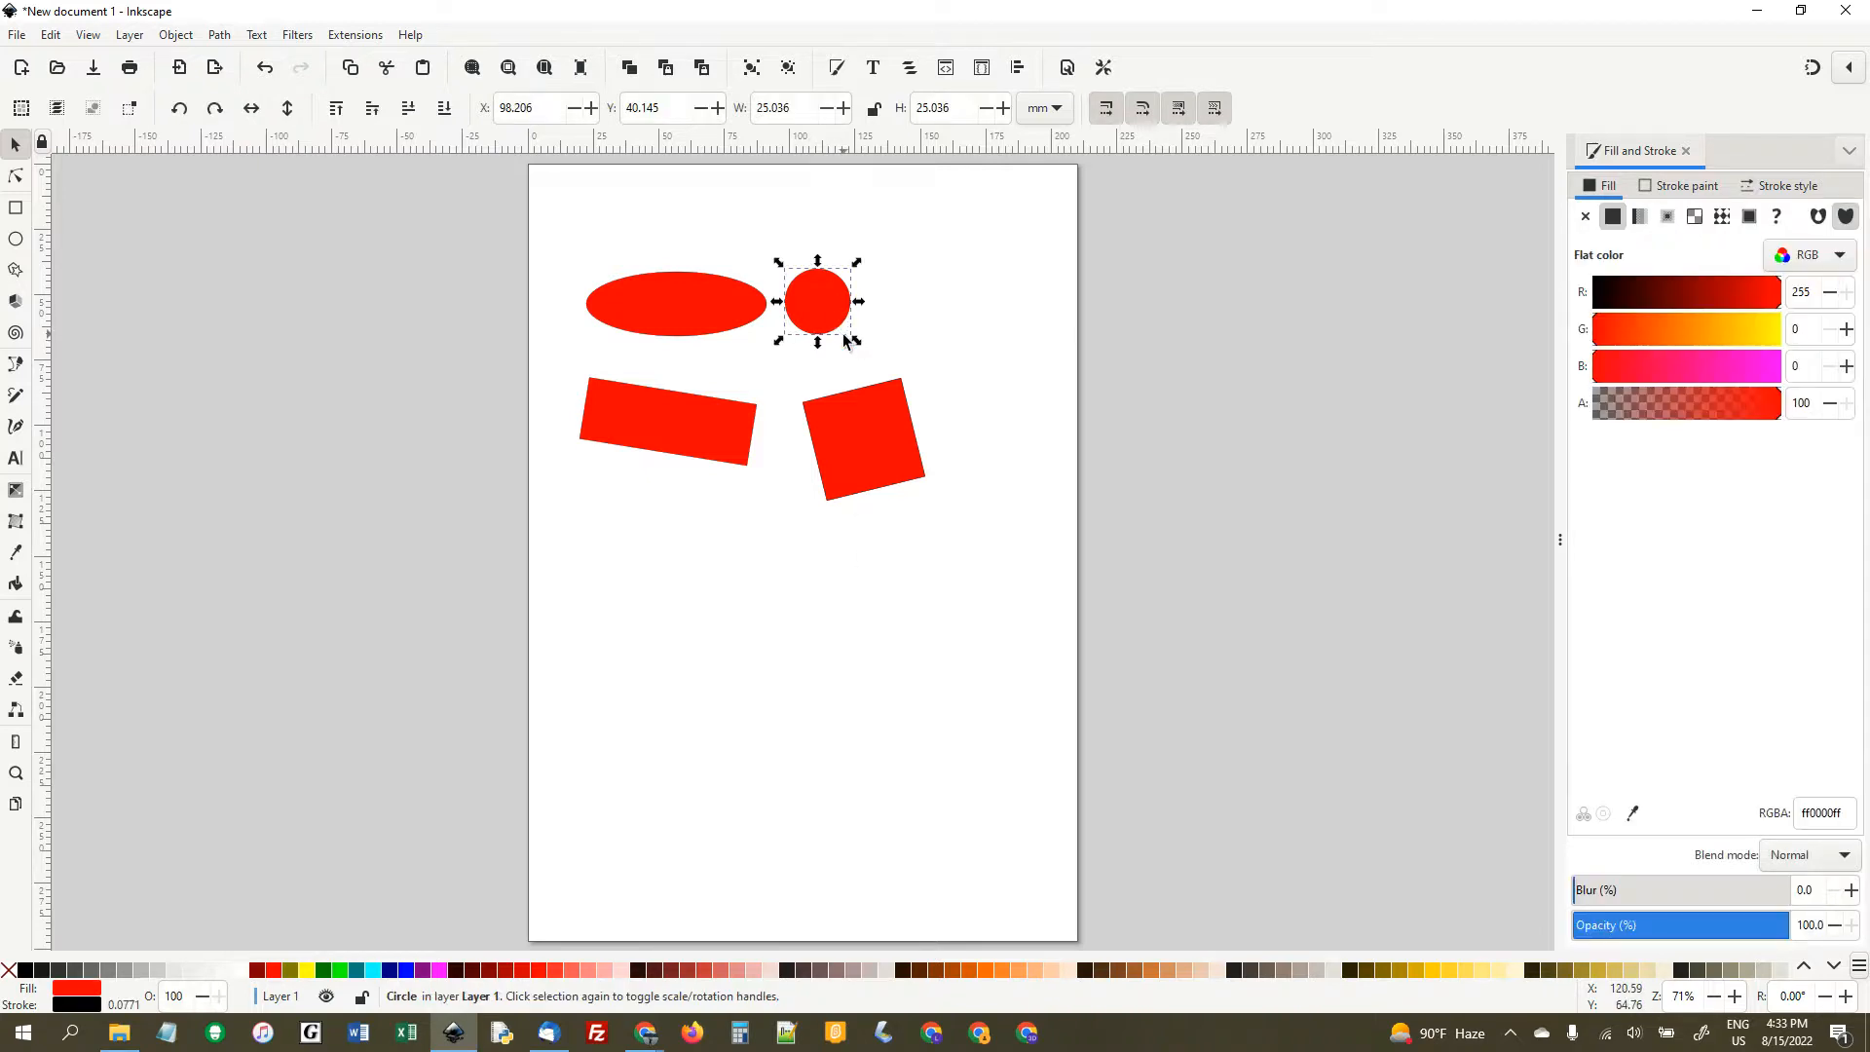
pyautogui.press('3')
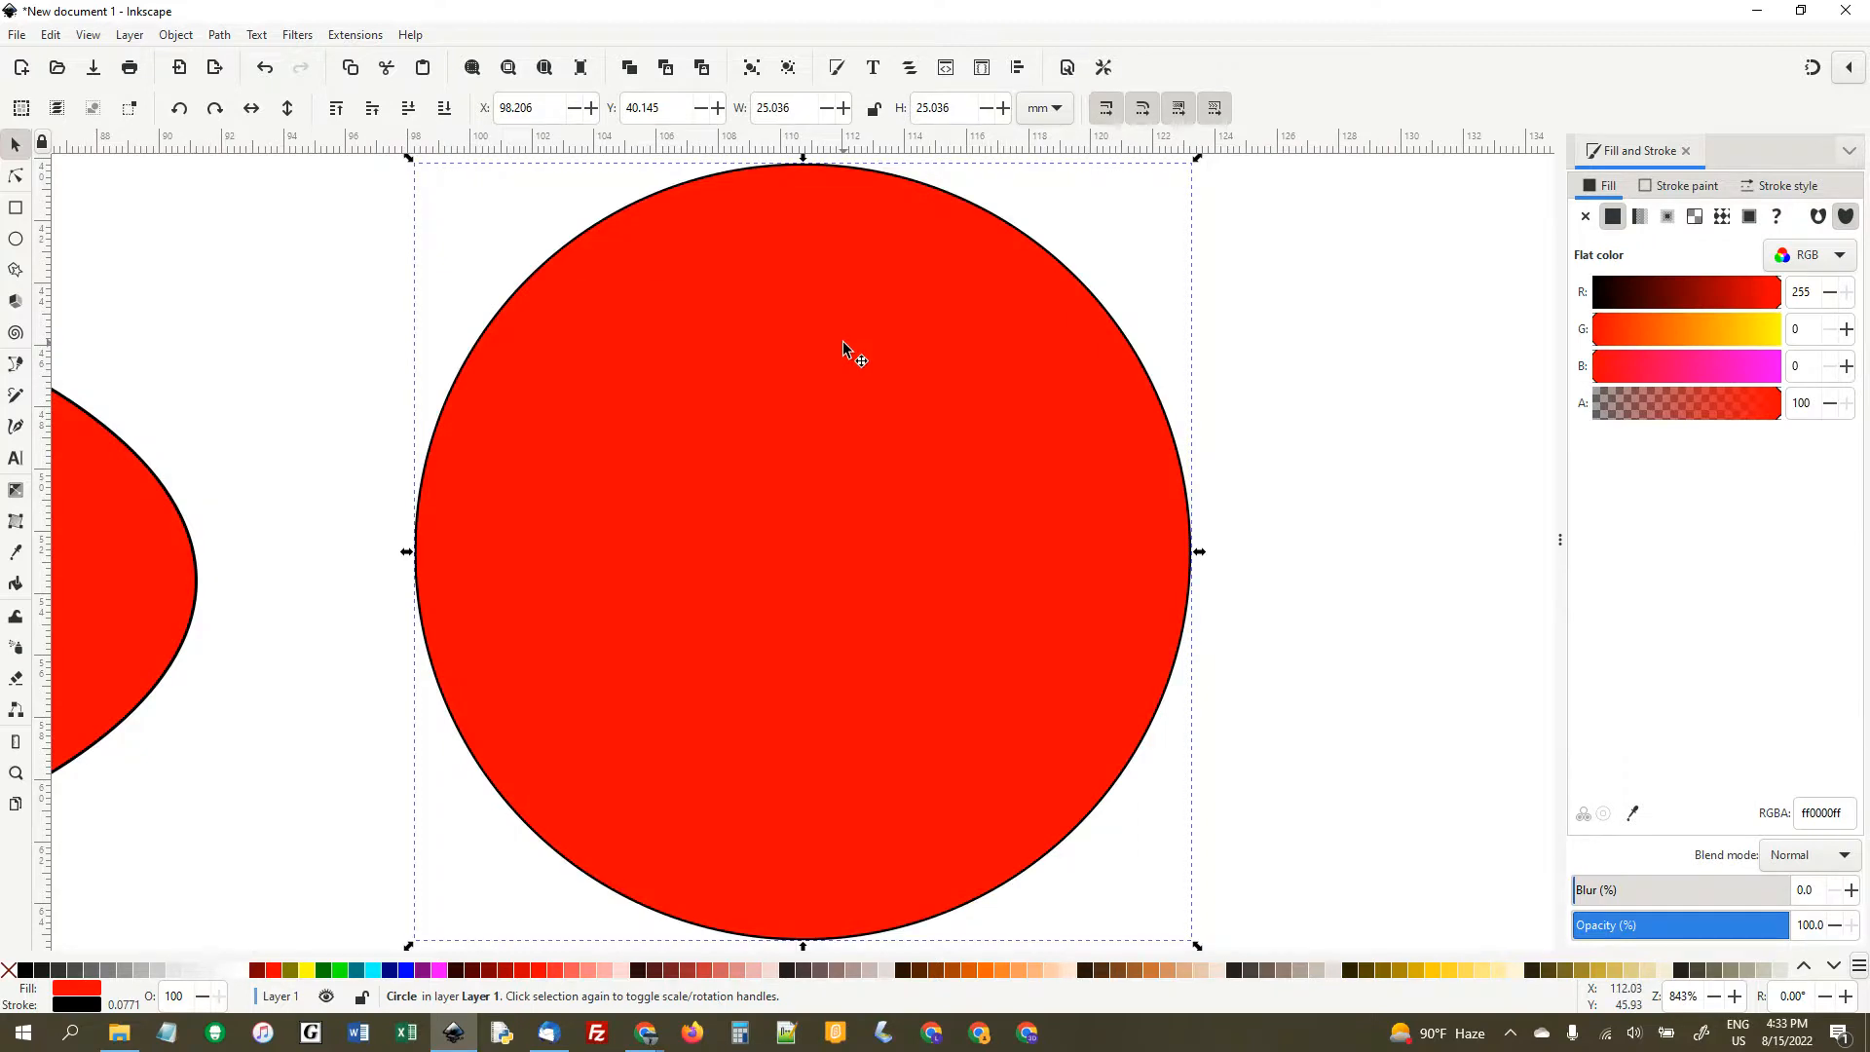
pyautogui.press('5')
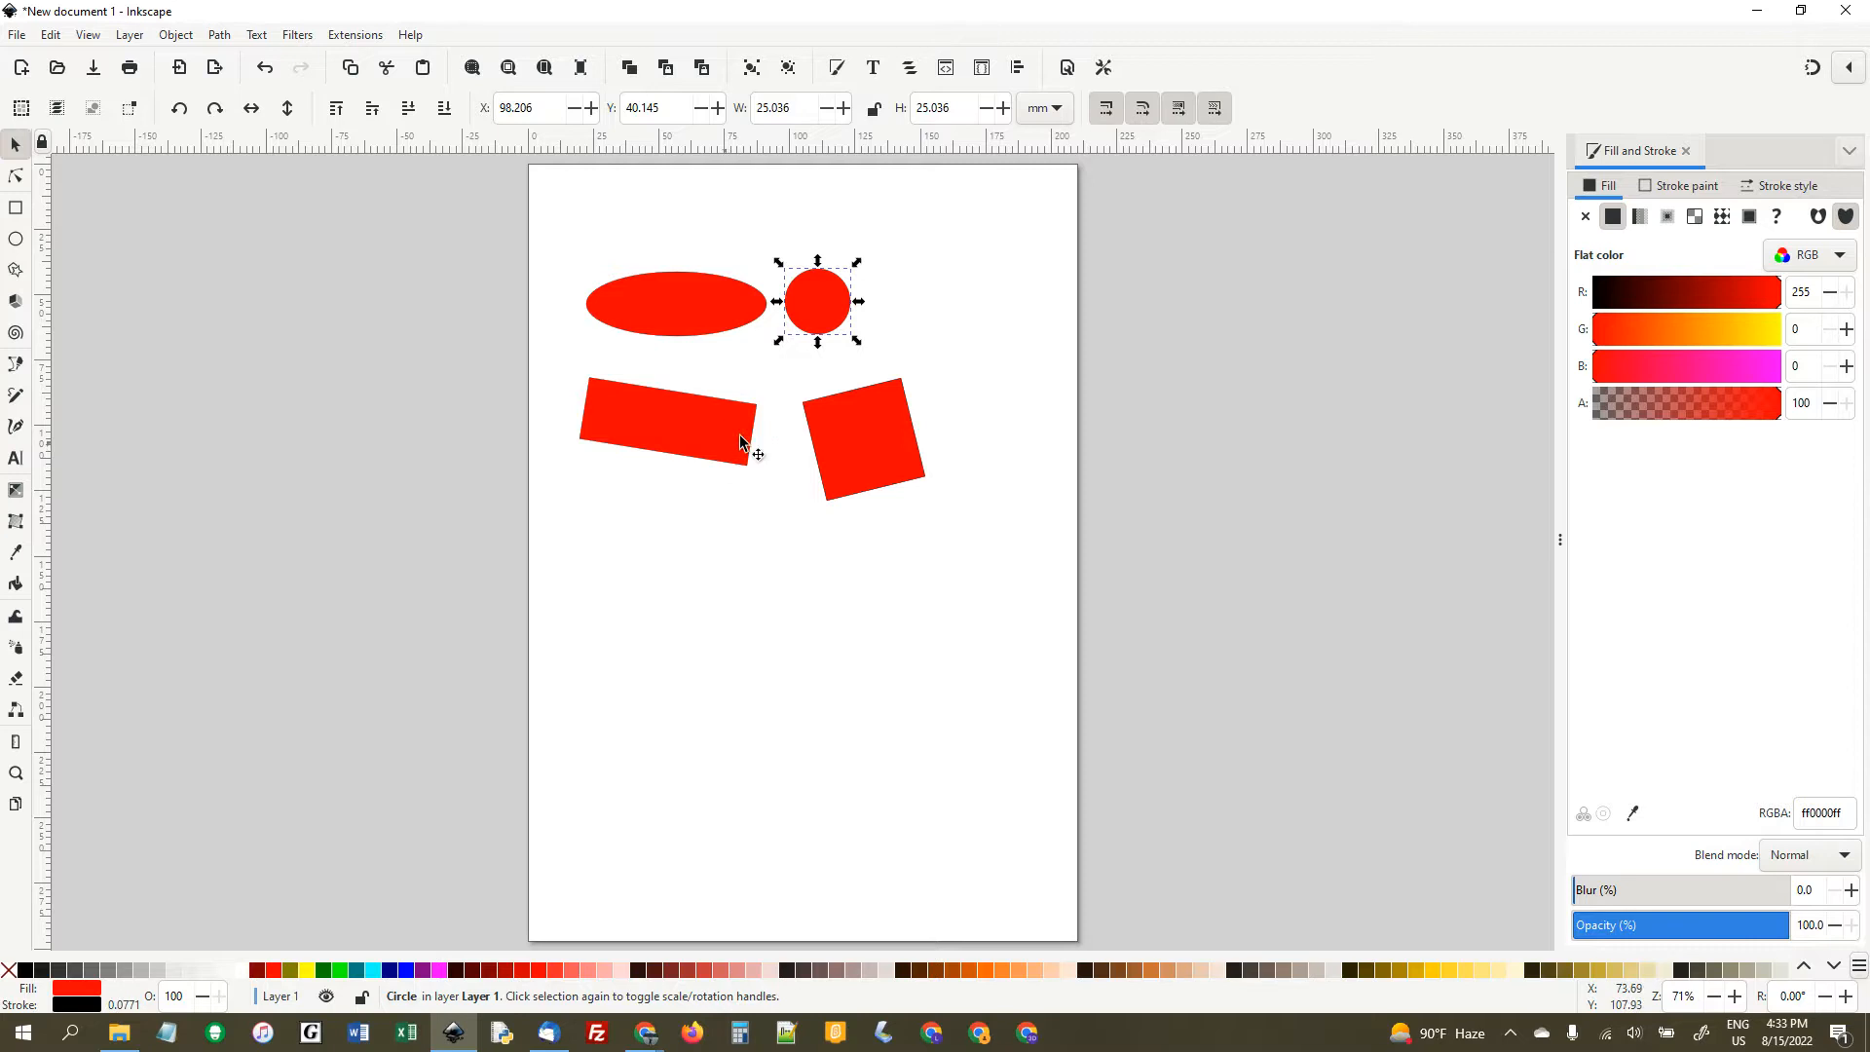
# - Examine the tilted rectangle and square, the whole drawing, and the ellipse at different magnifications
pyautogui.press('ctrl')
pyautogui.scroll(3, 694, 431)
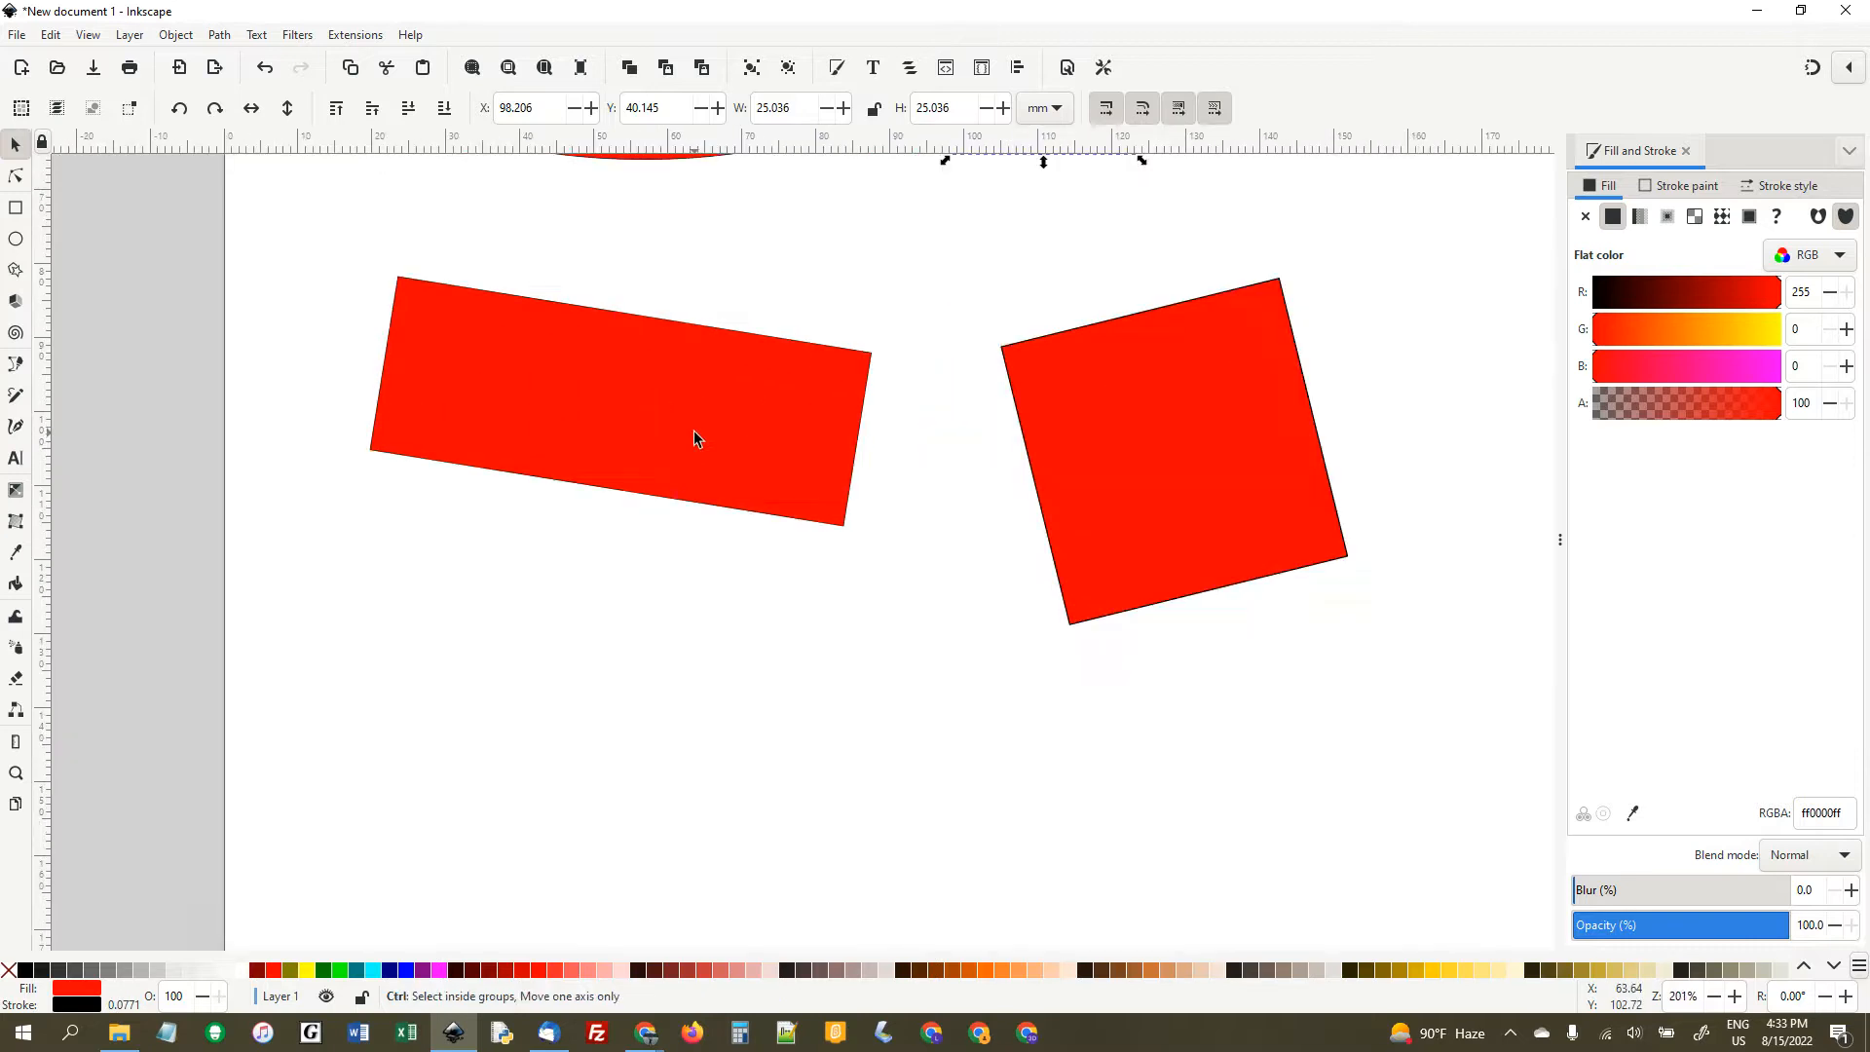
pyautogui.scroll(-6, 694, 431)
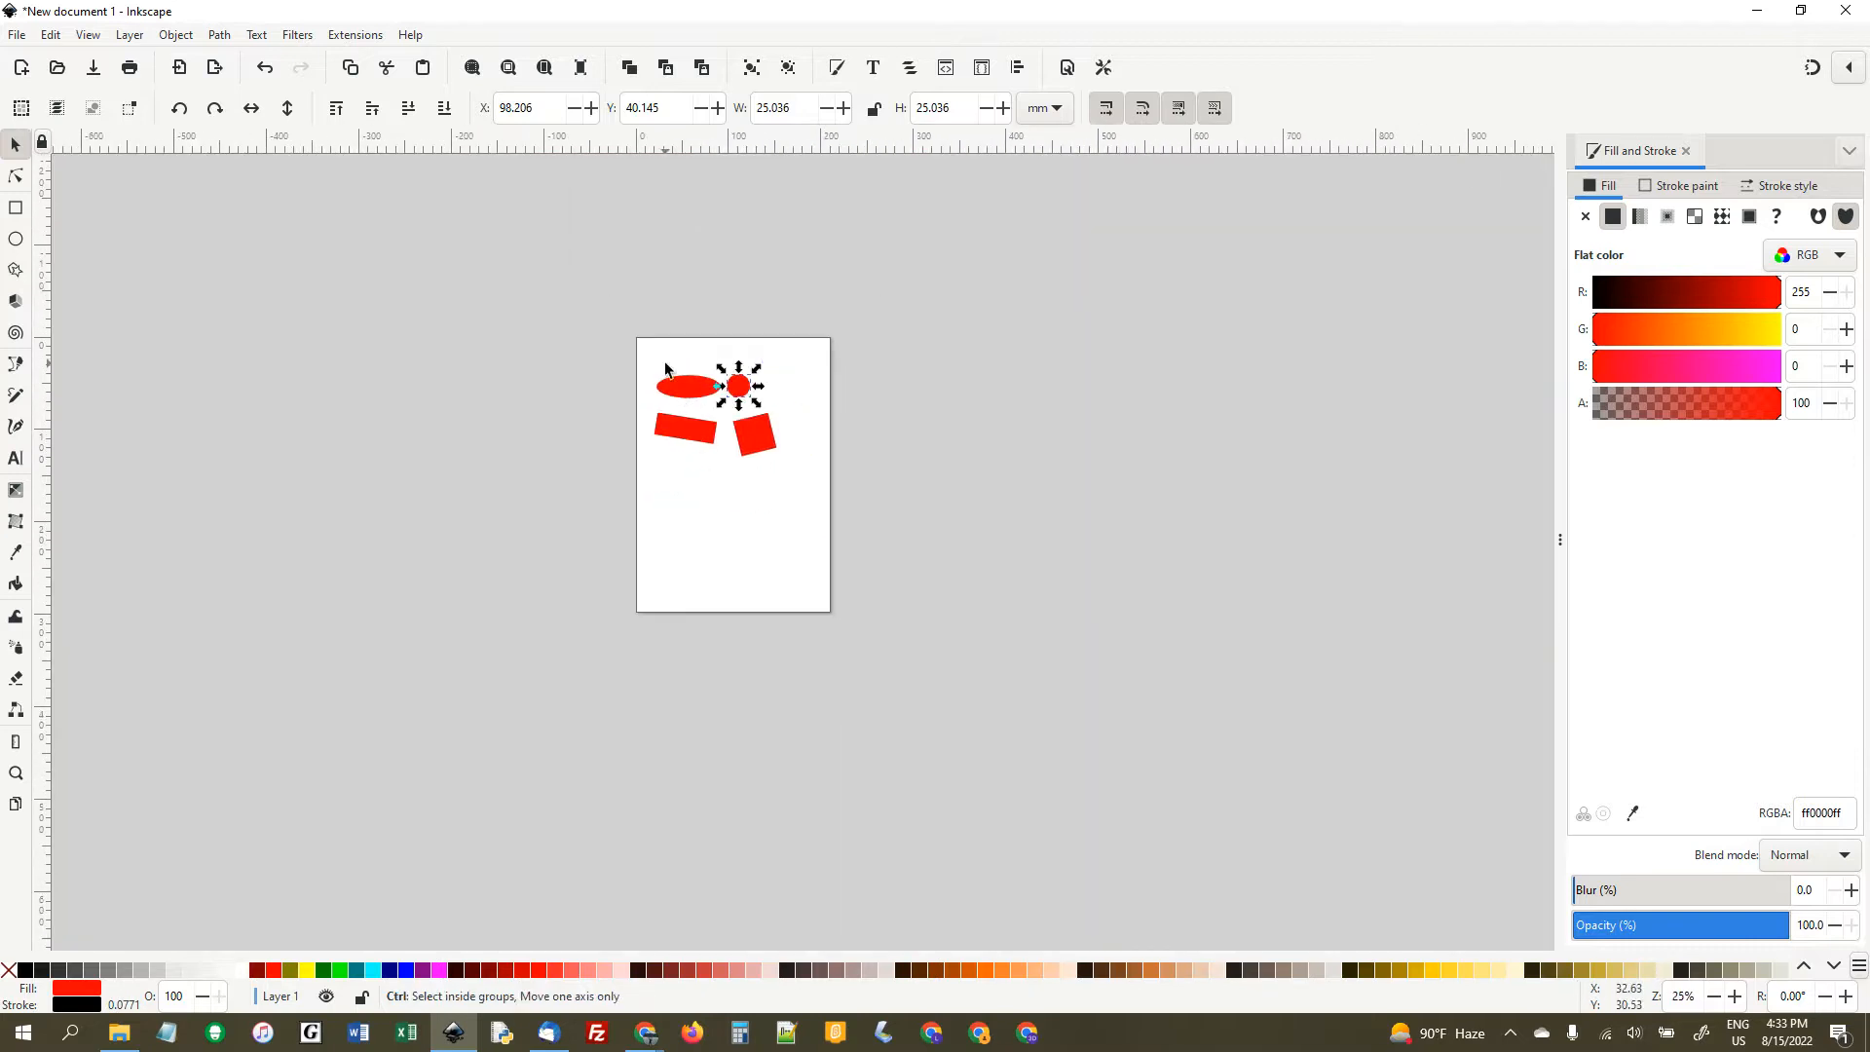
pyautogui.scroll(5, 670, 372)
pyautogui.scroll(4, 809, 495)
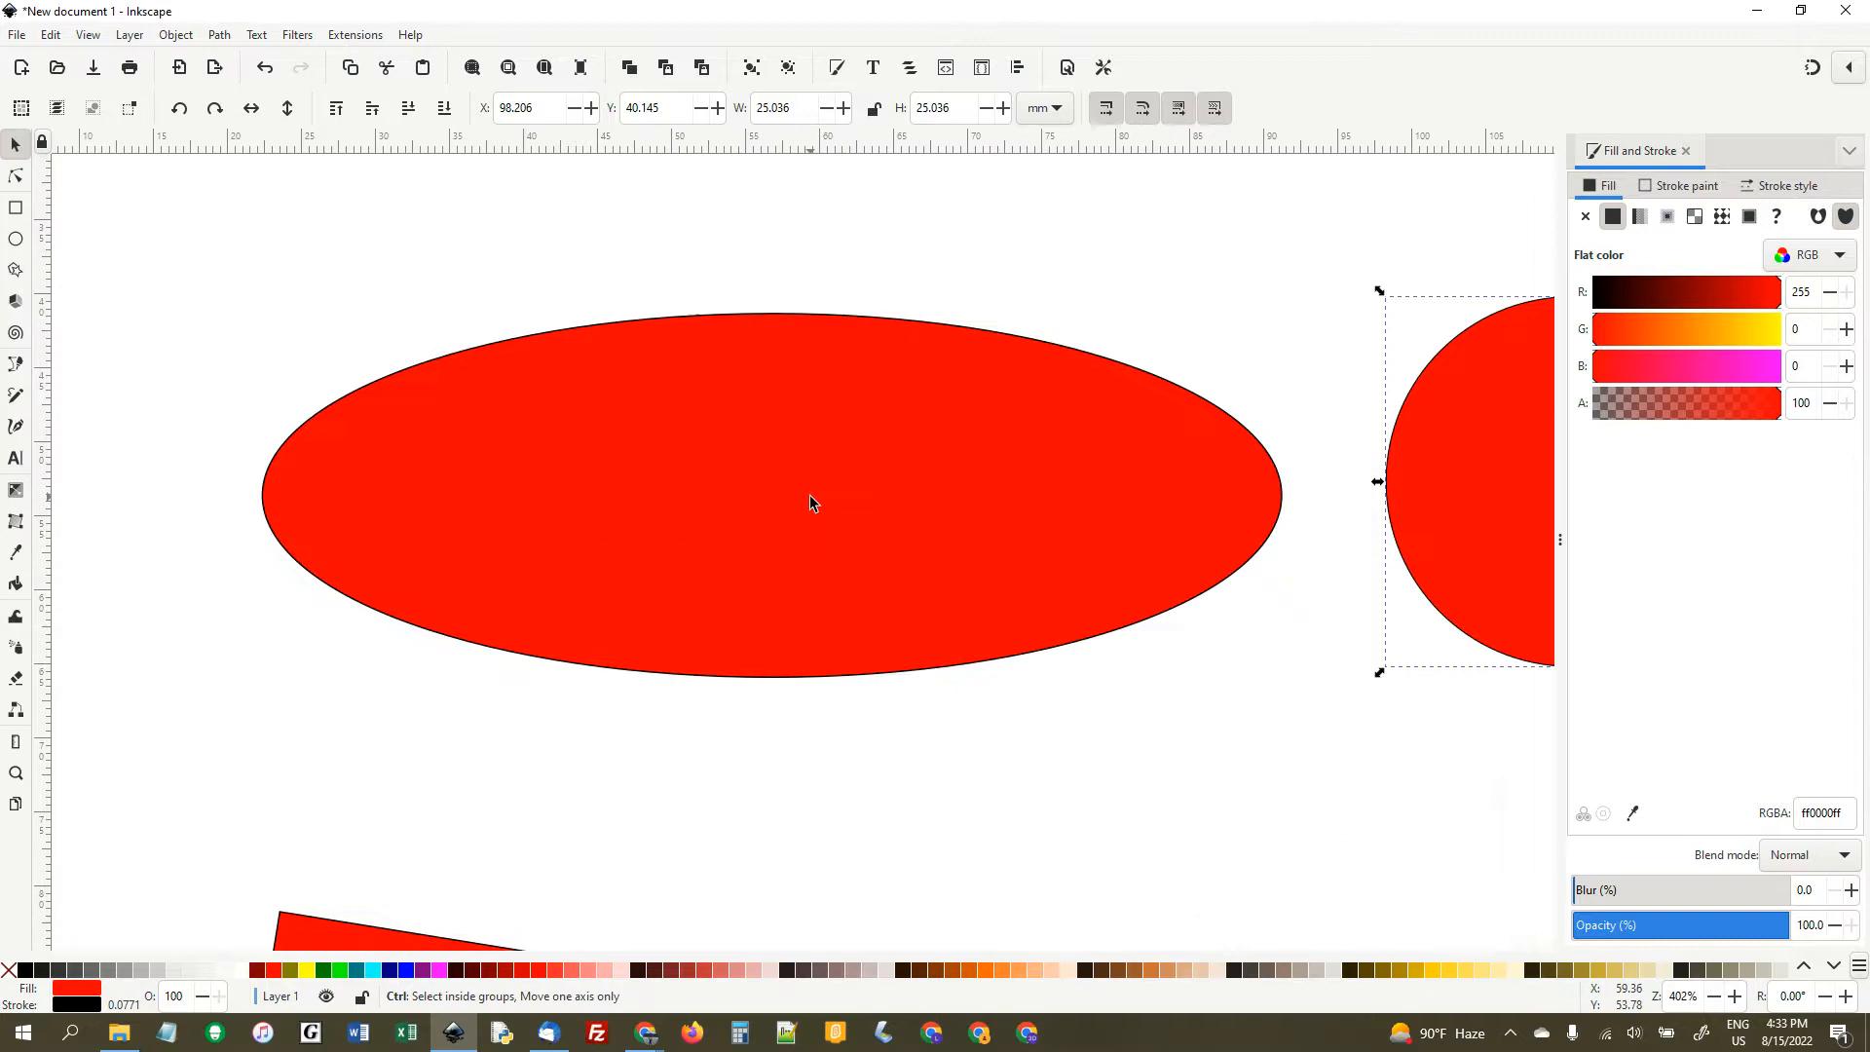
# - Delete the ellipse and undo the deletion
pyautogui.scroll(-5, 810, 495)
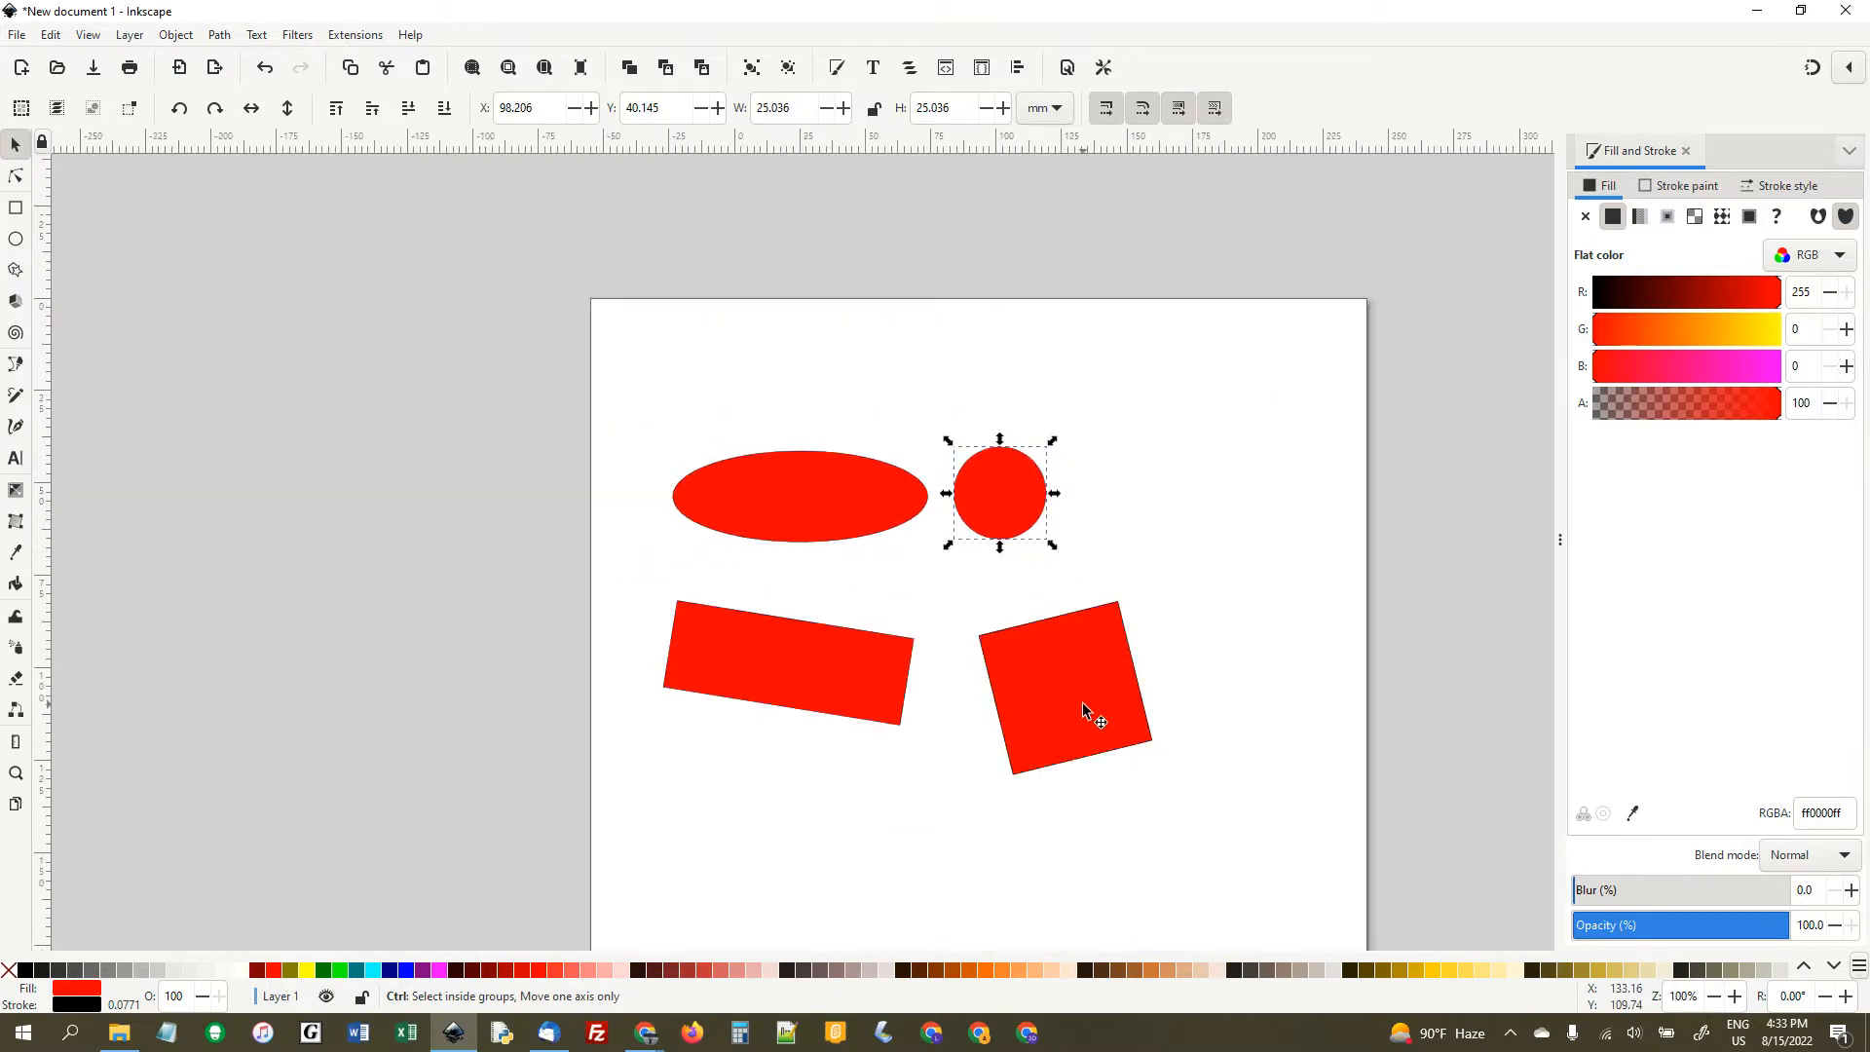
pyautogui.scroll(-3, 1083, 703)
pyautogui.scroll(3, 1081, 701)
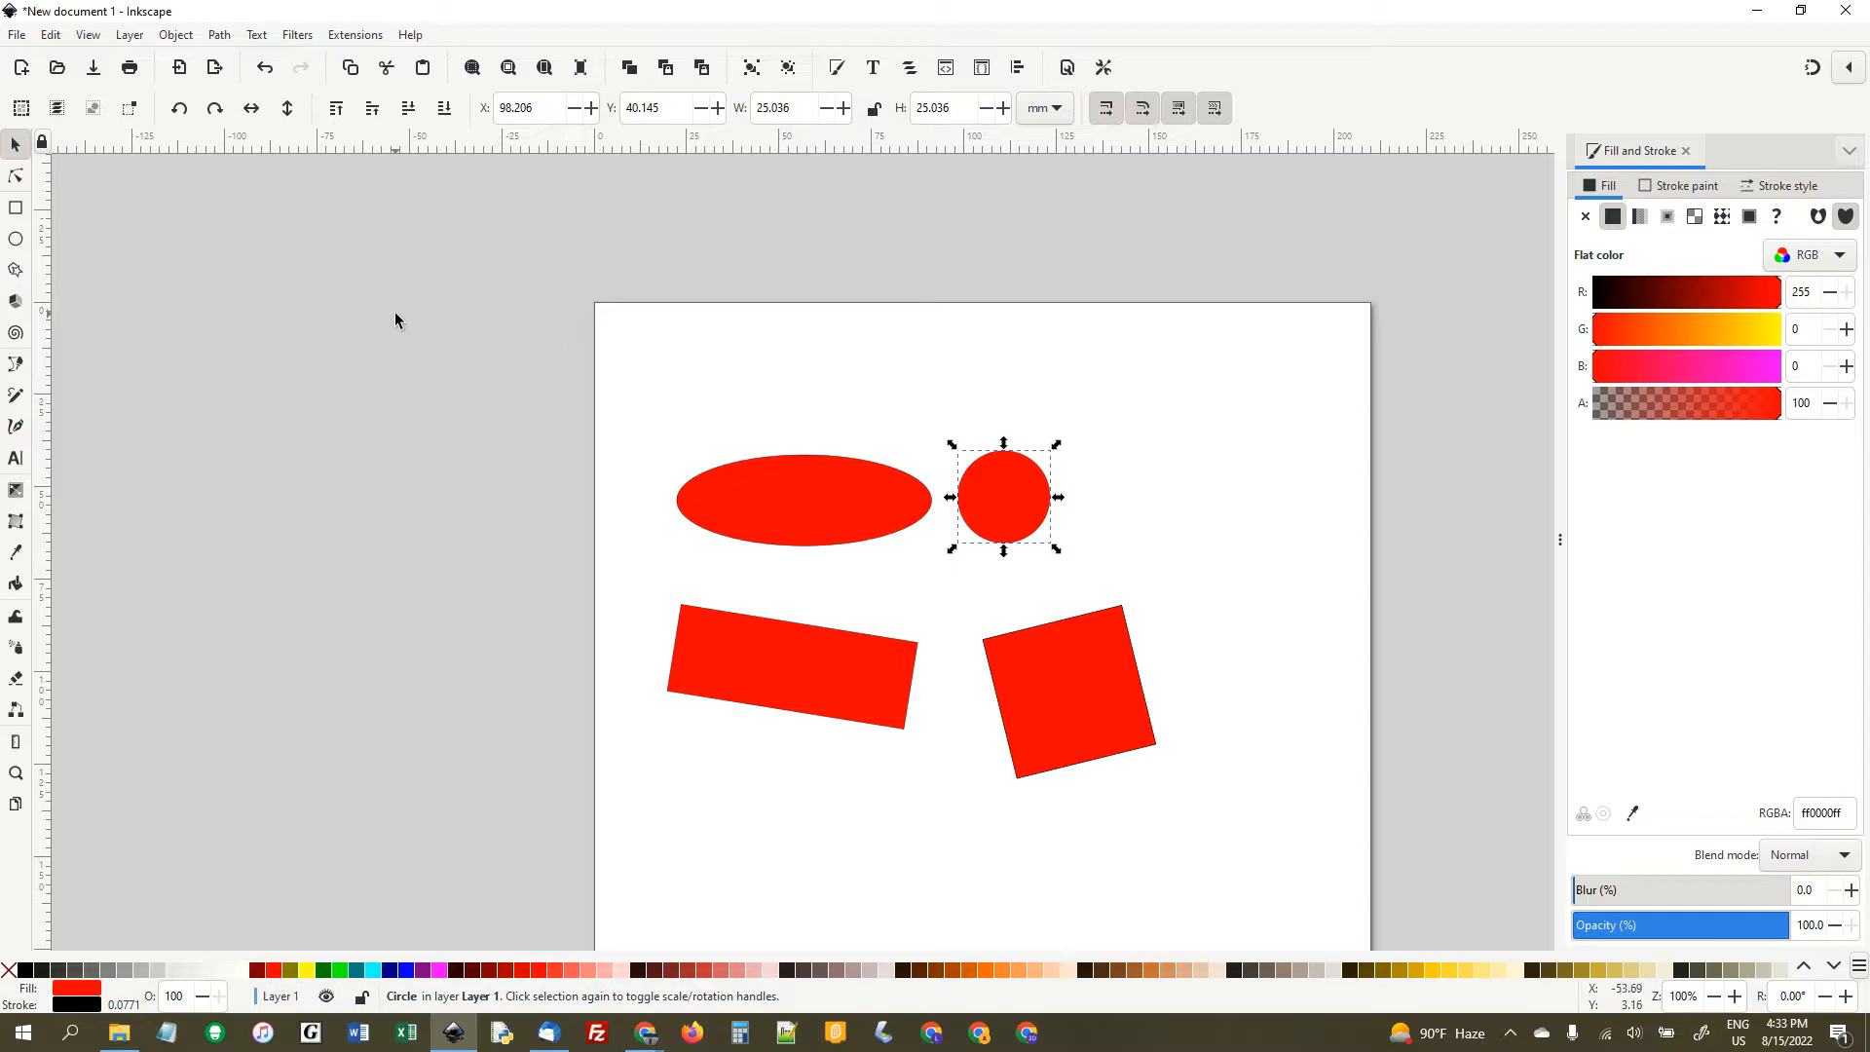
pyautogui.click(827, 515)
pyautogui.press('Delete')
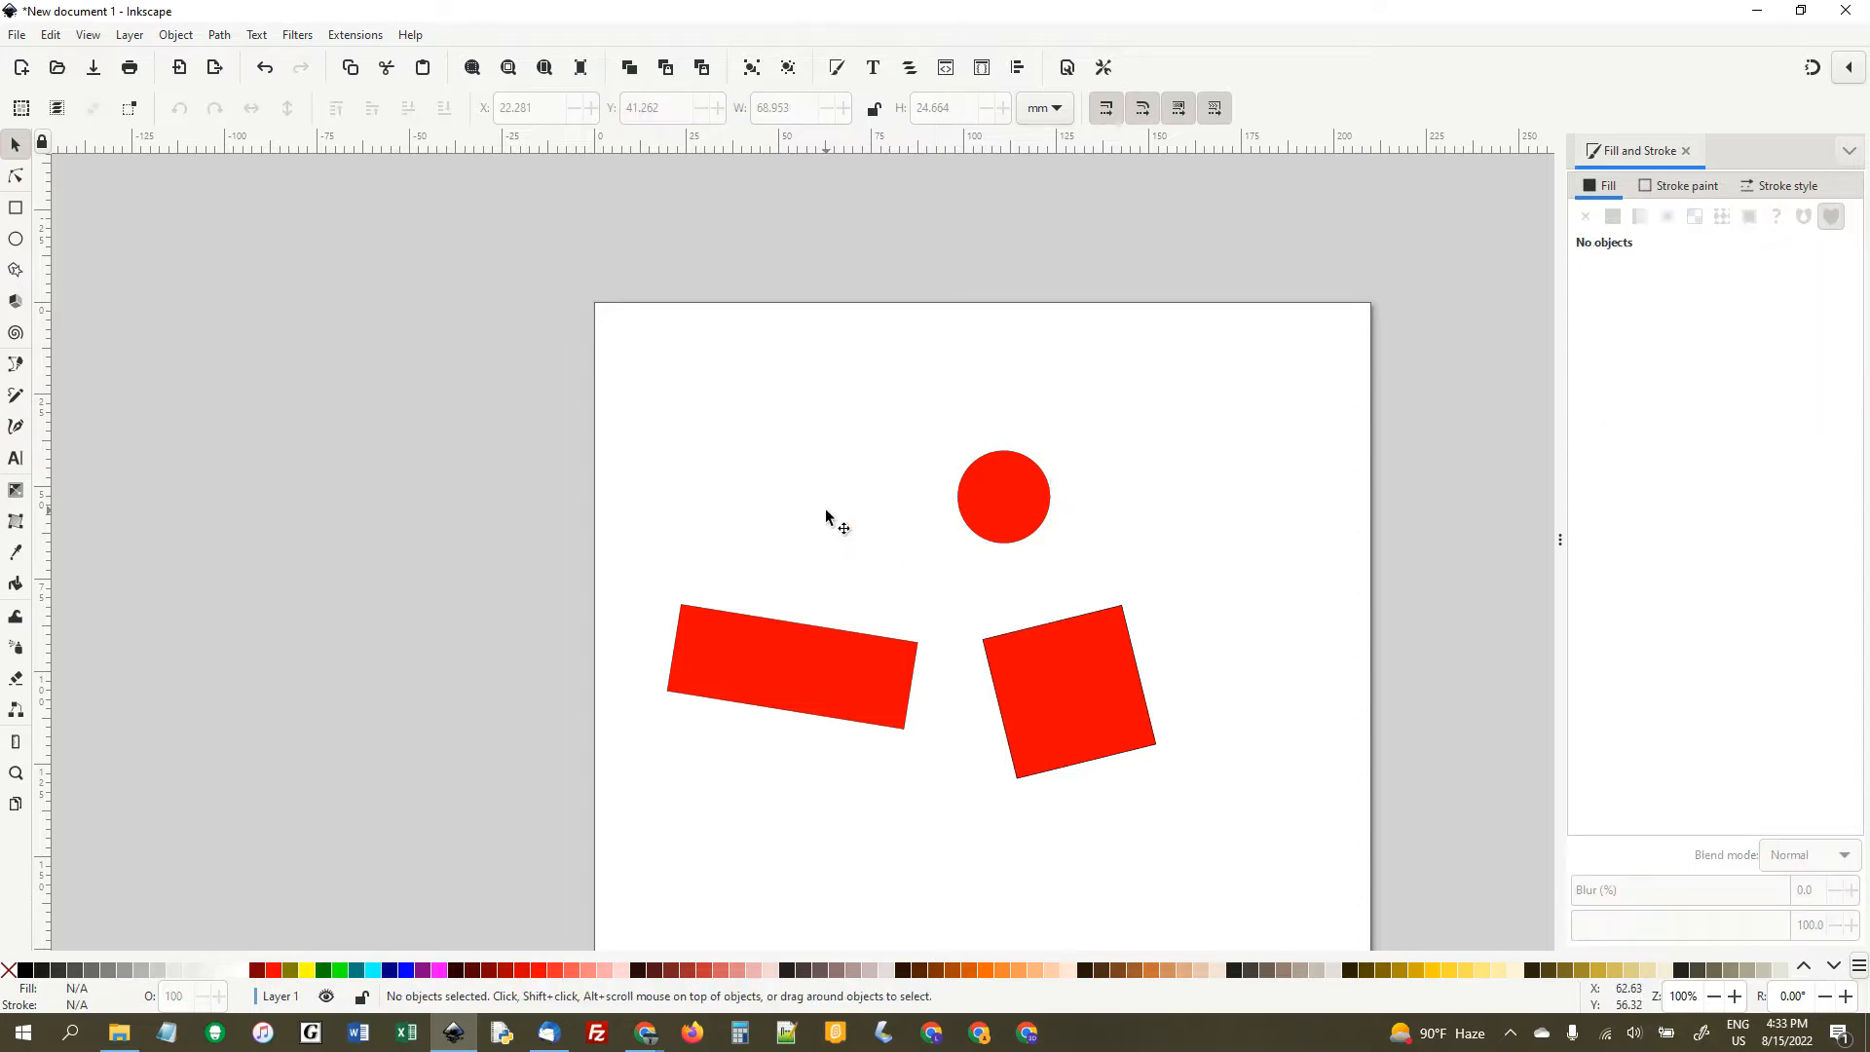
pyautogui.click(265, 71)
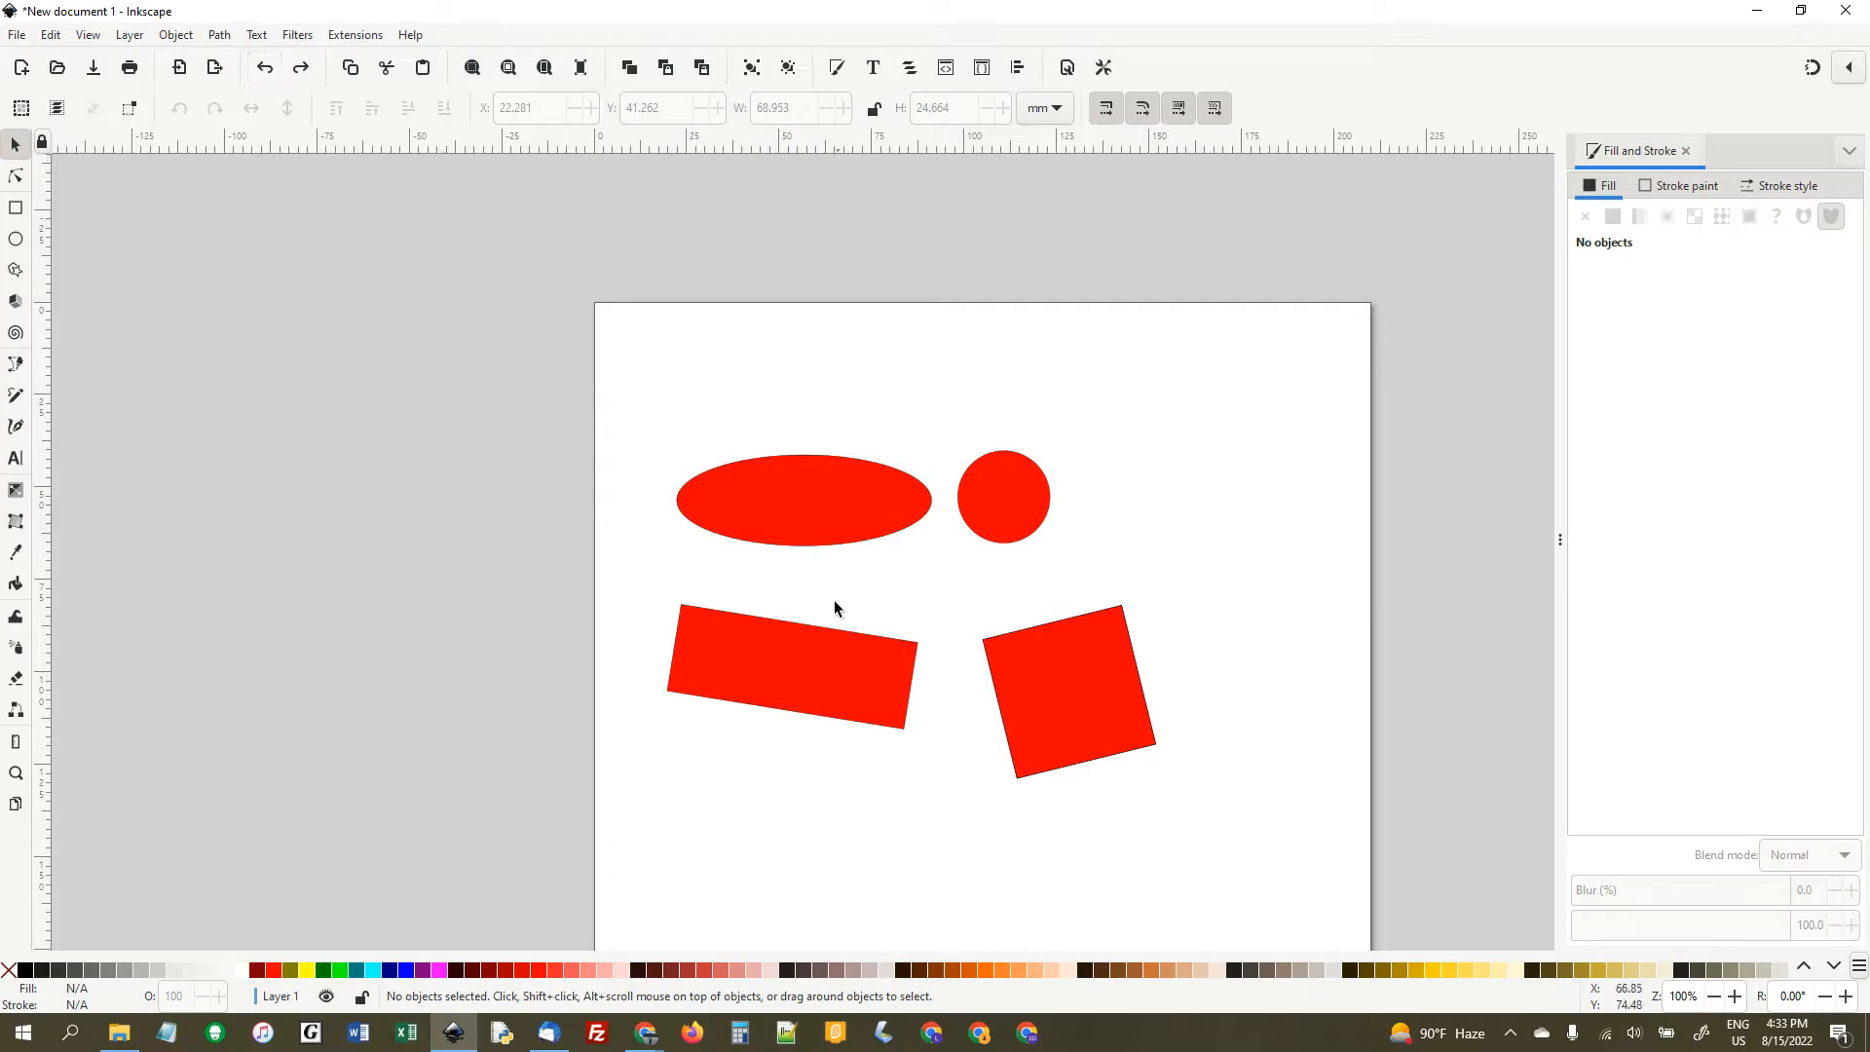
# - Delete all four shapes from the page at once and undo that deletion
pyautogui.hotkey('ctrl', 'a')
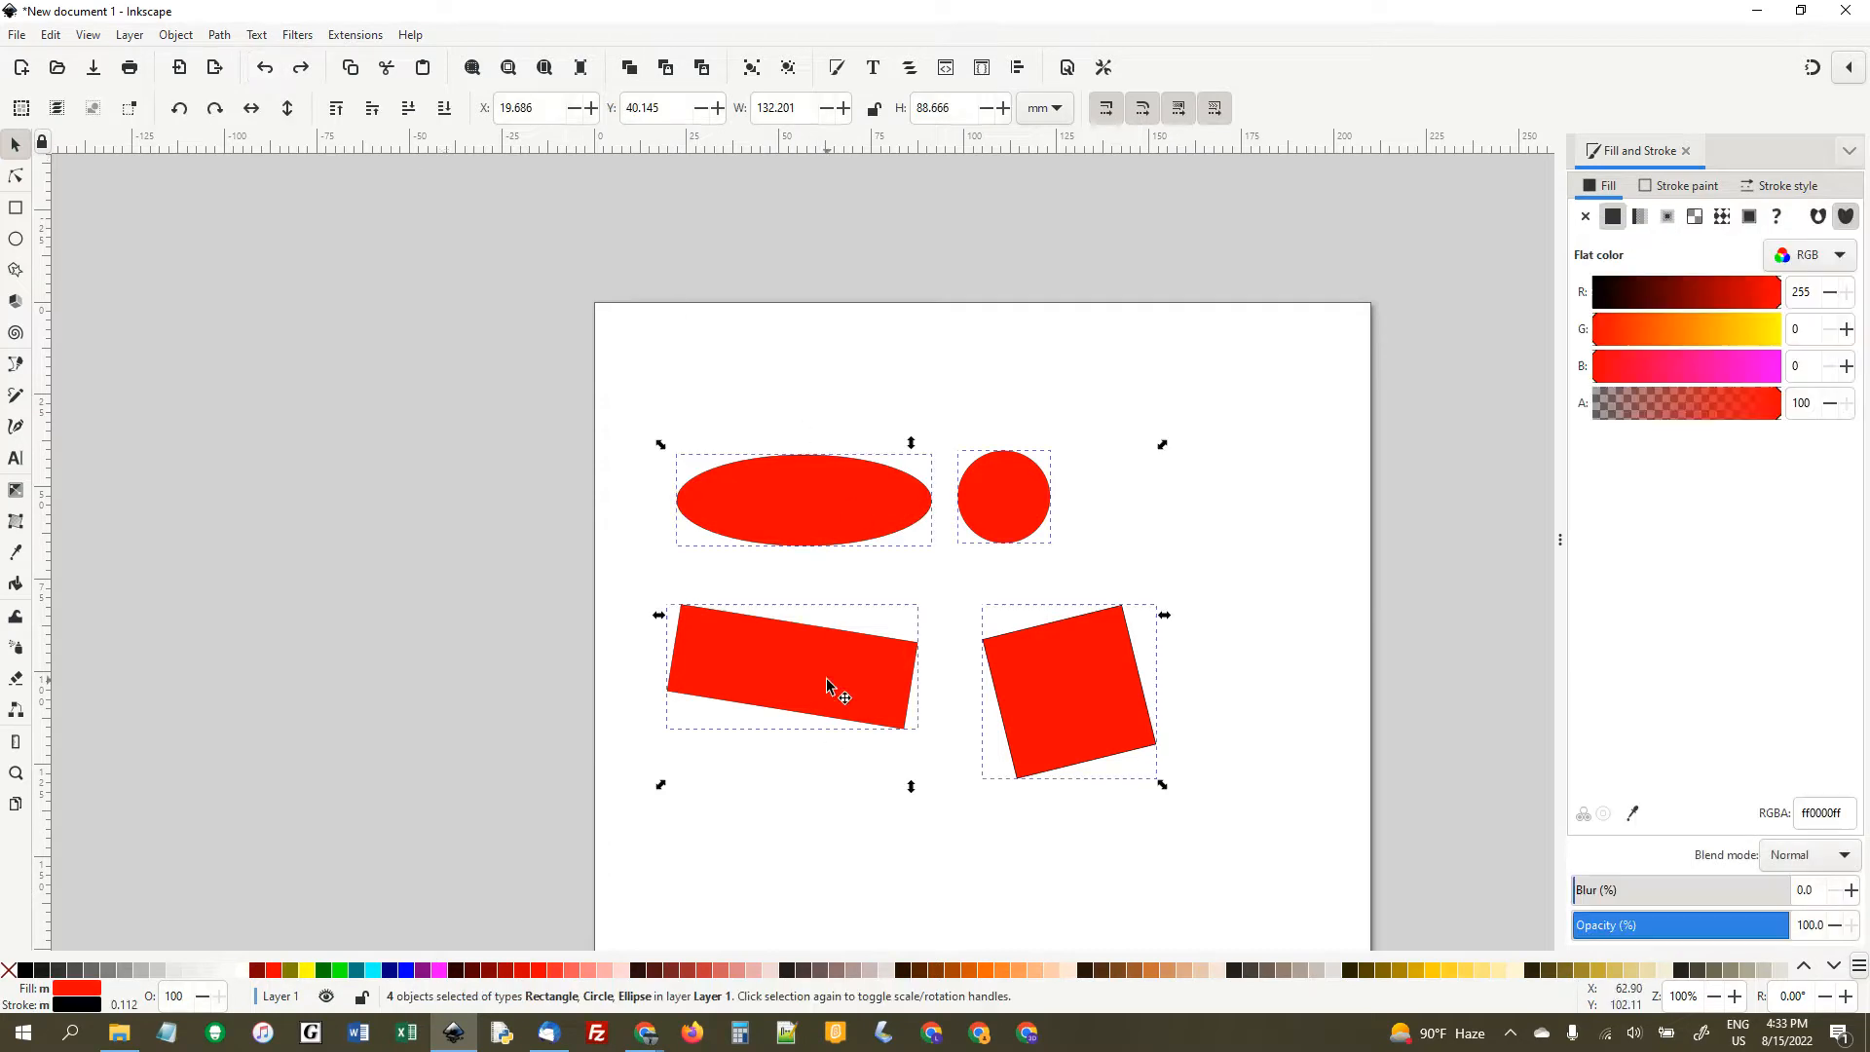
pyautogui.press('Delete')
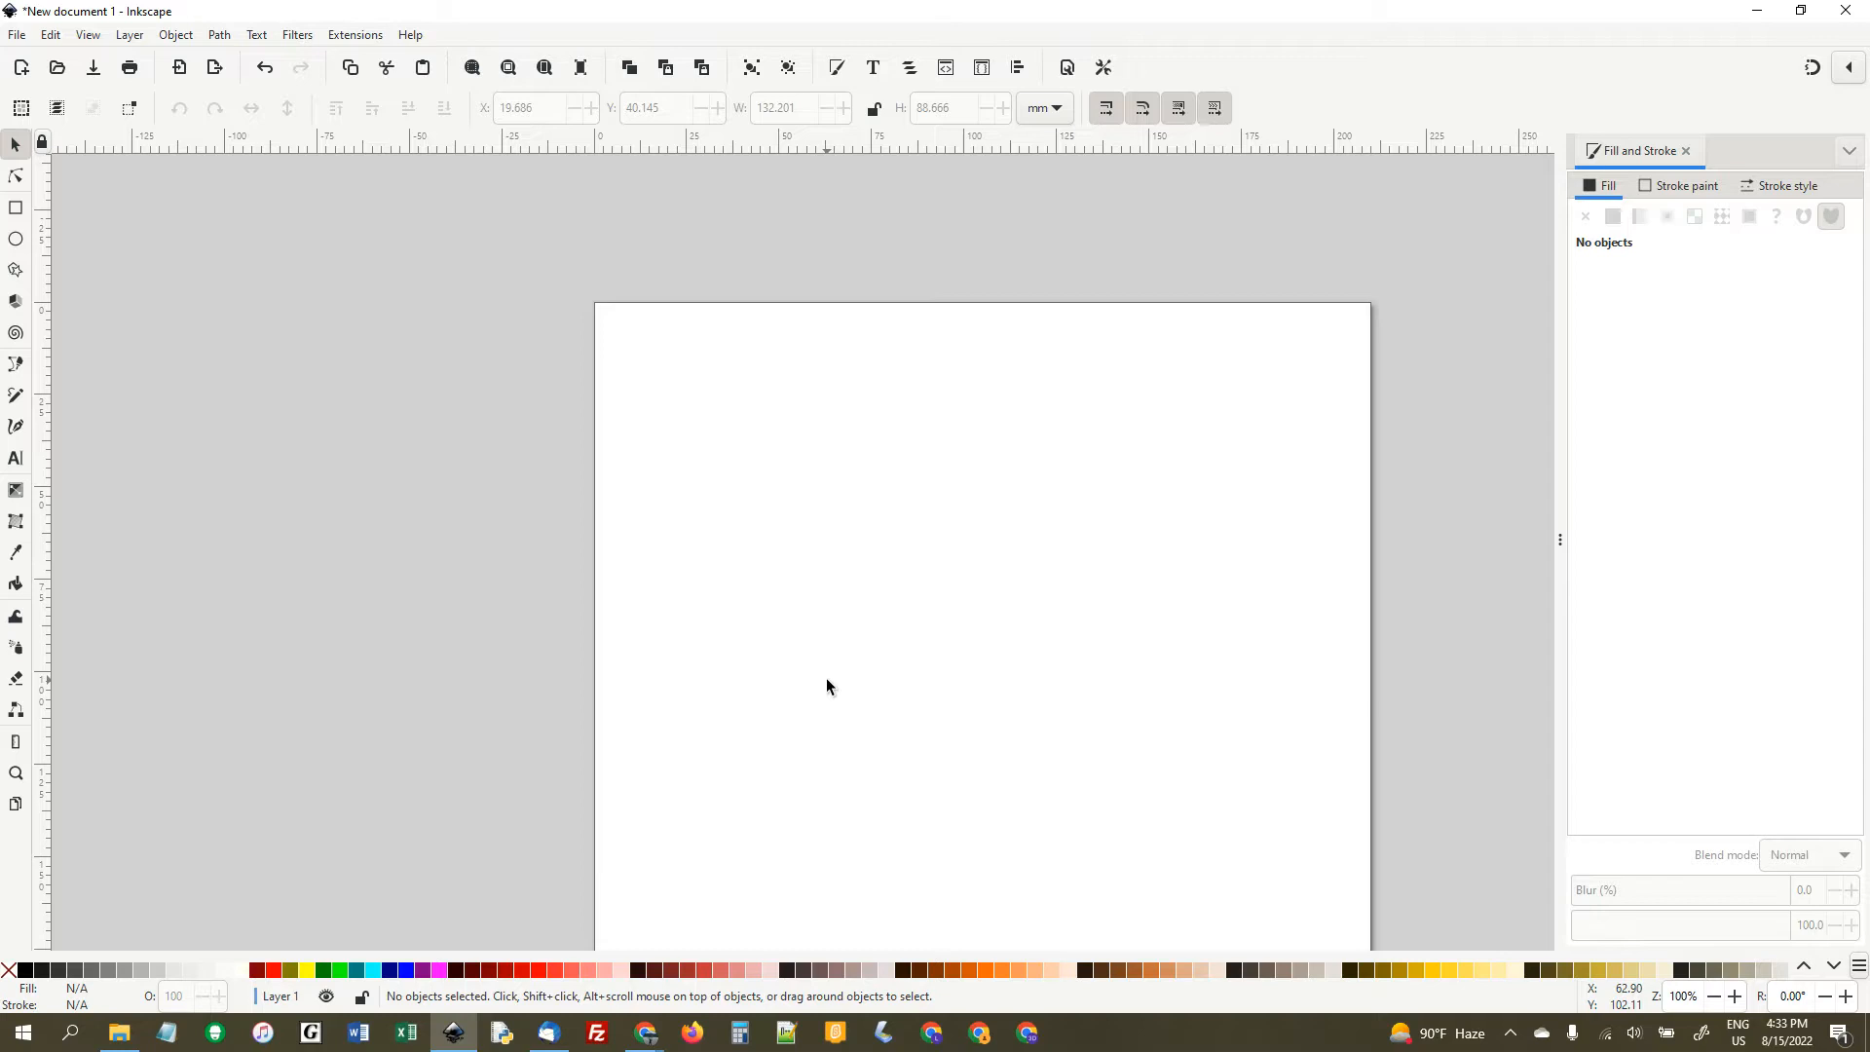
pyautogui.hotkey('ctrl', 'z')
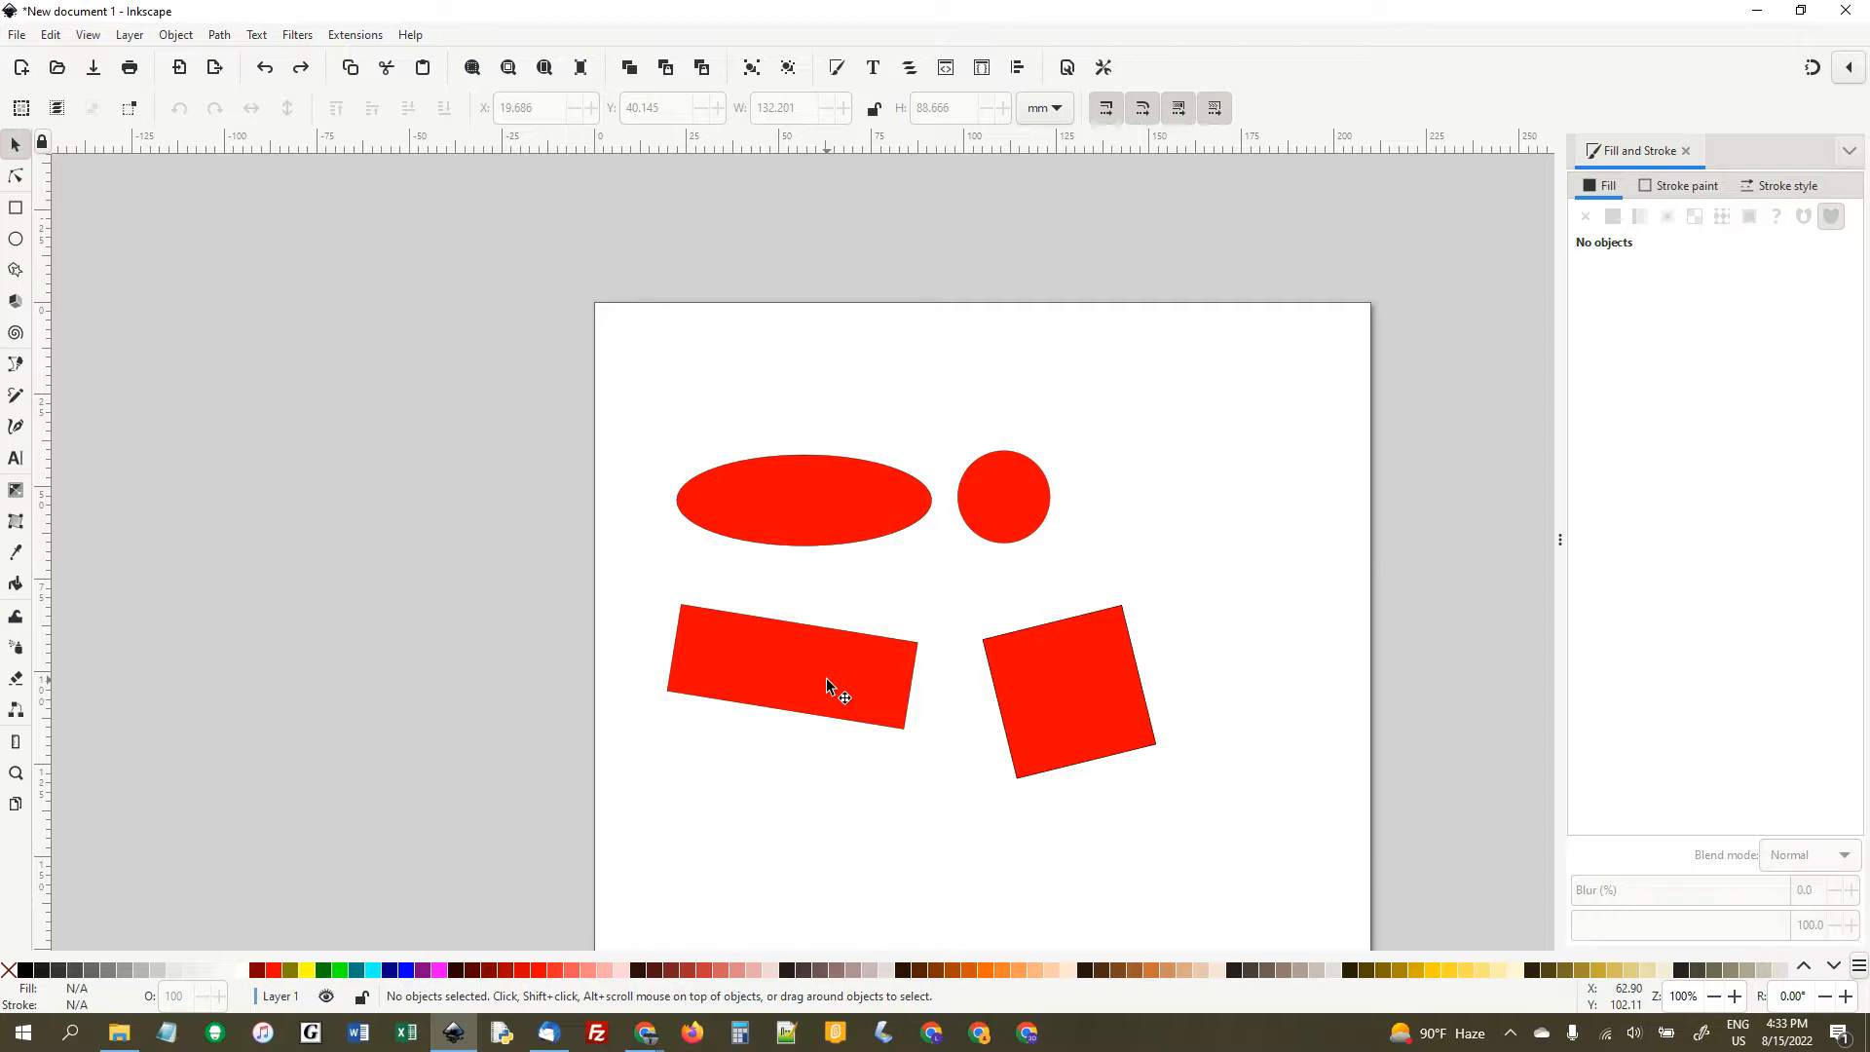
# - Move all four shapes together to about X 28.1, Y 24.4 mm and scale them proportionally down to about 78.5 mm wide
pyautogui.hotkey('ctrl', 'a')
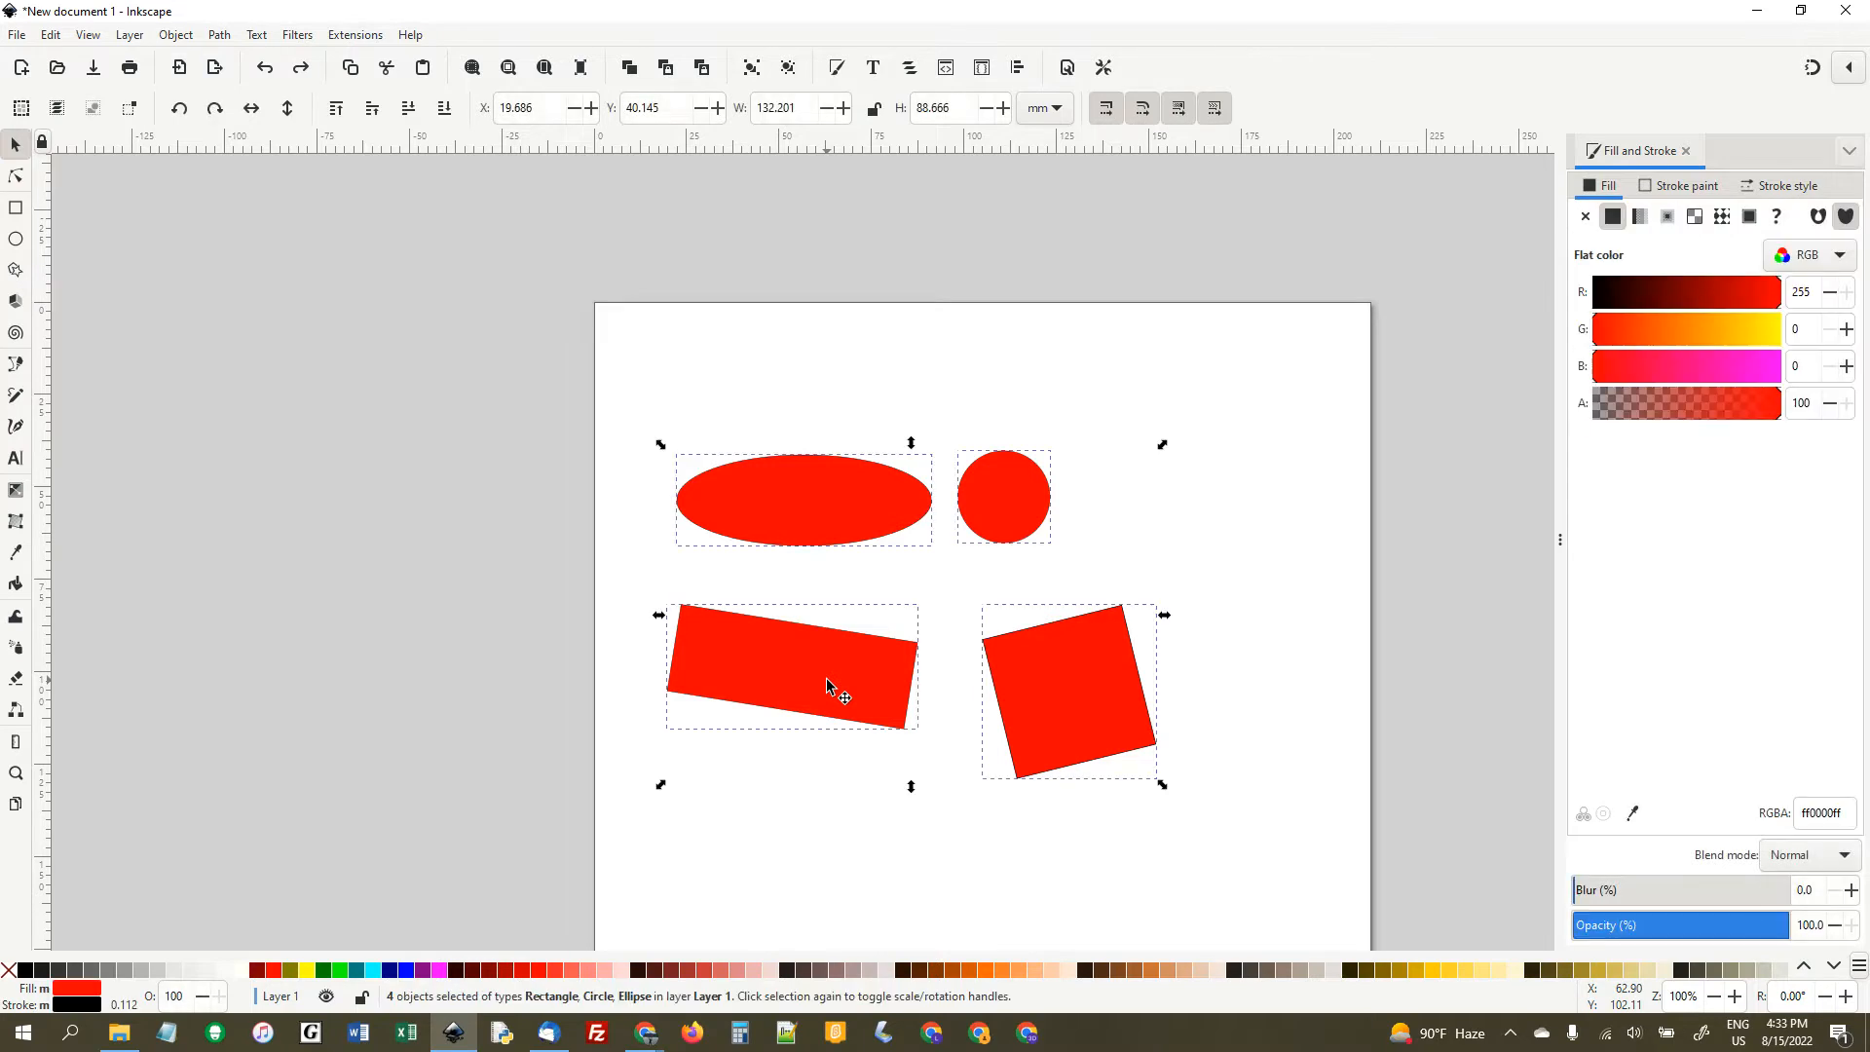
pyautogui.moveTo(897, 499); pyautogui.dragTo(928, 441)
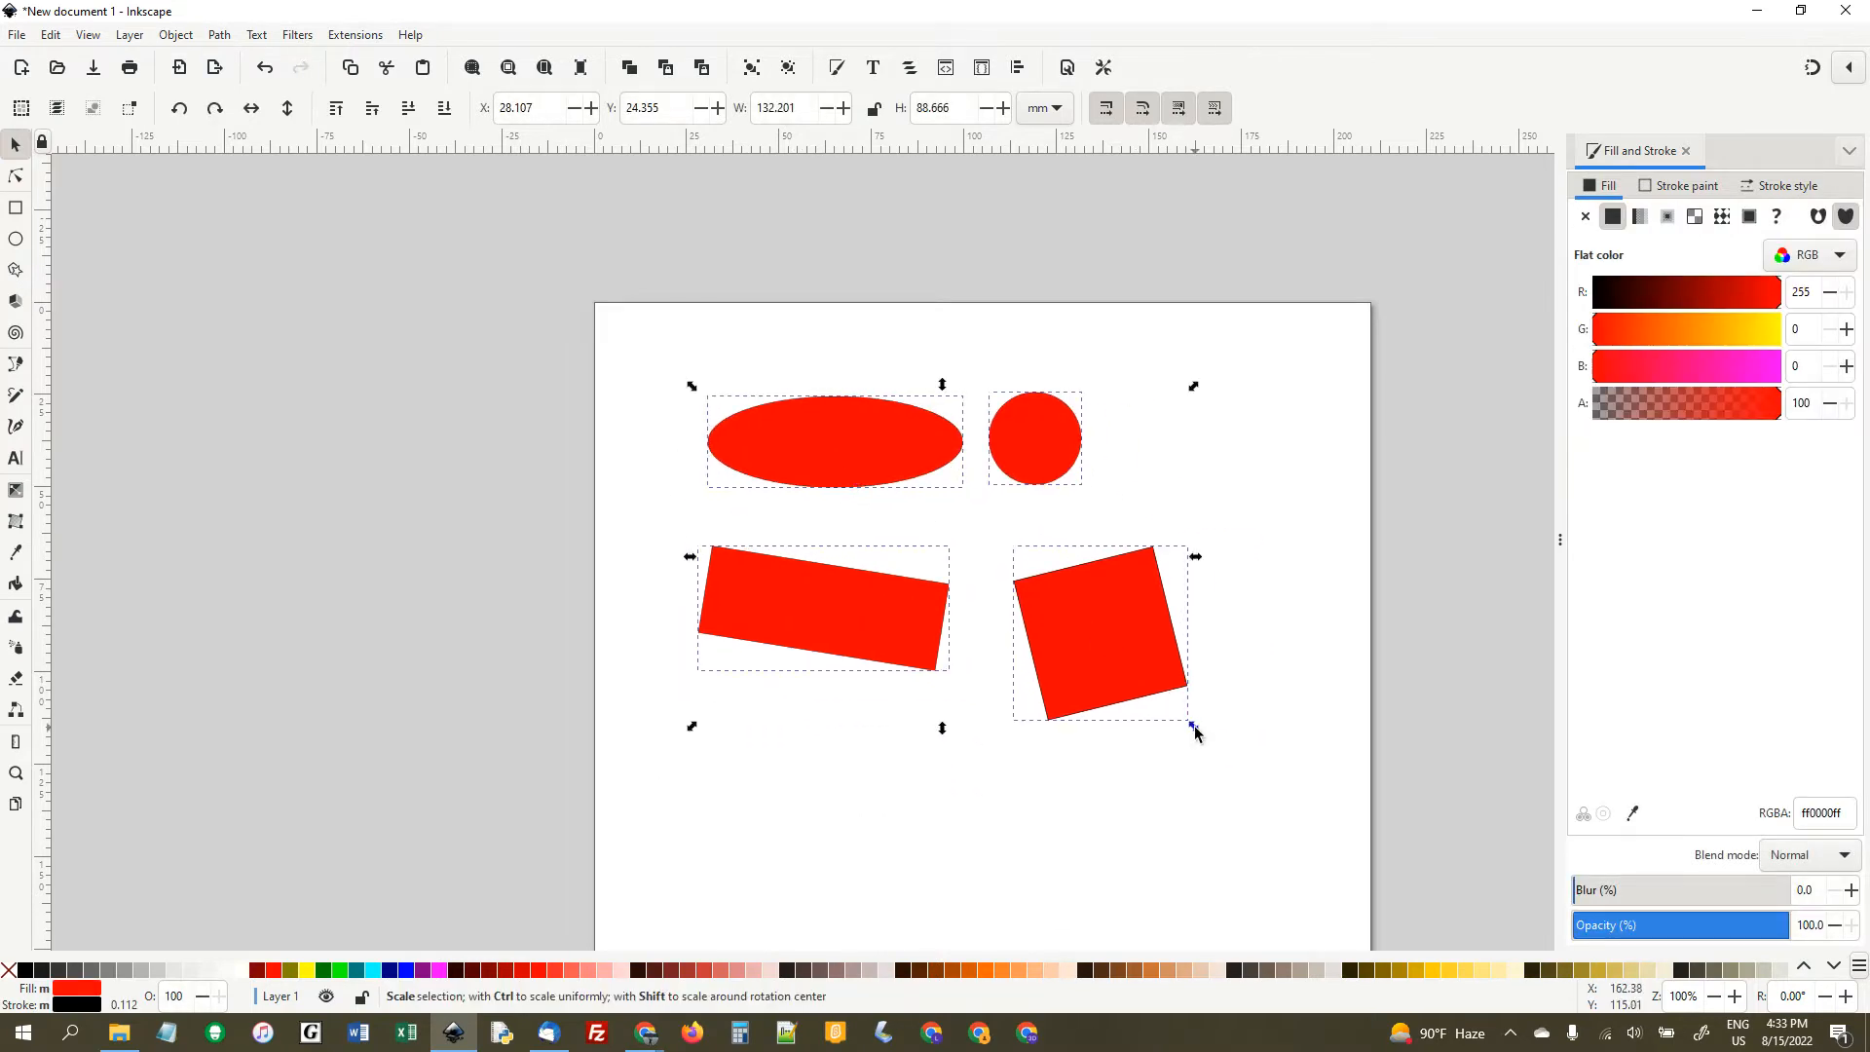
pyautogui.press('ctrl')
pyautogui.moveTo(1196, 733); pyautogui.dragTo(991, 622)
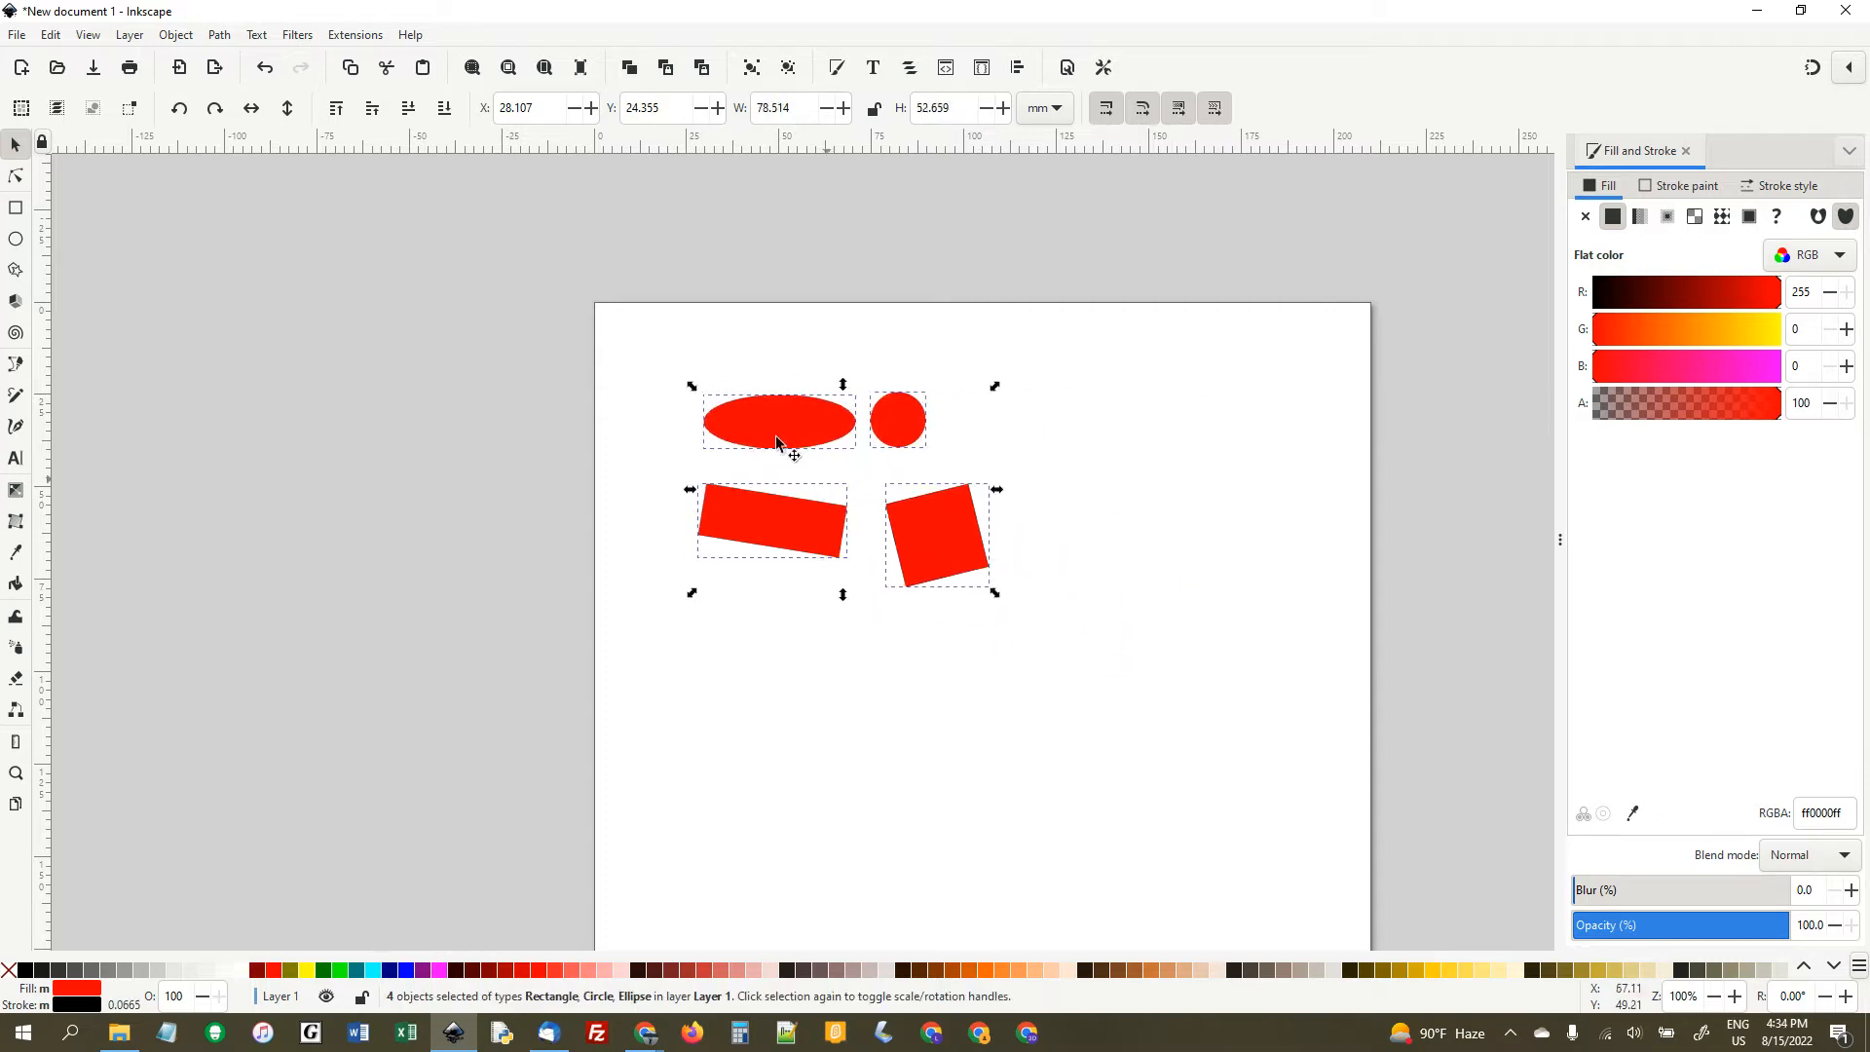
# - Copy all four shapes and place the pasted set below the originals, at about X 25.5, Y 96.6 mm
pyautogui.click(721, 346)
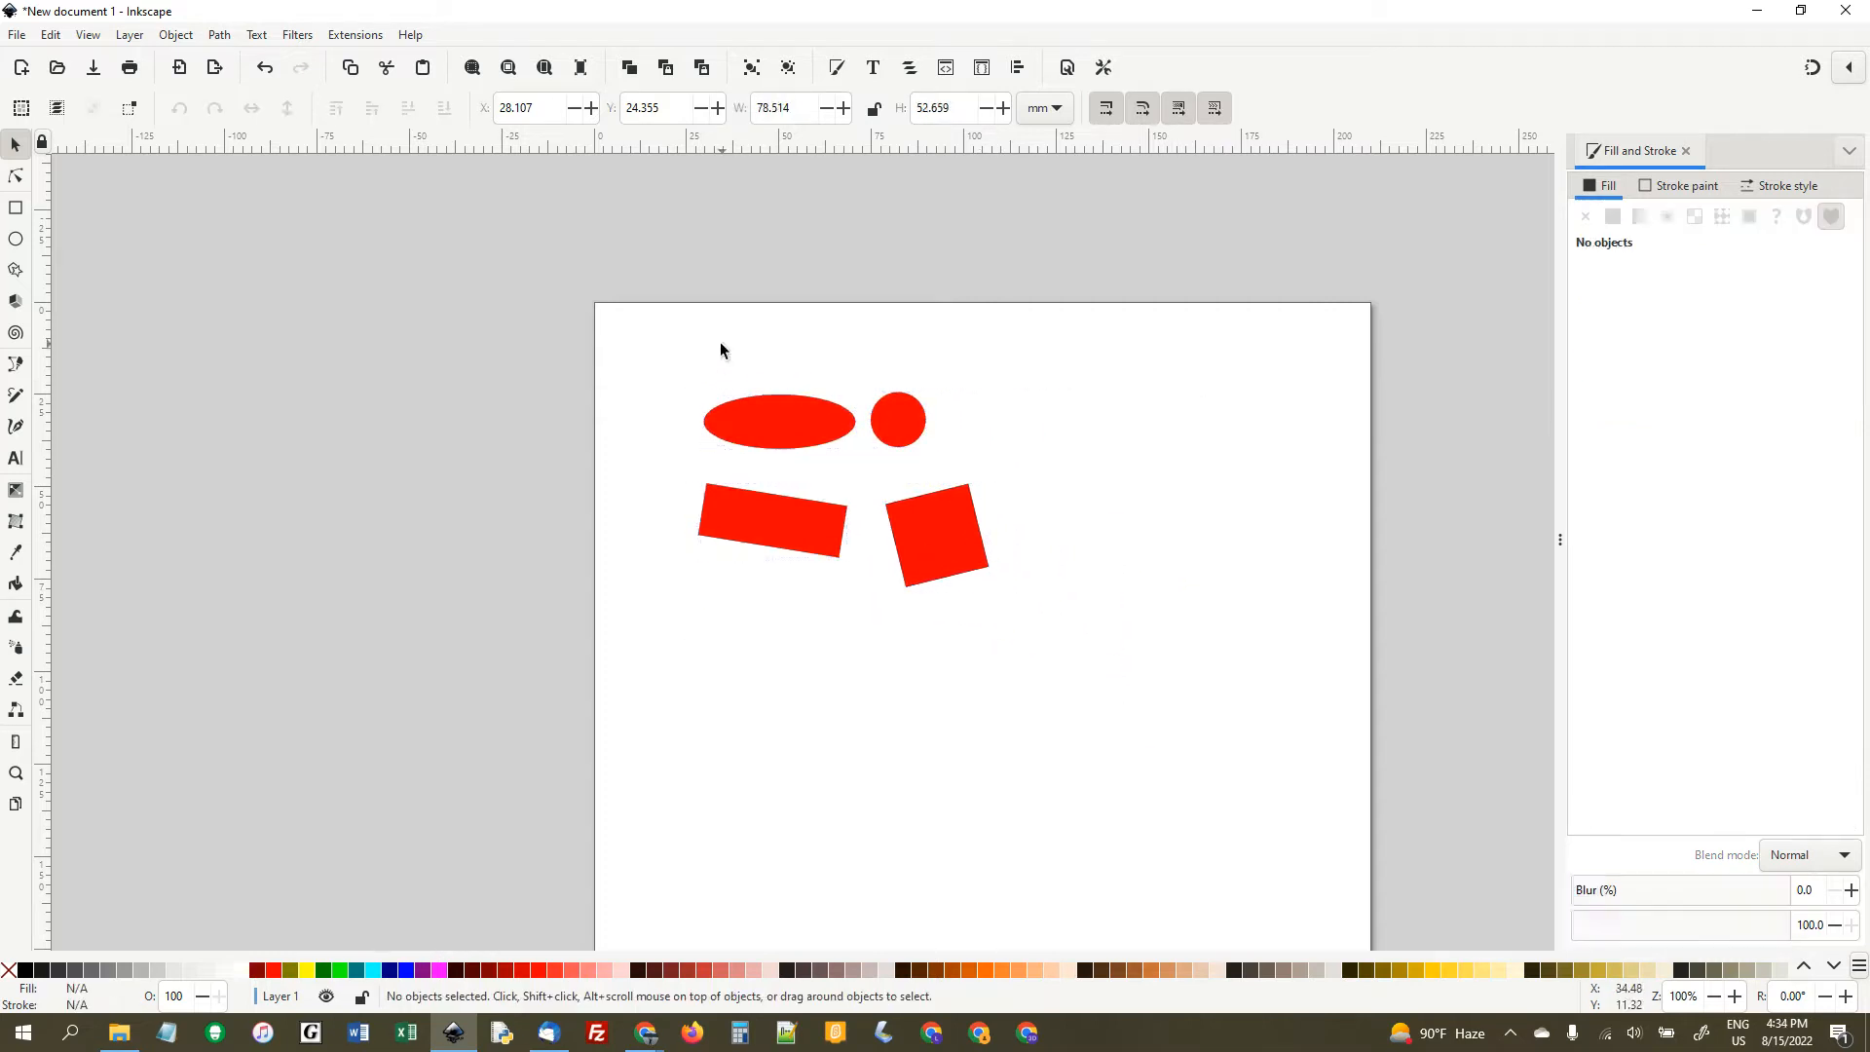
pyautogui.click(50, 37)
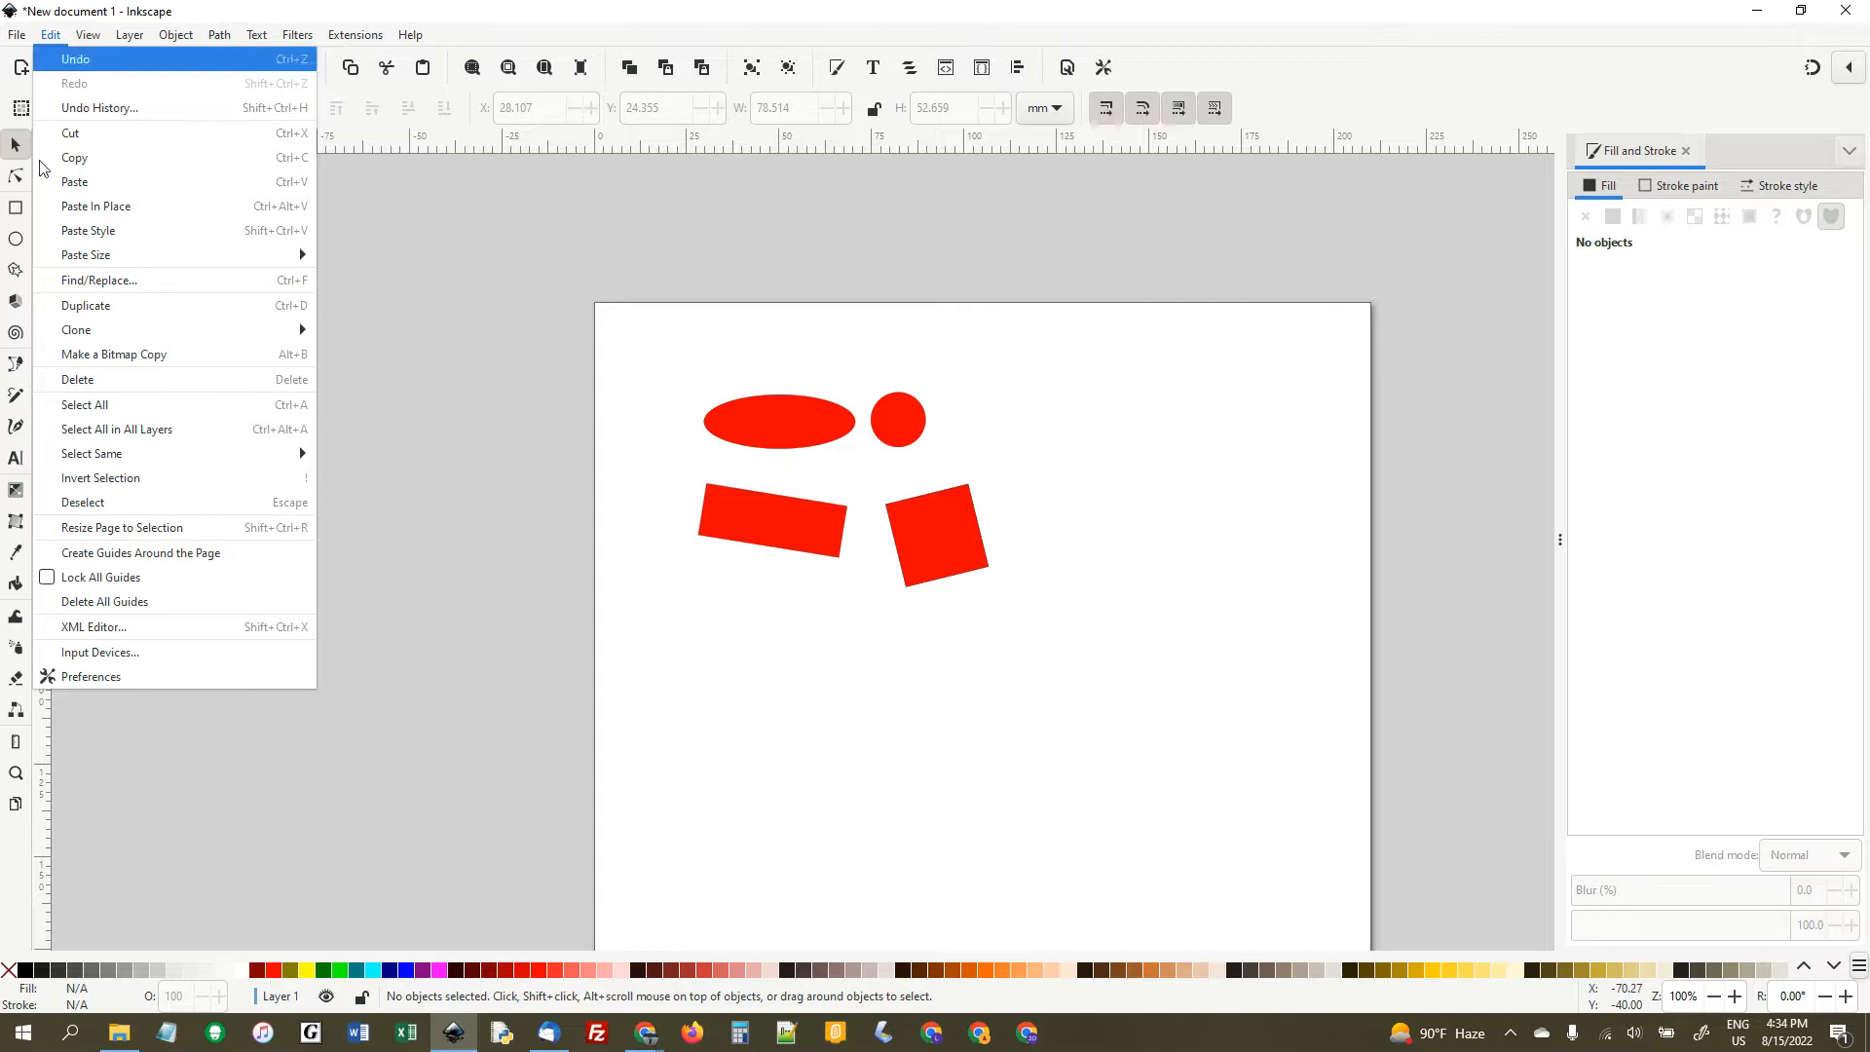
pyautogui.click(146, 406)
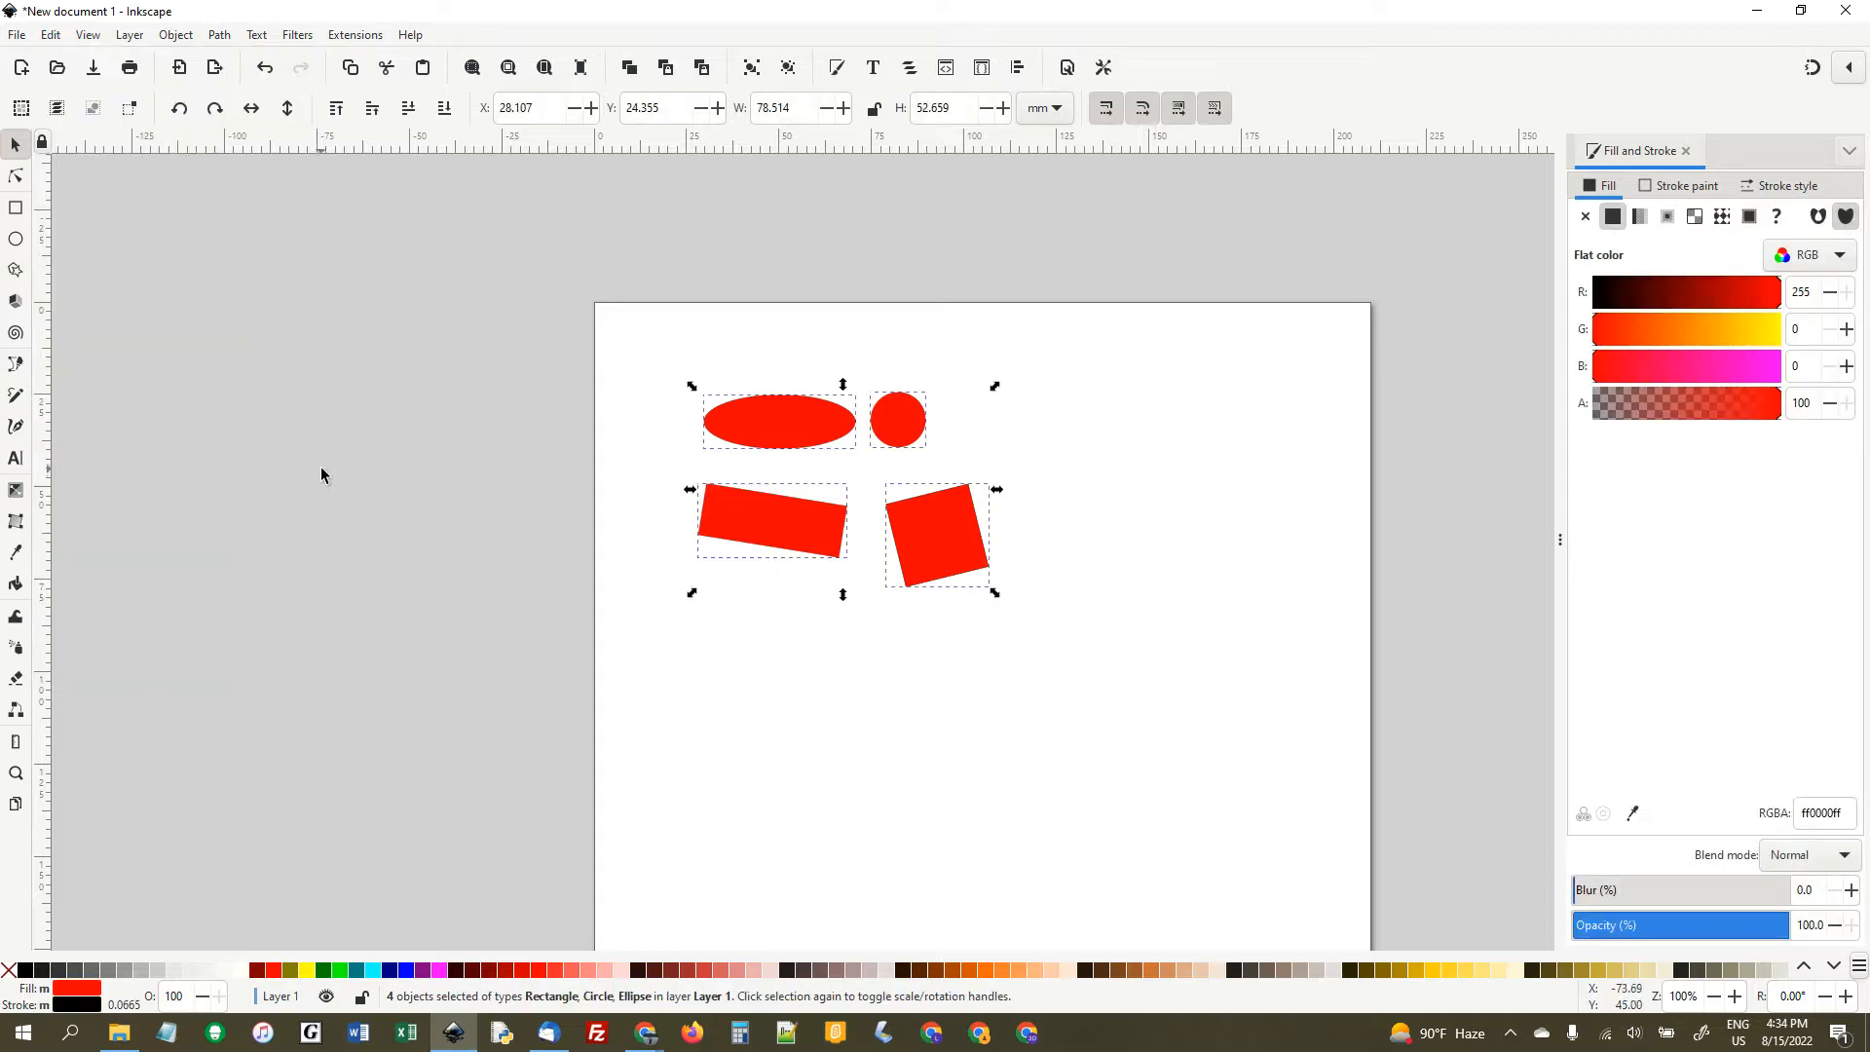
pyautogui.press('ctrl')
pyautogui.press('ctrl')
pyautogui.hotkey('ctrl', 'v')
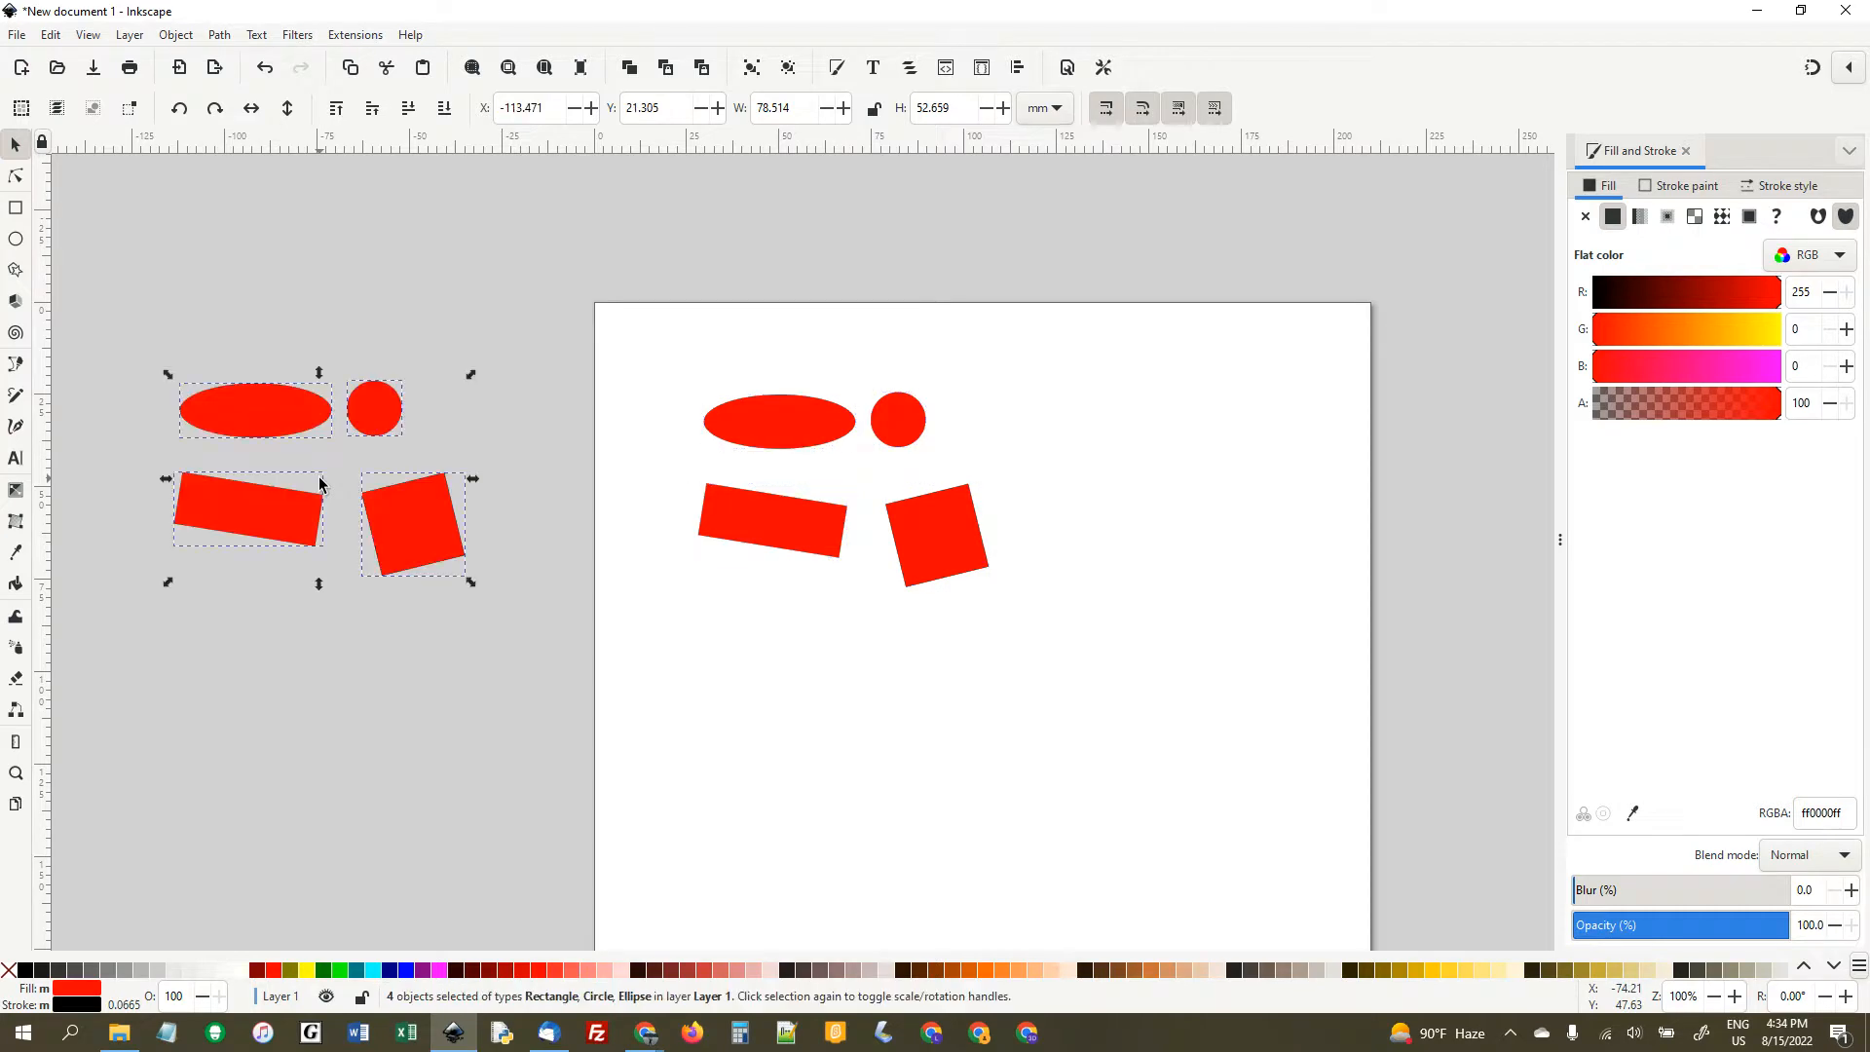
pyautogui.moveTo(400, 534); pyautogui.dragTo(915, 807)
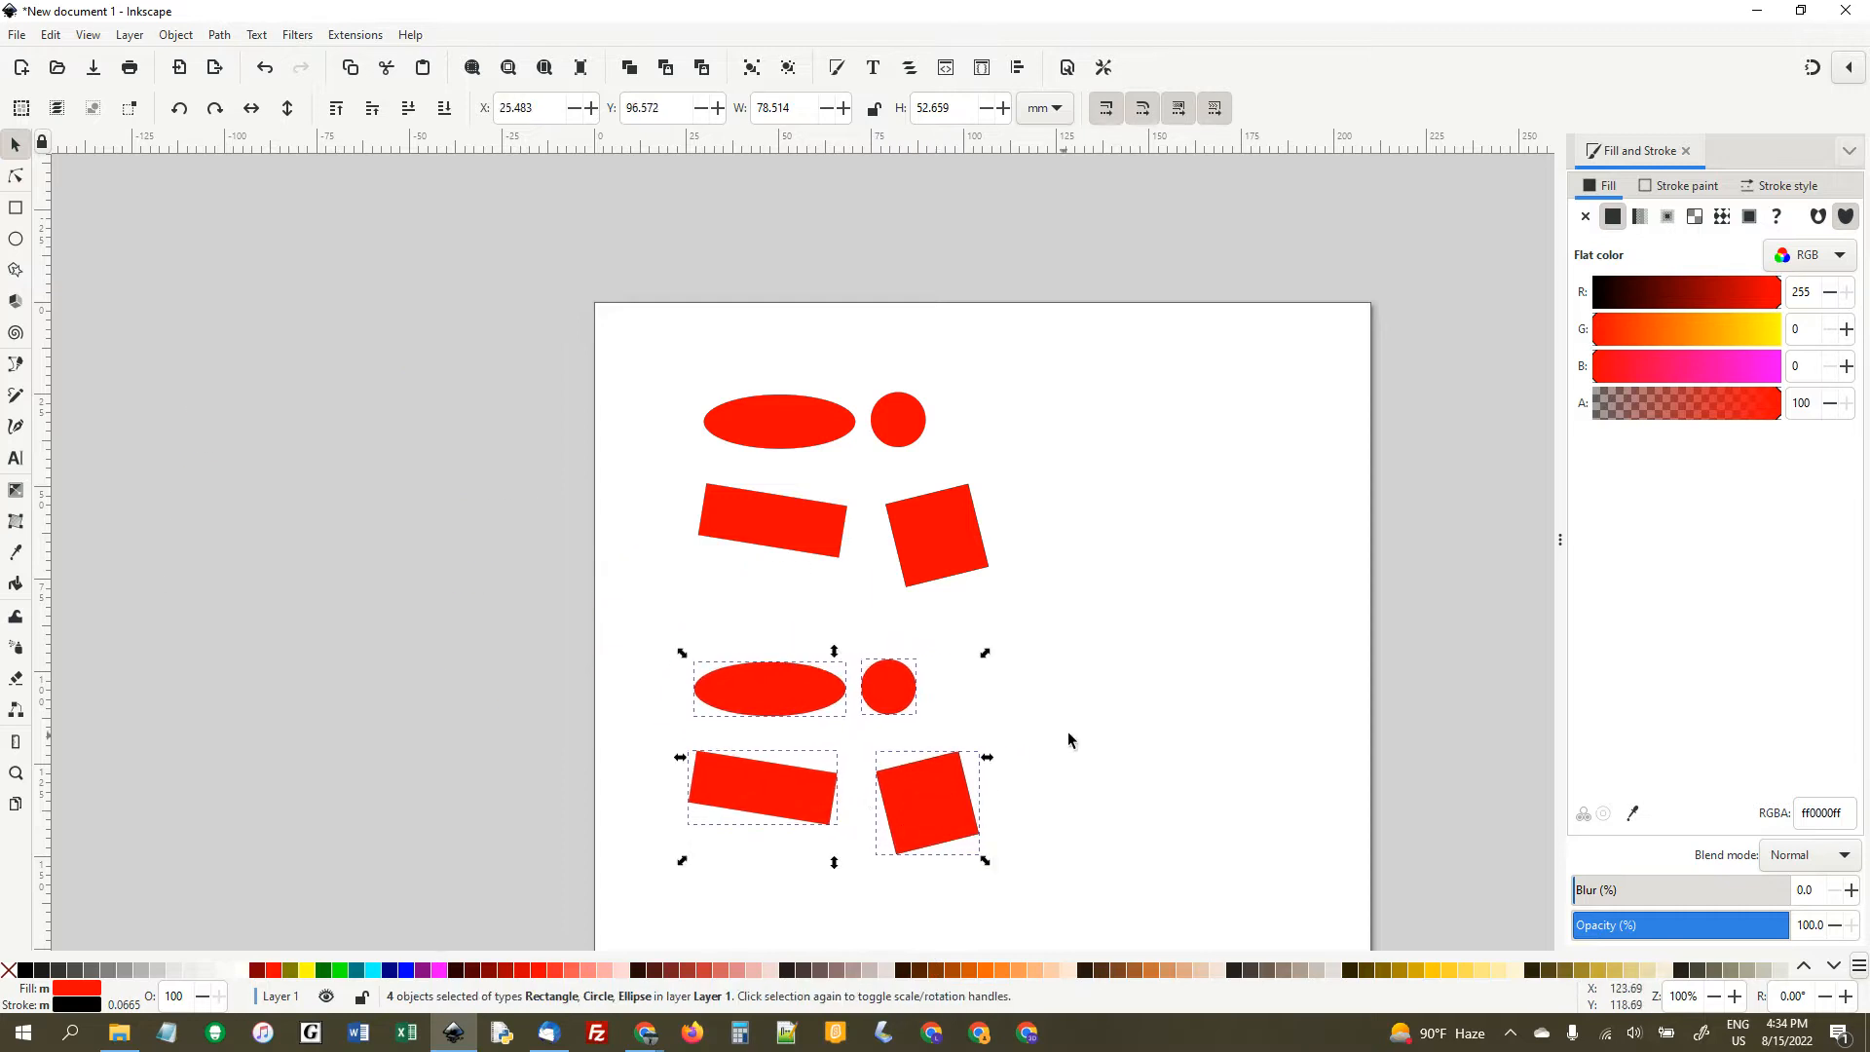
pyautogui.click(1069, 731)
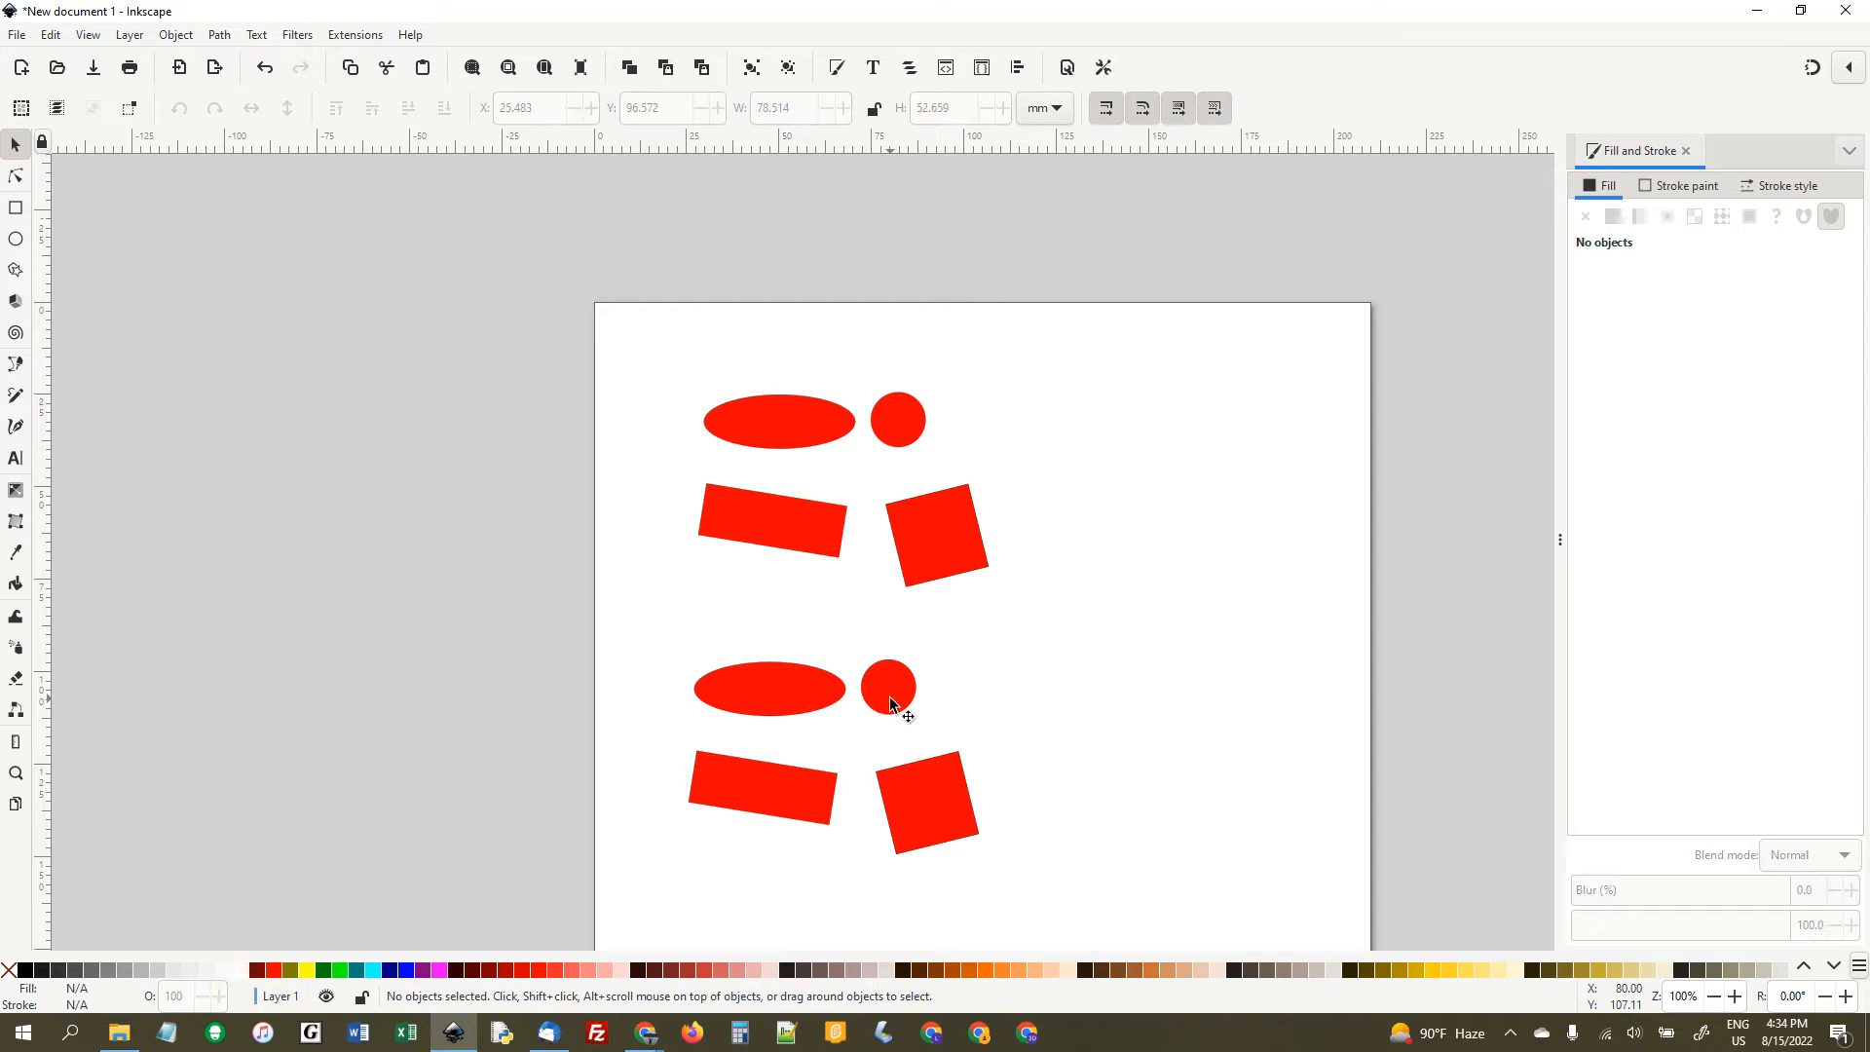
# - Copy the upper set of four shapes and place the pasted set beside it, at about X 114.4, Y 24.5 mm
pyautogui.moveTo(666, 382); pyautogui.dragTo(1079, 621)
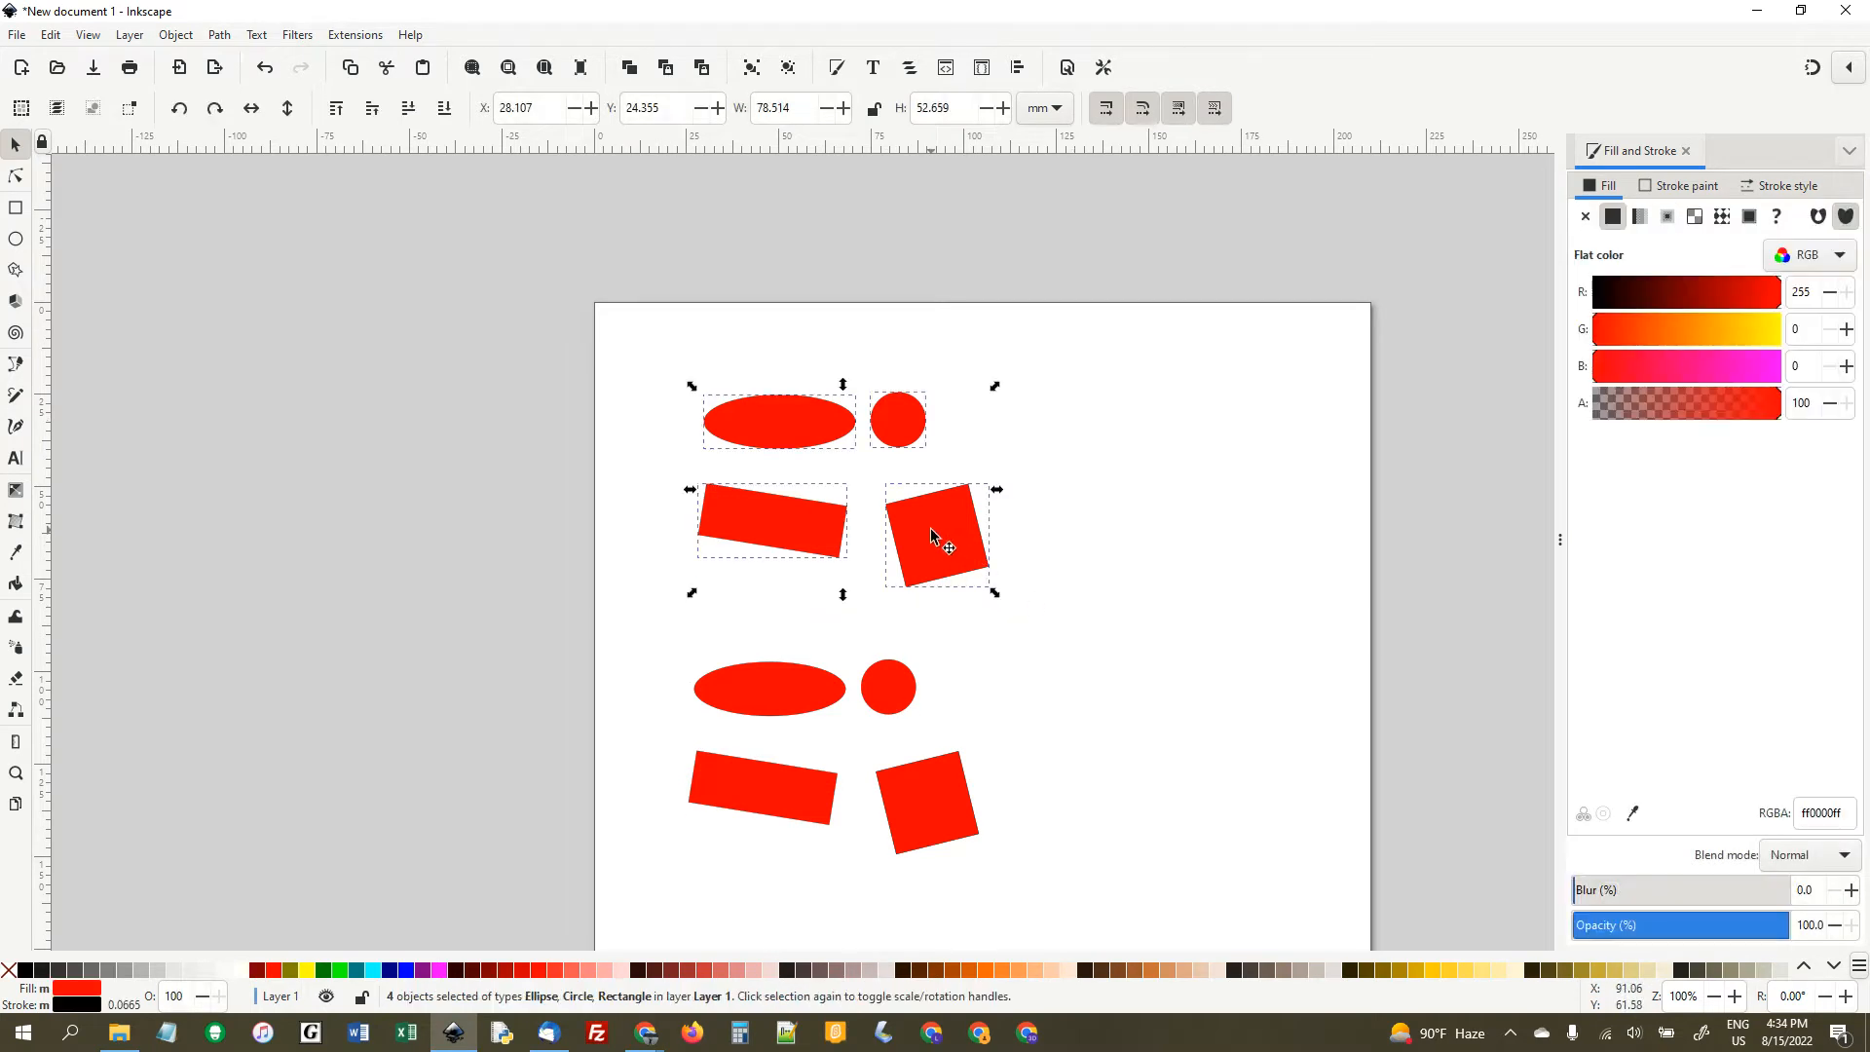
pyautogui.rightClick(931, 528)
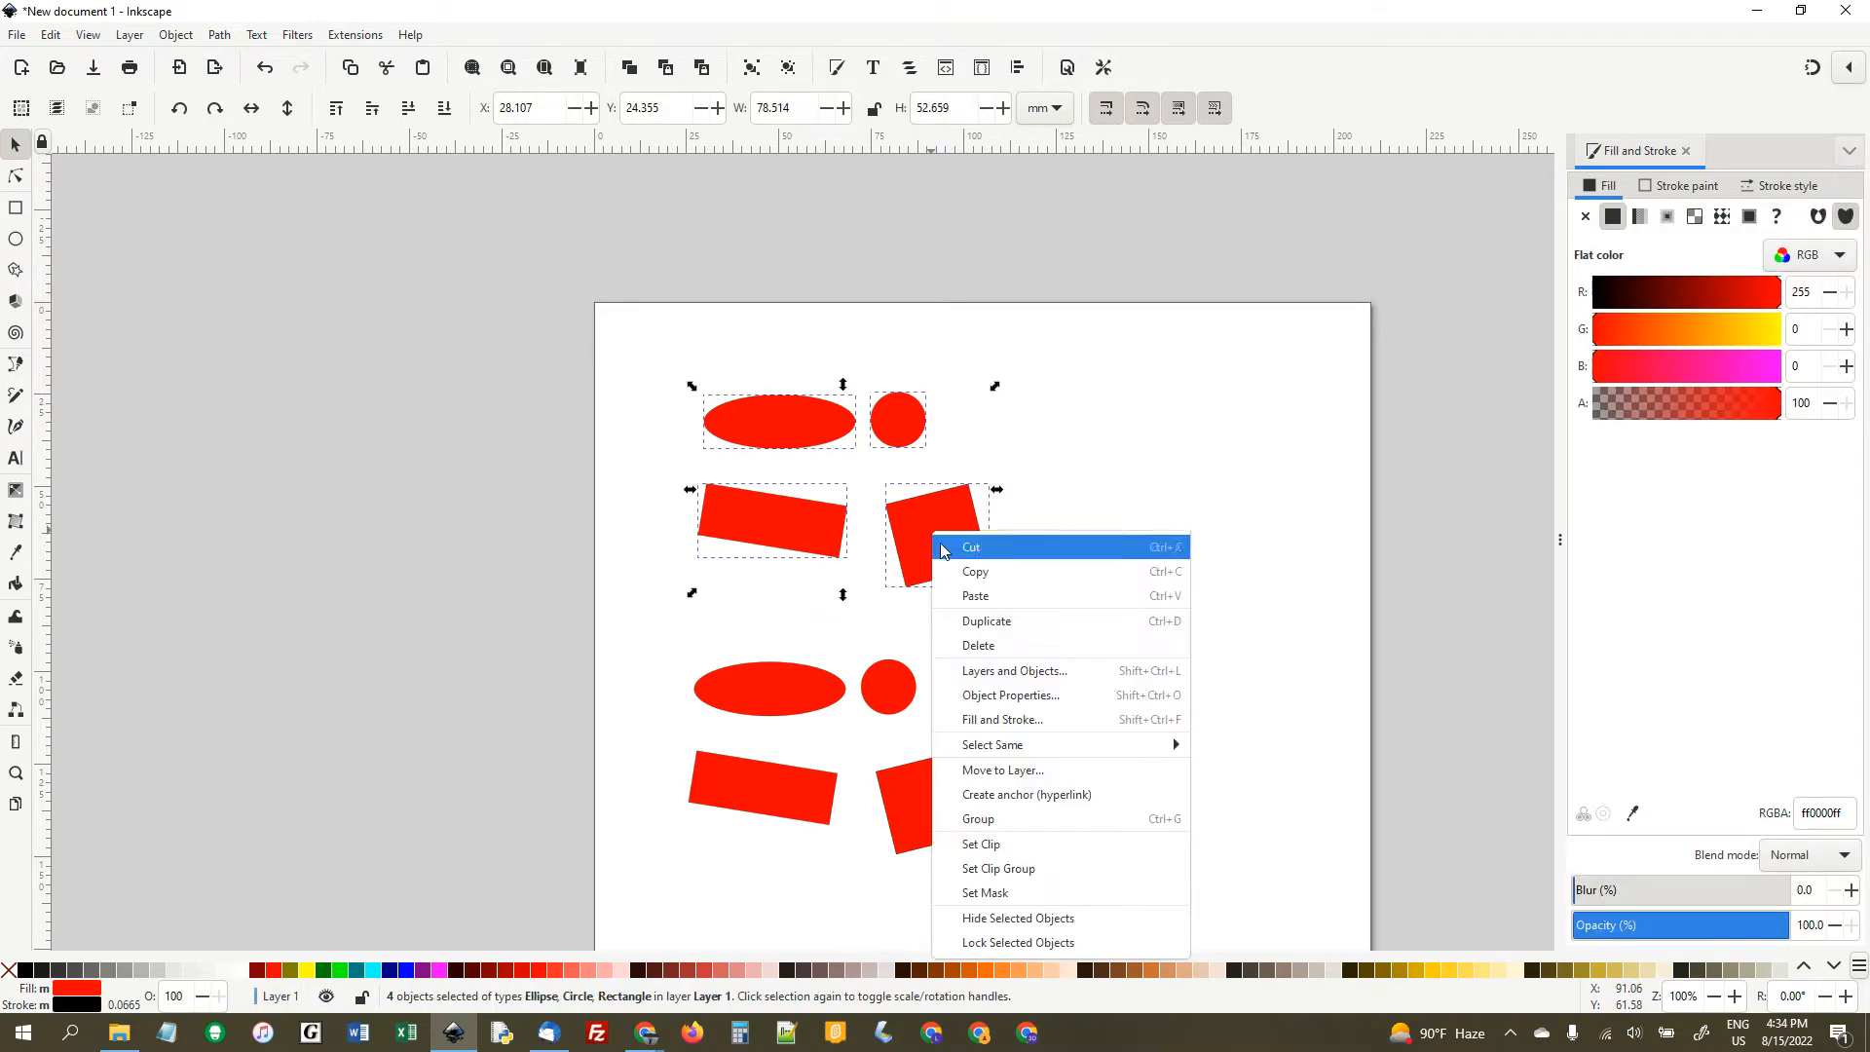
pyautogui.click(986, 576)
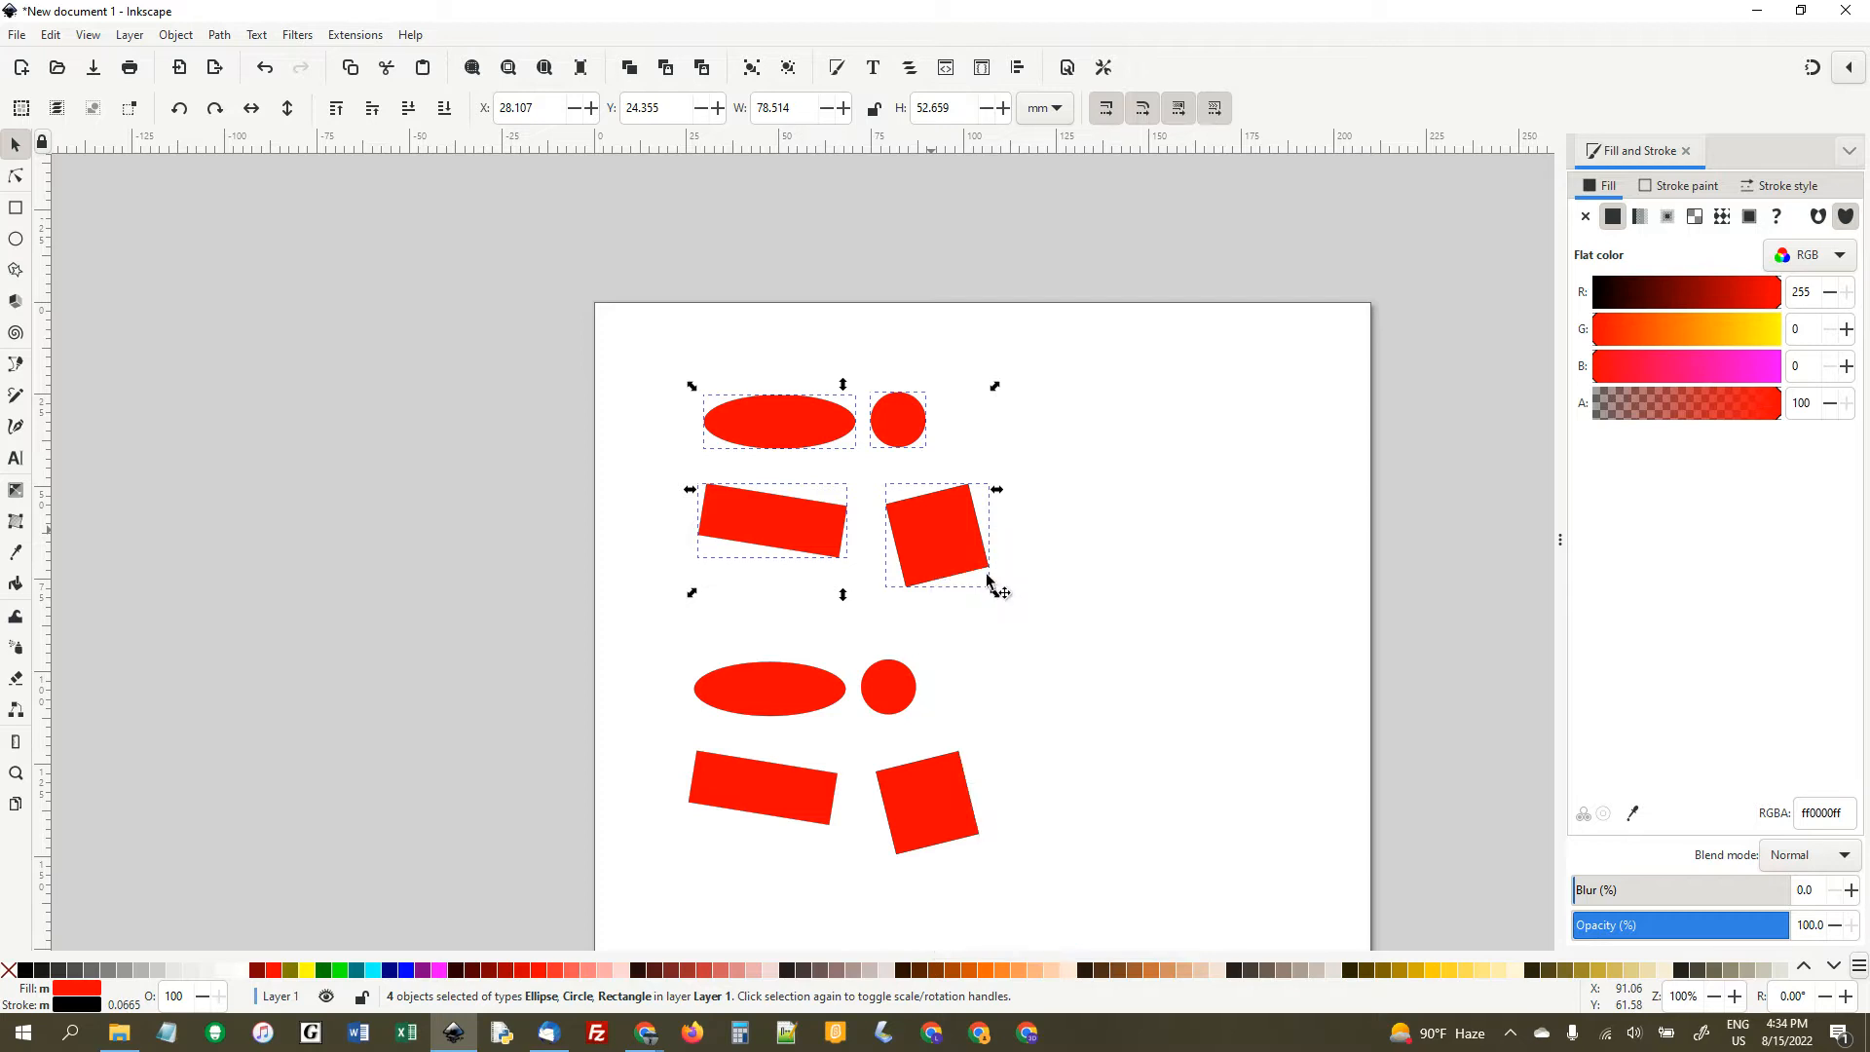
pyautogui.click(1137, 565)
pyautogui.rightClick(1140, 551)
pyautogui.click(1176, 611)
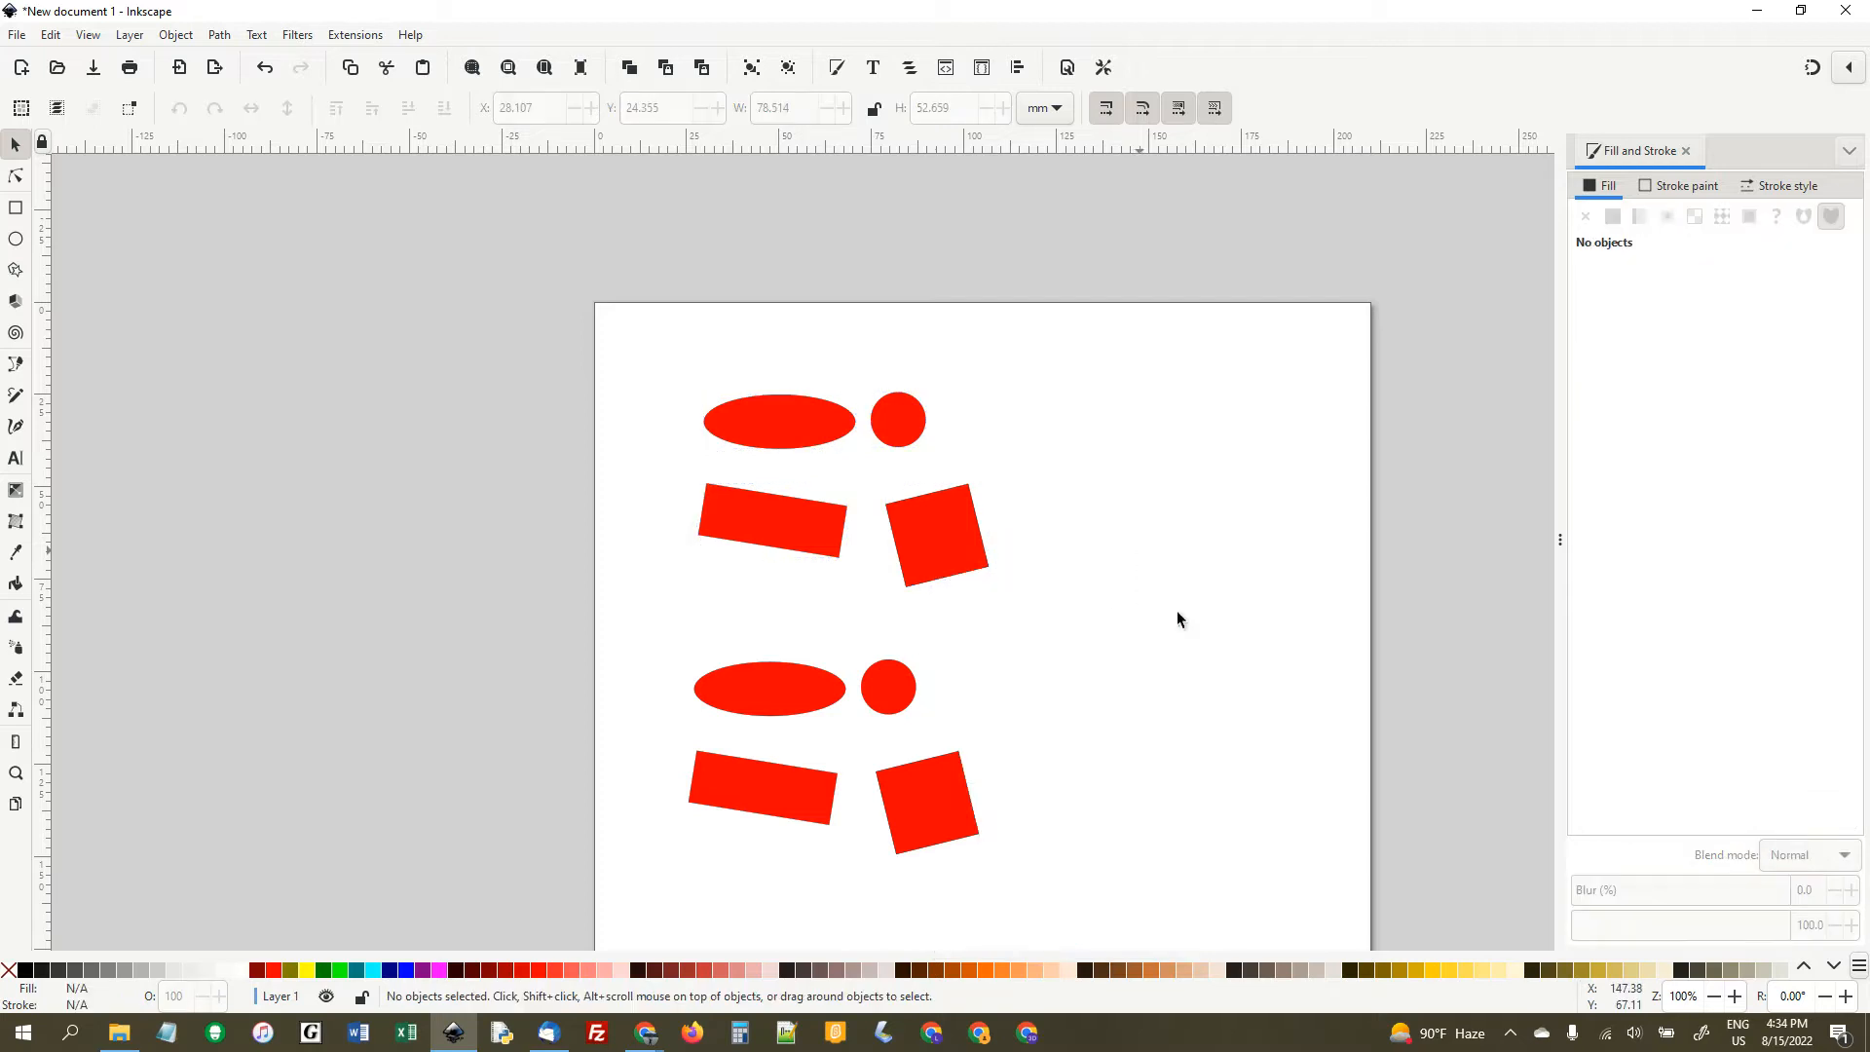
pyautogui.moveTo(1135, 557); pyautogui.dragTo(1120, 435)
pyautogui.rightClick(1108, 706)
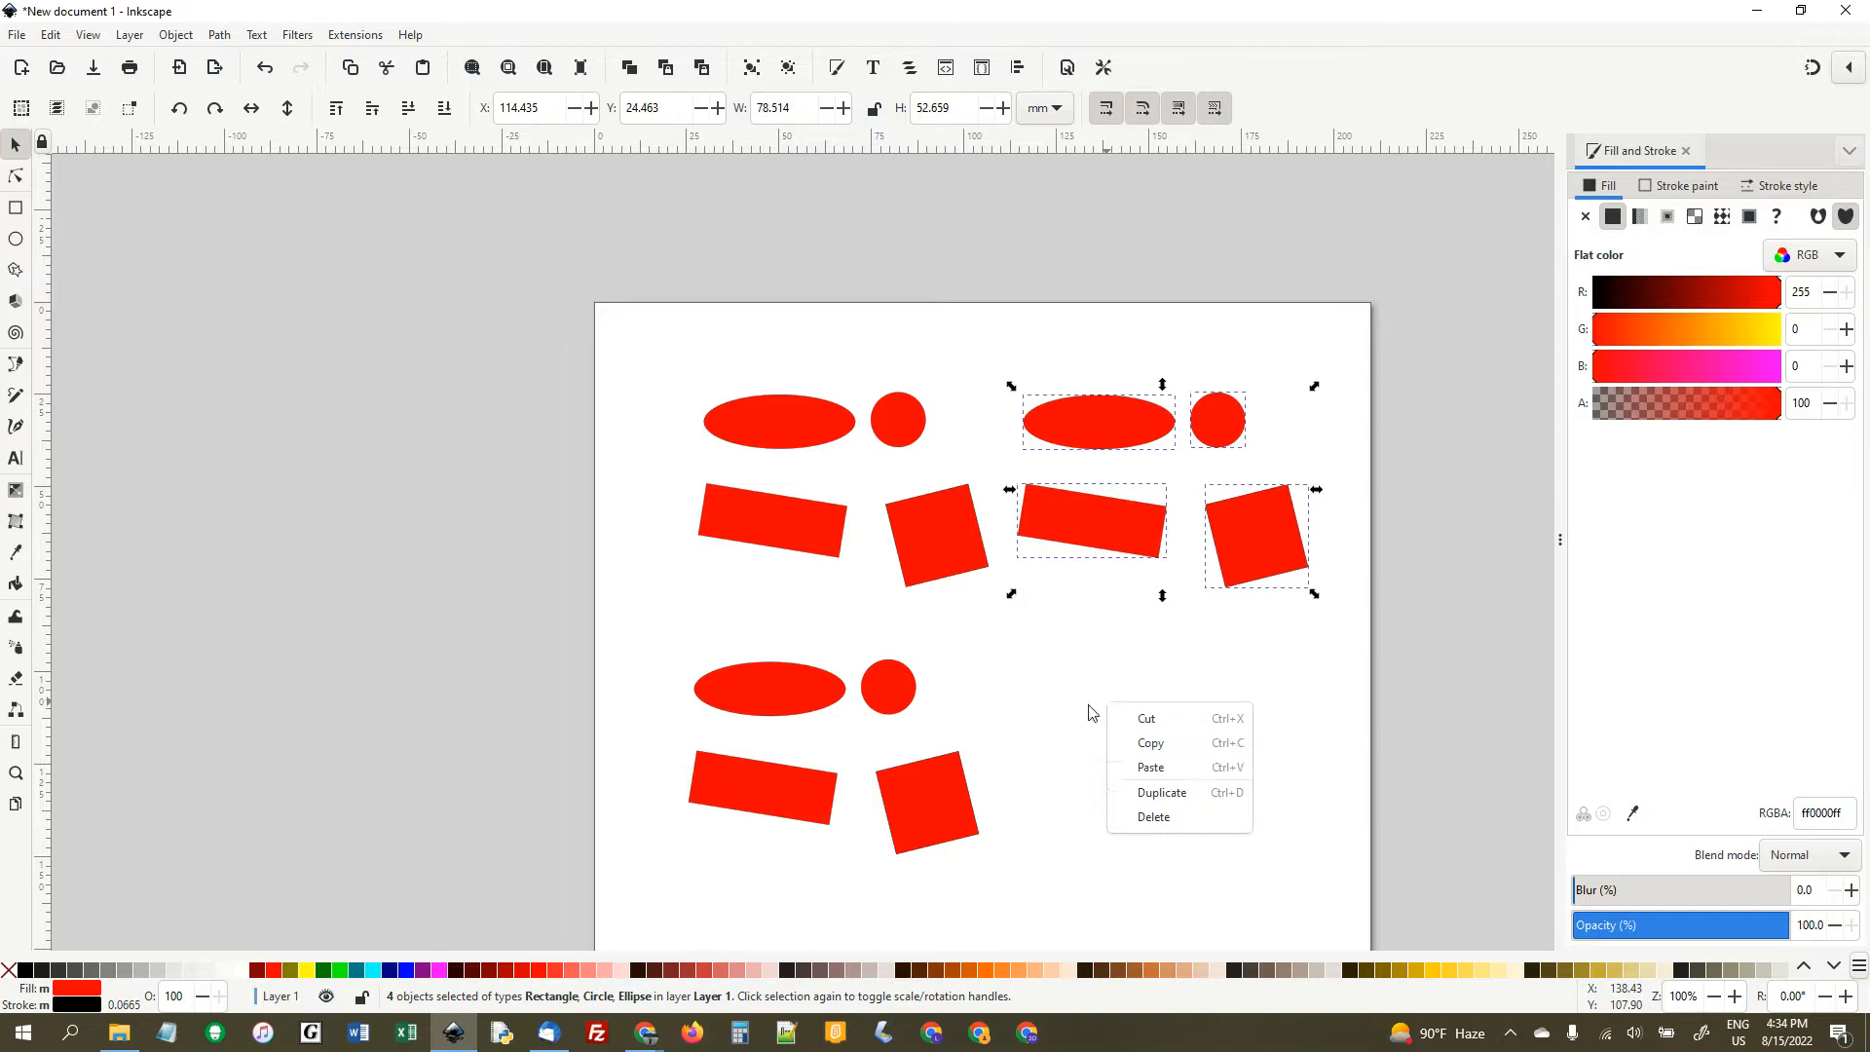
pyautogui.click(1062, 692)
# - Duplicate the tilted square of the lower set and move the duplicate to about X 131.1, Y 94.8 mm
pyautogui.click(906, 803)
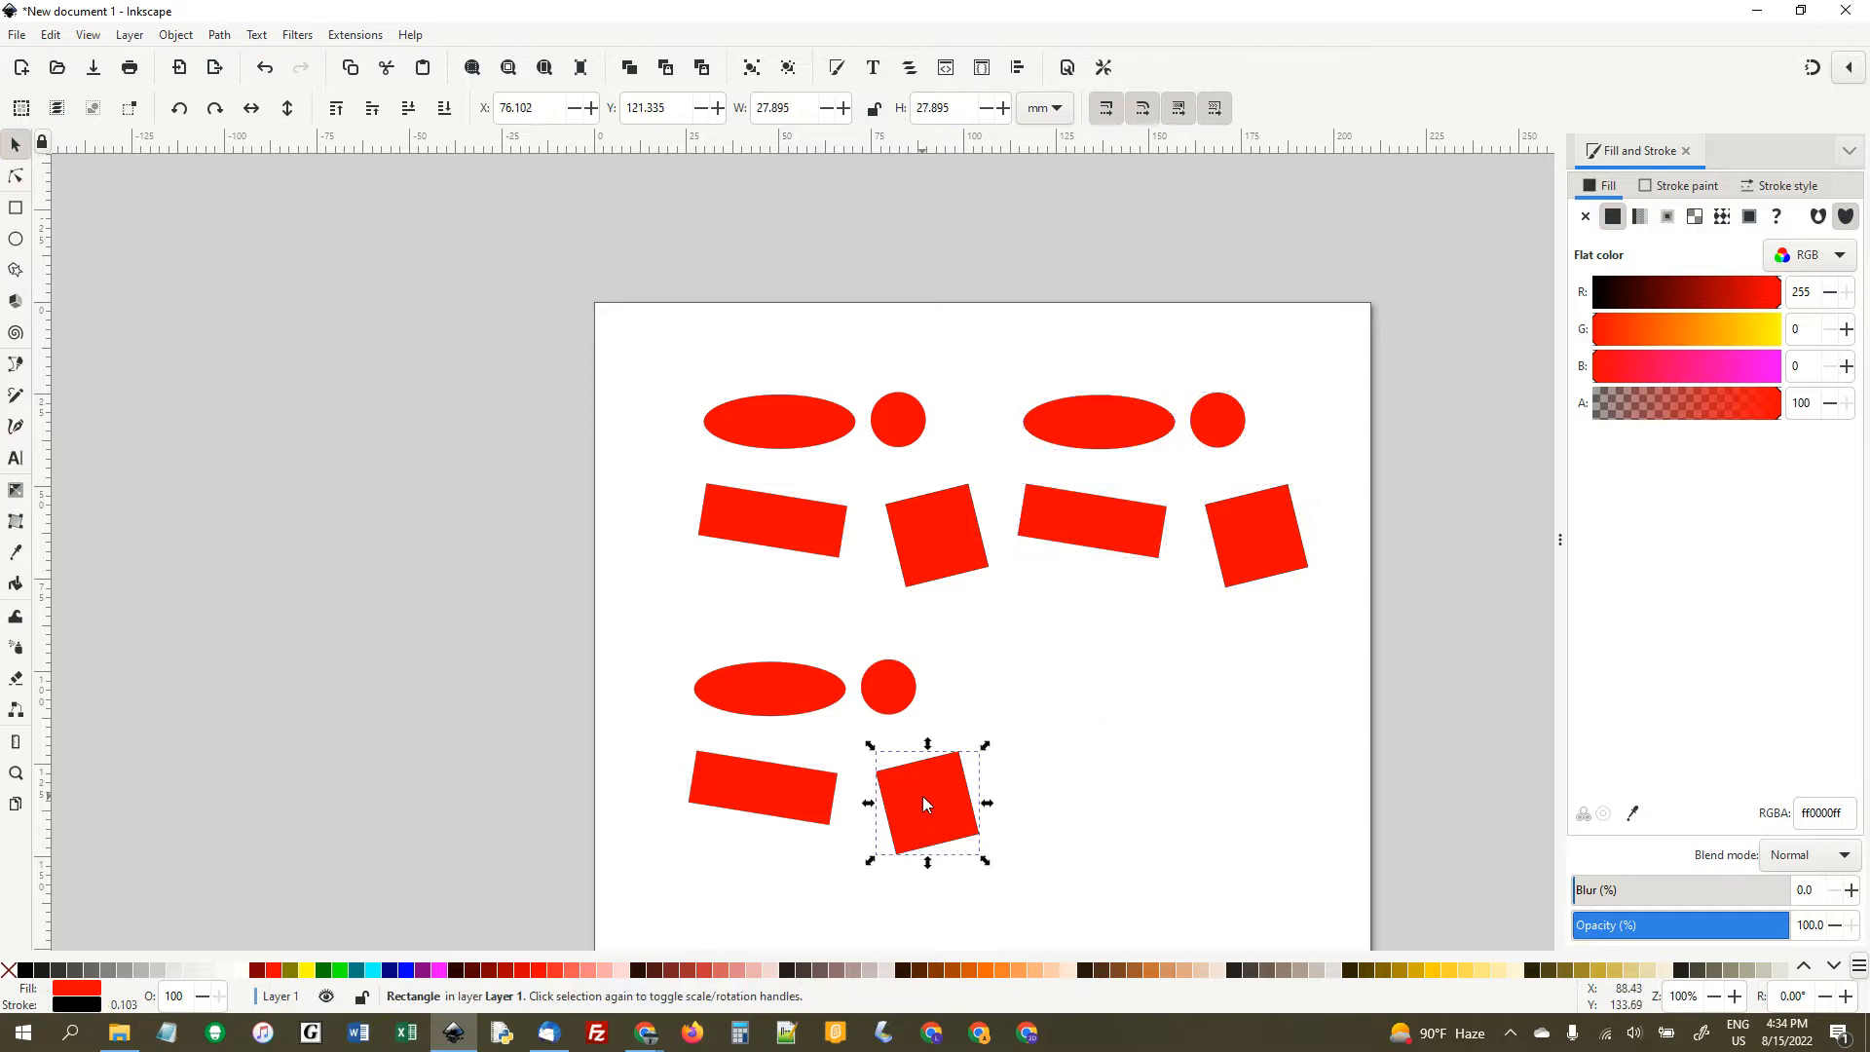
pyautogui.rightClick(922, 797)
pyautogui.click(1015, 505)
pyautogui.moveTo(972, 801); pyautogui.dragTo(1160, 716)
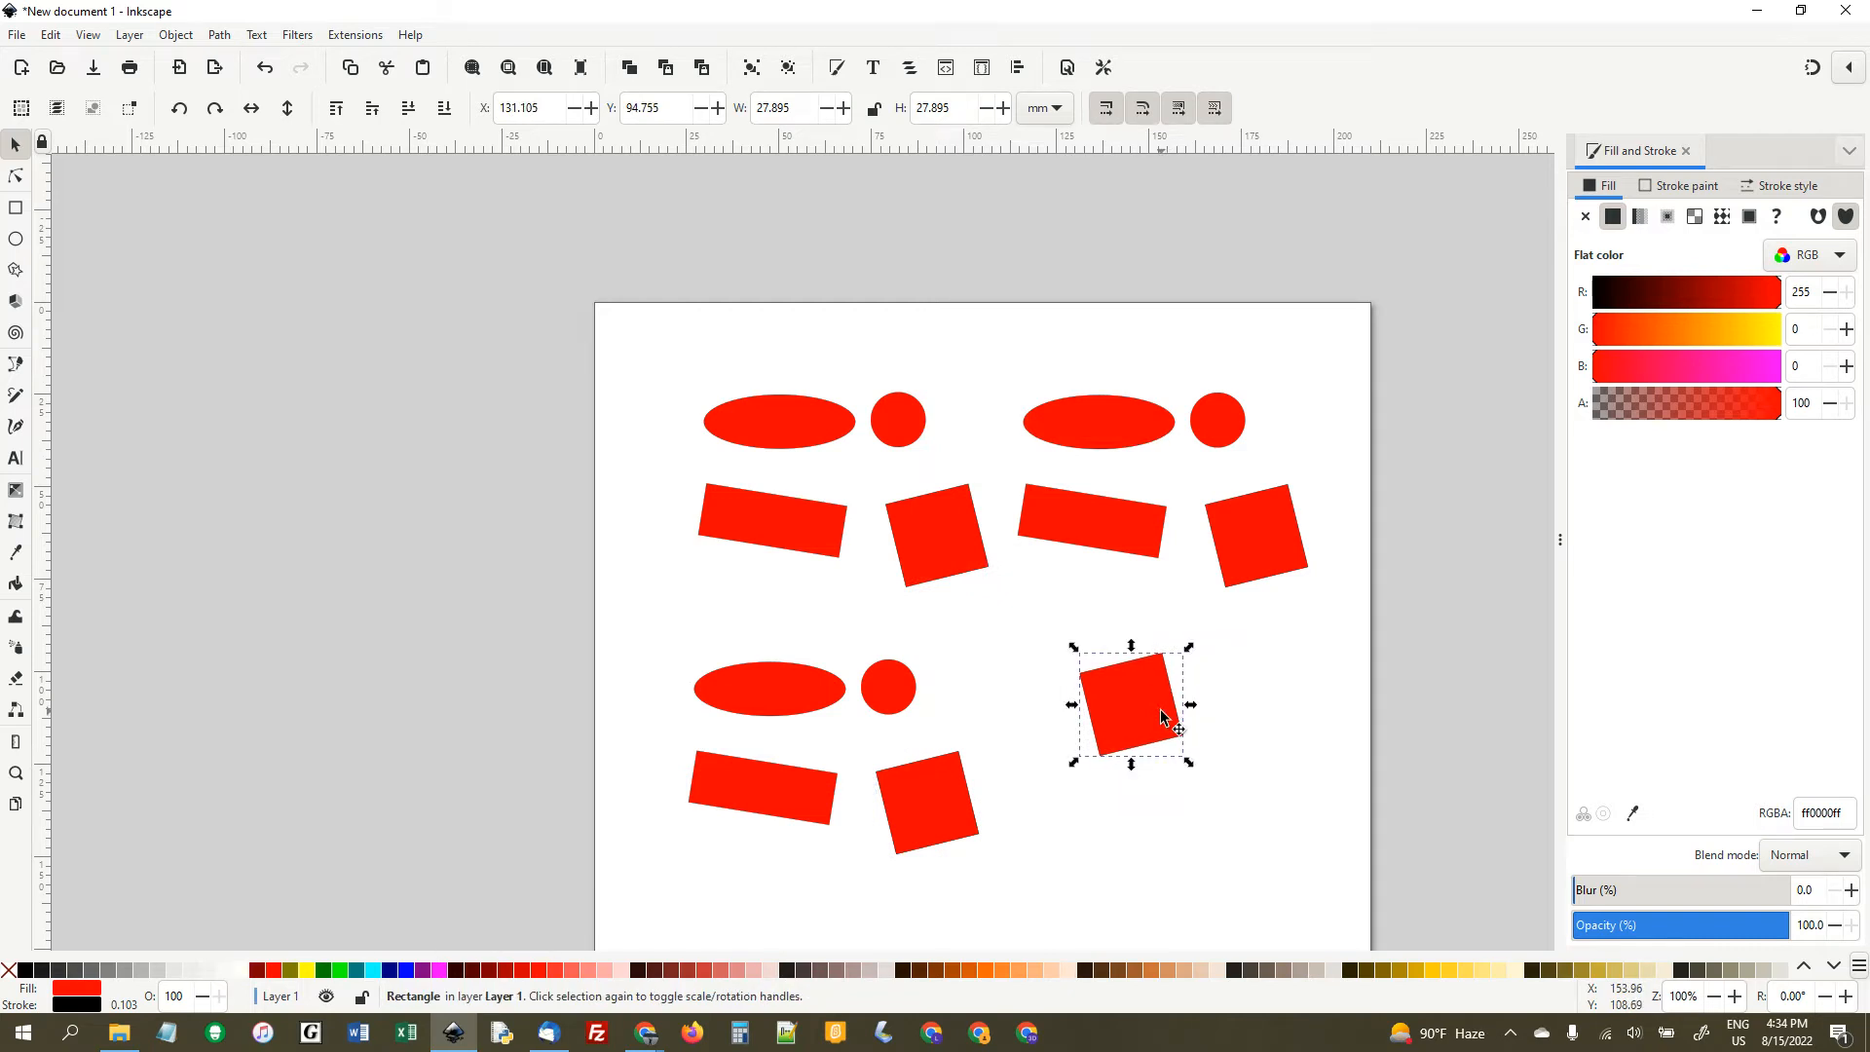
# - Cut the tilted square from the upper-left set and paste it diagonally below the duplicated square
pyautogui.click(950, 548)
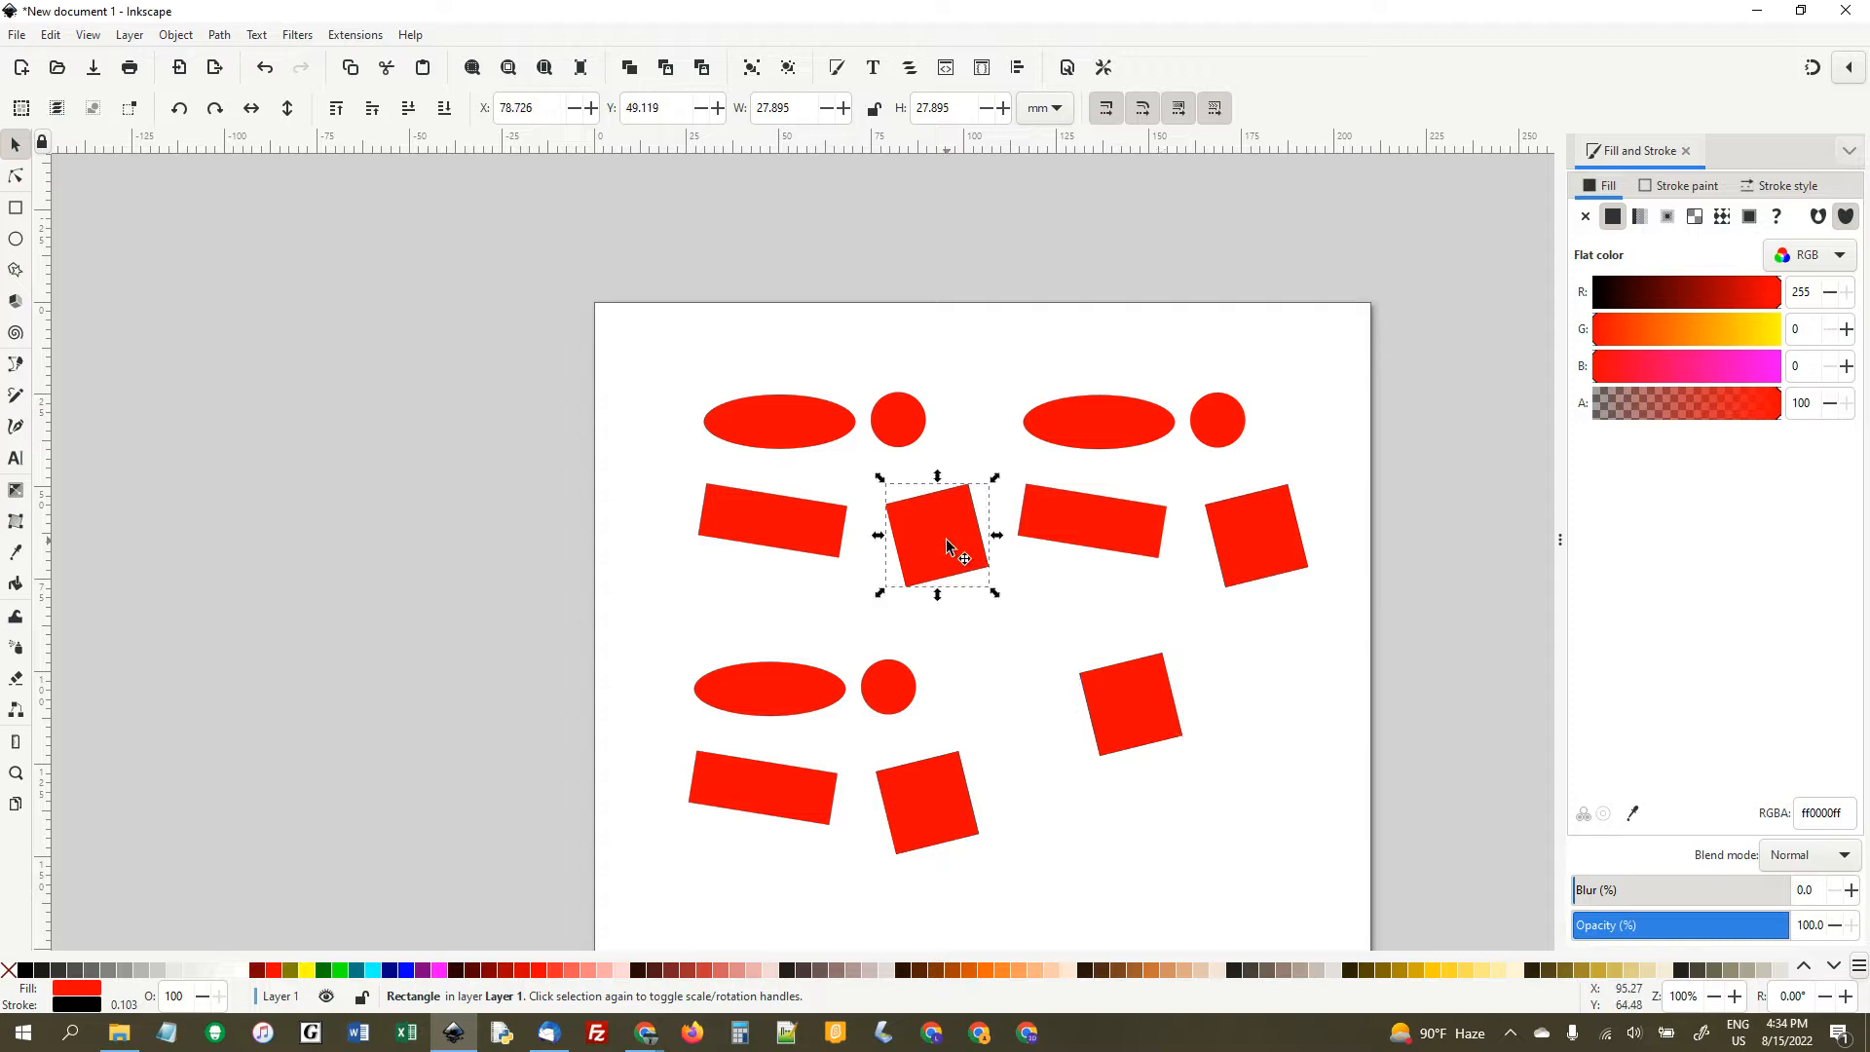
pyautogui.press('Delete')
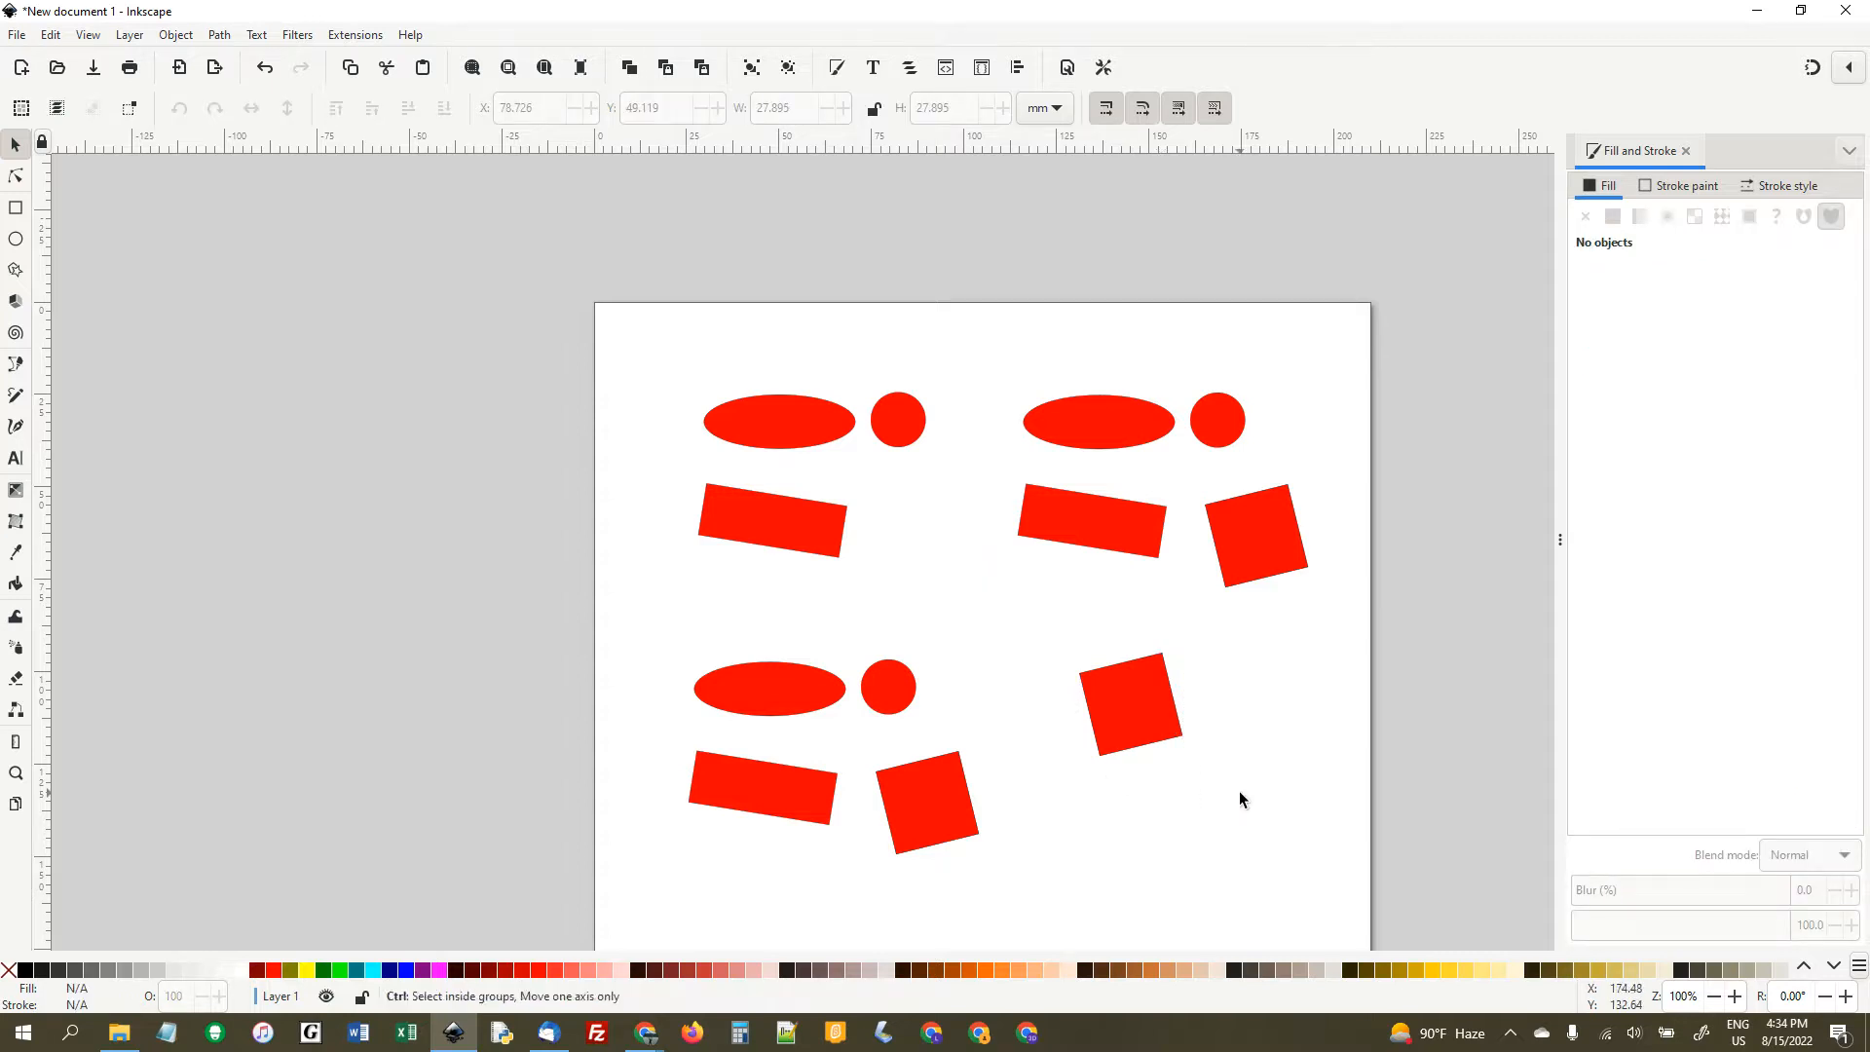
pyautogui.hotkey('ctrl', 'v')
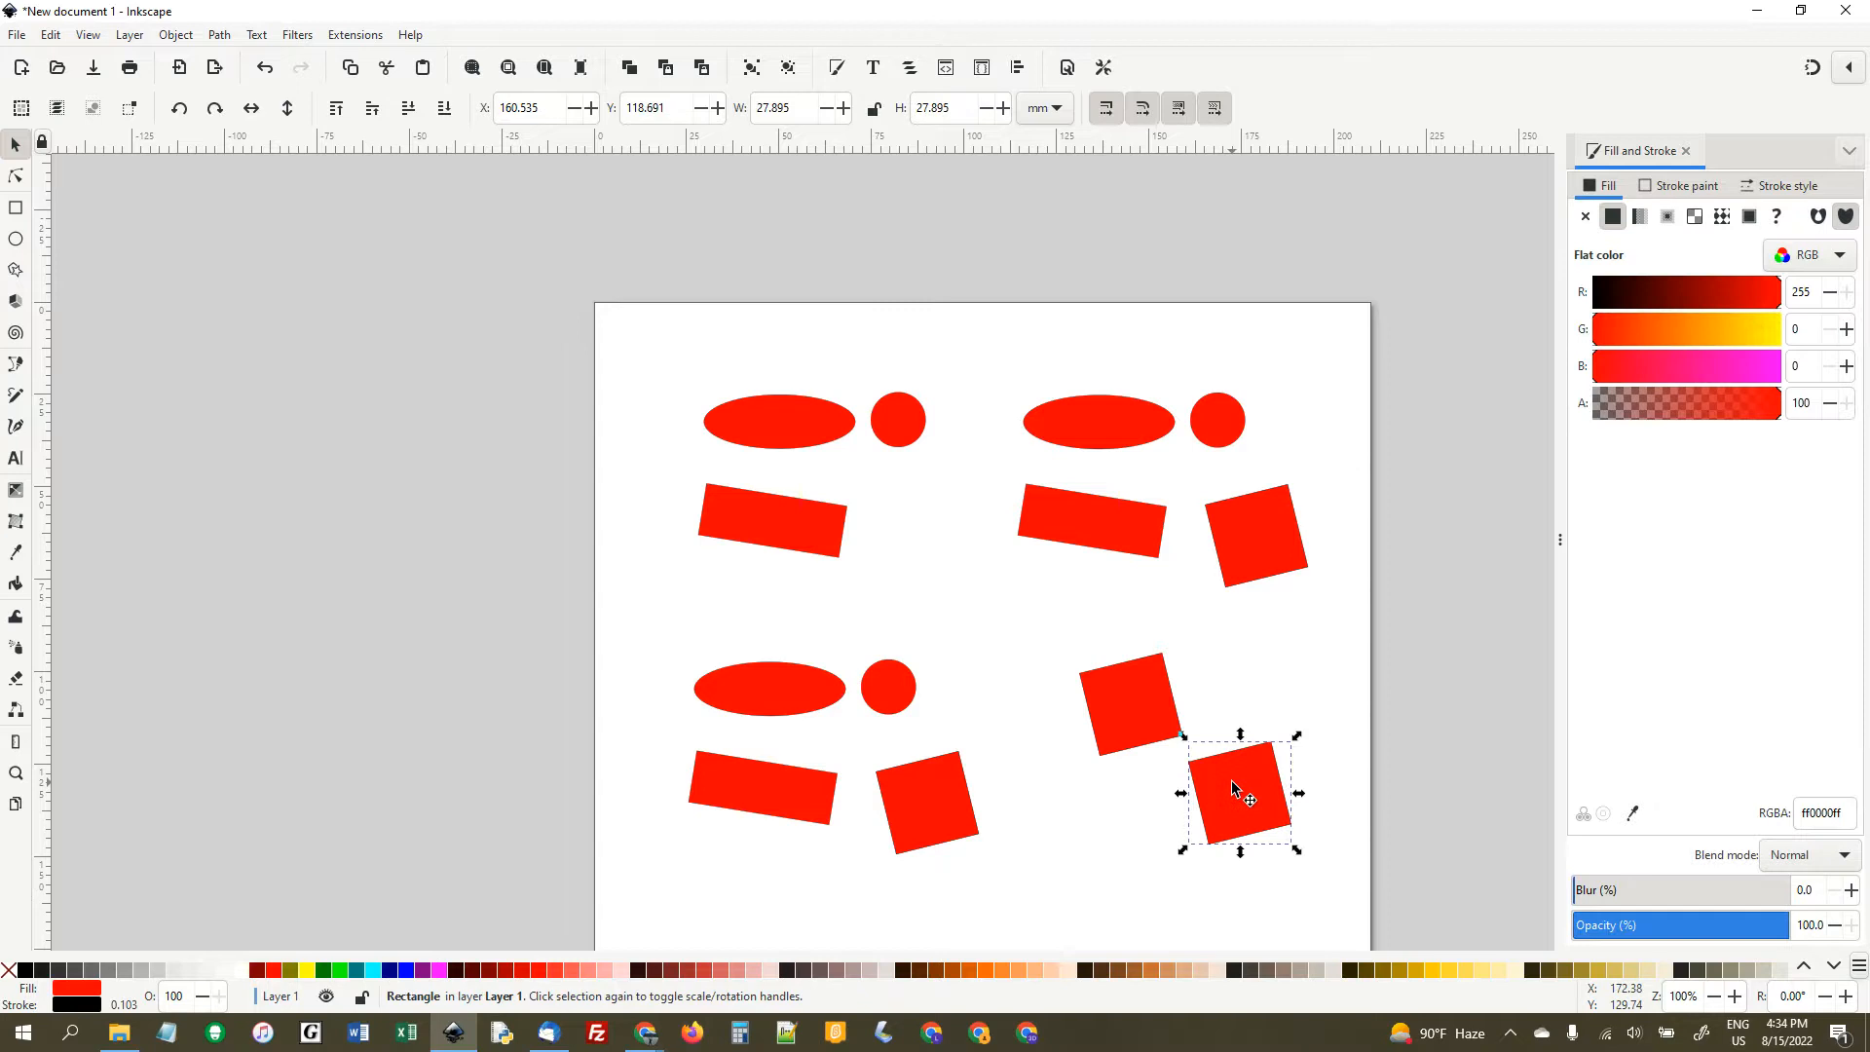
# - Cut the tilted rectangle from the upper-left set and paste it below the two loose squares
pyautogui.rightClick(808, 536)
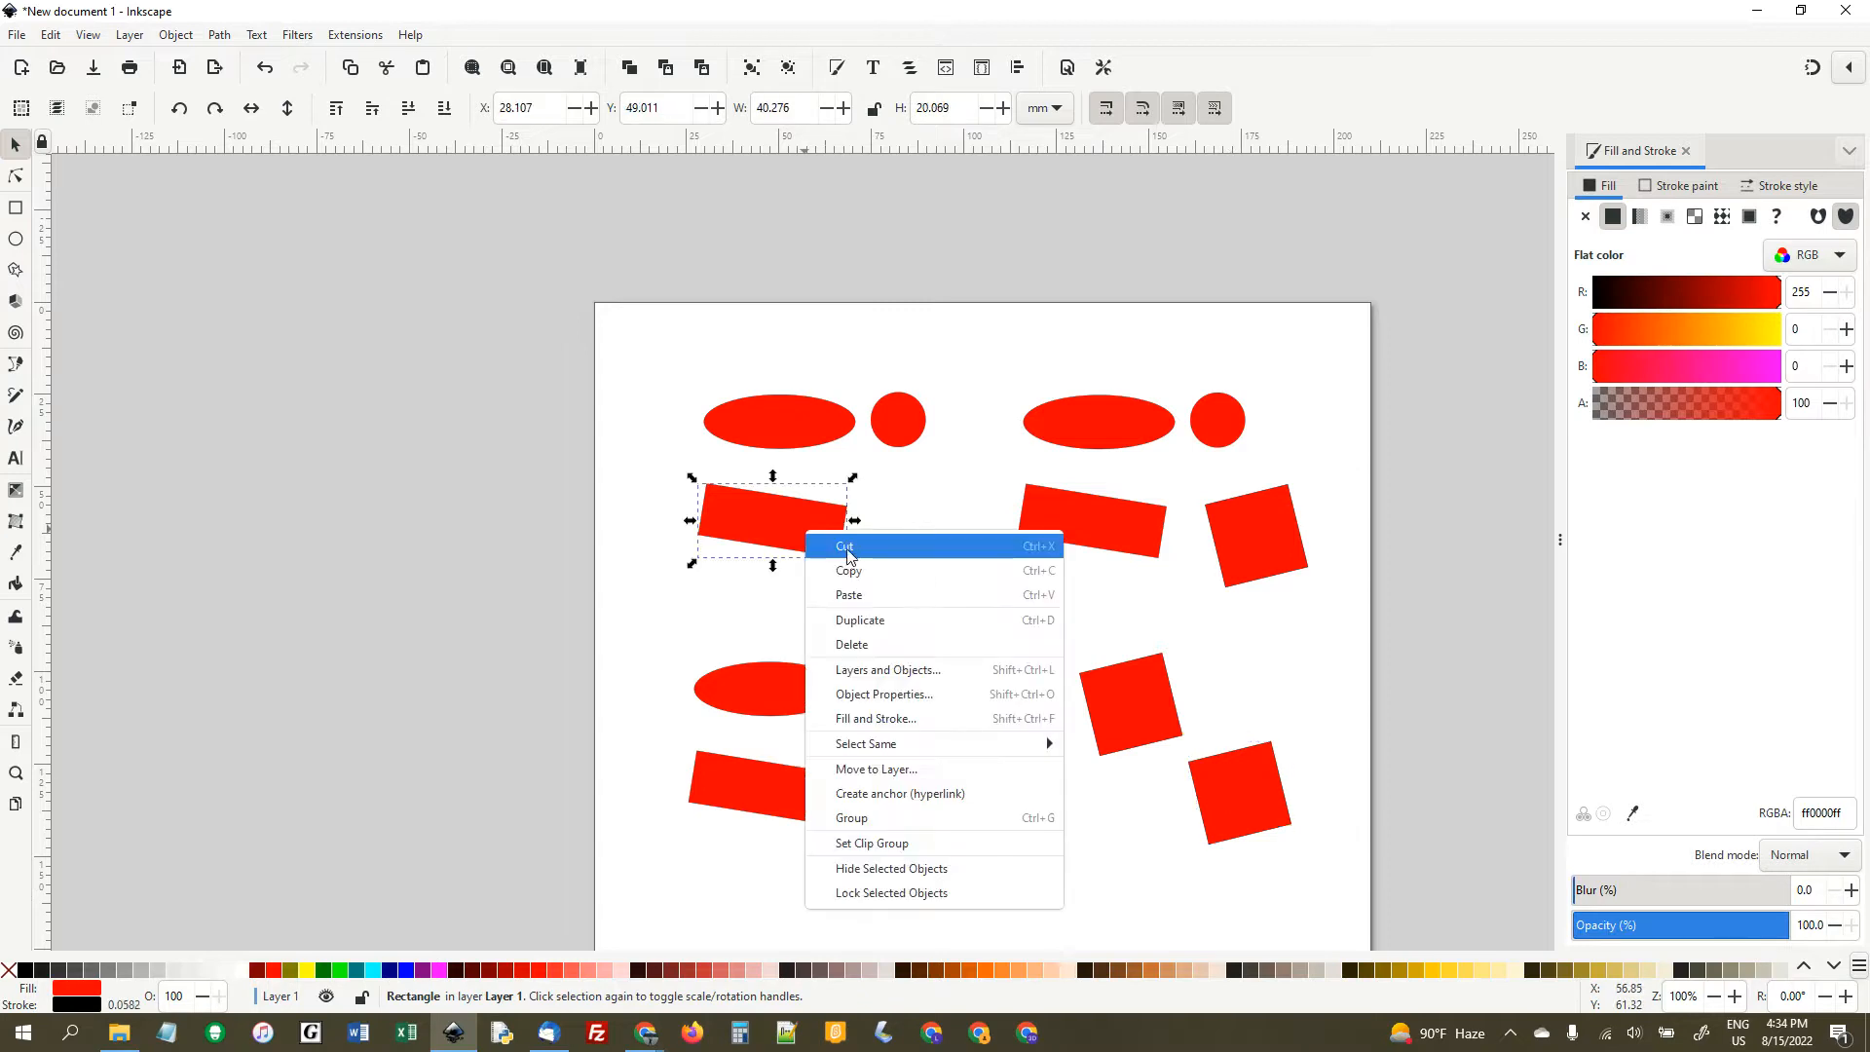
pyautogui.click(838, 548)
pyautogui.rightClick(1091, 836)
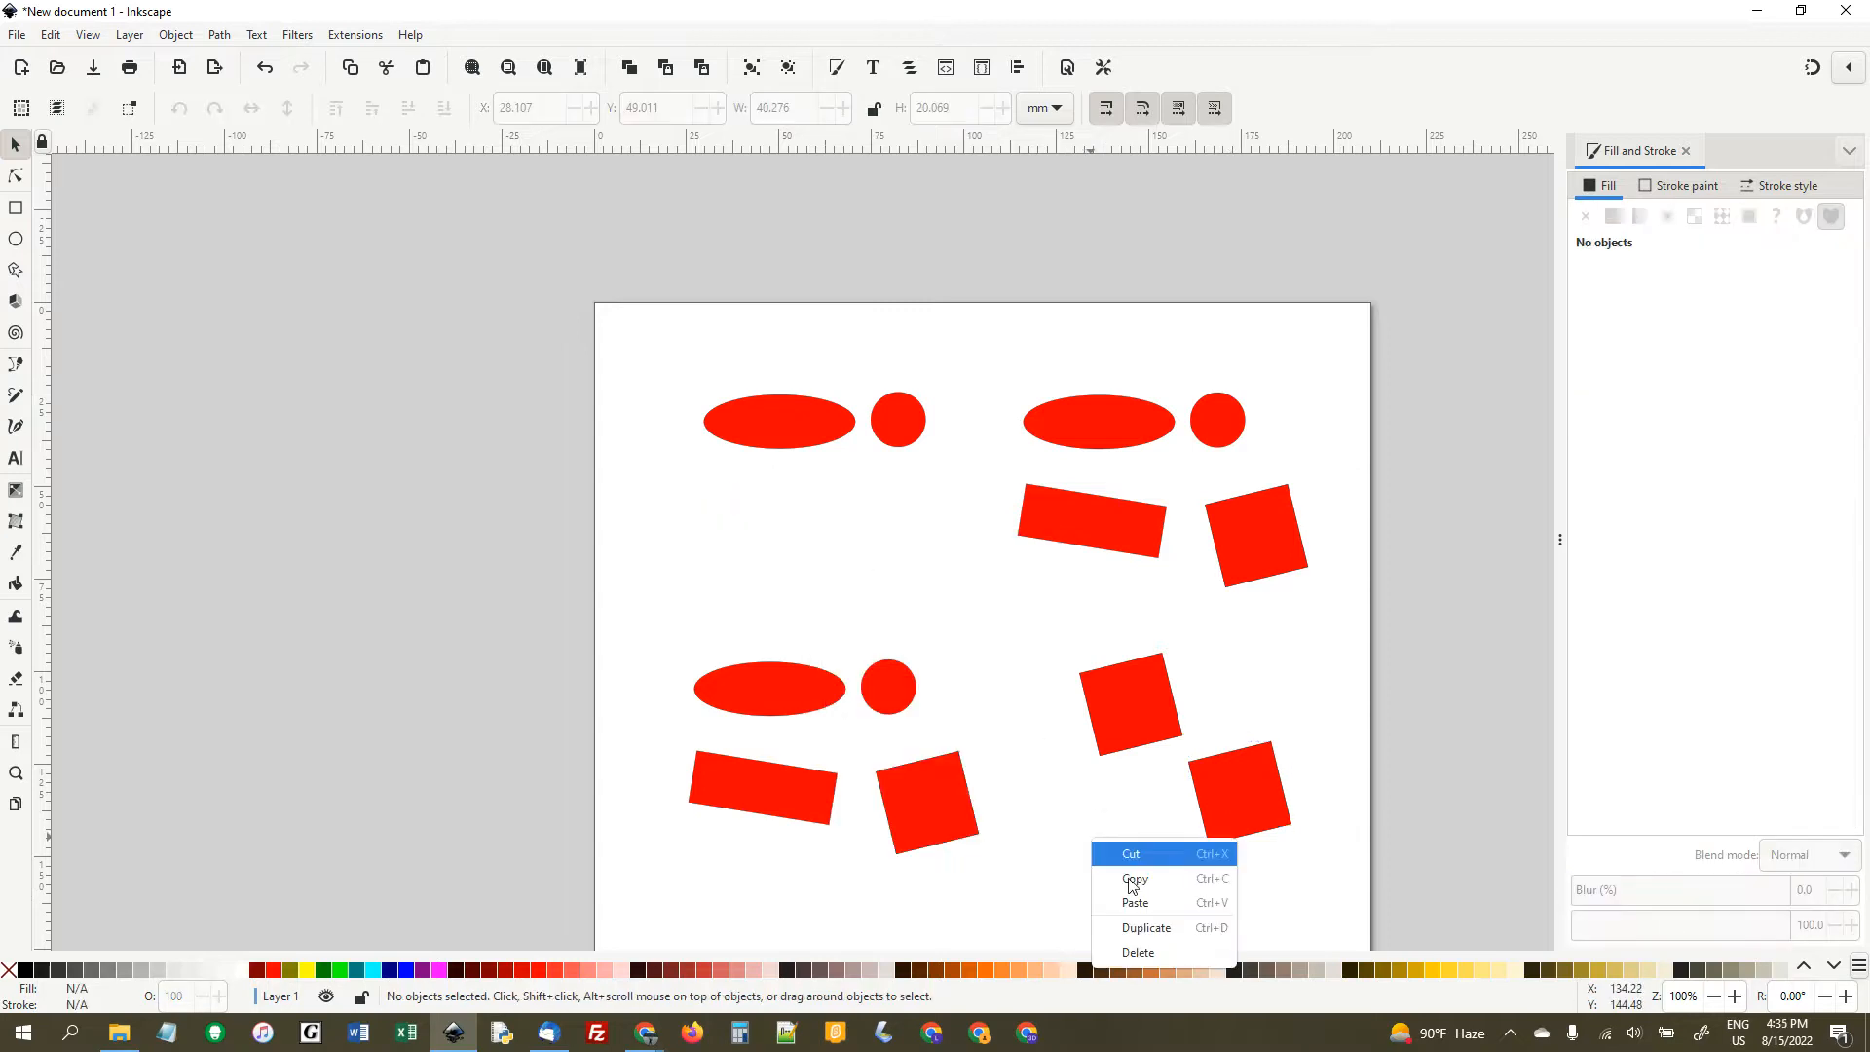
pyautogui.click(1233, 913)
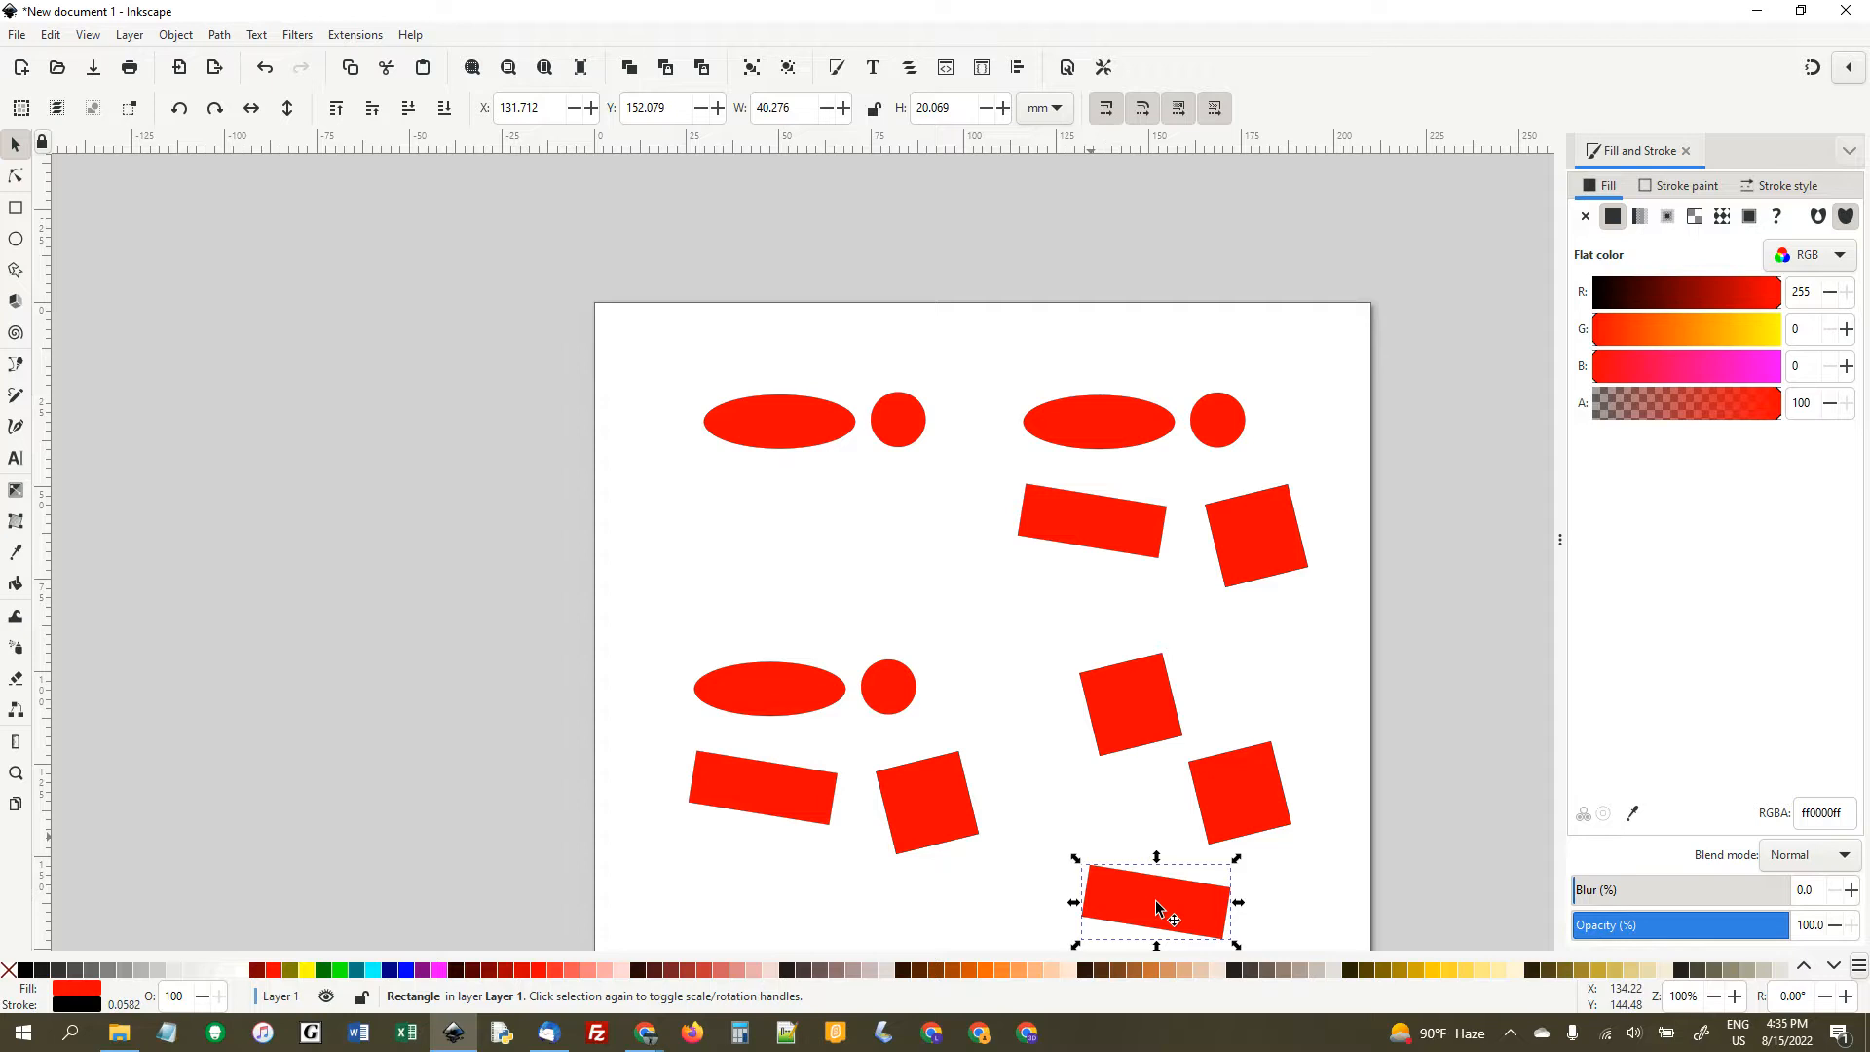
# - Recolour the upper-left ellipse's fill to light blue, with RGB values 210, 222 and 252
pyautogui.click(785, 425)
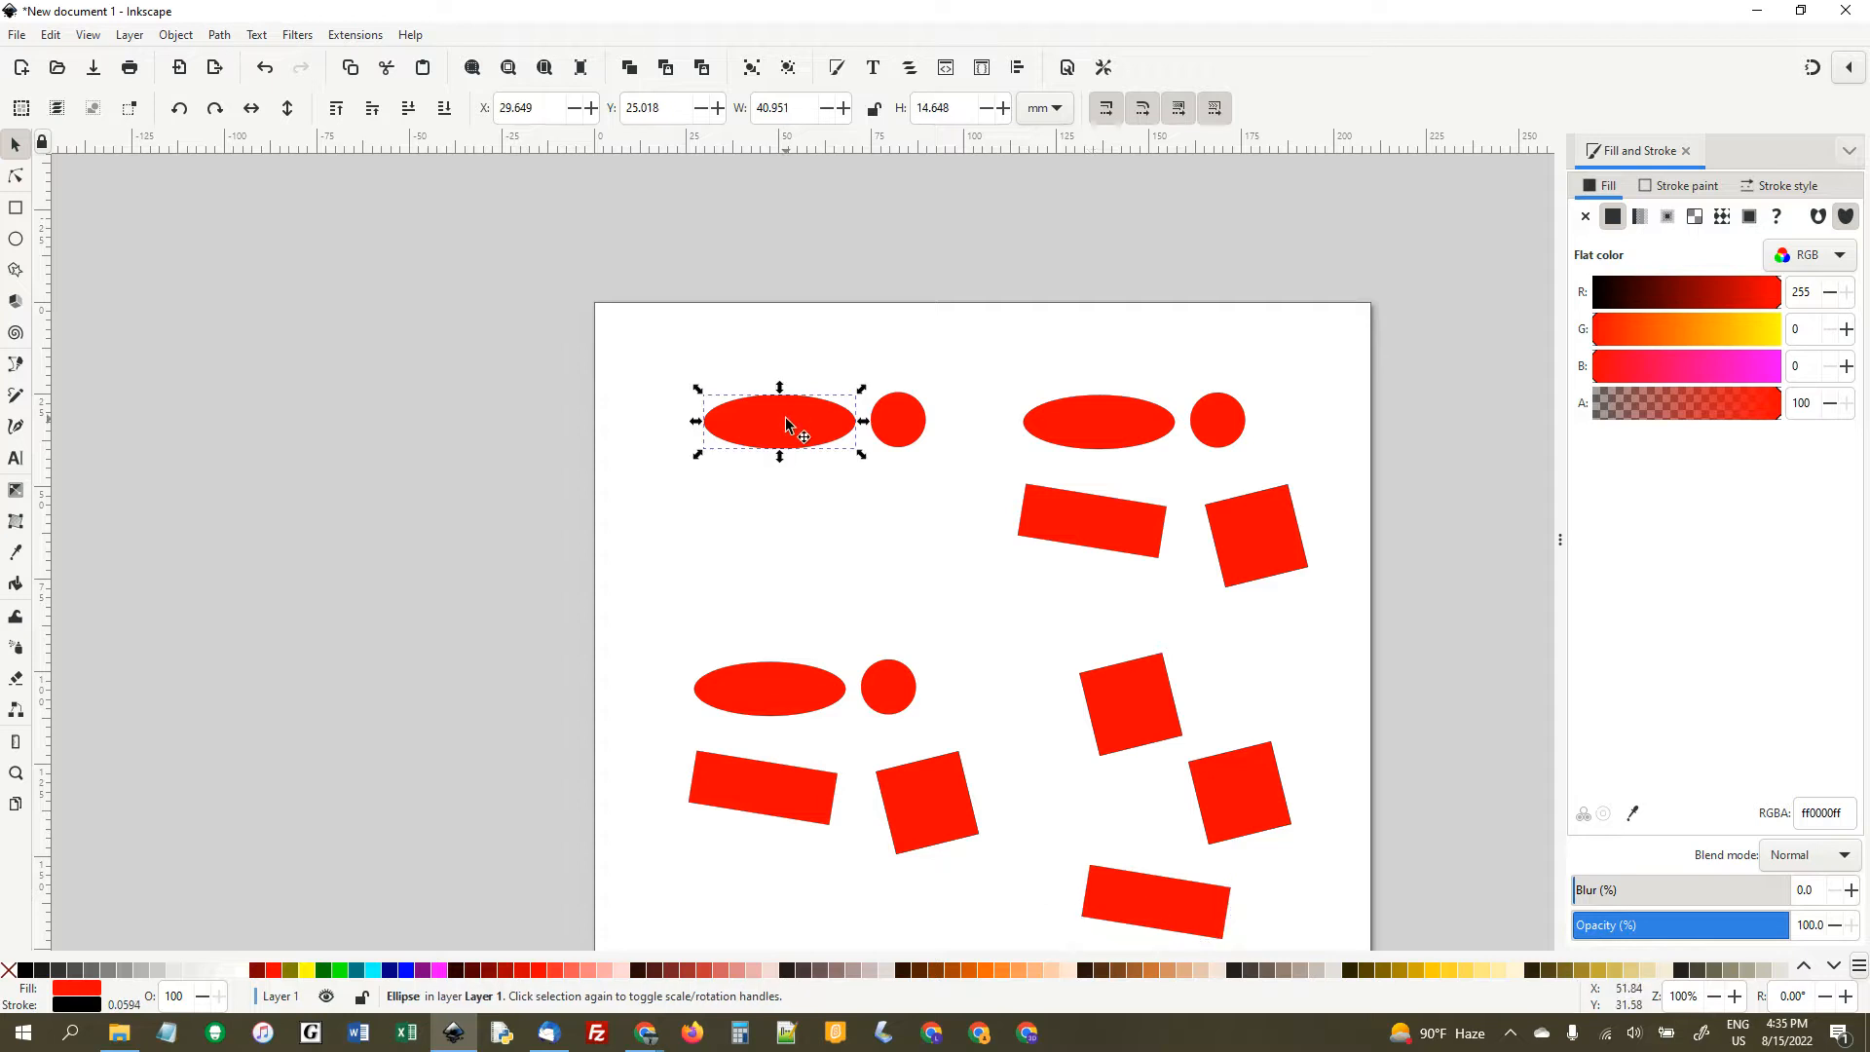
pyautogui.click(176, 36)
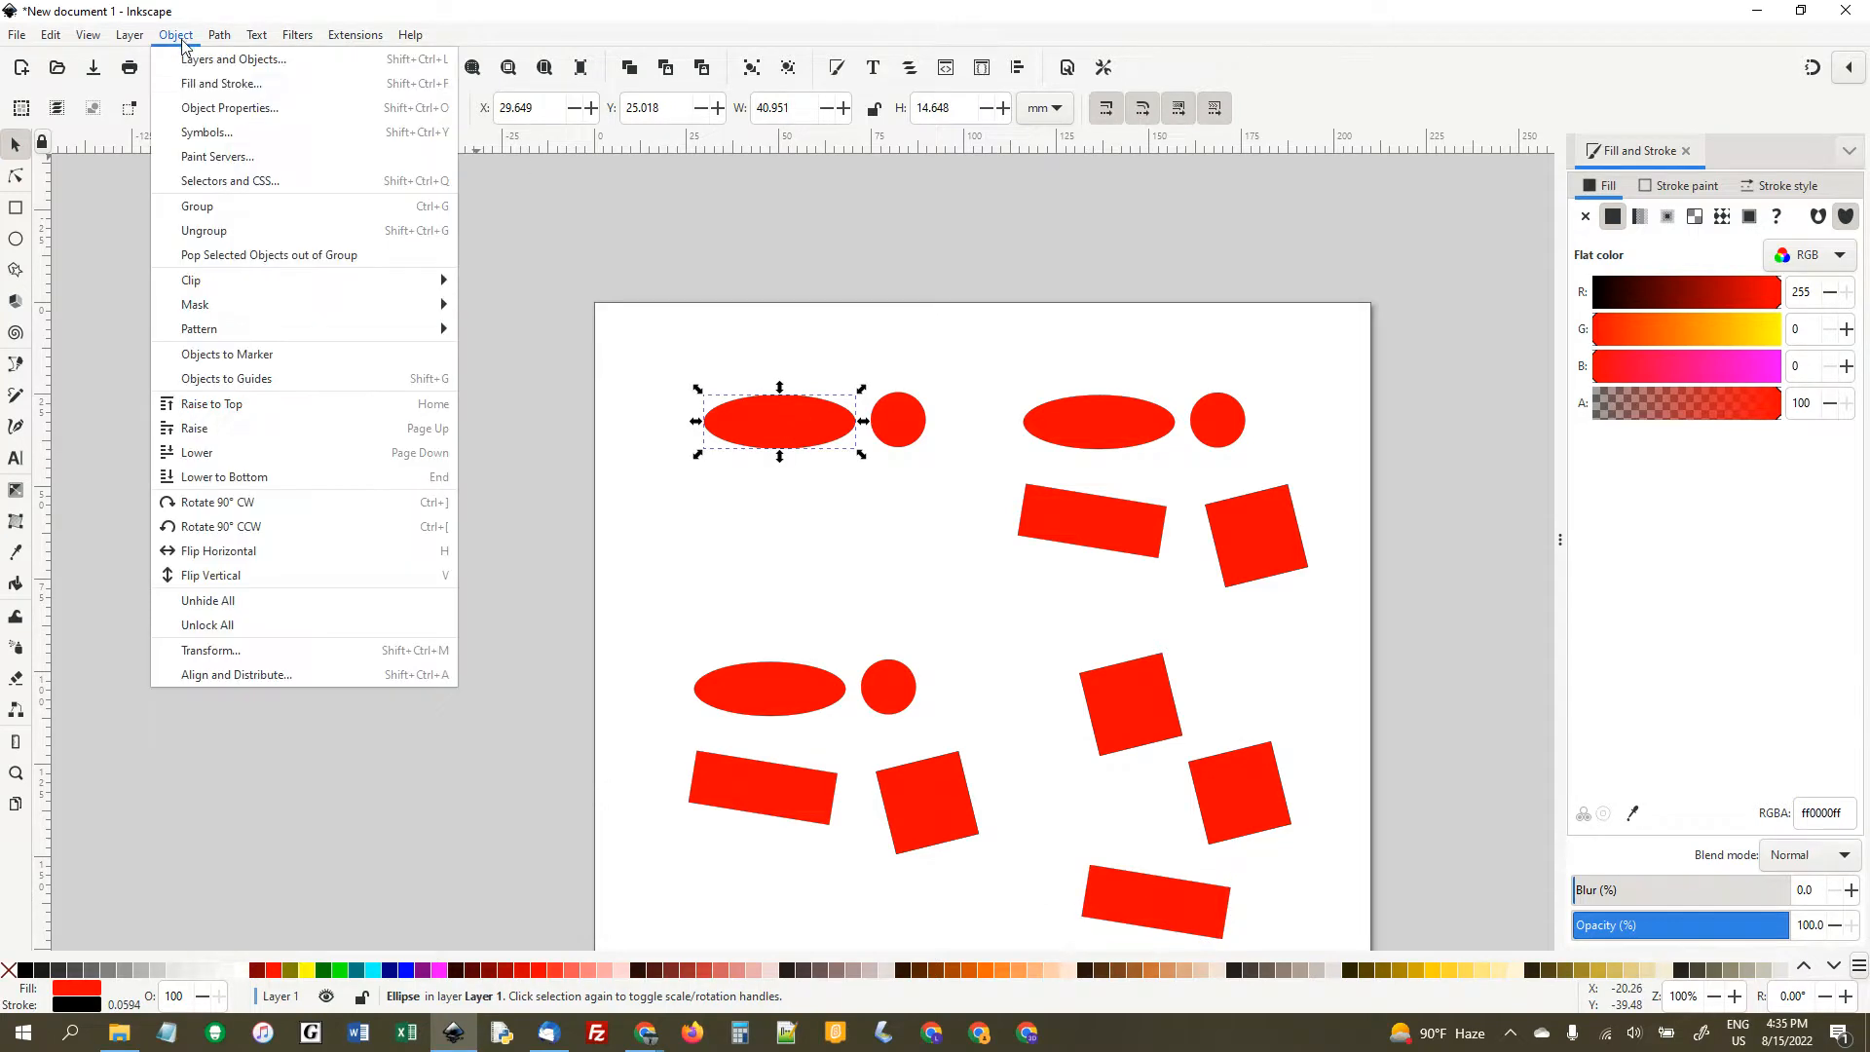
pyautogui.click(232, 84)
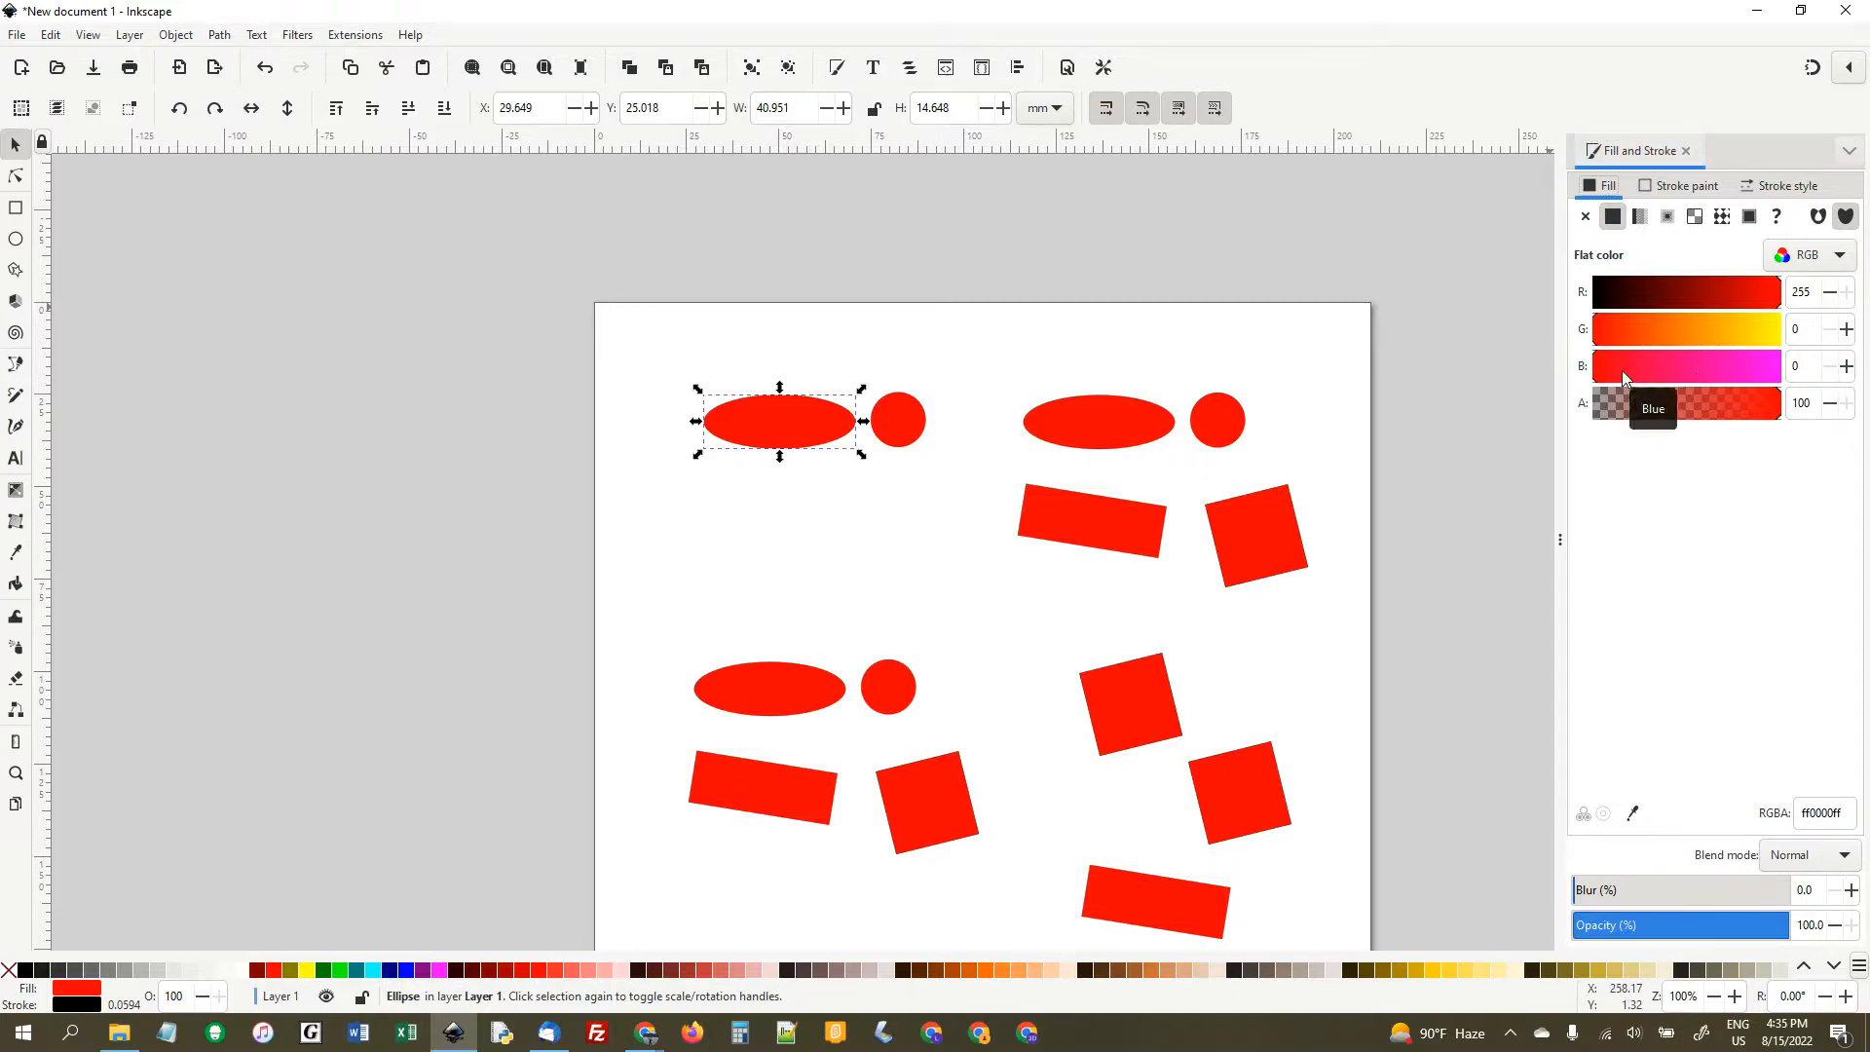
pyautogui.click(1832, 256)
pyautogui.click(1831, 258)
pyautogui.moveTo(1733, 313)
pyautogui.mouseDown()
pyautogui.moveTo(1654, 306)
pyautogui.moveTo(1749, 298)
pyautogui.moveTo(1691, 347)
pyautogui.moveTo(1758, 331)
pyautogui.moveTo(1680, 372)
pyautogui.moveTo(1629, 373)
pyautogui.moveTo(1781, 372)
pyautogui.mouseUp()
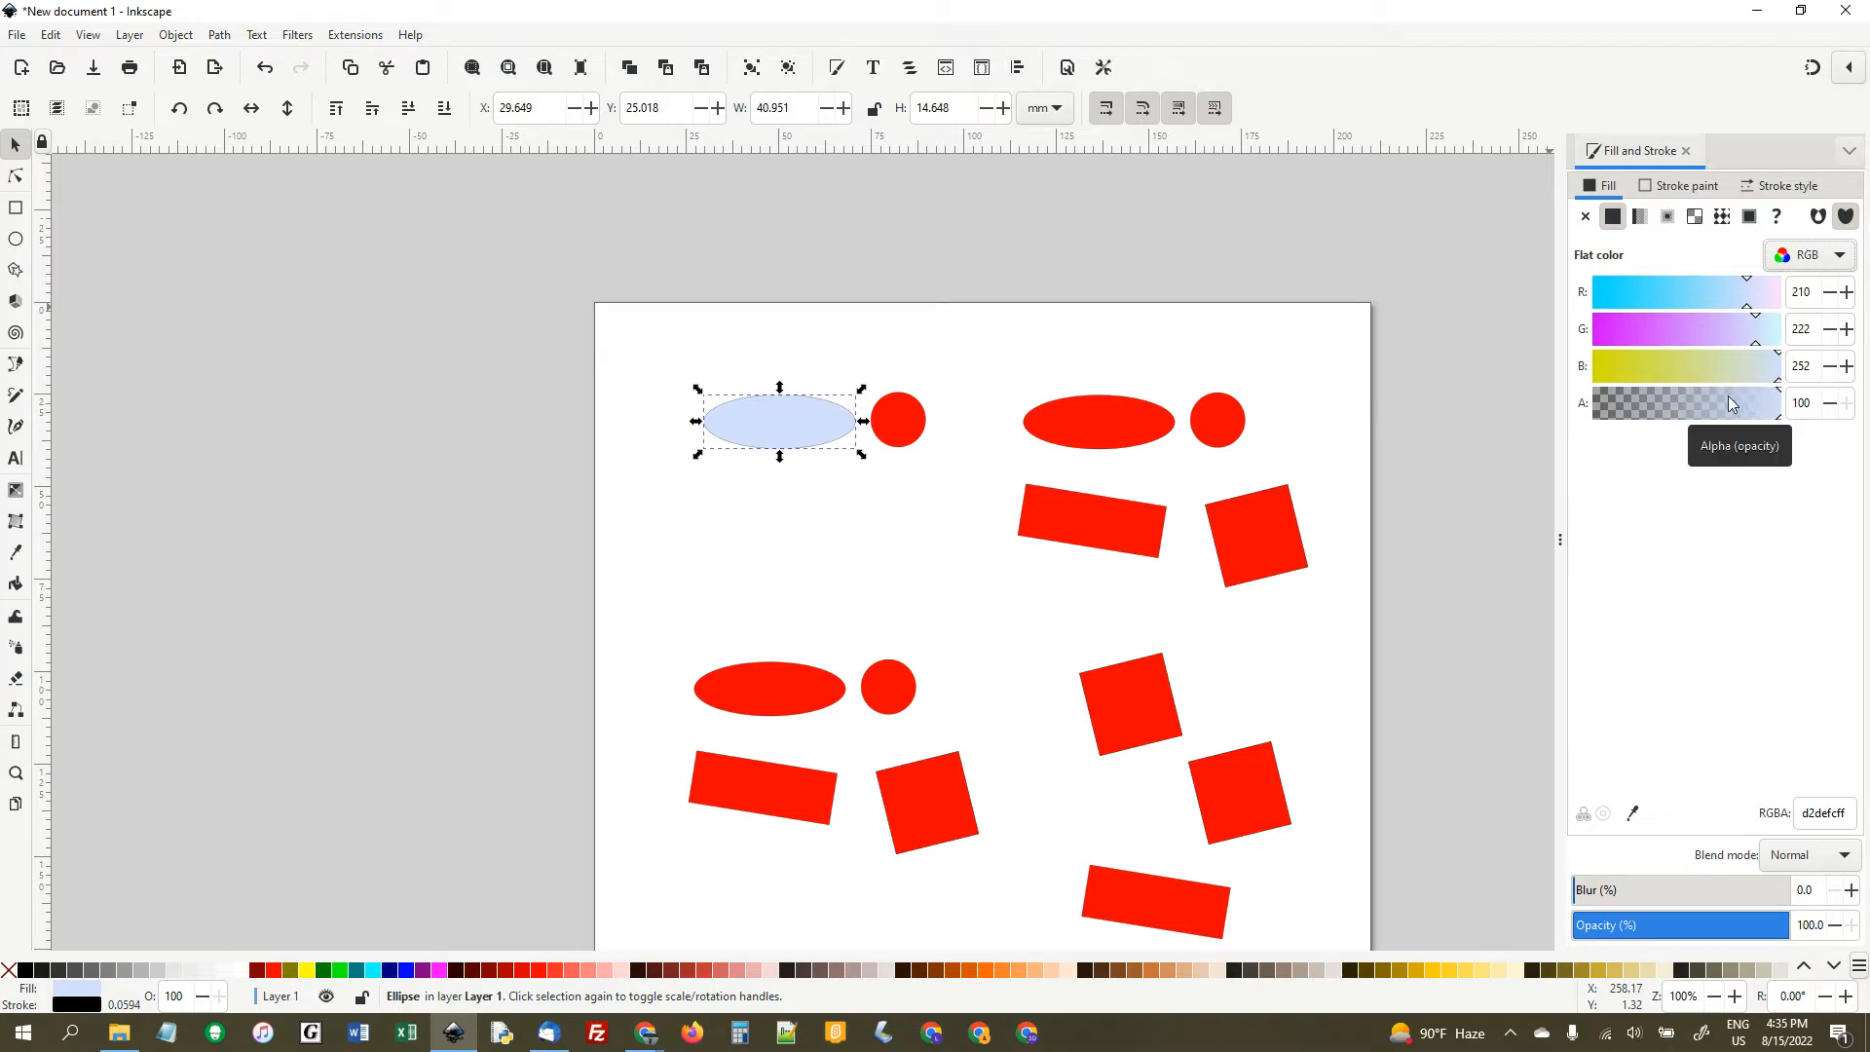
# - Recolour the upper-left ellipse's fill to red with RGB values 255, 0 and 0
pyautogui.doubleClick(1810, 295)
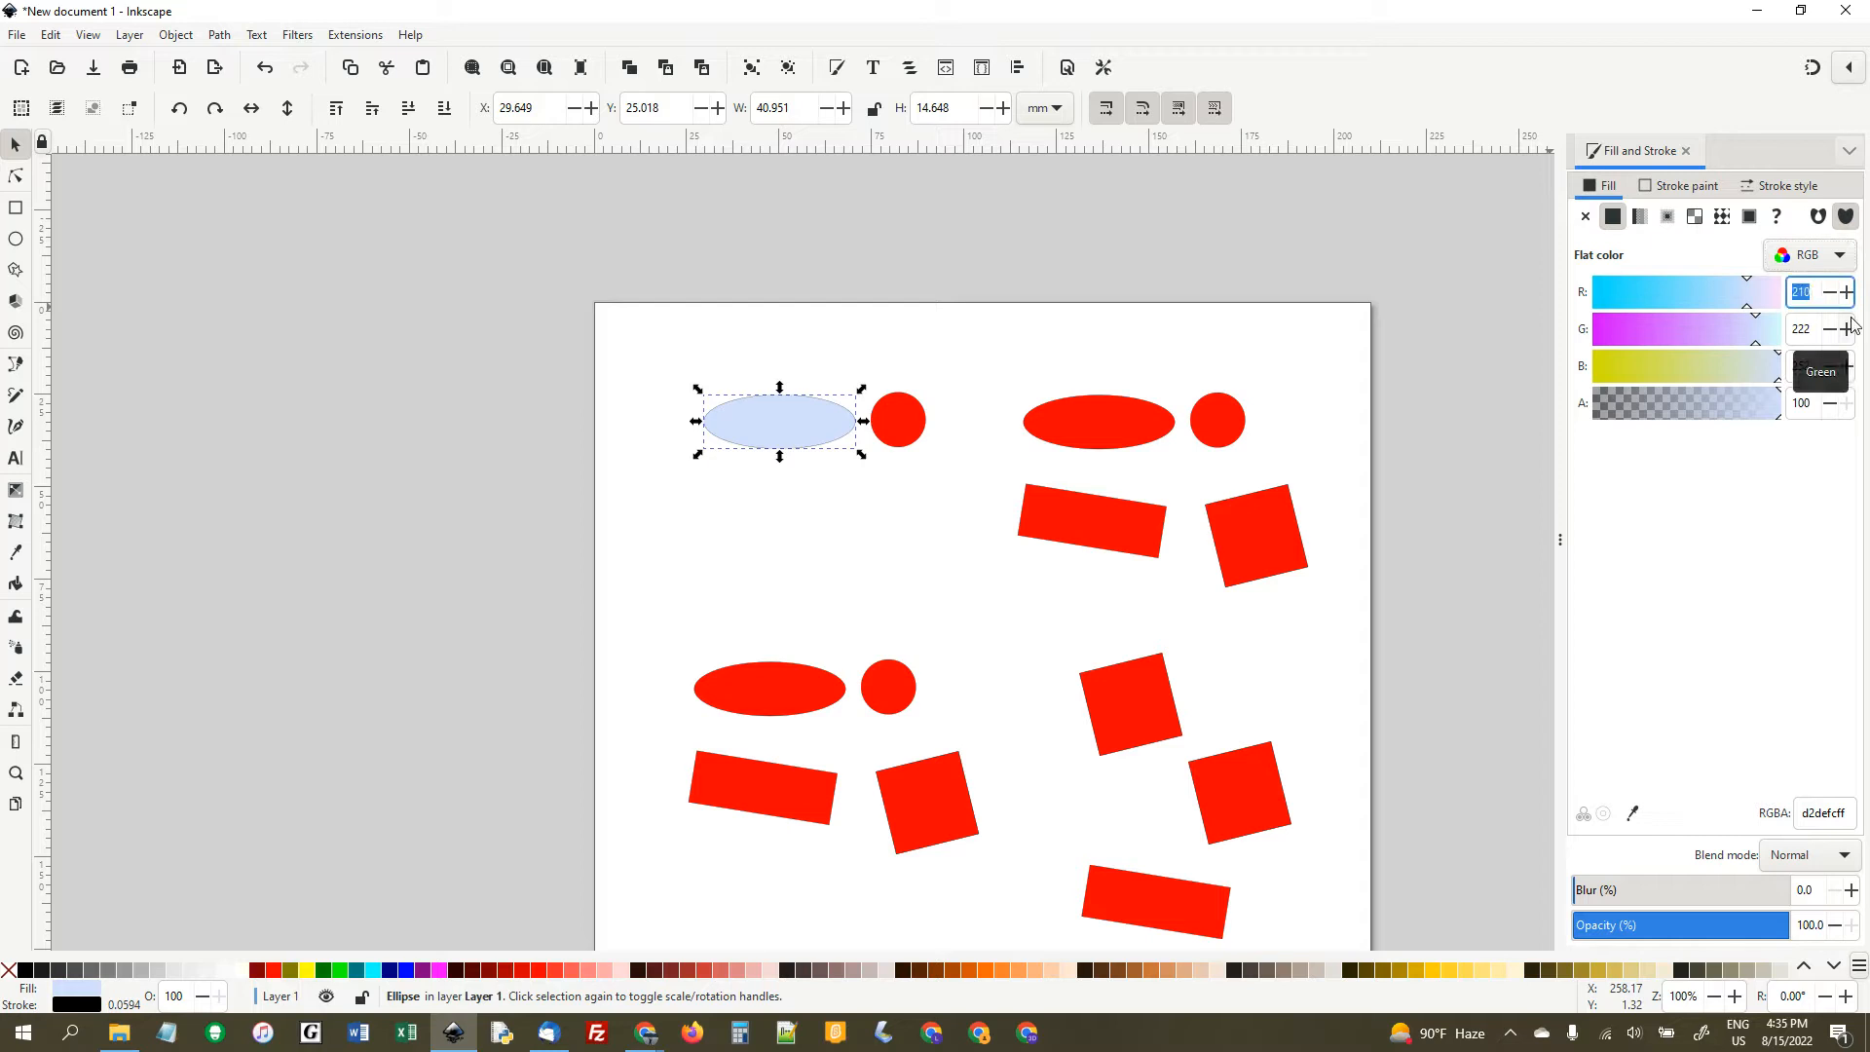
pyautogui.write('255')
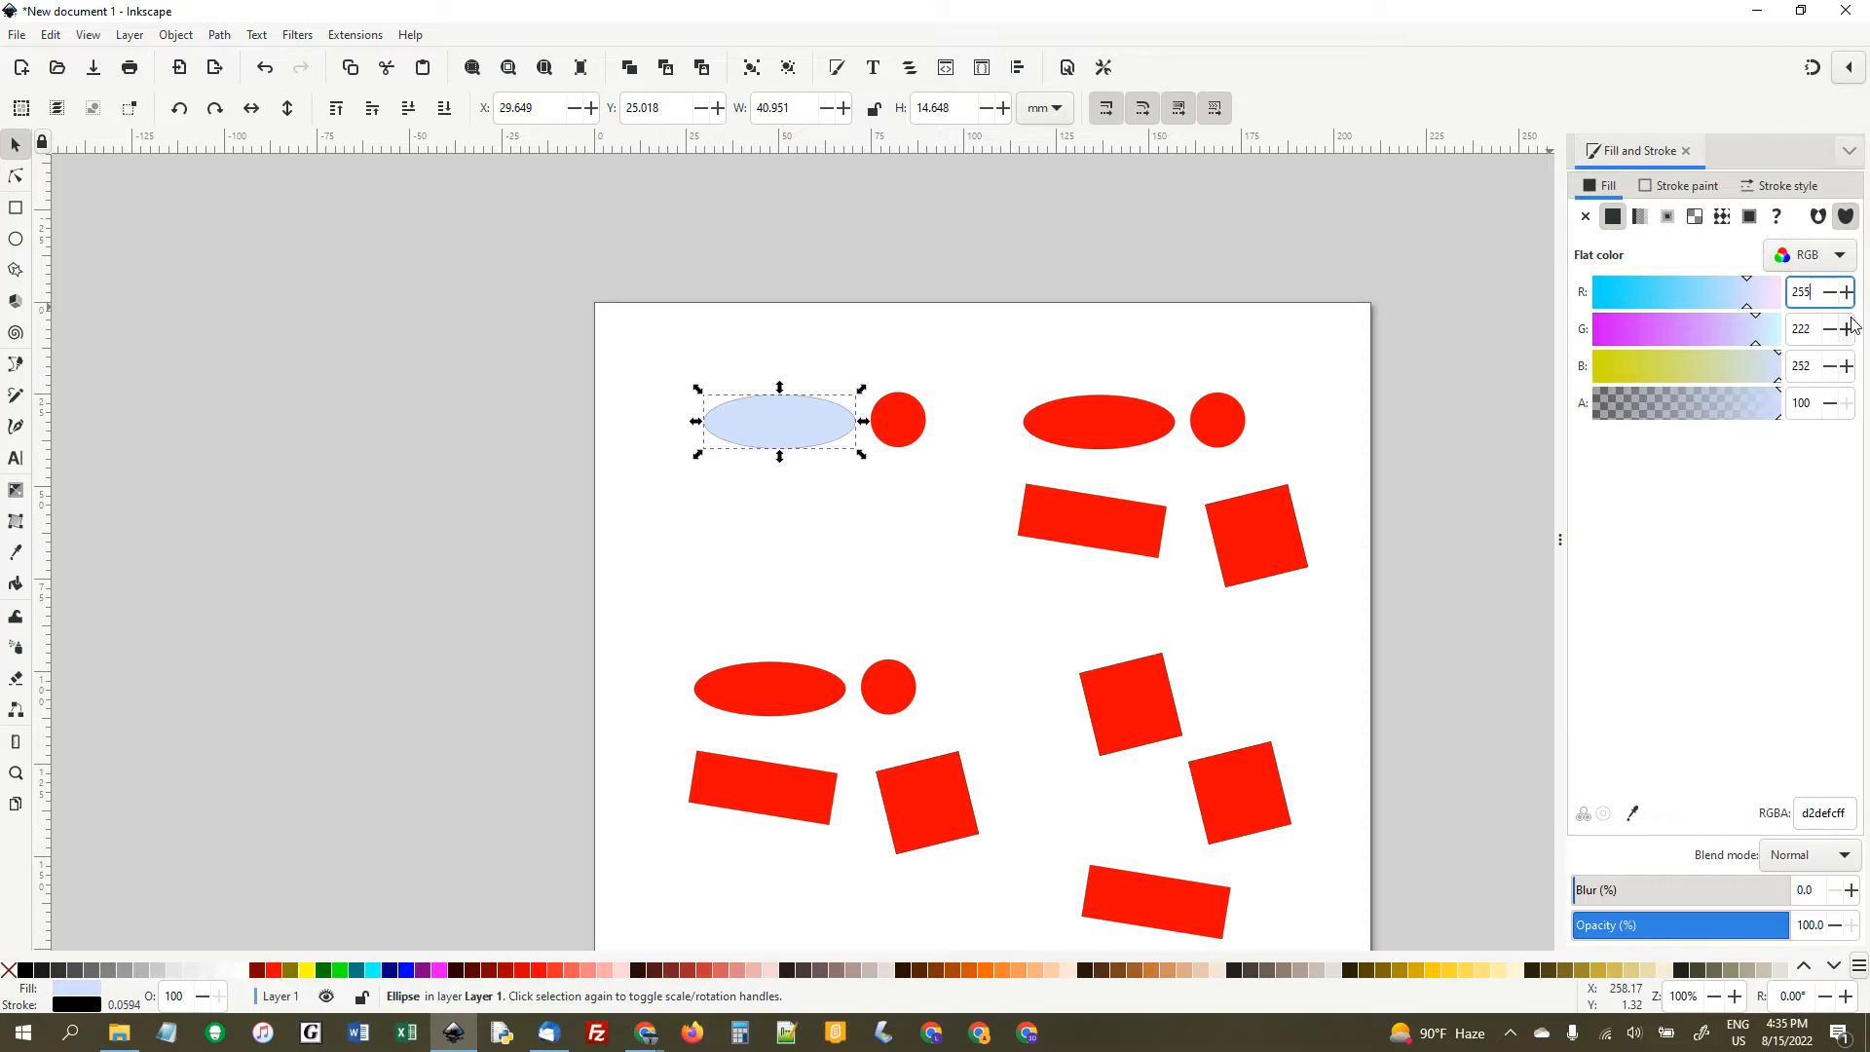
pyautogui.press('Tab')
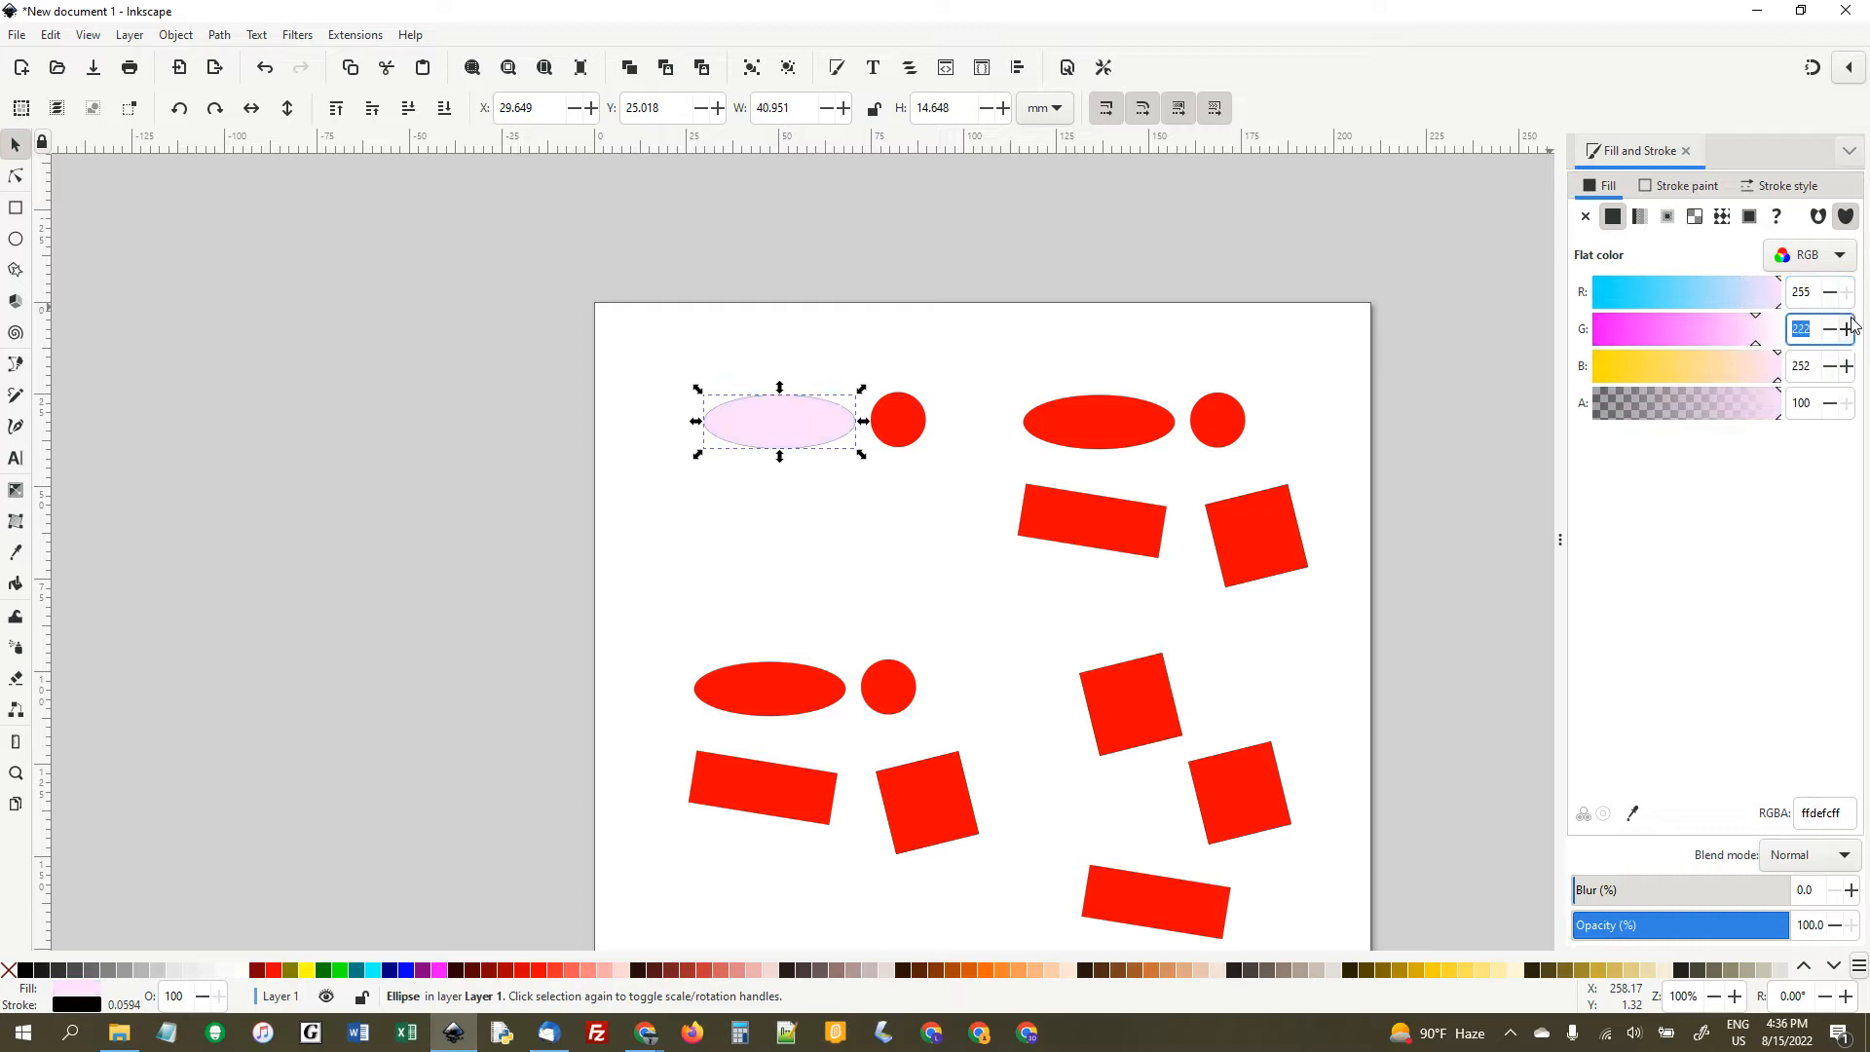
pyautogui.write('0')
pyautogui.press('Tab')
pyautogui.write('0')
pyautogui.press('Tab')
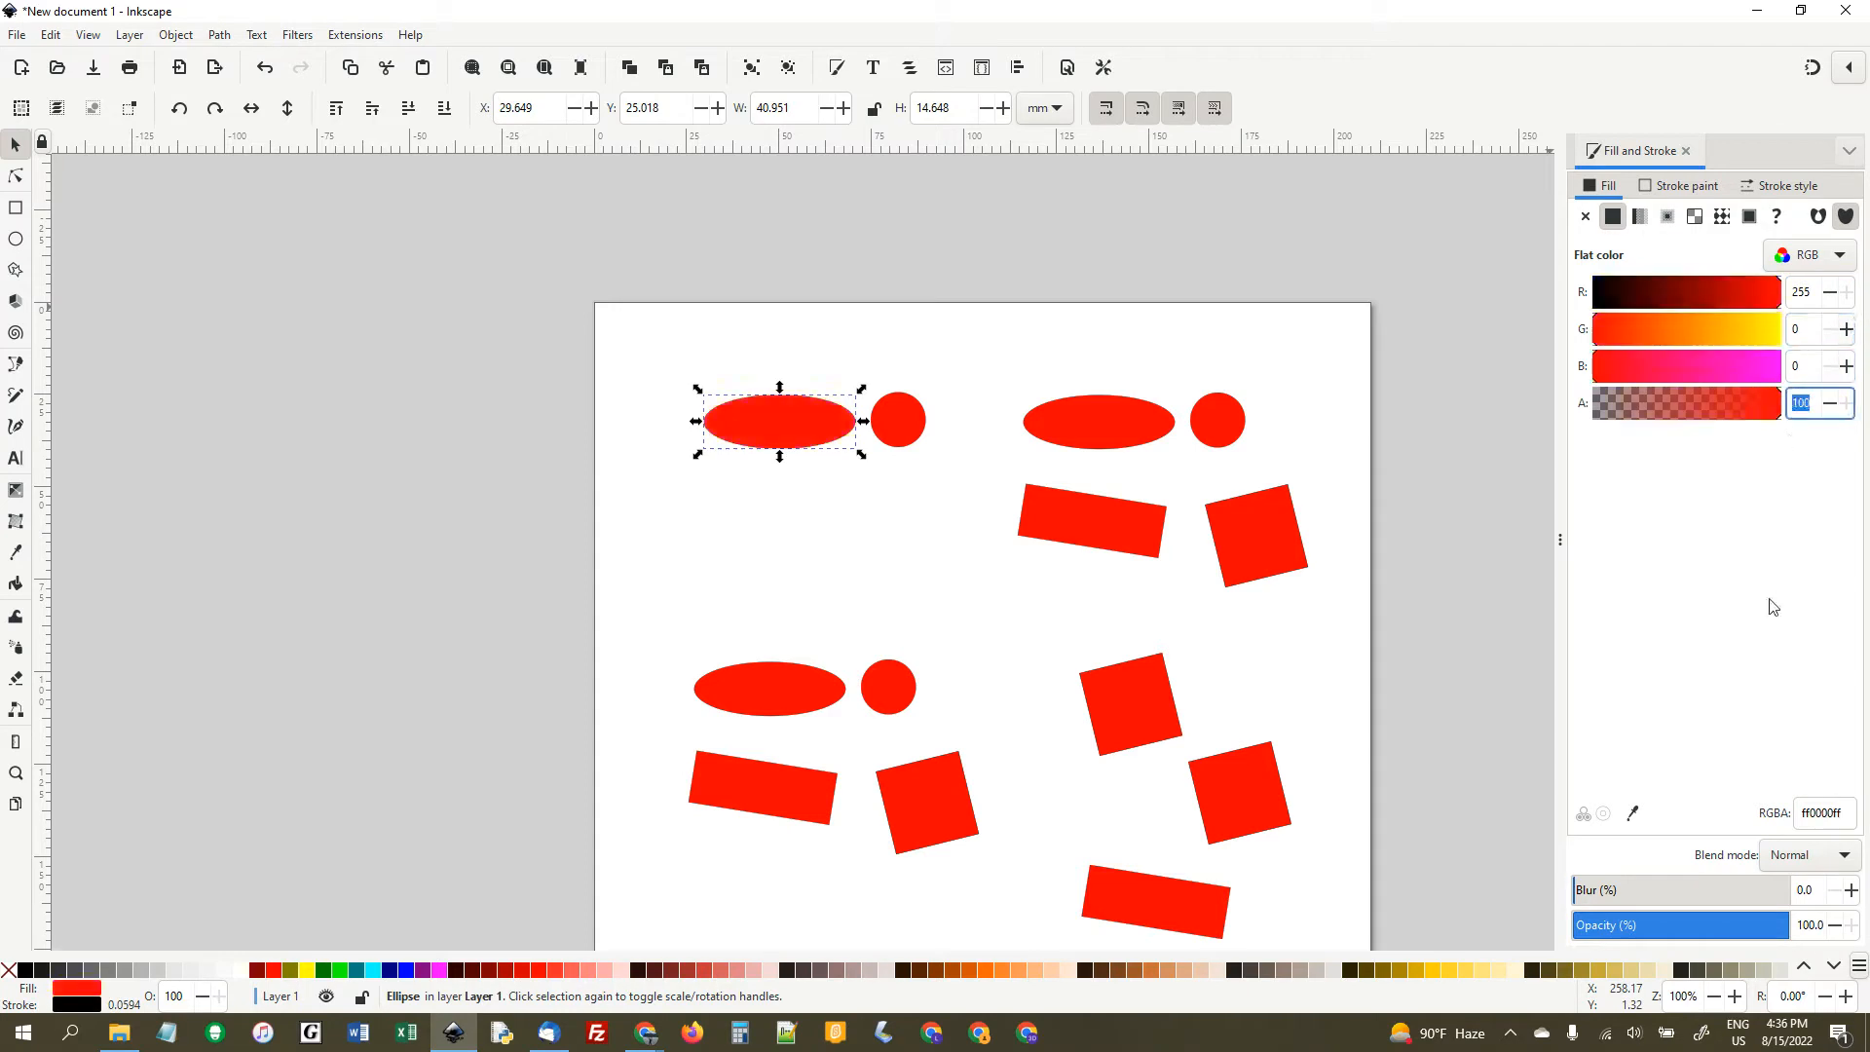
# - Recolour the circle beside the upper-left ellipse to black by setting its red value to 0
pyautogui.click(905, 429)
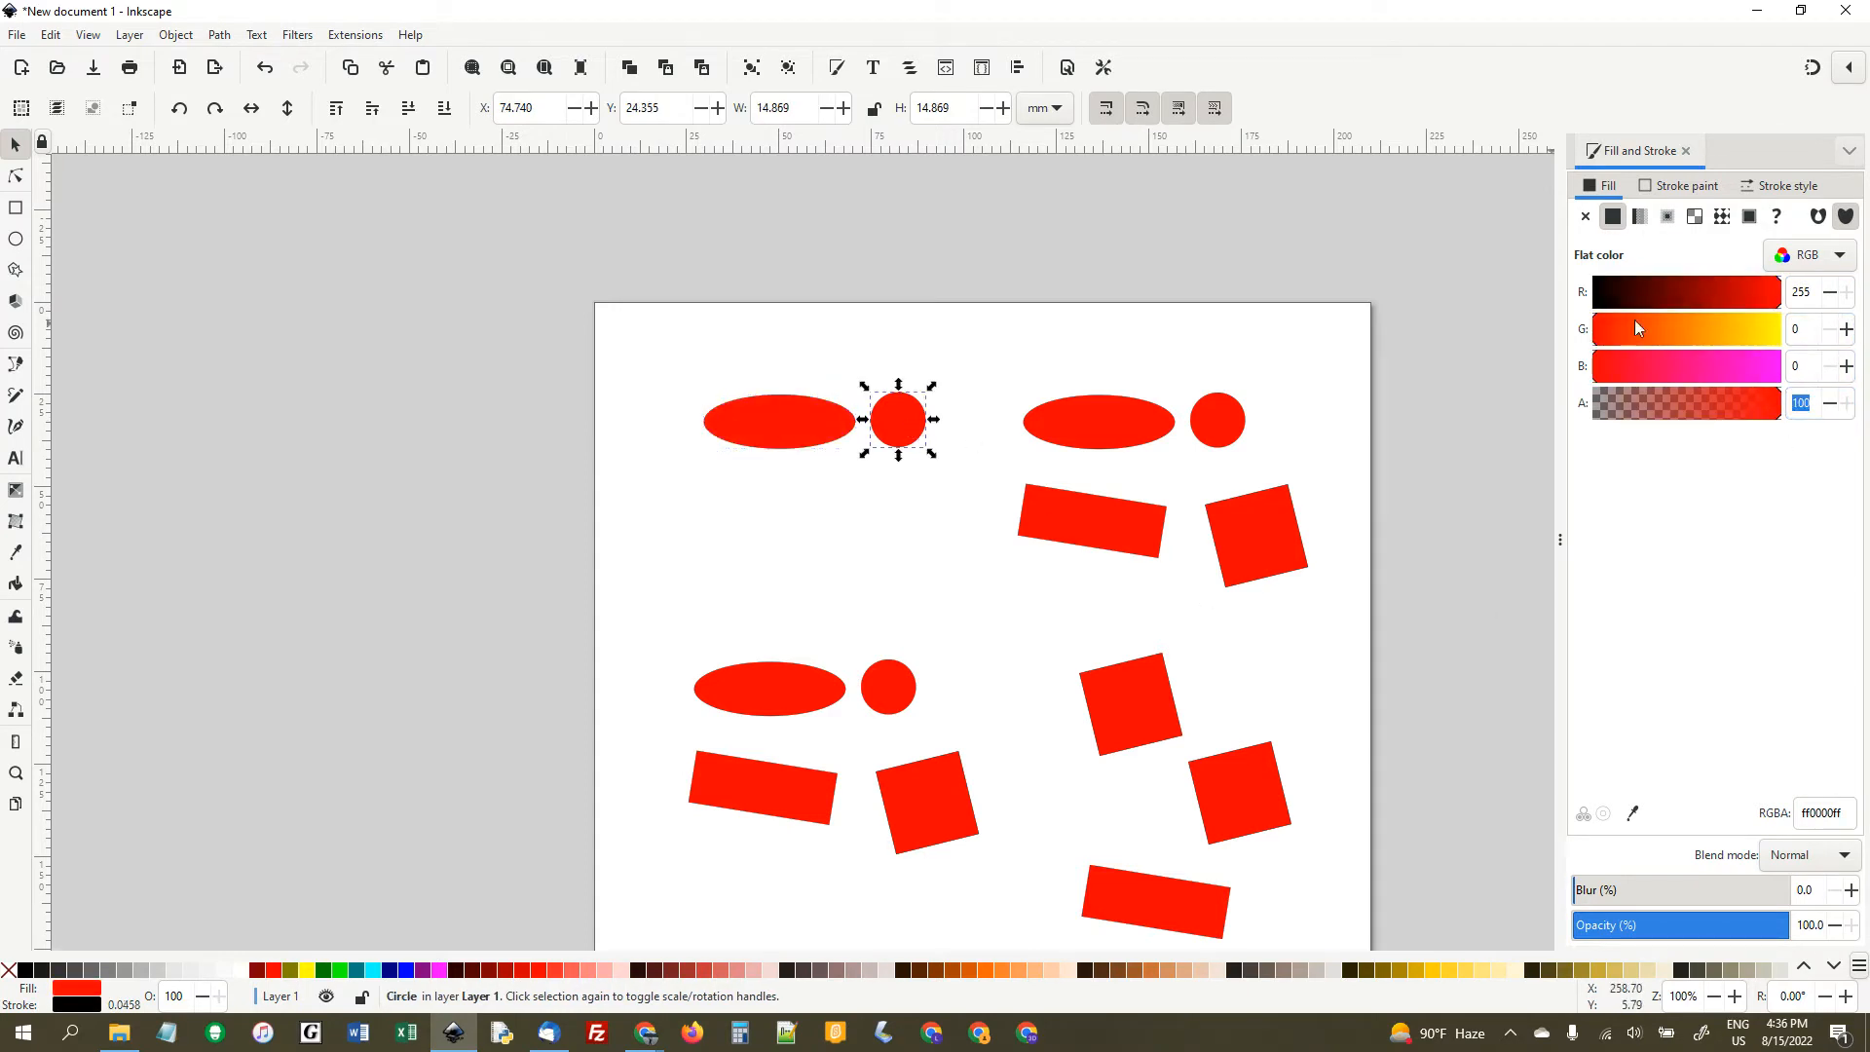
pyautogui.doubleClick(1799, 293)
pyautogui.write('0')
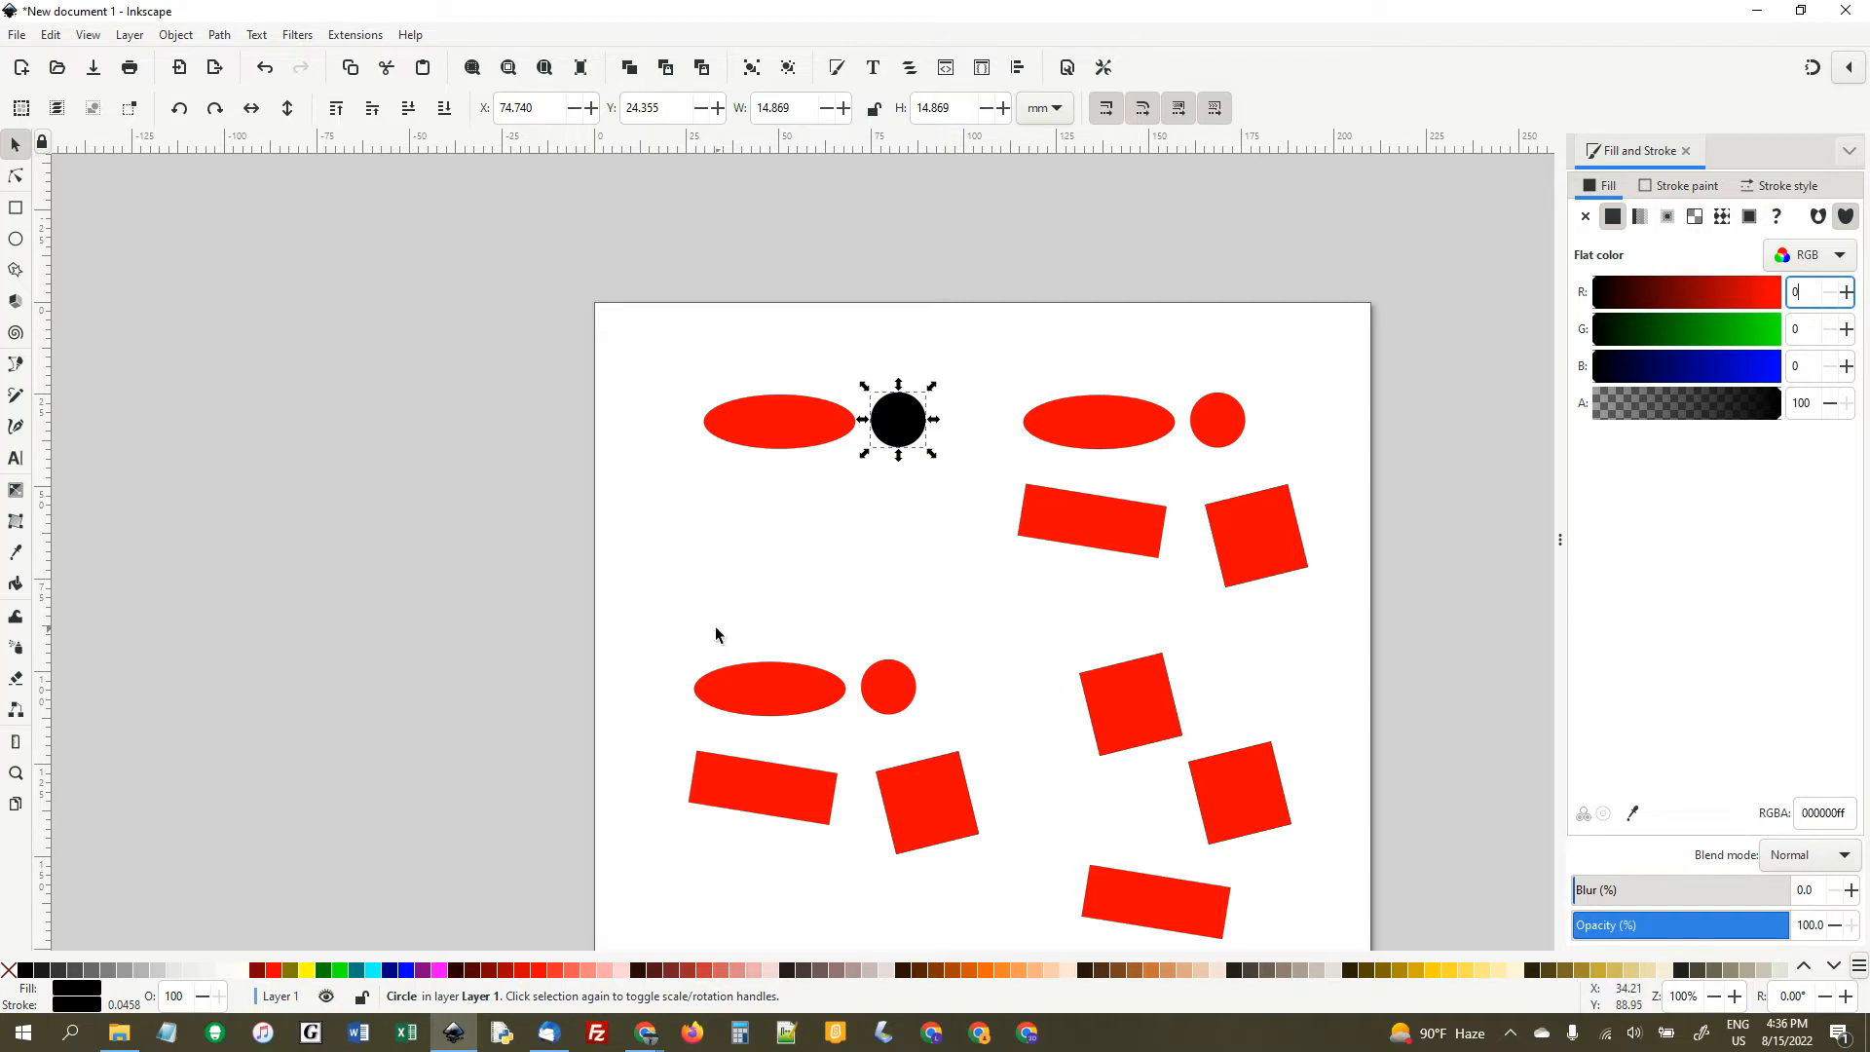
# - Delete all the shapes in the lower half of the page together
pyautogui.moveTo(653, 586); pyautogui.dragTo(1329, 955)
pyautogui.press('Delete')
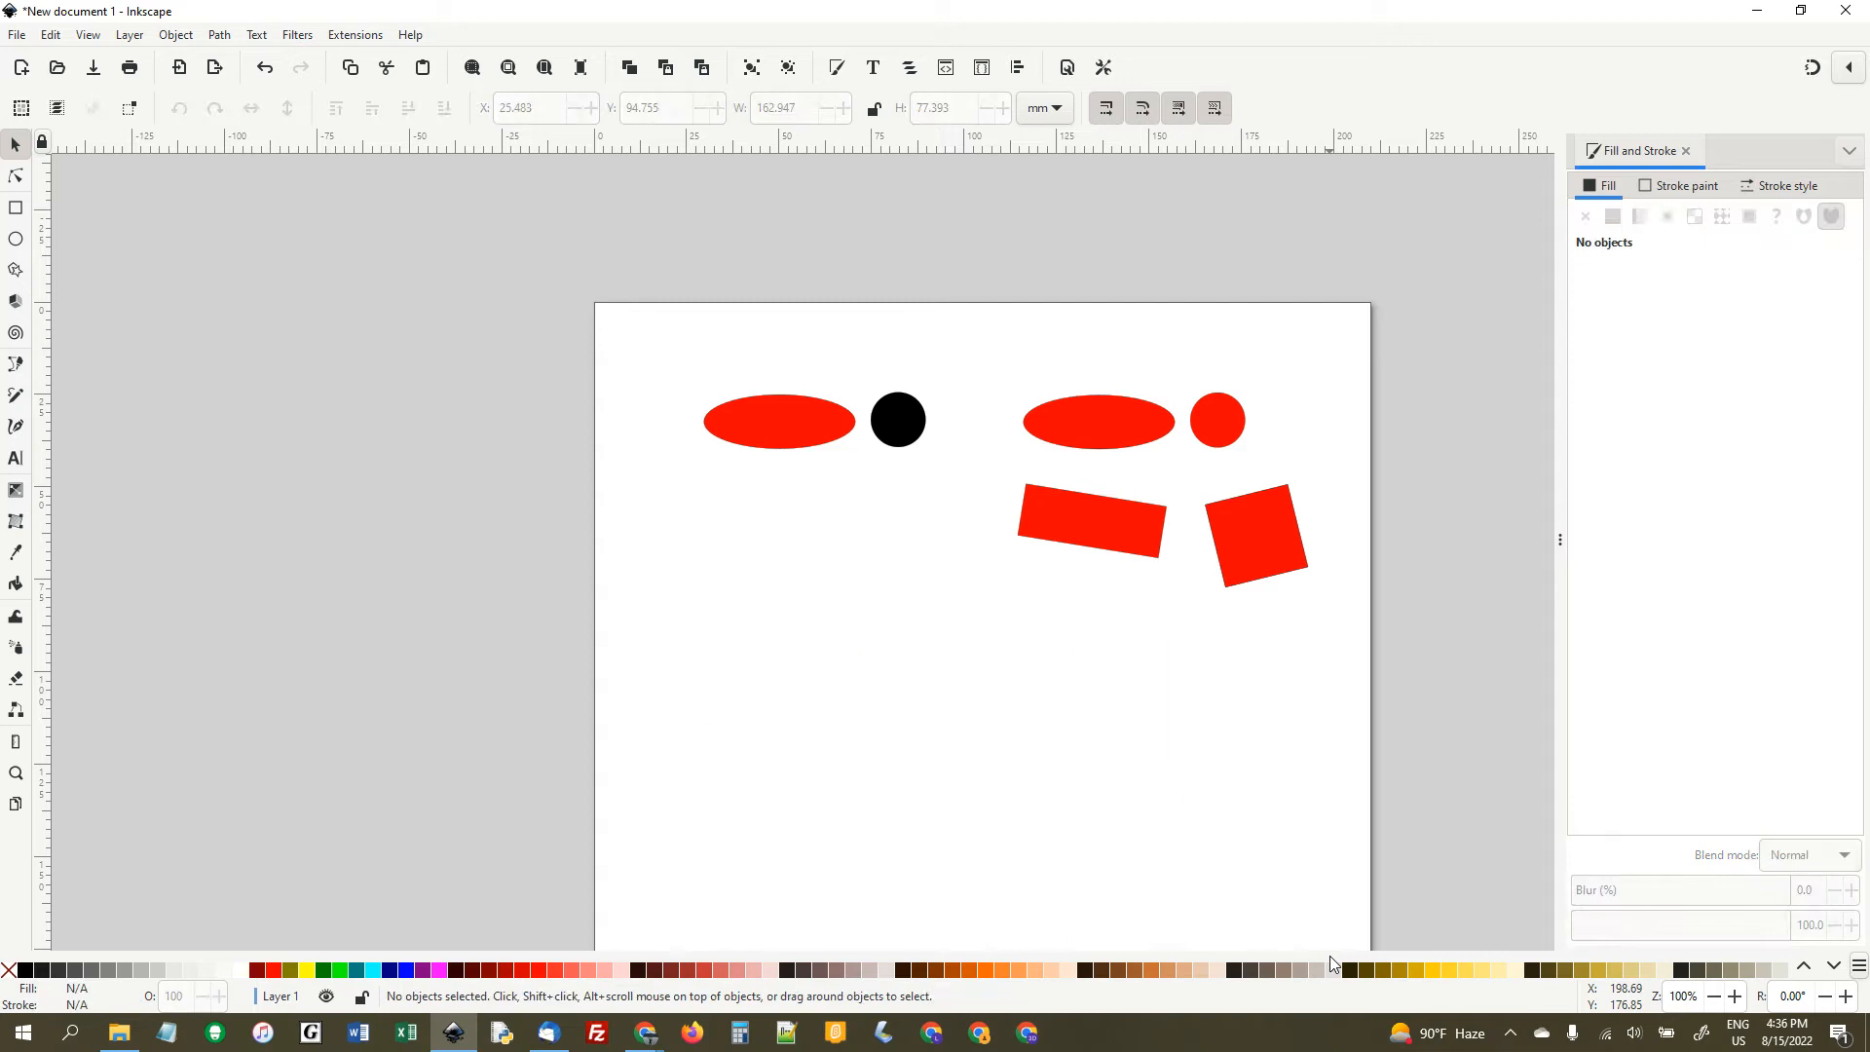
# - Draw a text frame about 128 by 40 mm below the shapes, enter "Hey there" and replace it with "August"
pyautogui.click(16, 458)
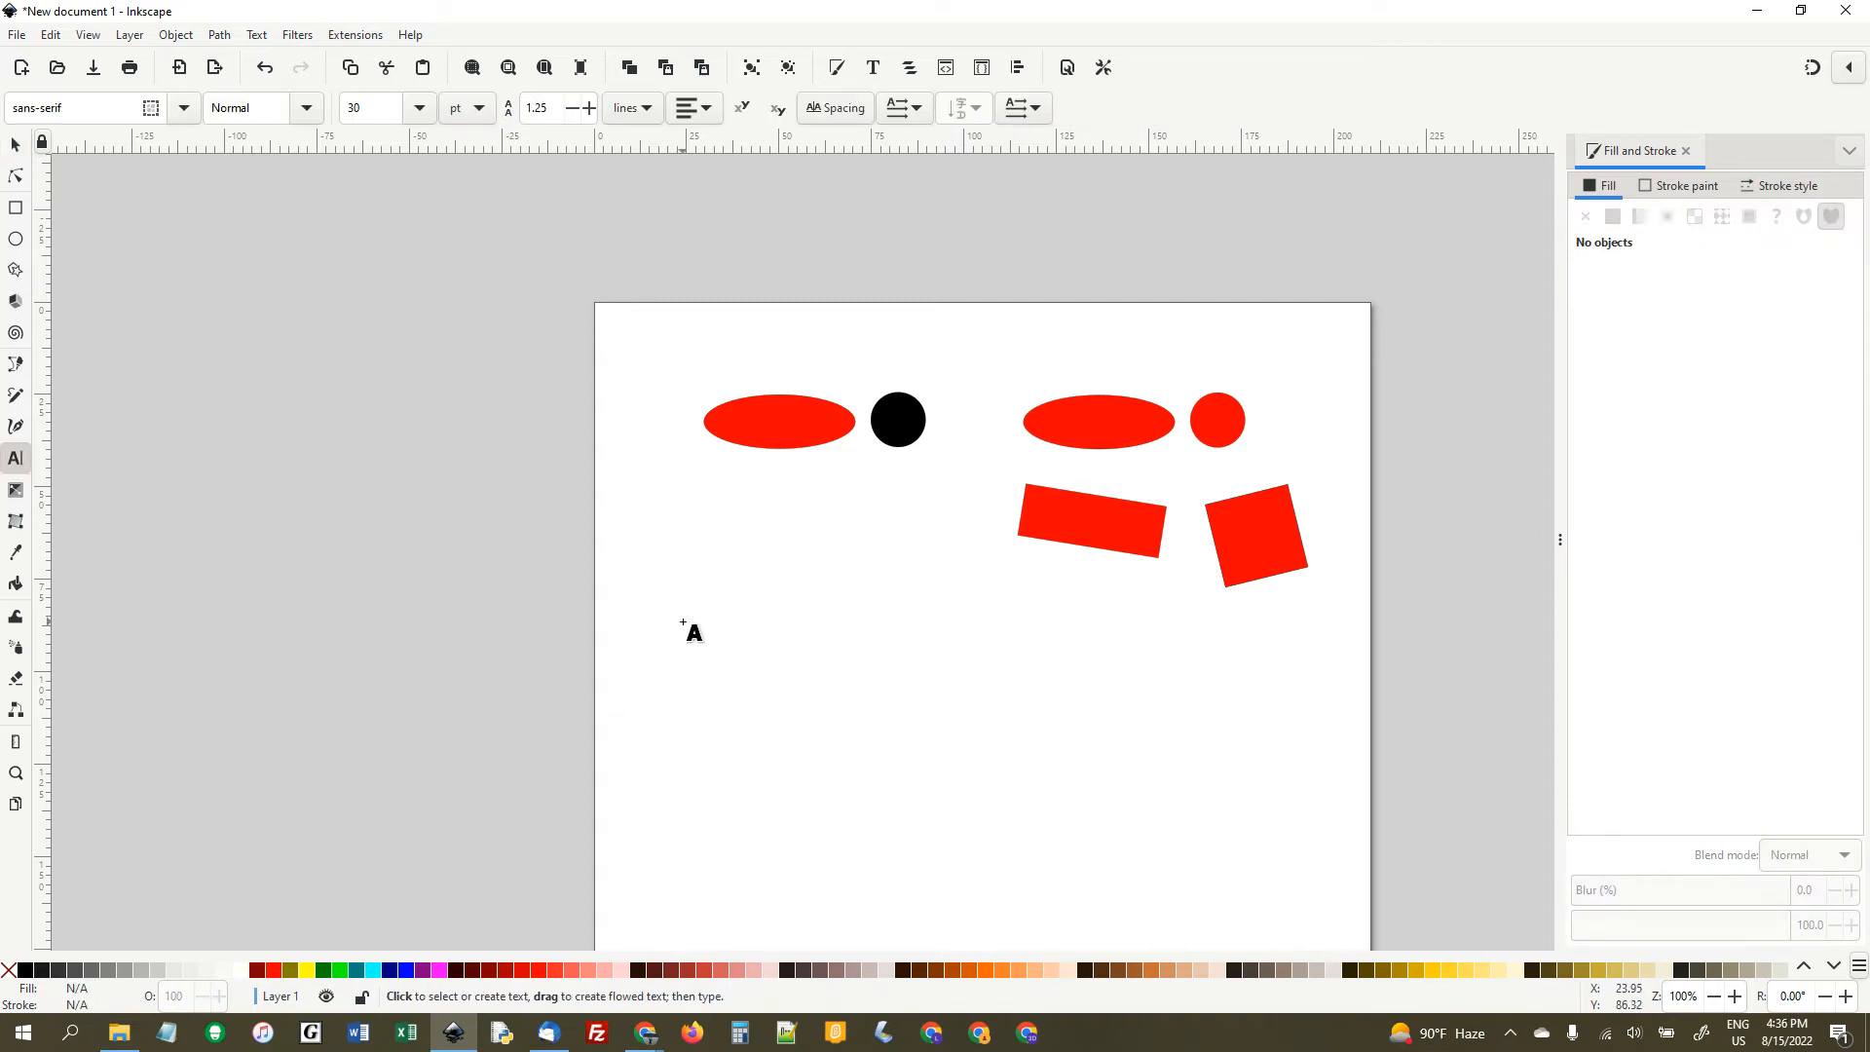
pyautogui.moveTo(683, 622); pyautogui.dragTo(1157, 768)
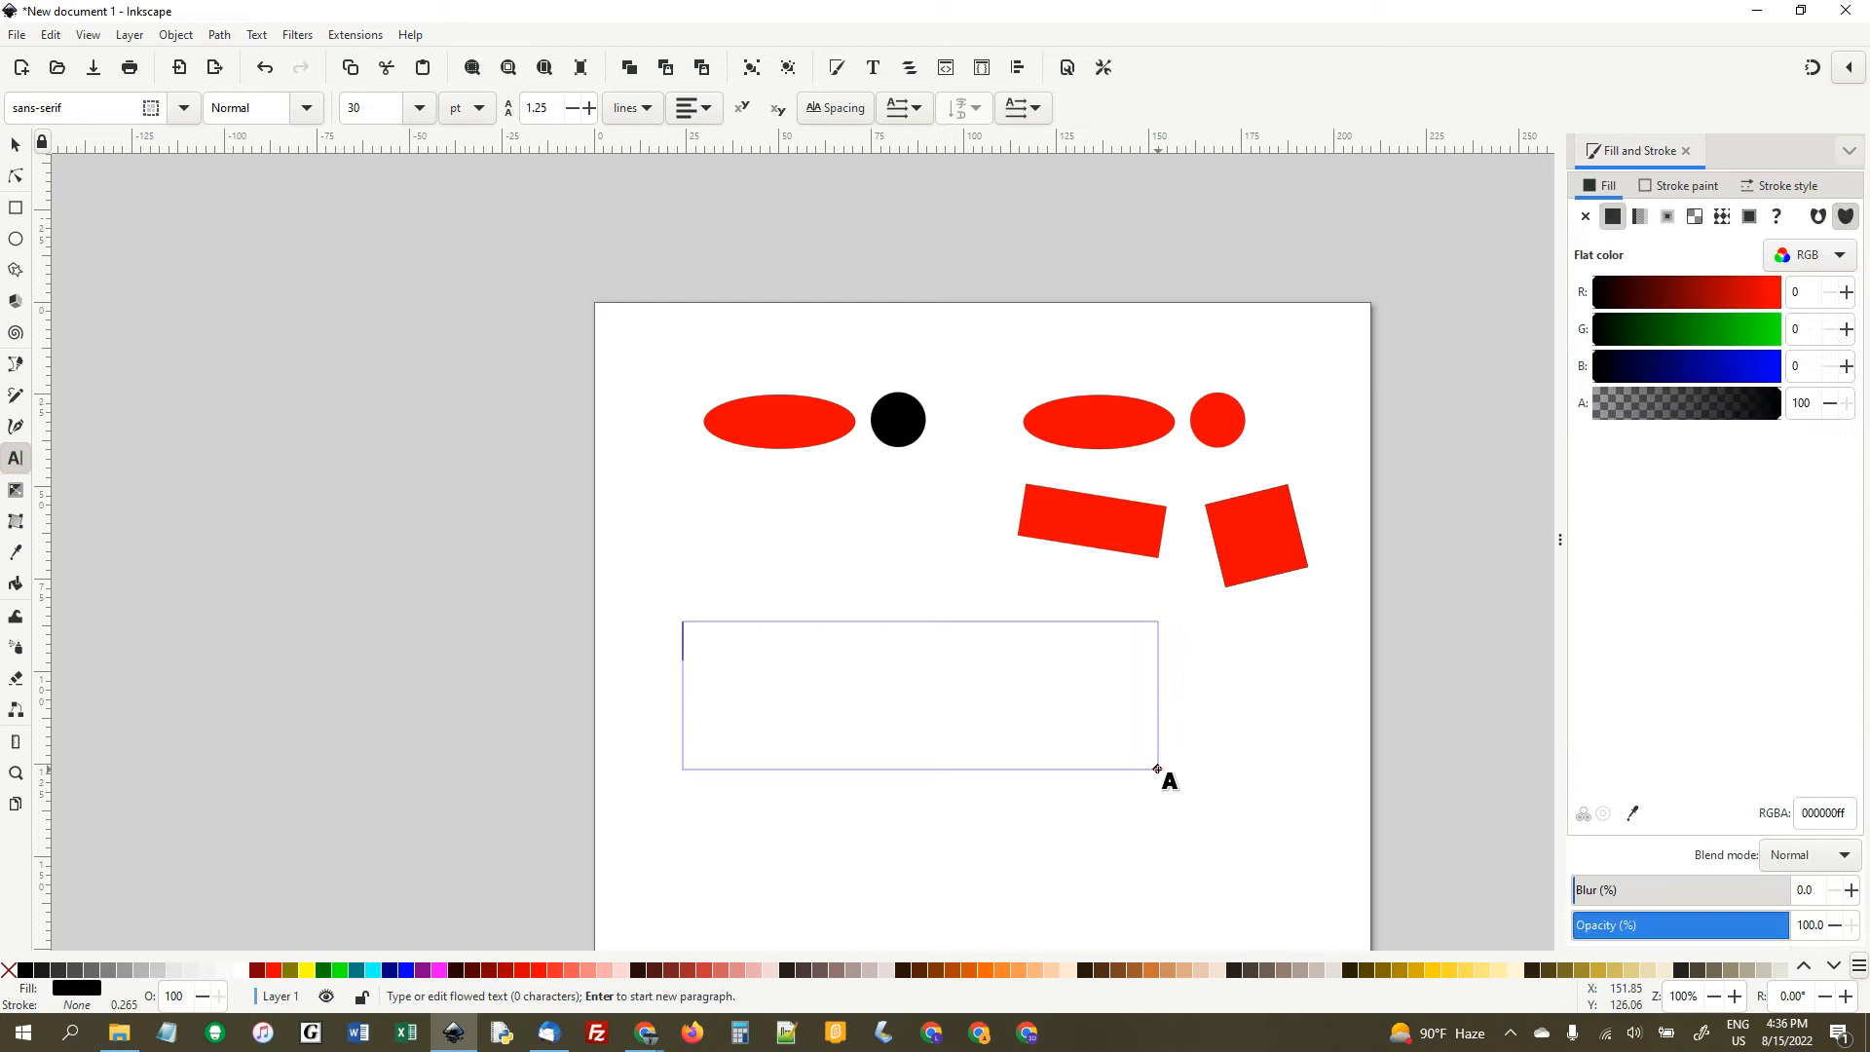
pyautogui.write('Hey there')
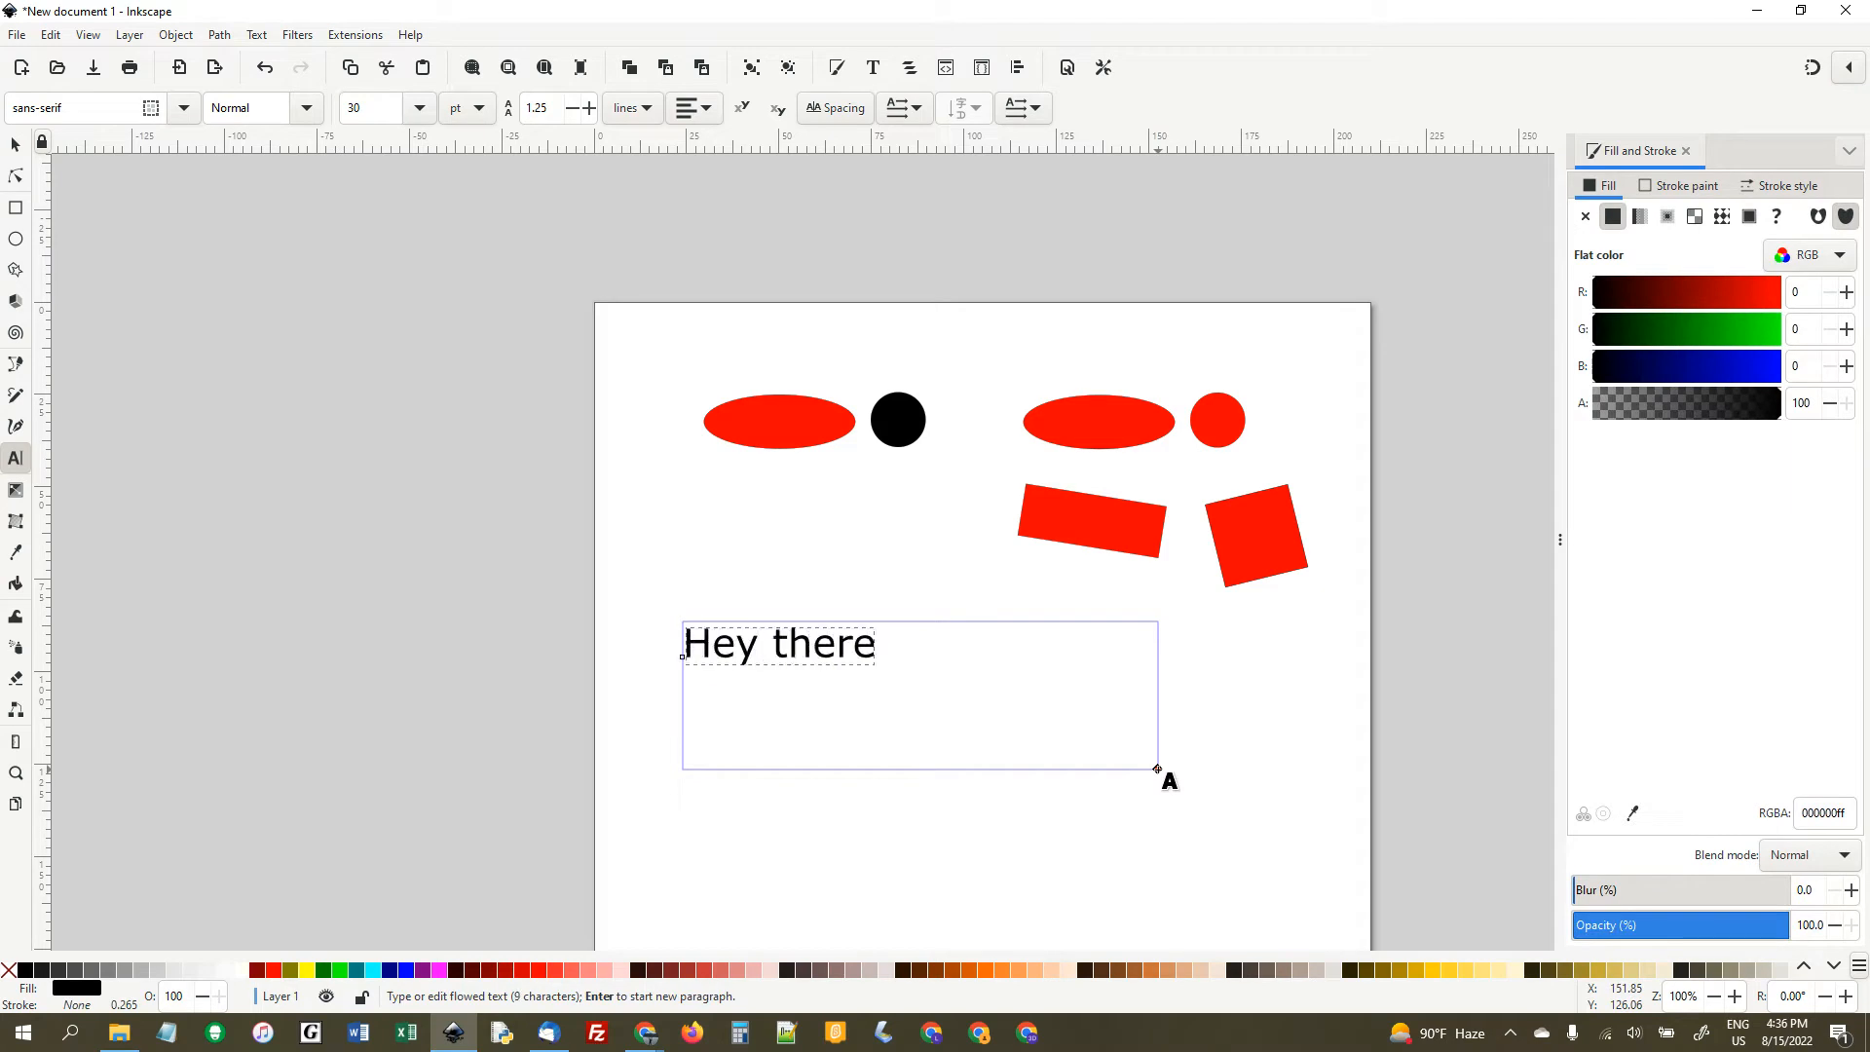
pyautogui.hotkey('ctrl', 'a')
pyautogui.write('August')
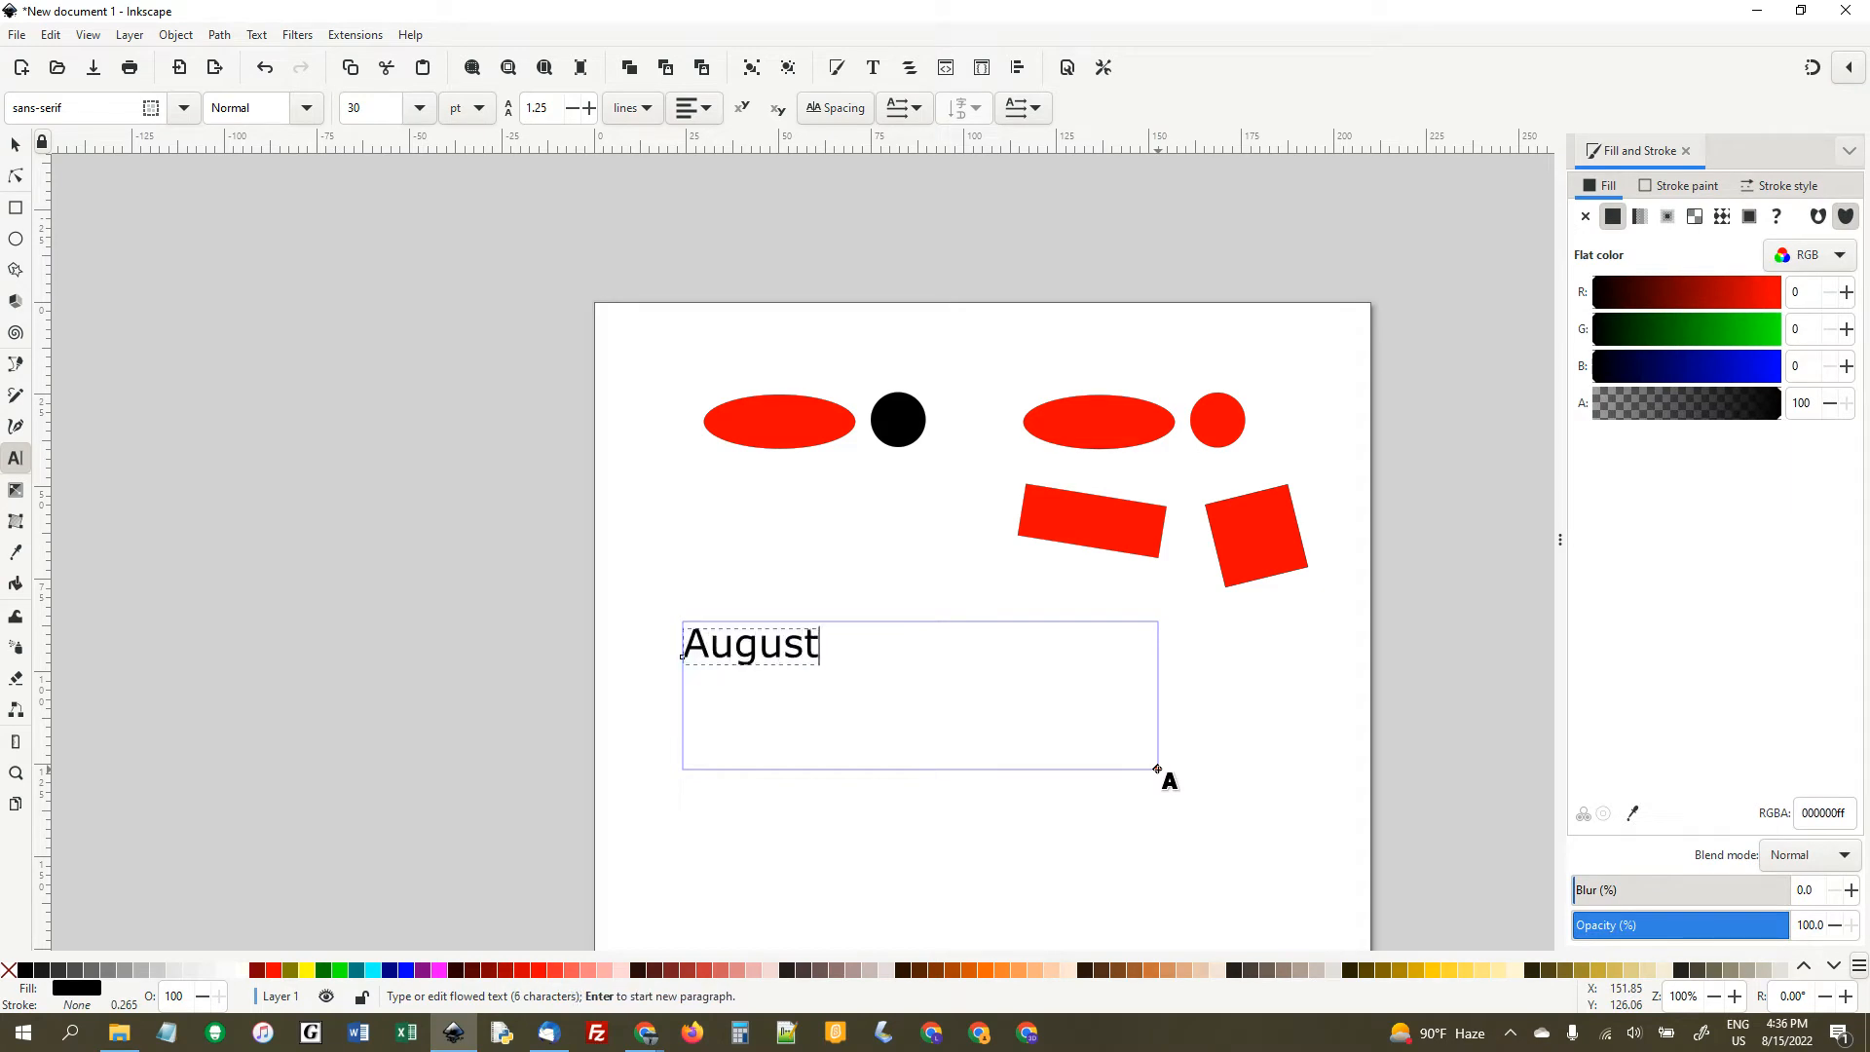
# - Change the font of the word "August" to Blackadder ITC
pyautogui.doubleClick(791, 648)
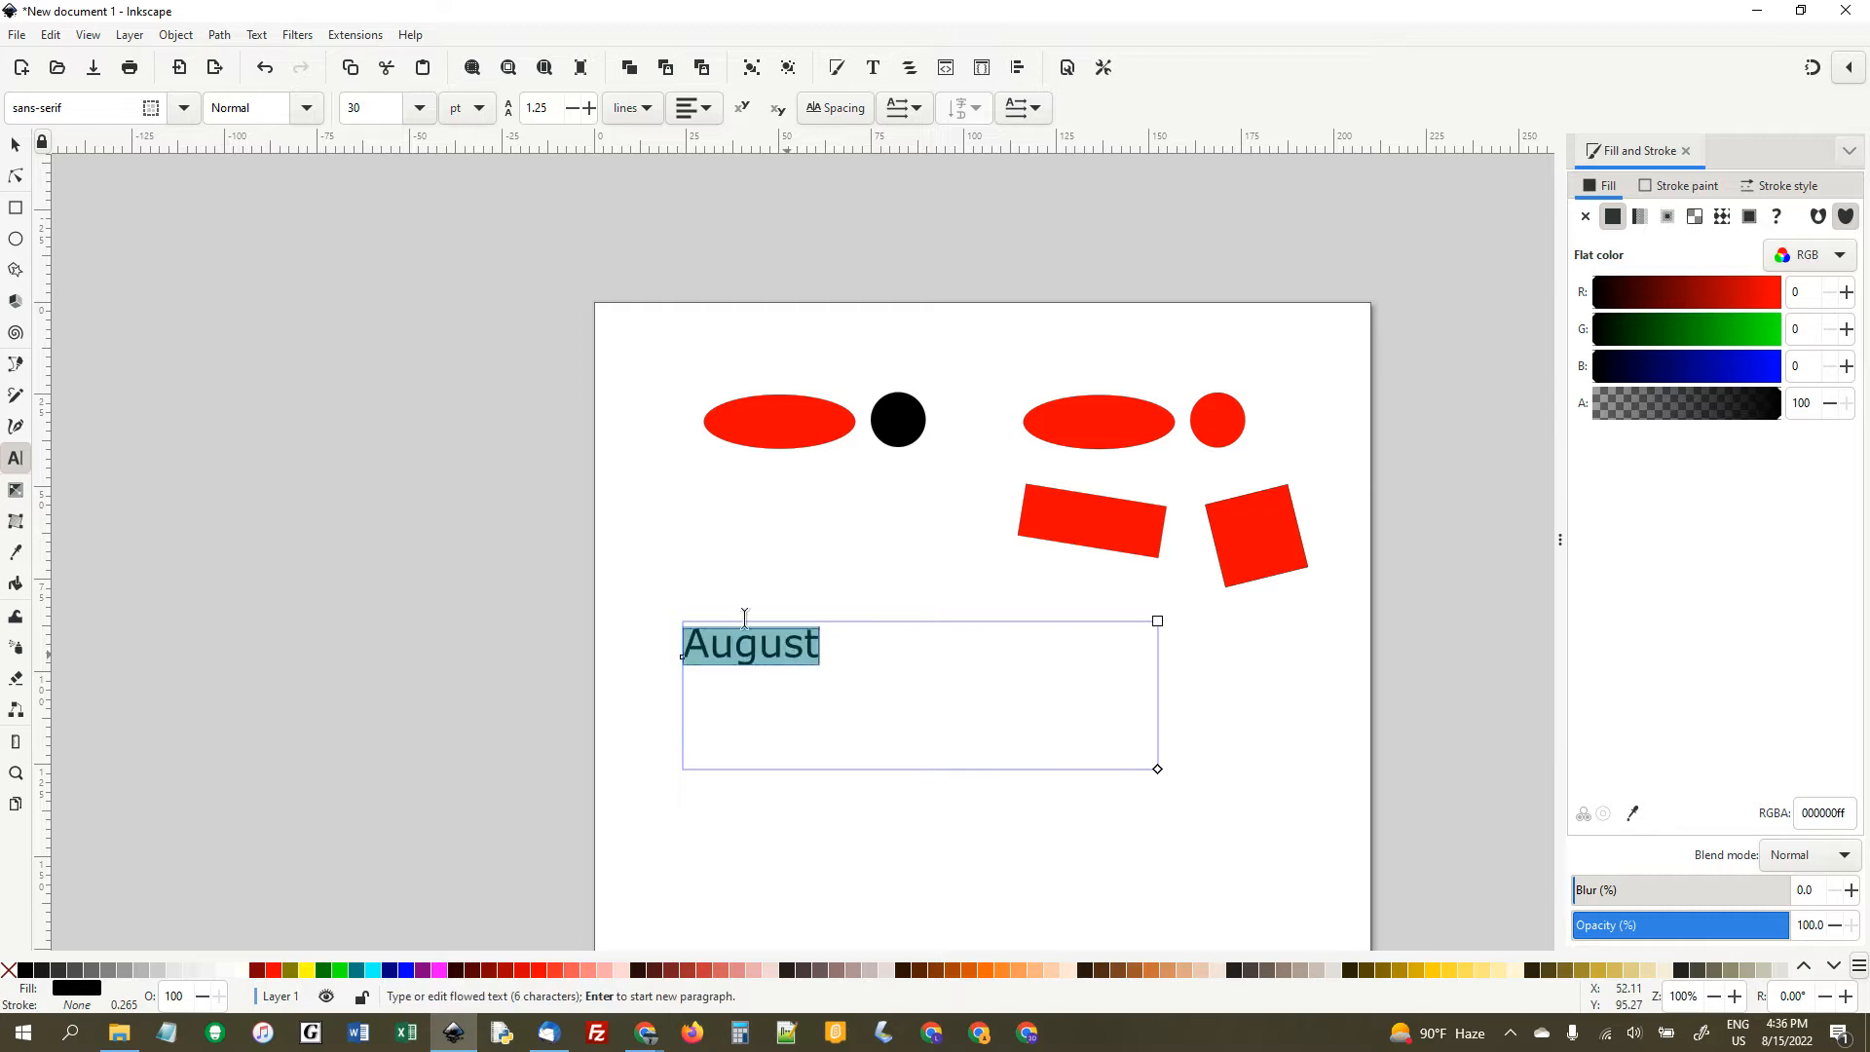
pyautogui.click(187, 111)
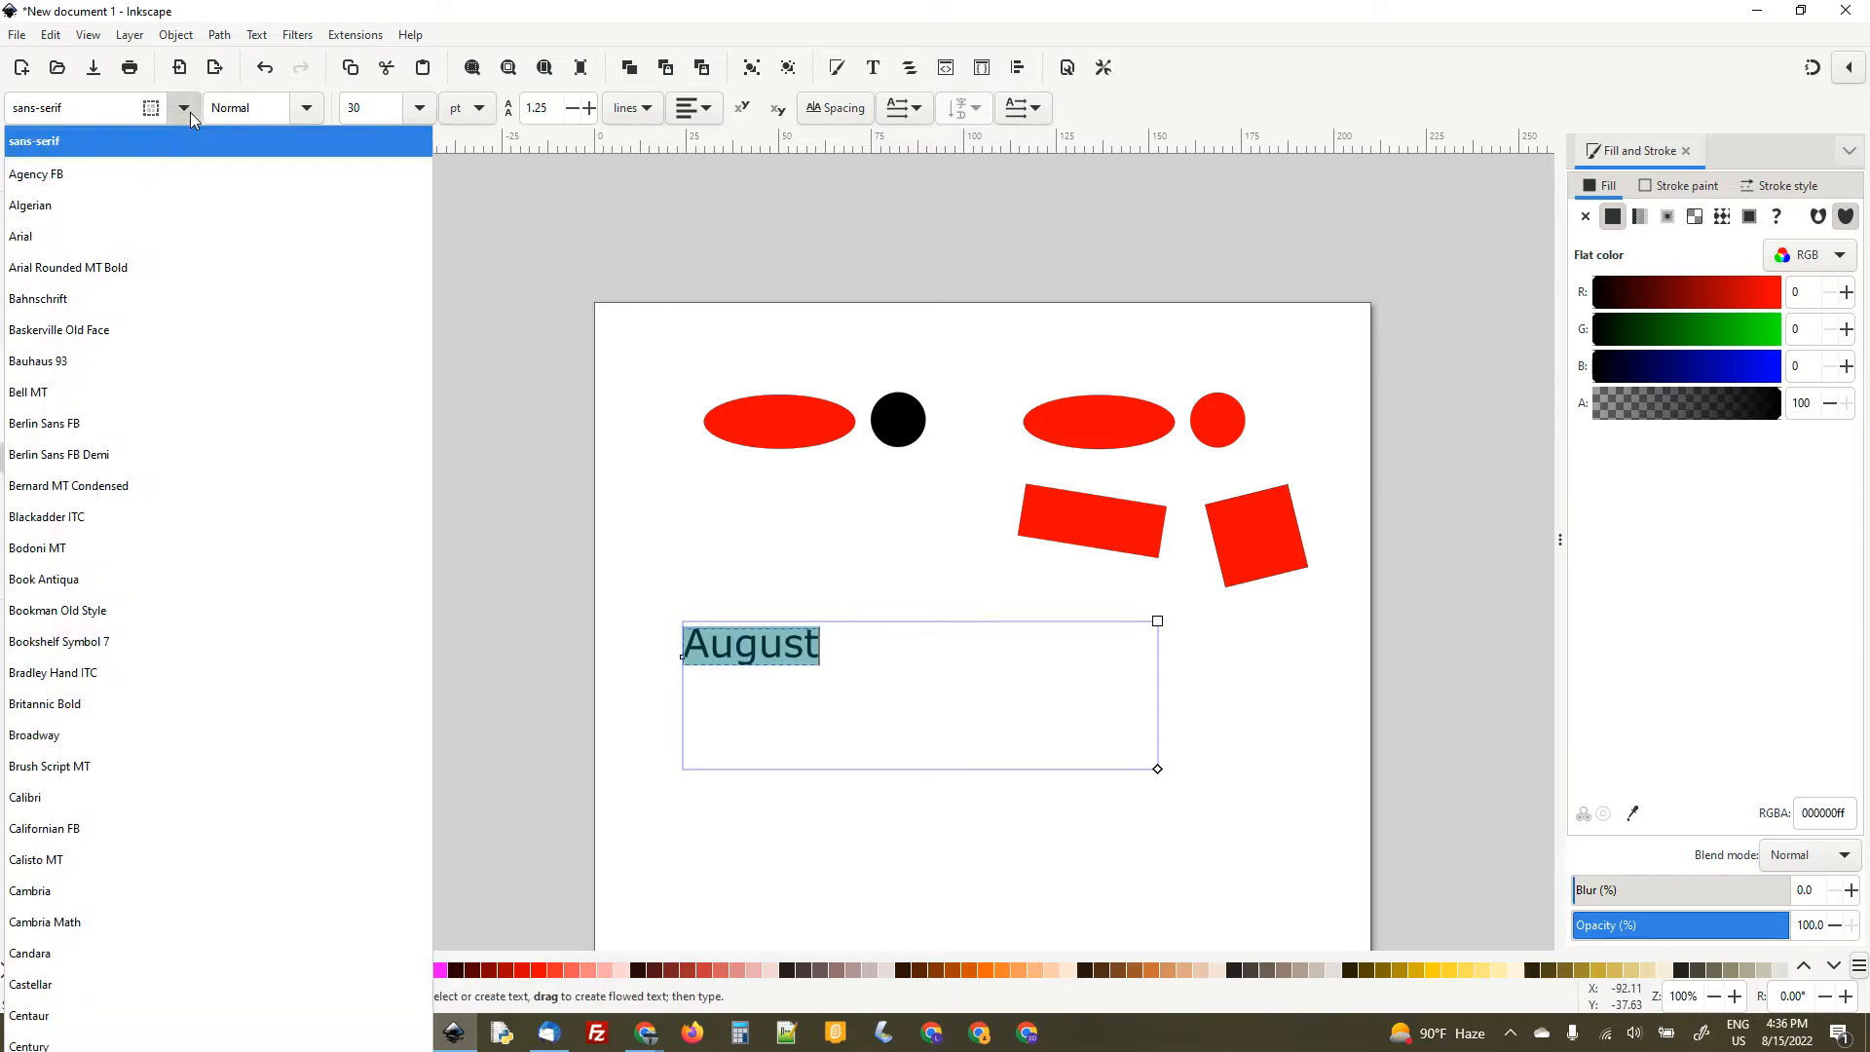
pyautogui.click(190, 113)
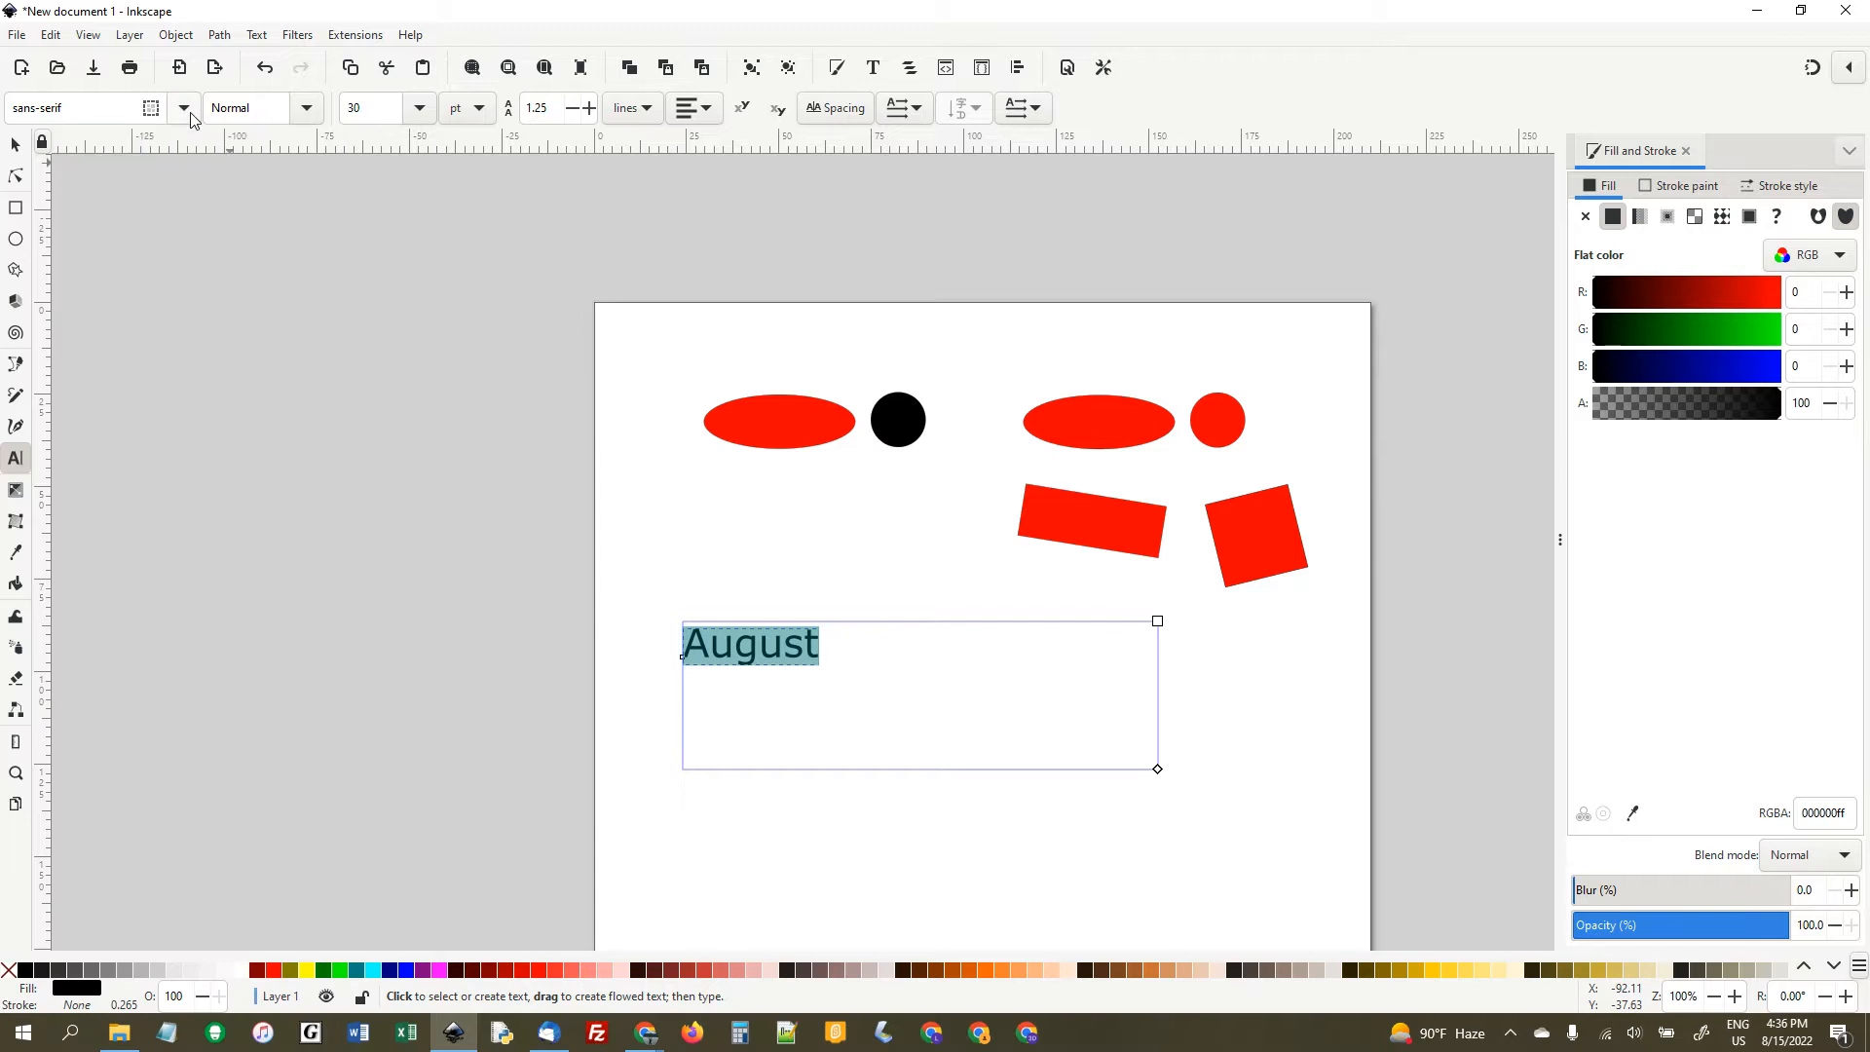
pyautogui.click(185, 109)
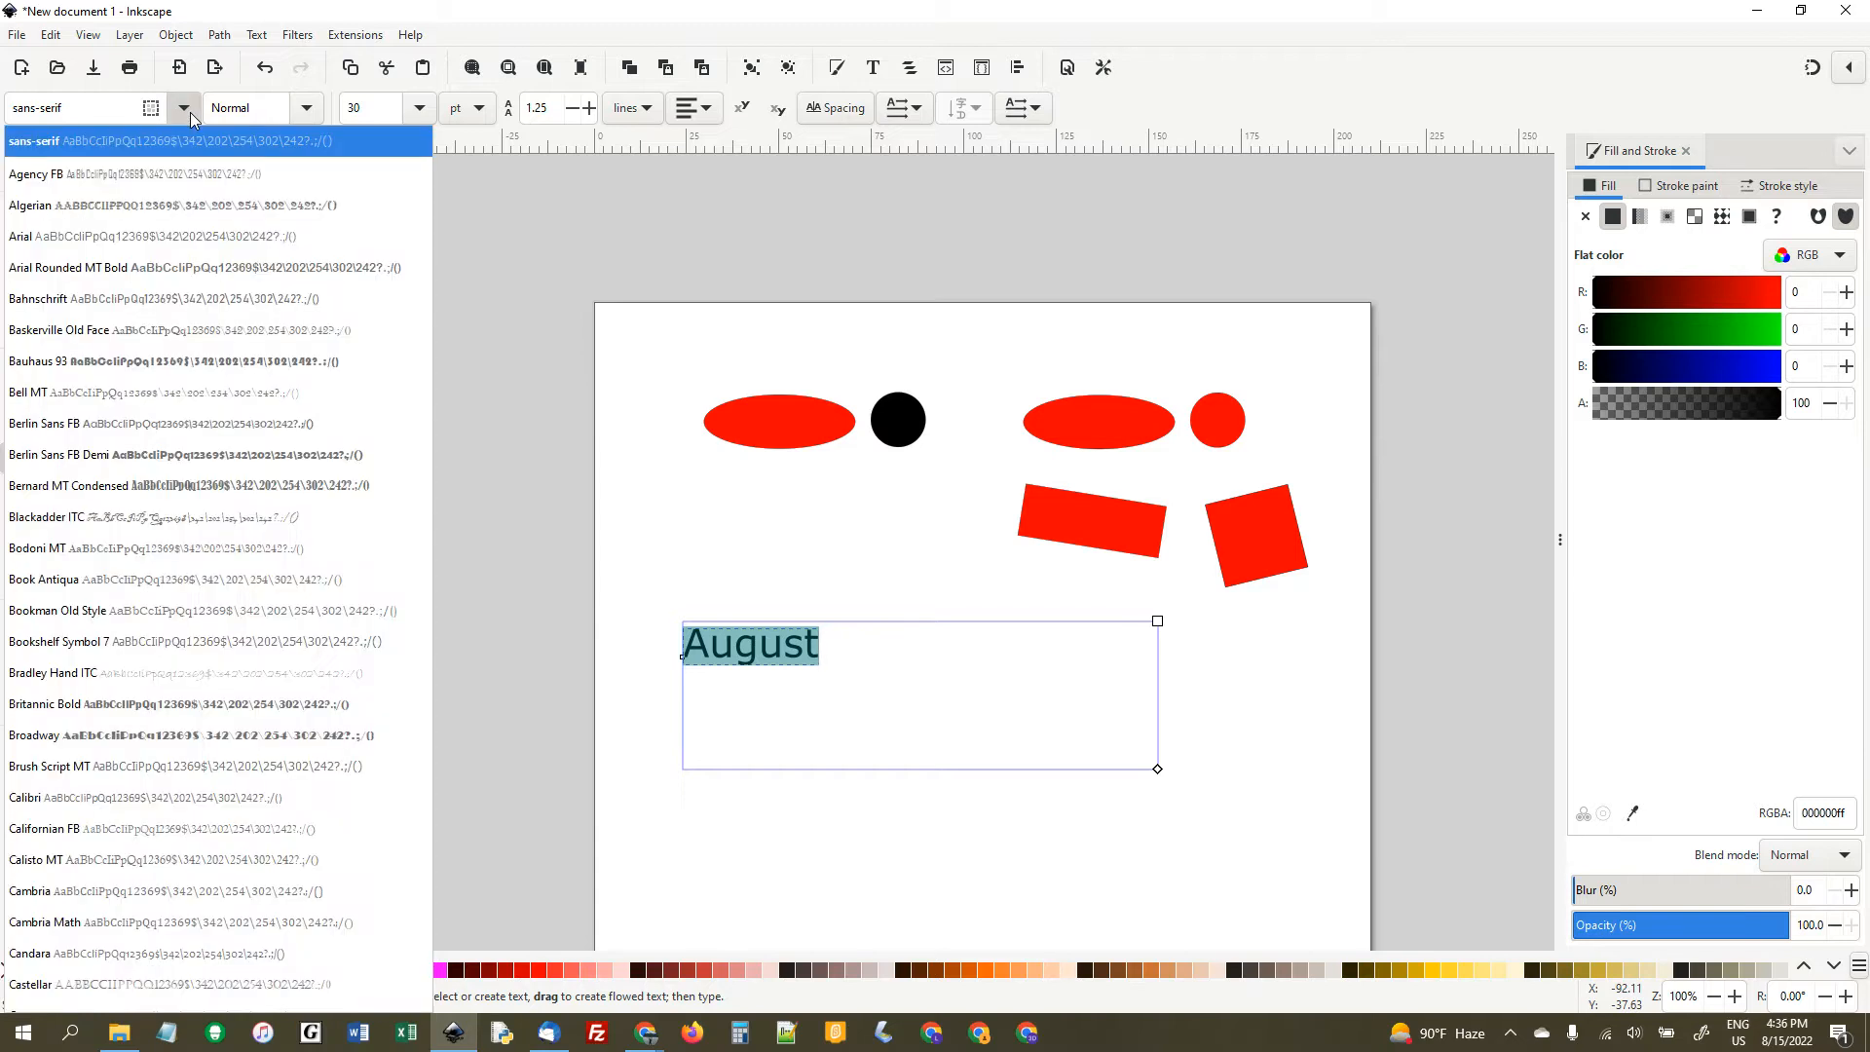
pyautogui.click(220, 526)
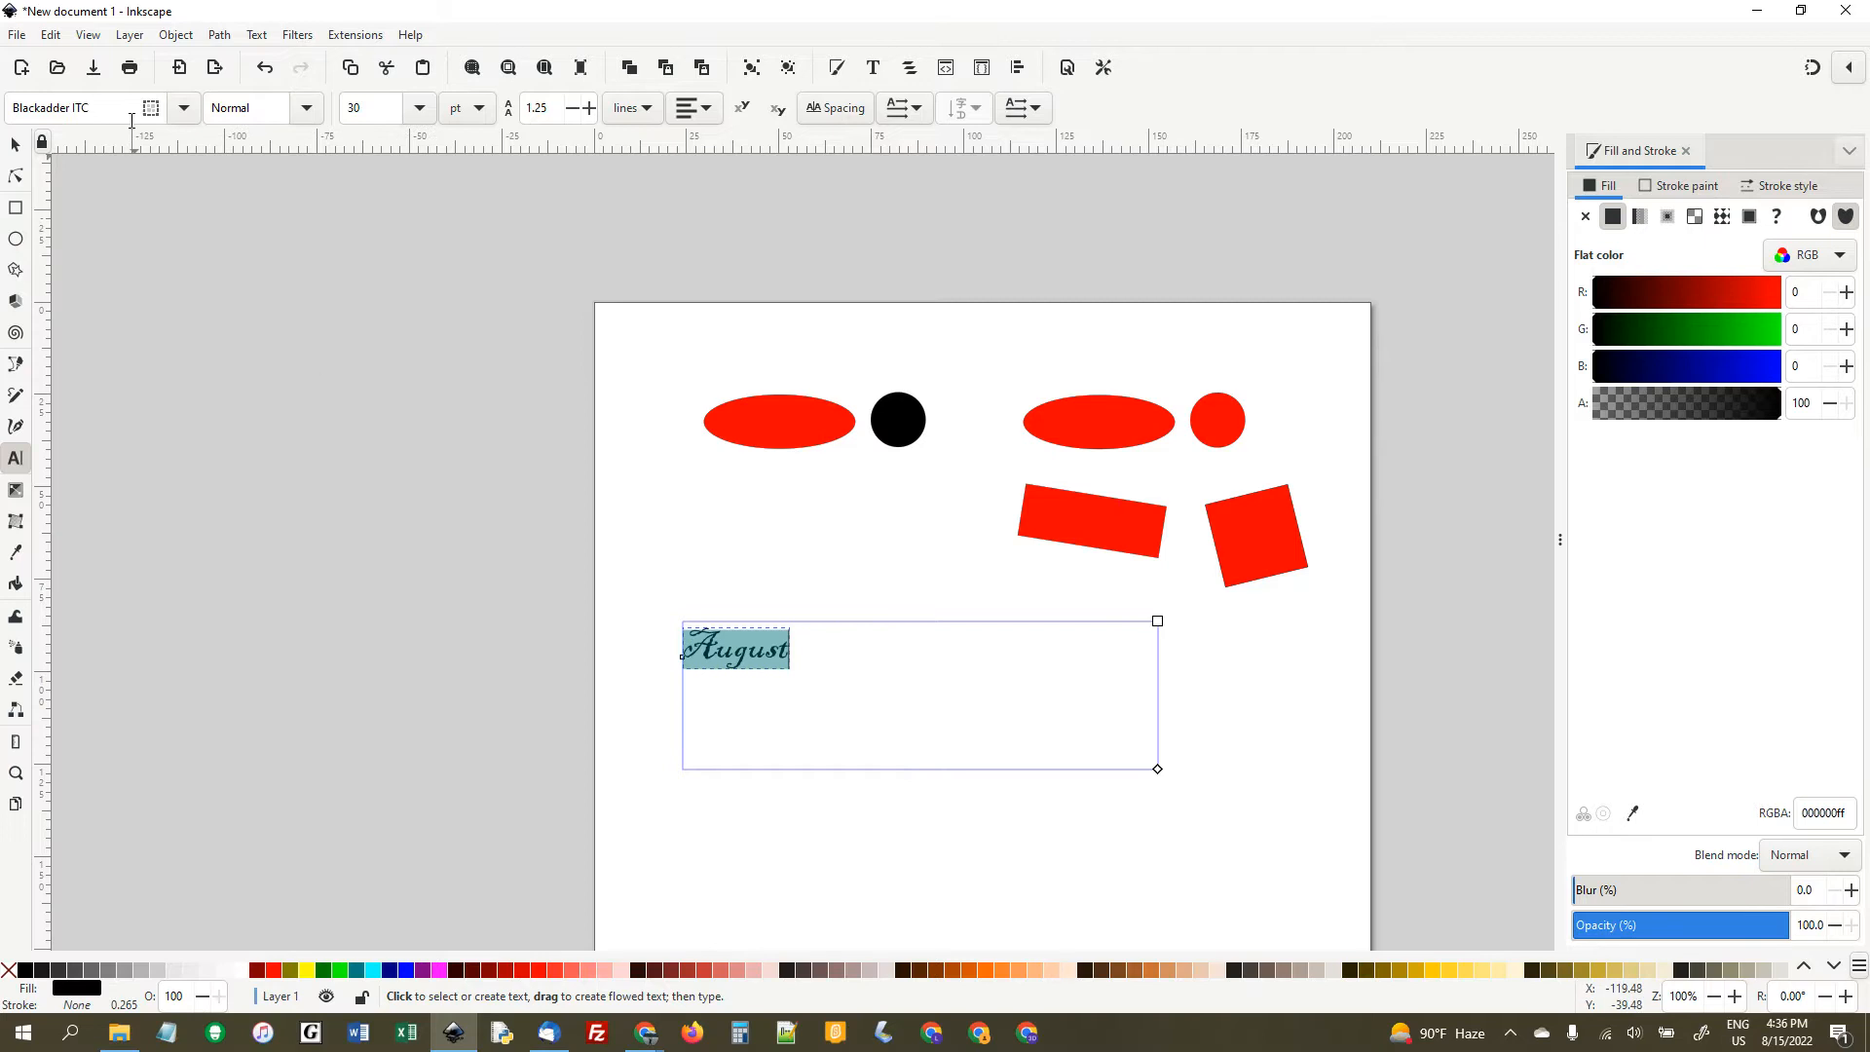
# - Try successive fonts from the font list on the word "August" and settle on Candara
pyautogui.click(107, 108)
pyautogui.press('Down')
pyautogui.press('Down')
pyautogui.press('Down')
pyautogui.press('Down')
pyautogui.press('Down')
pyautogui.press('Down')
pyautogui.press('Down')
pyautogui.press('Down')
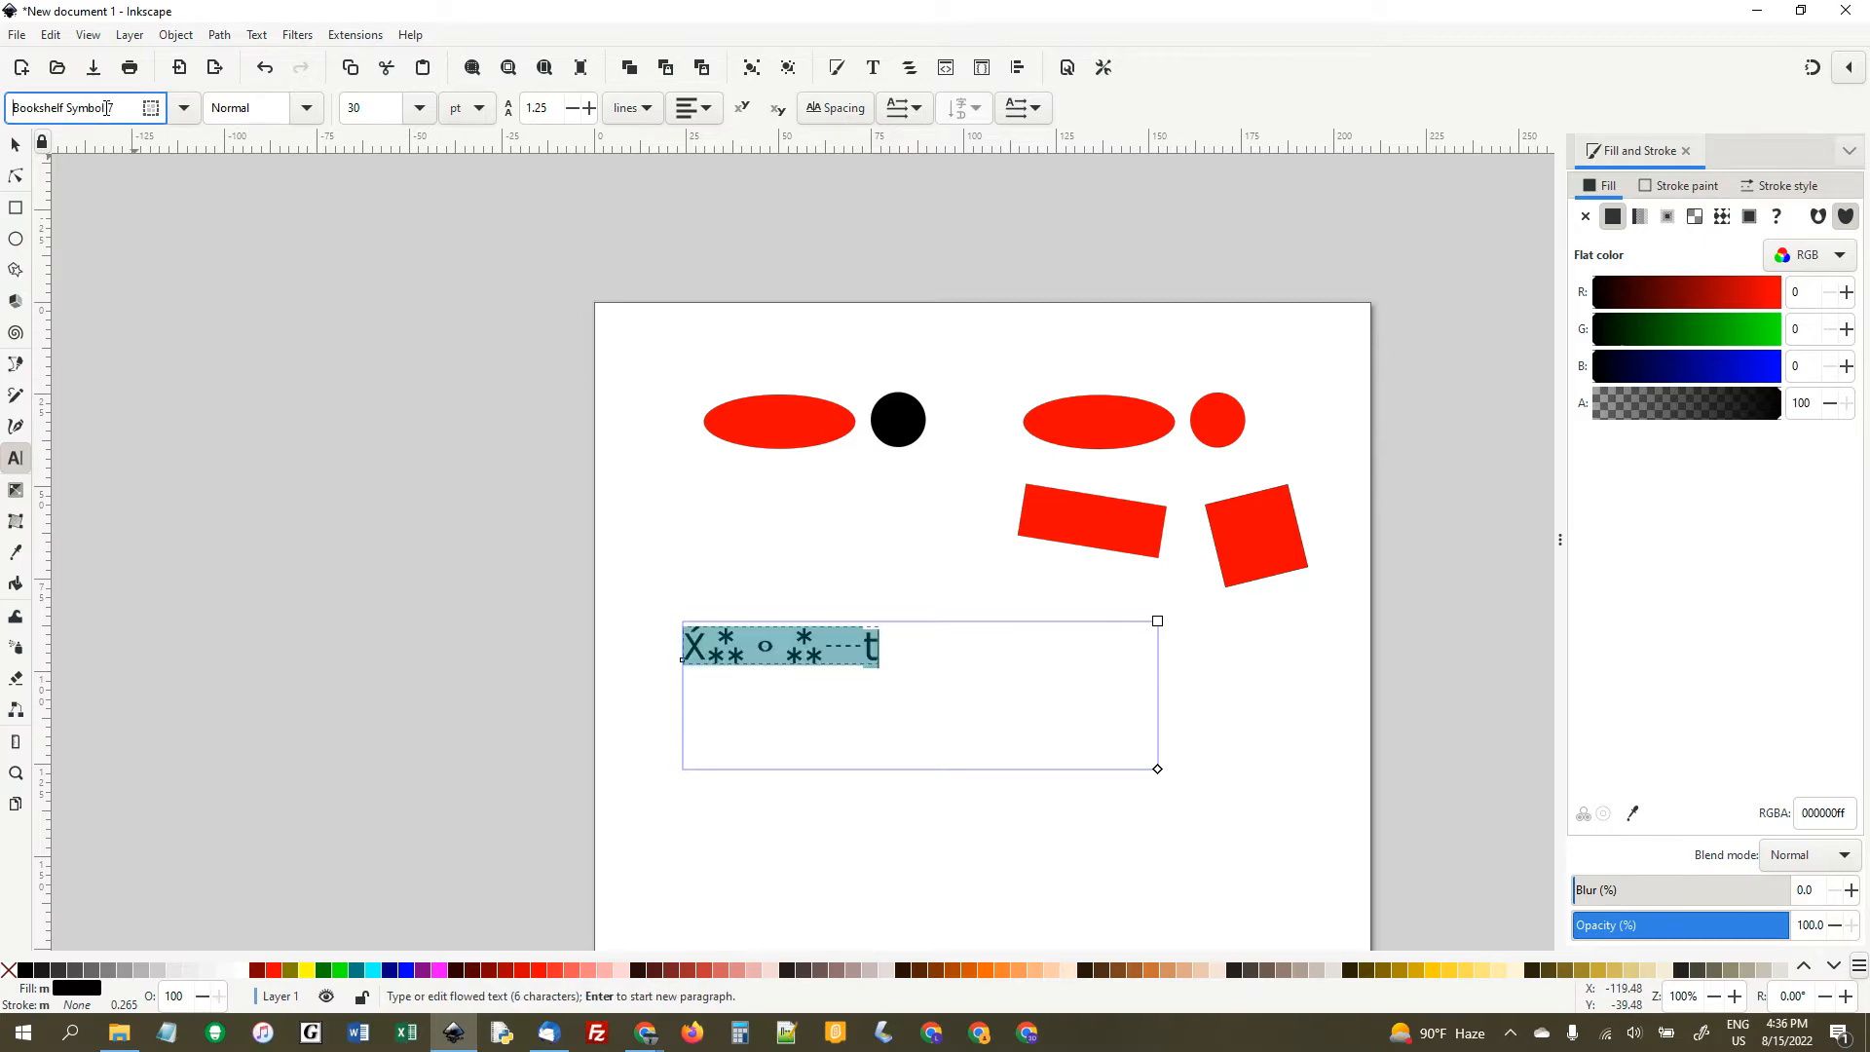
pyautogui.press('Down')
pyautogui.press('Down')
pyautogui.press('Down')
pyautogui.press('Down')
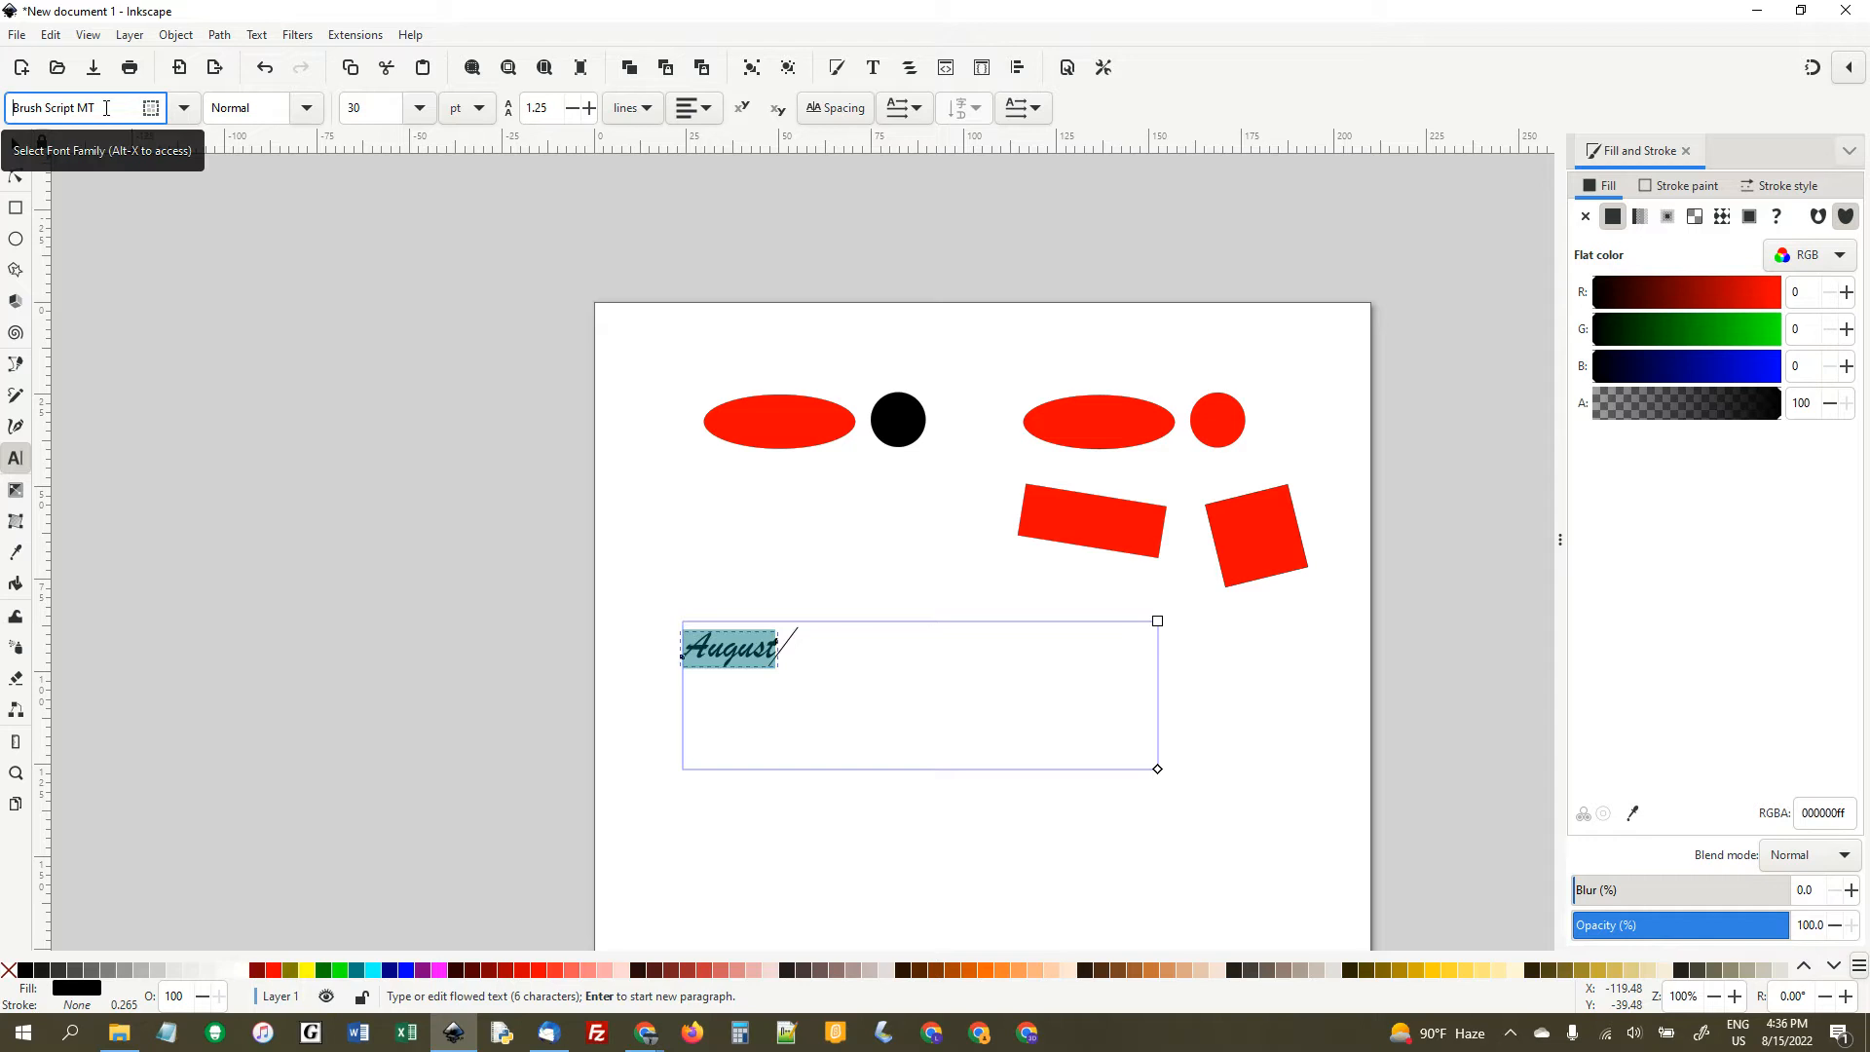
pyautogui.press('Down')
pyautogui.press('Down')
pyautogui.press('Down')
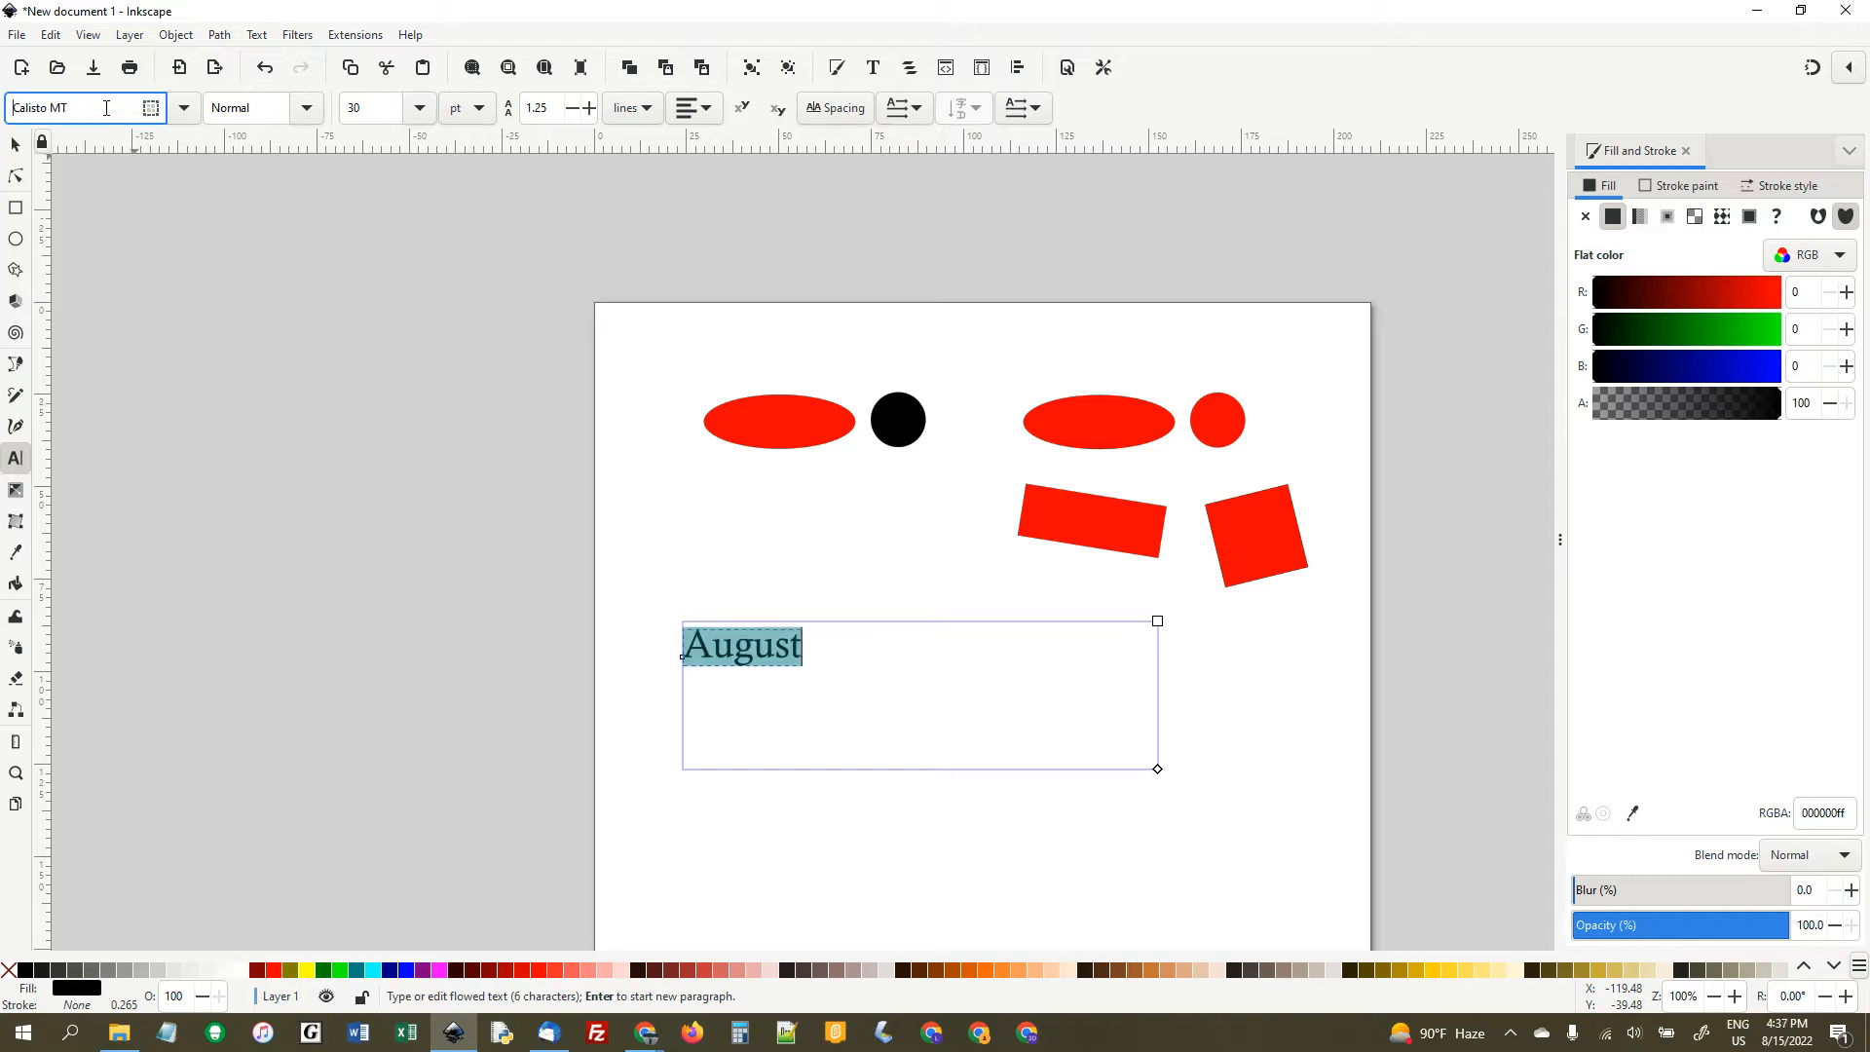
pyautogui.press('Down')
pyautogui.press('Down')
pyautogui.press('Down')
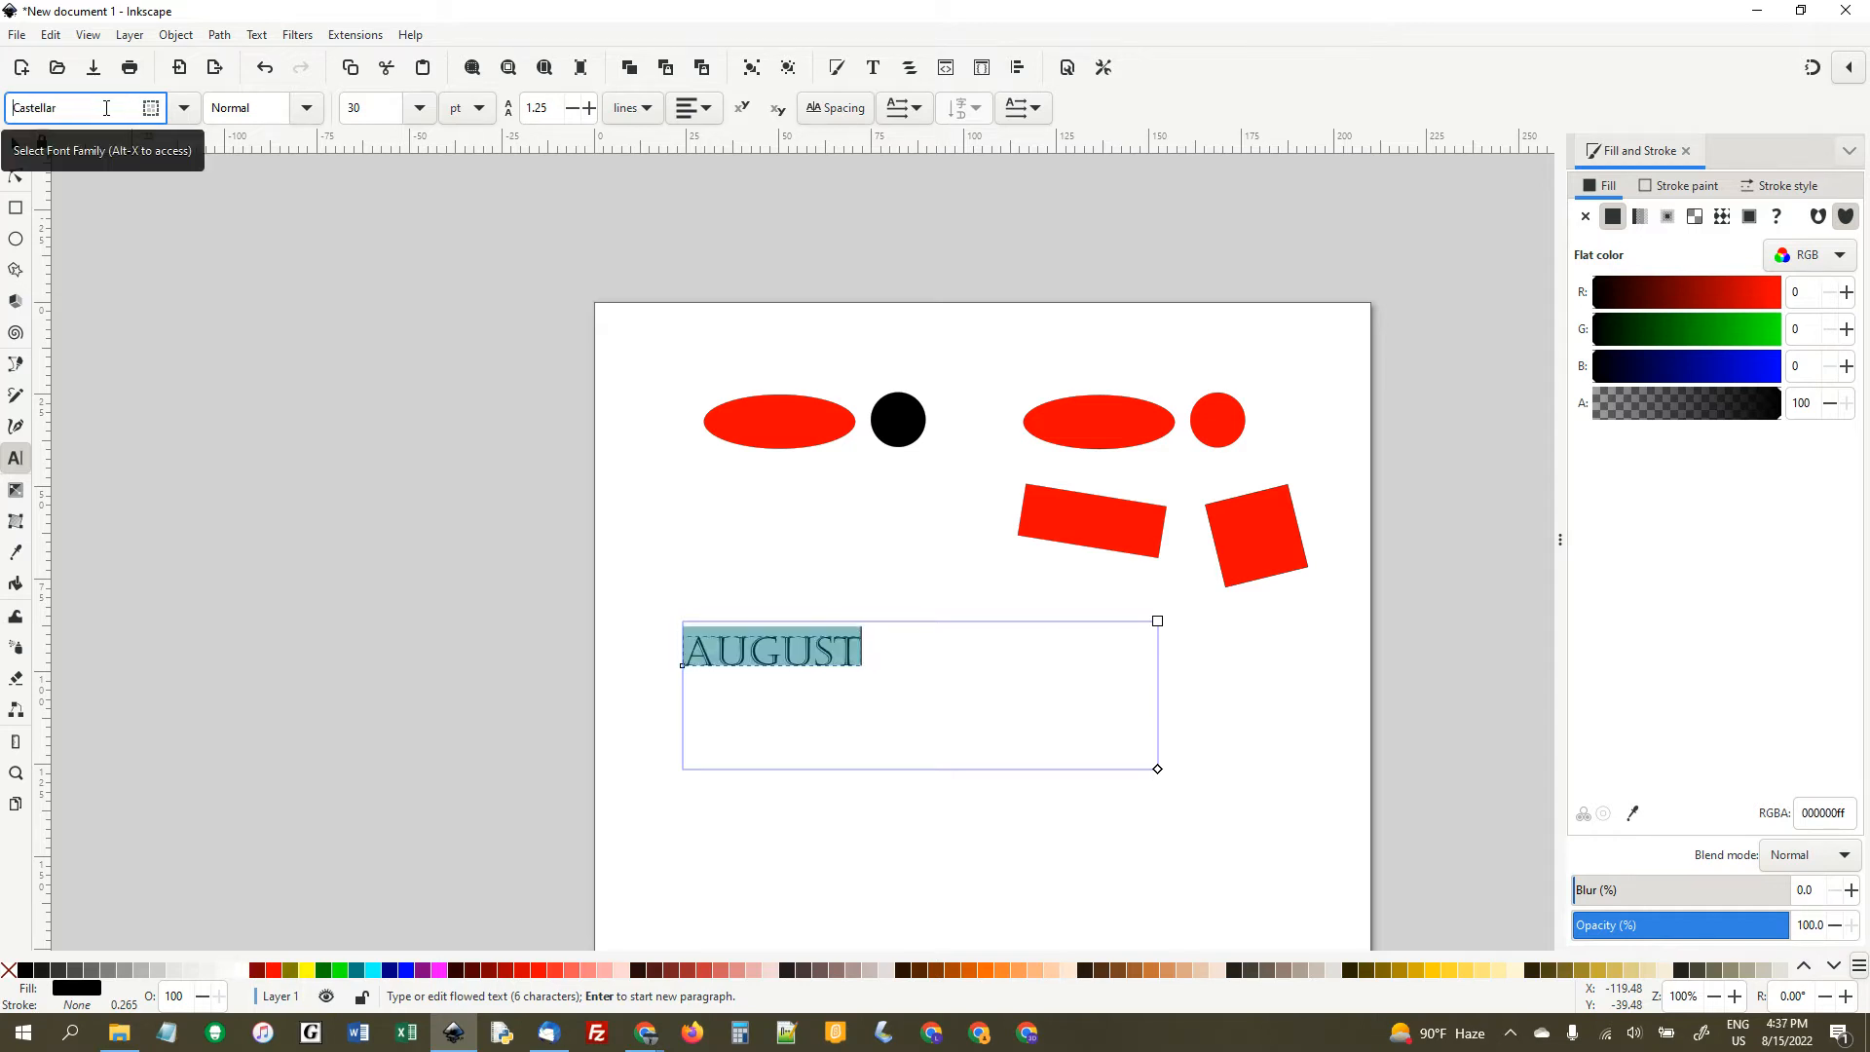
pyautogui.press('Down')
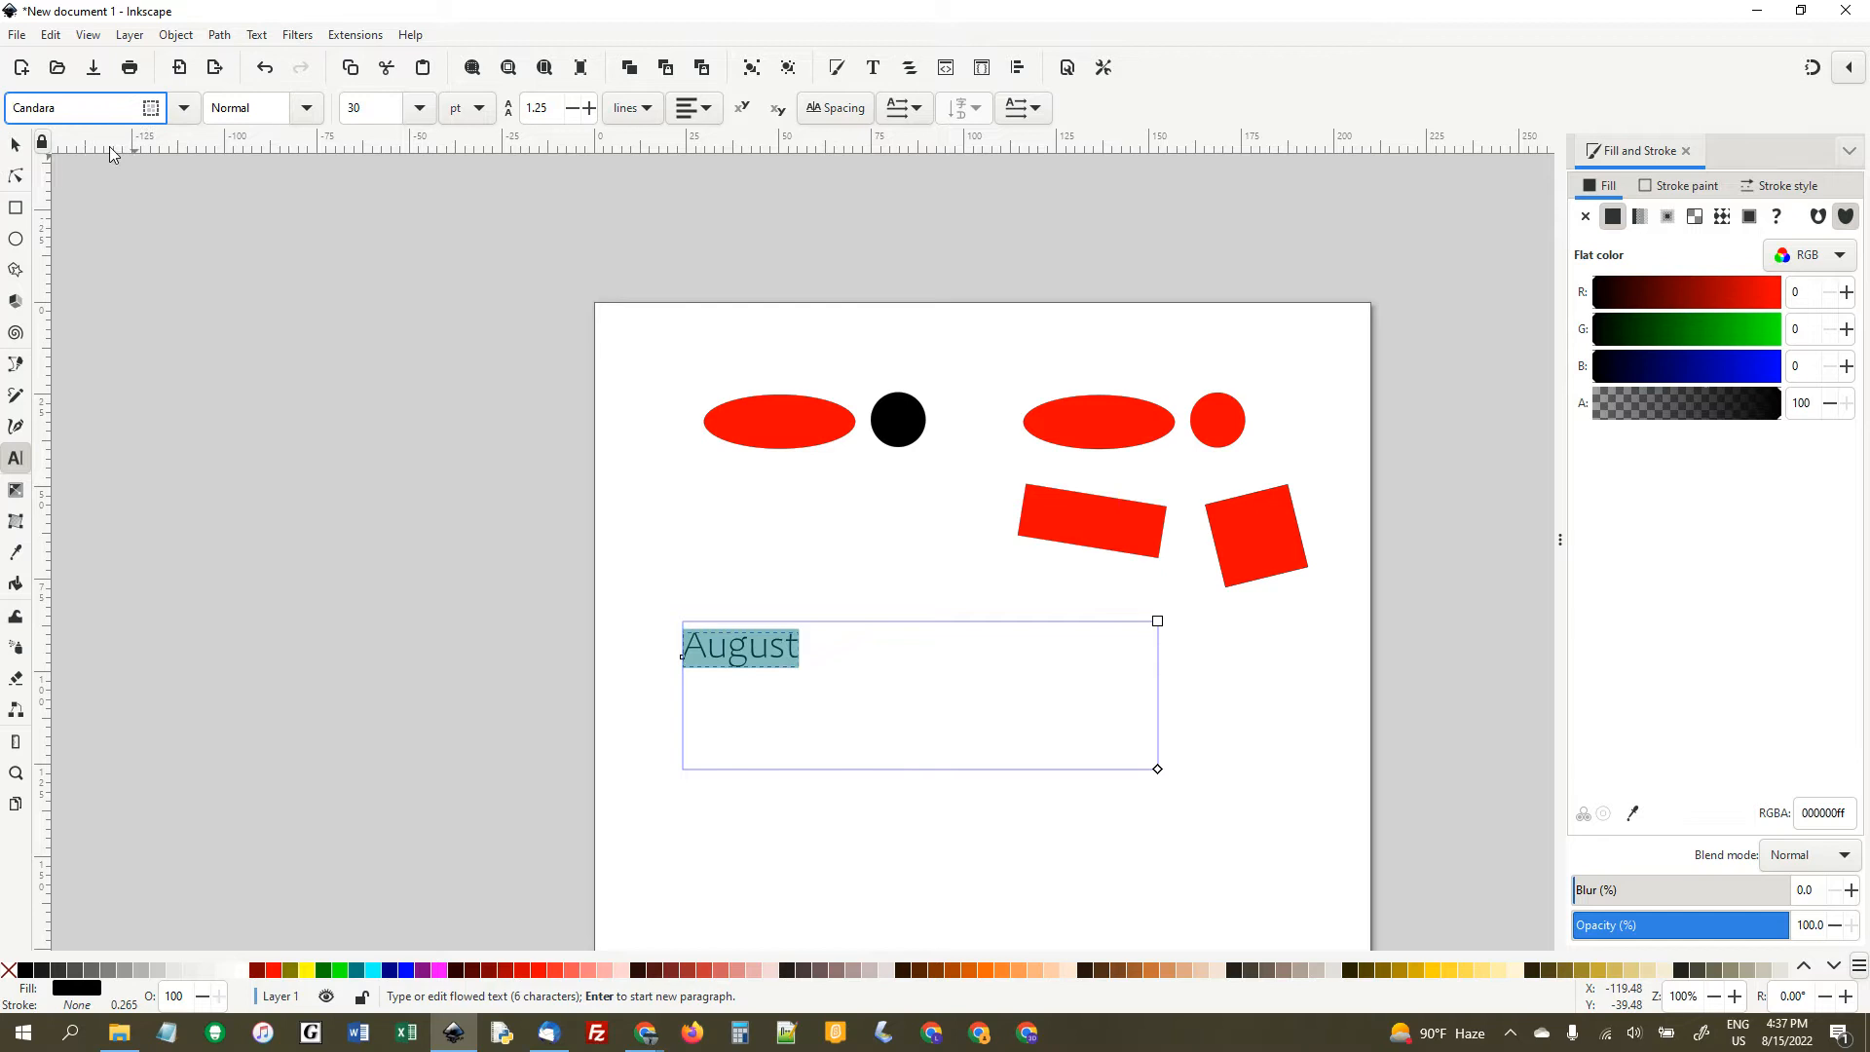
# - Enlarge the "August" text proportionally to about 181 by 55 mm and move it to about X 17.7, Y 82.9 mm
pyautogui.click(17, 149)
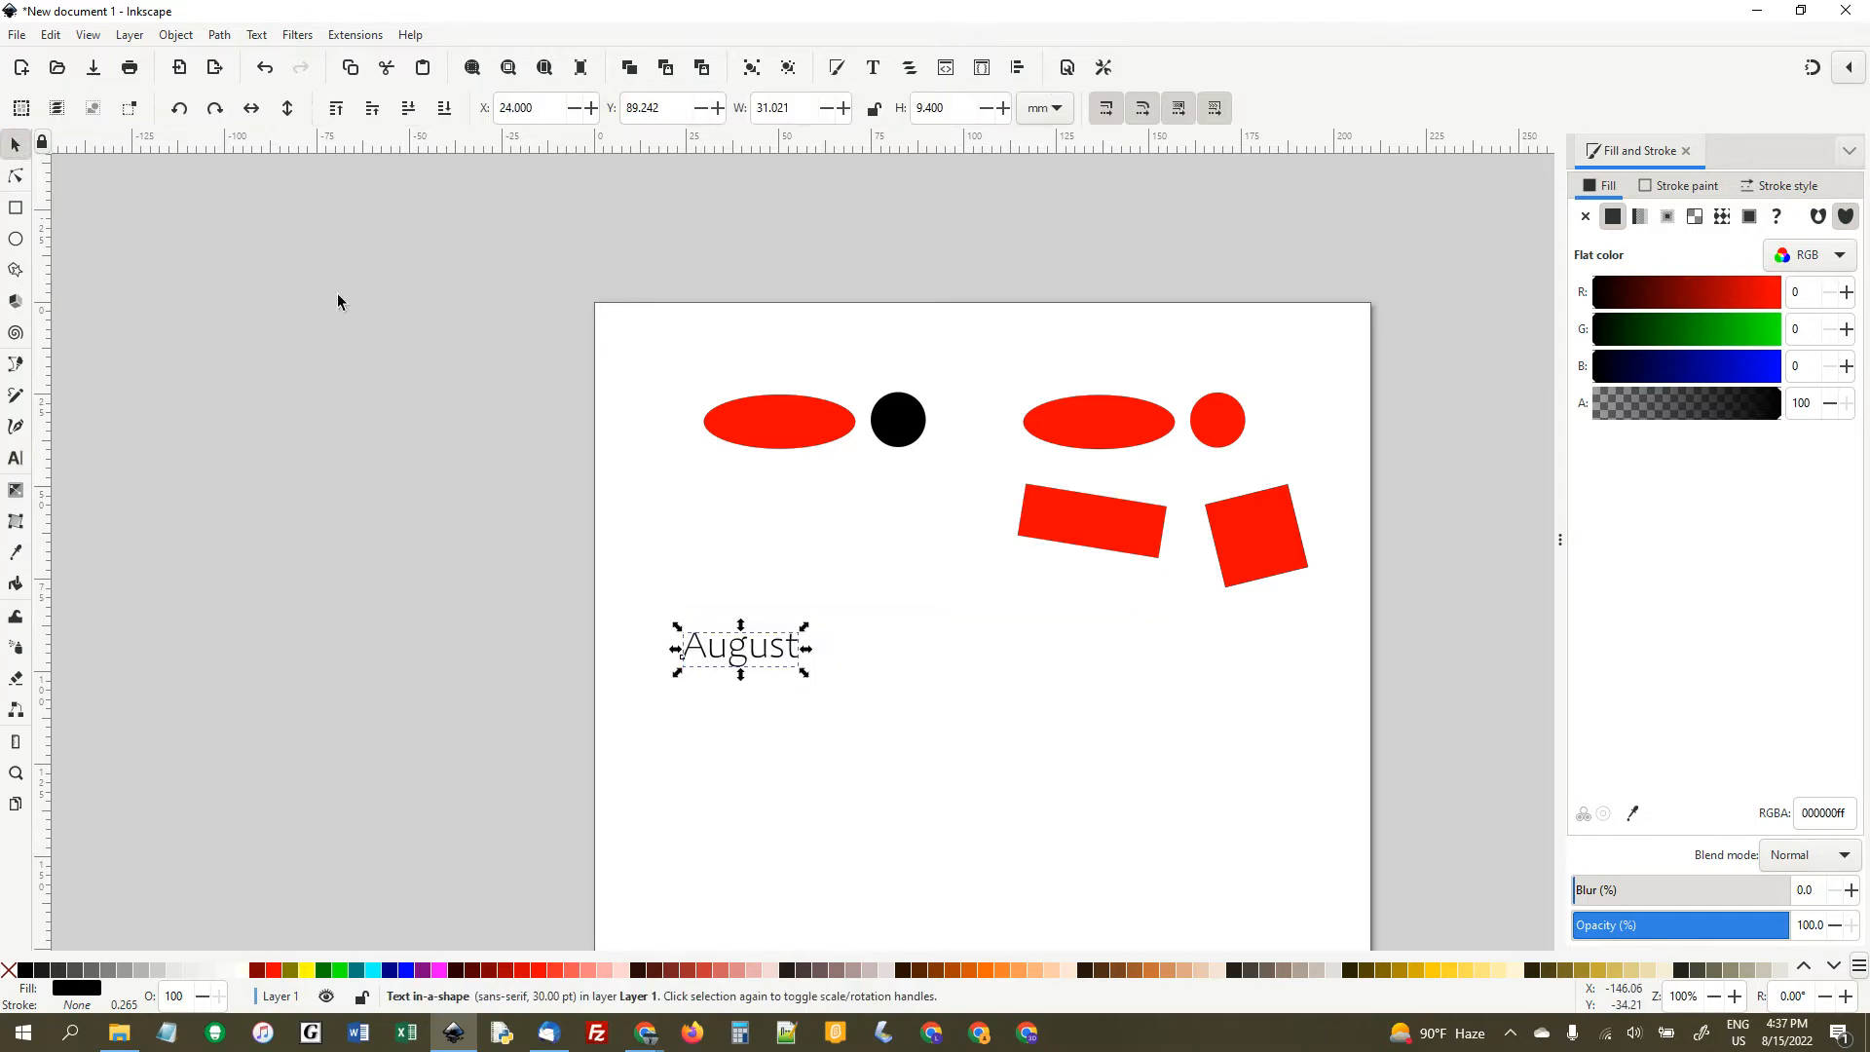
pyautogui.moveTo(805, 679); pyautogui.dragTo(1349, 738)
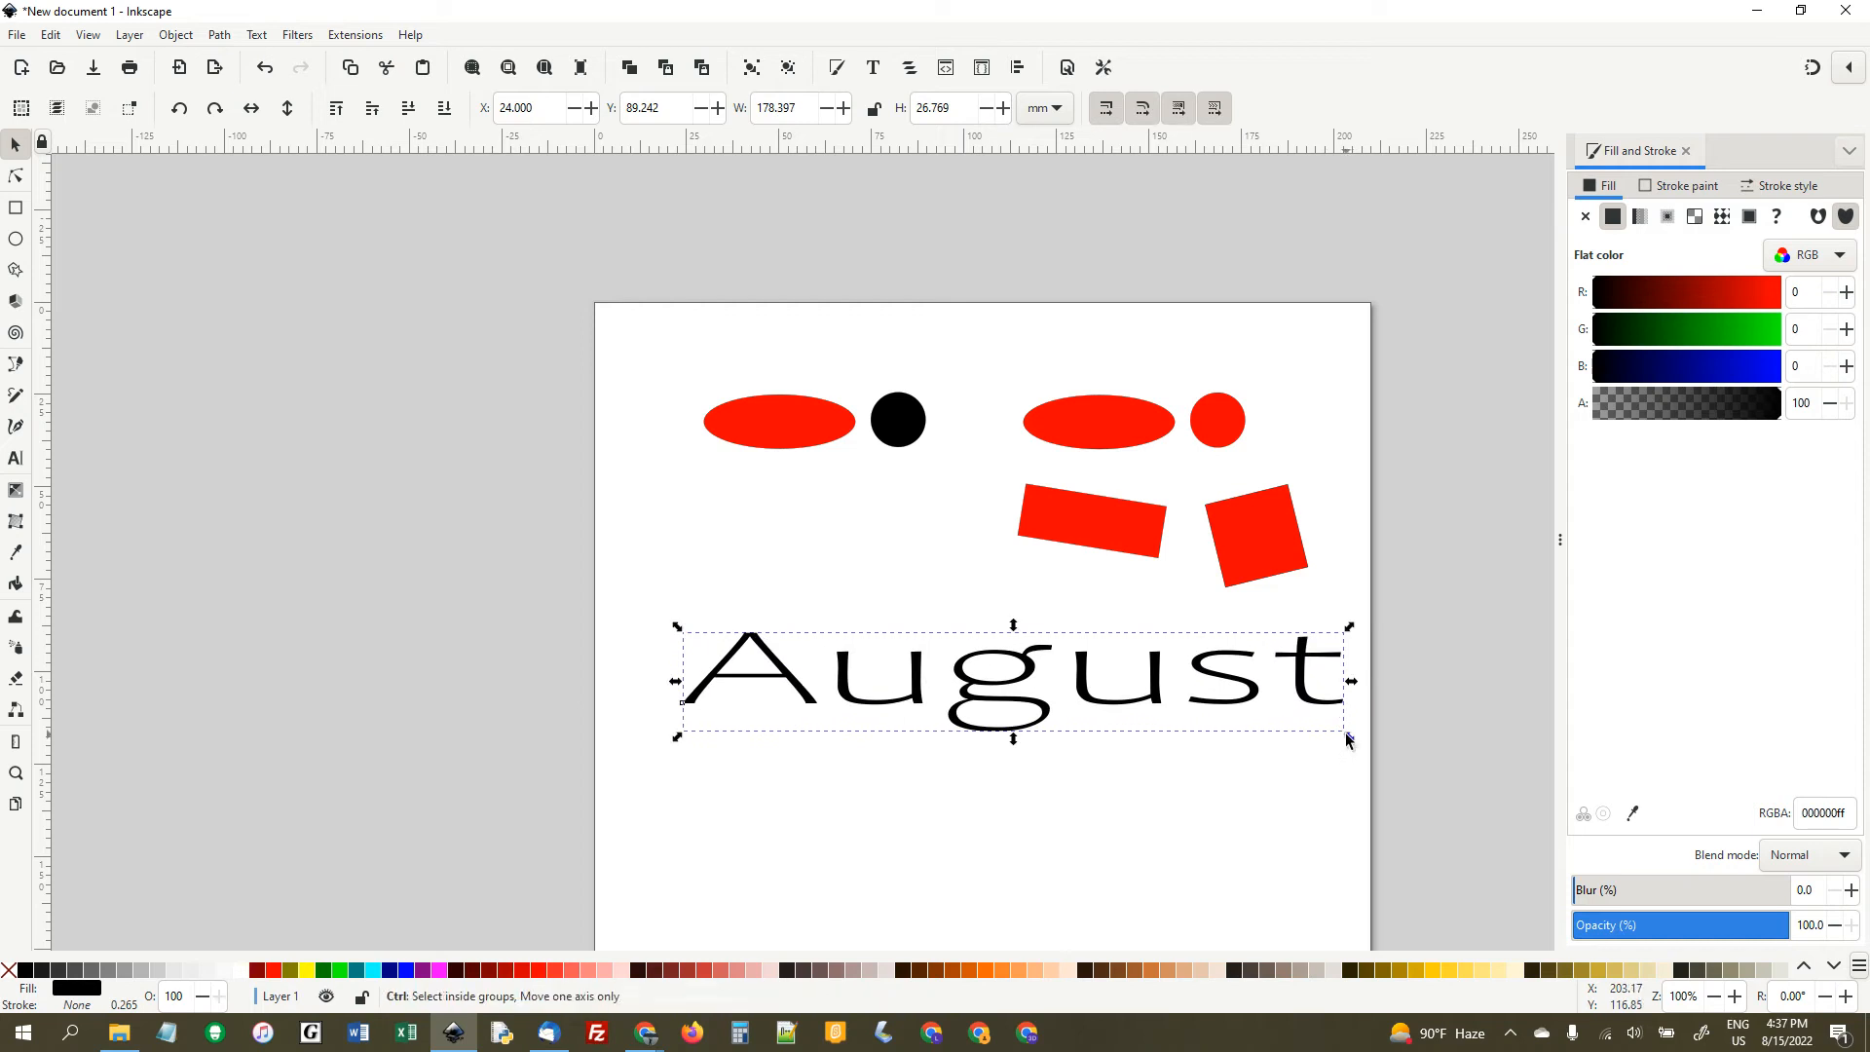
pyautogui.hotkey('ctrl', 'z')
pyautogui.moveTo(805, 677); pyautogui.dragTo(1360, 880)
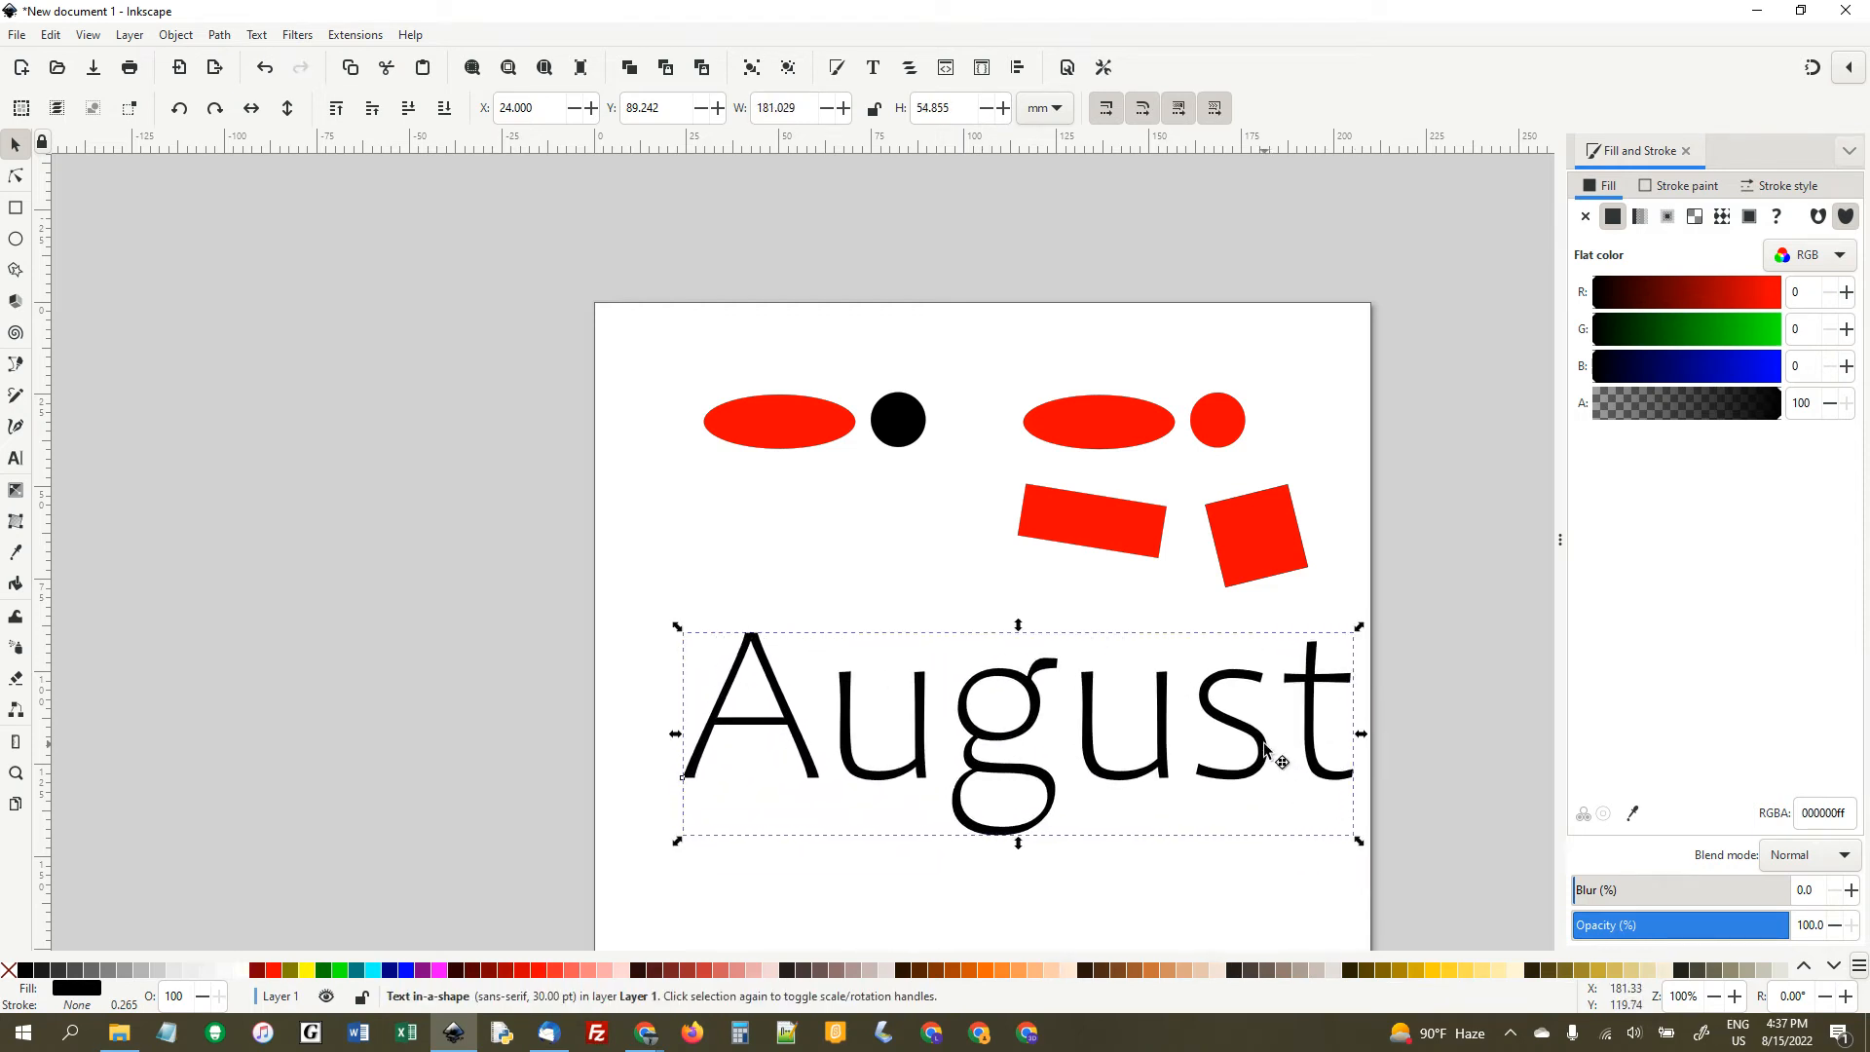
pyautogui.moveTo(1274, 765); pyautogui.dragTo(1232, 732)
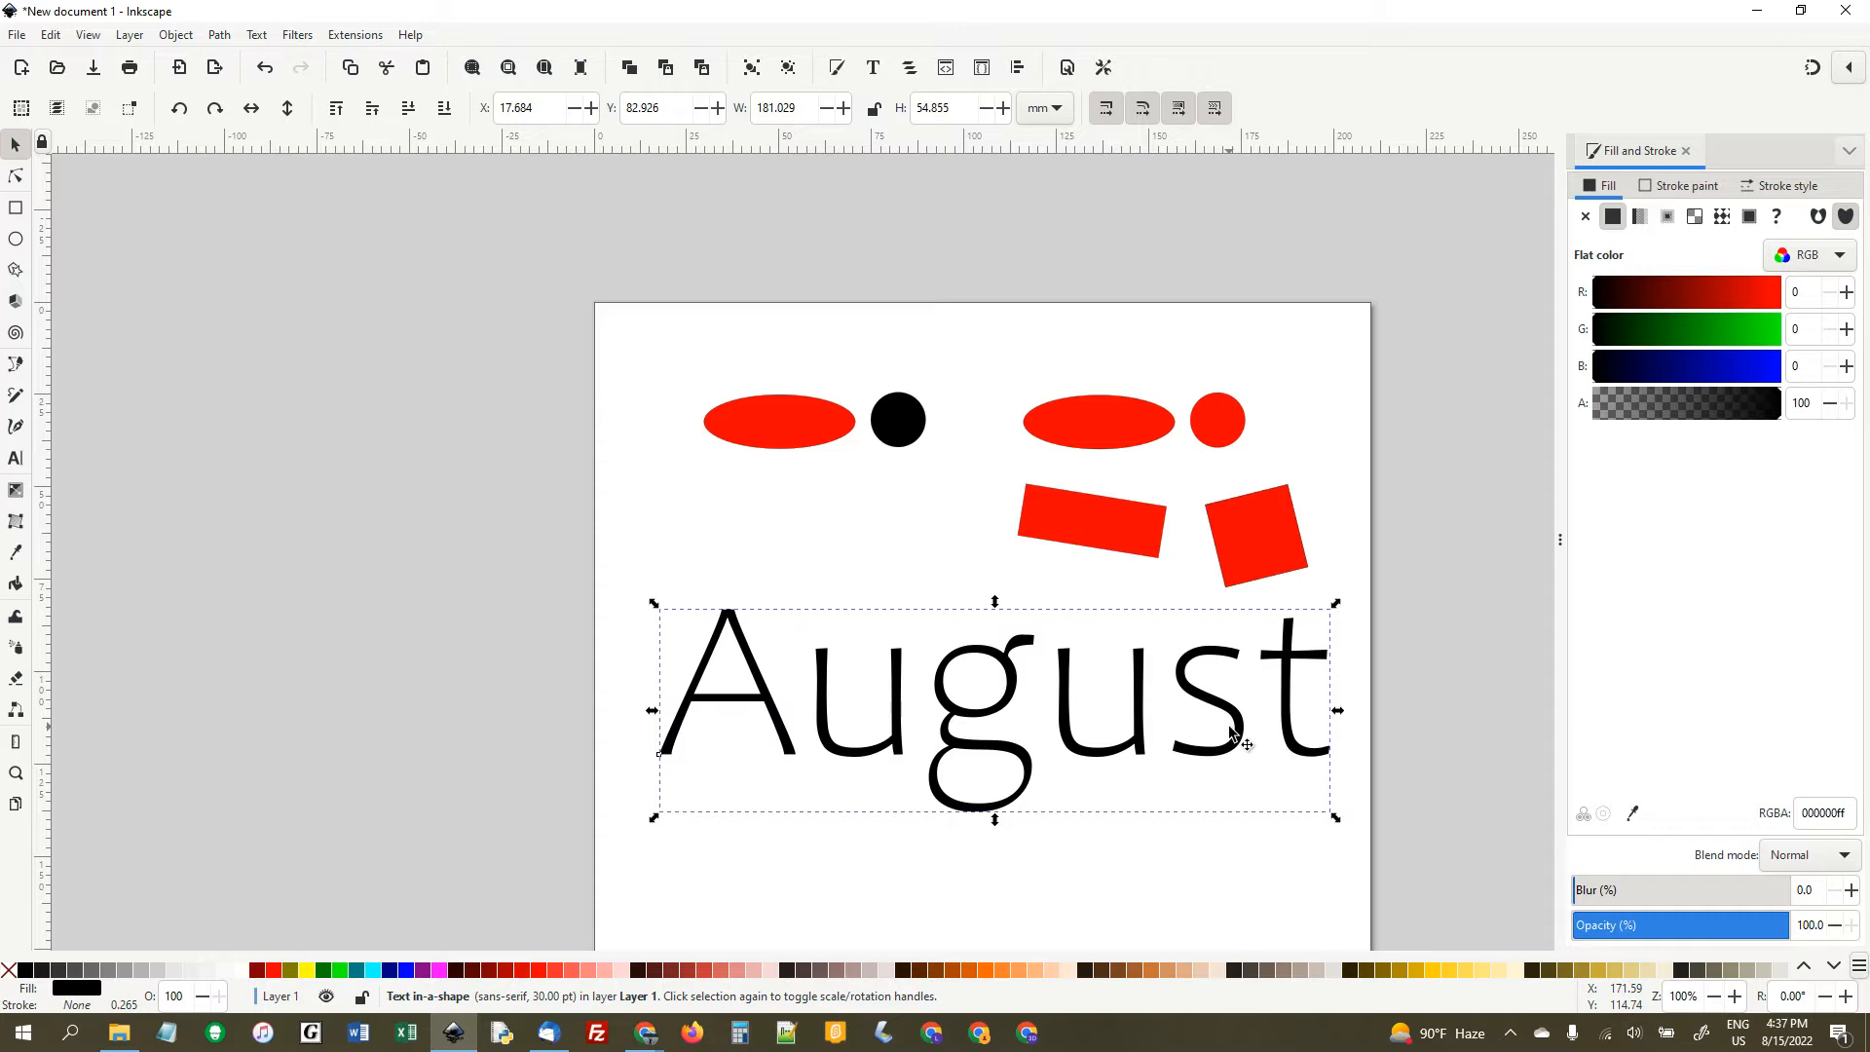
# - Select every object on the page and delete them all
pyautogui.hotkey('ctrl', 'a')
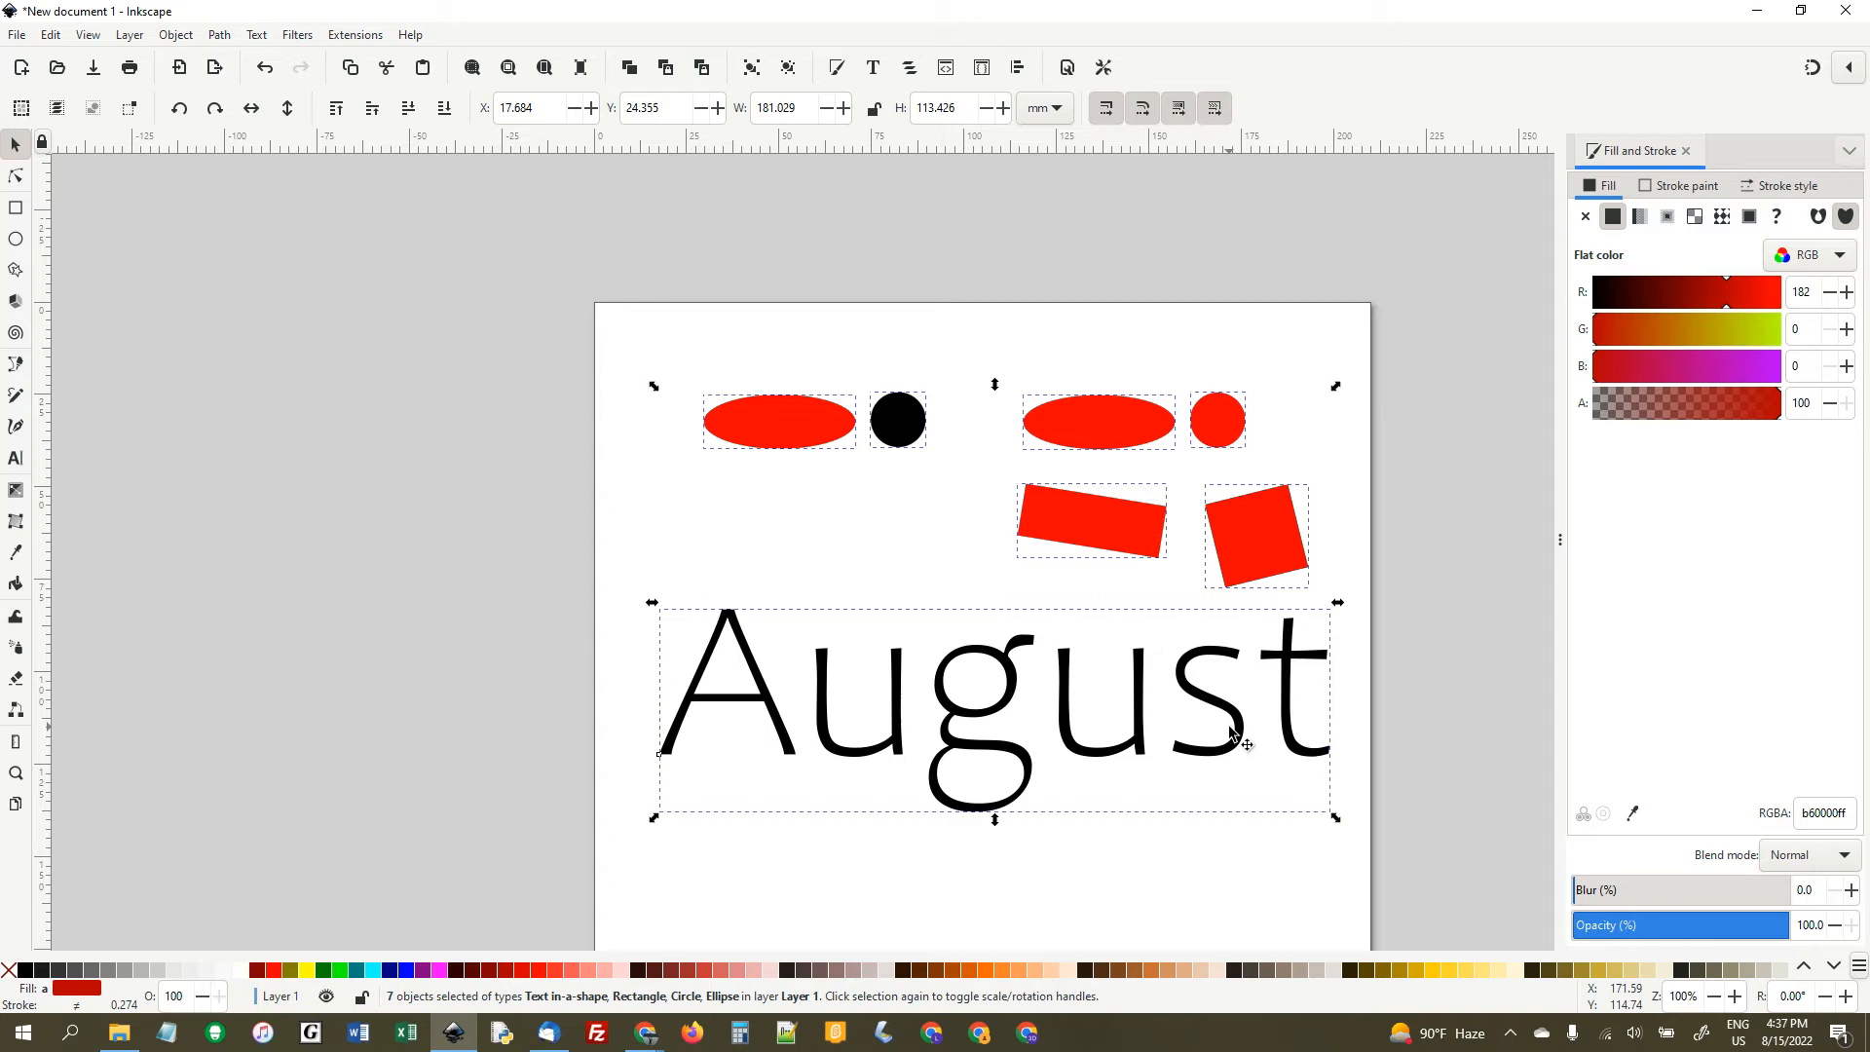
pyautogui.press('Delete')
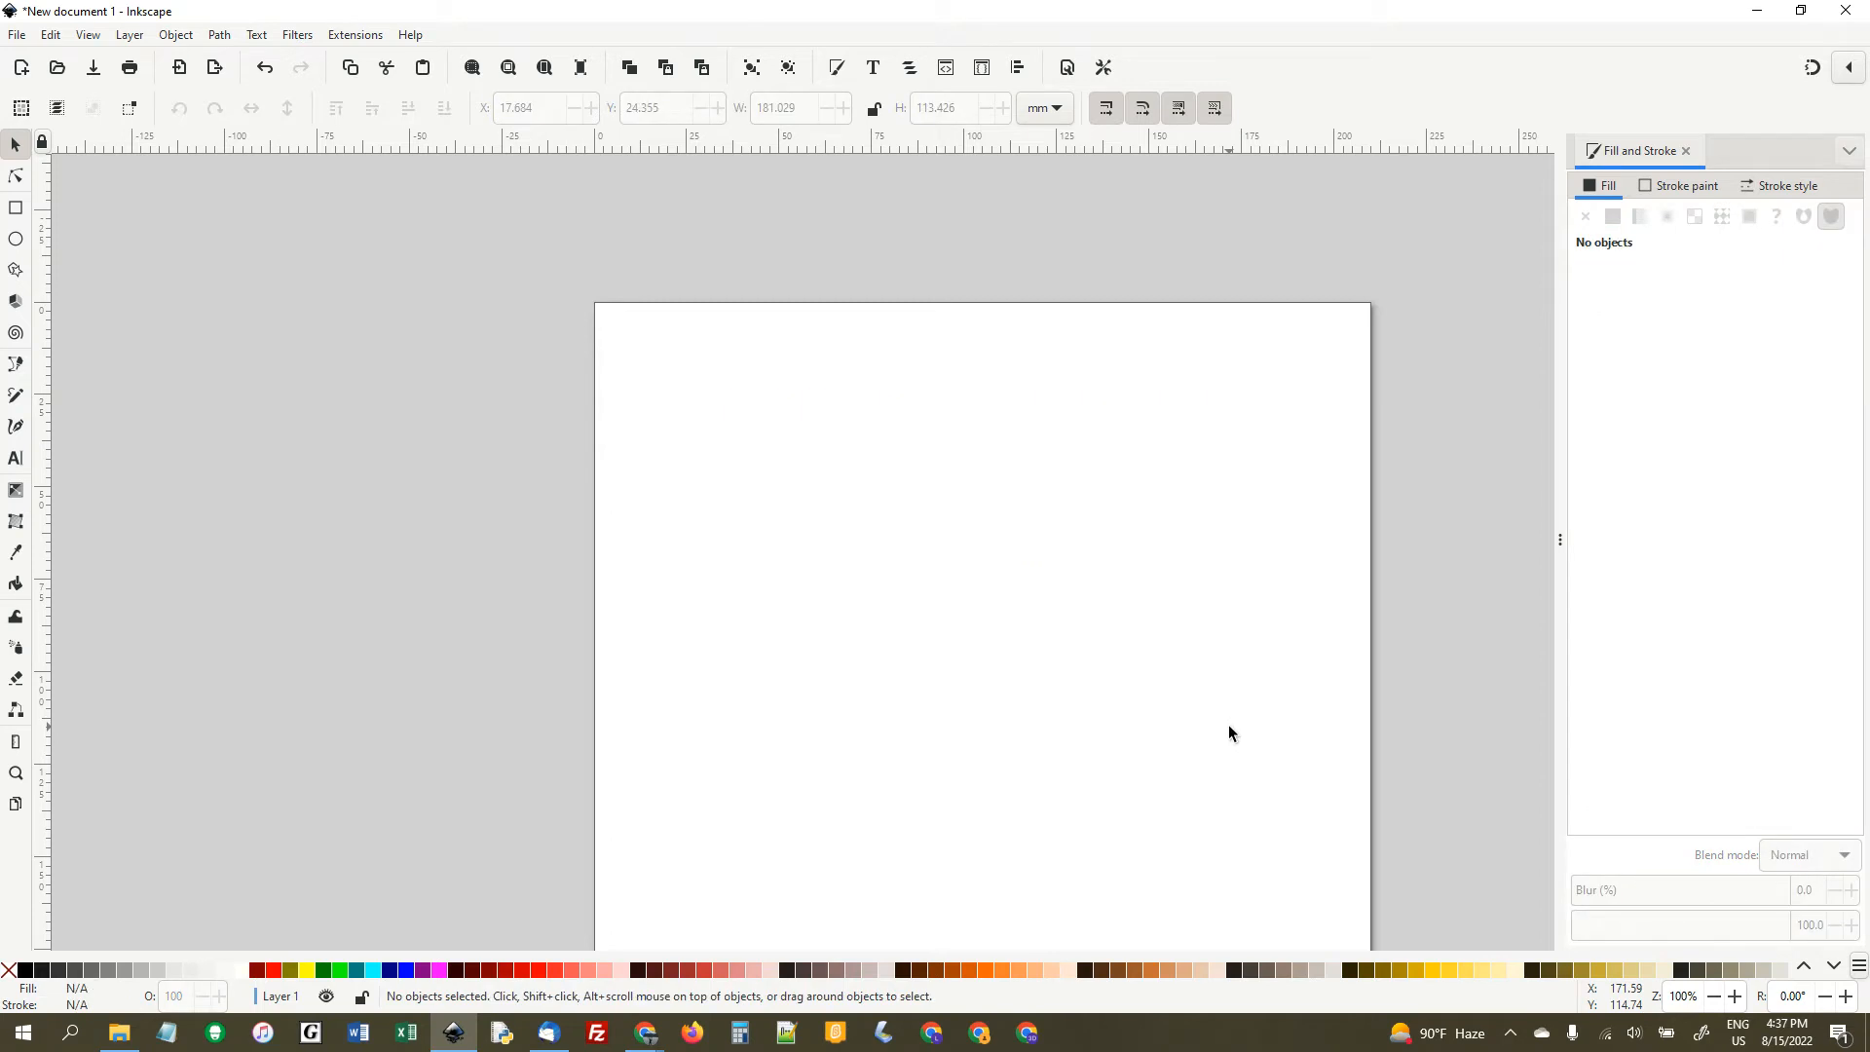
# - Draw a flat horizontal ellipse about 36 by 9 mm near the page's upper-left corner
pyautogui.click(15, 240)
pyautogui.moveTo(649, 365); pyautogui.dragTo(782, 399)
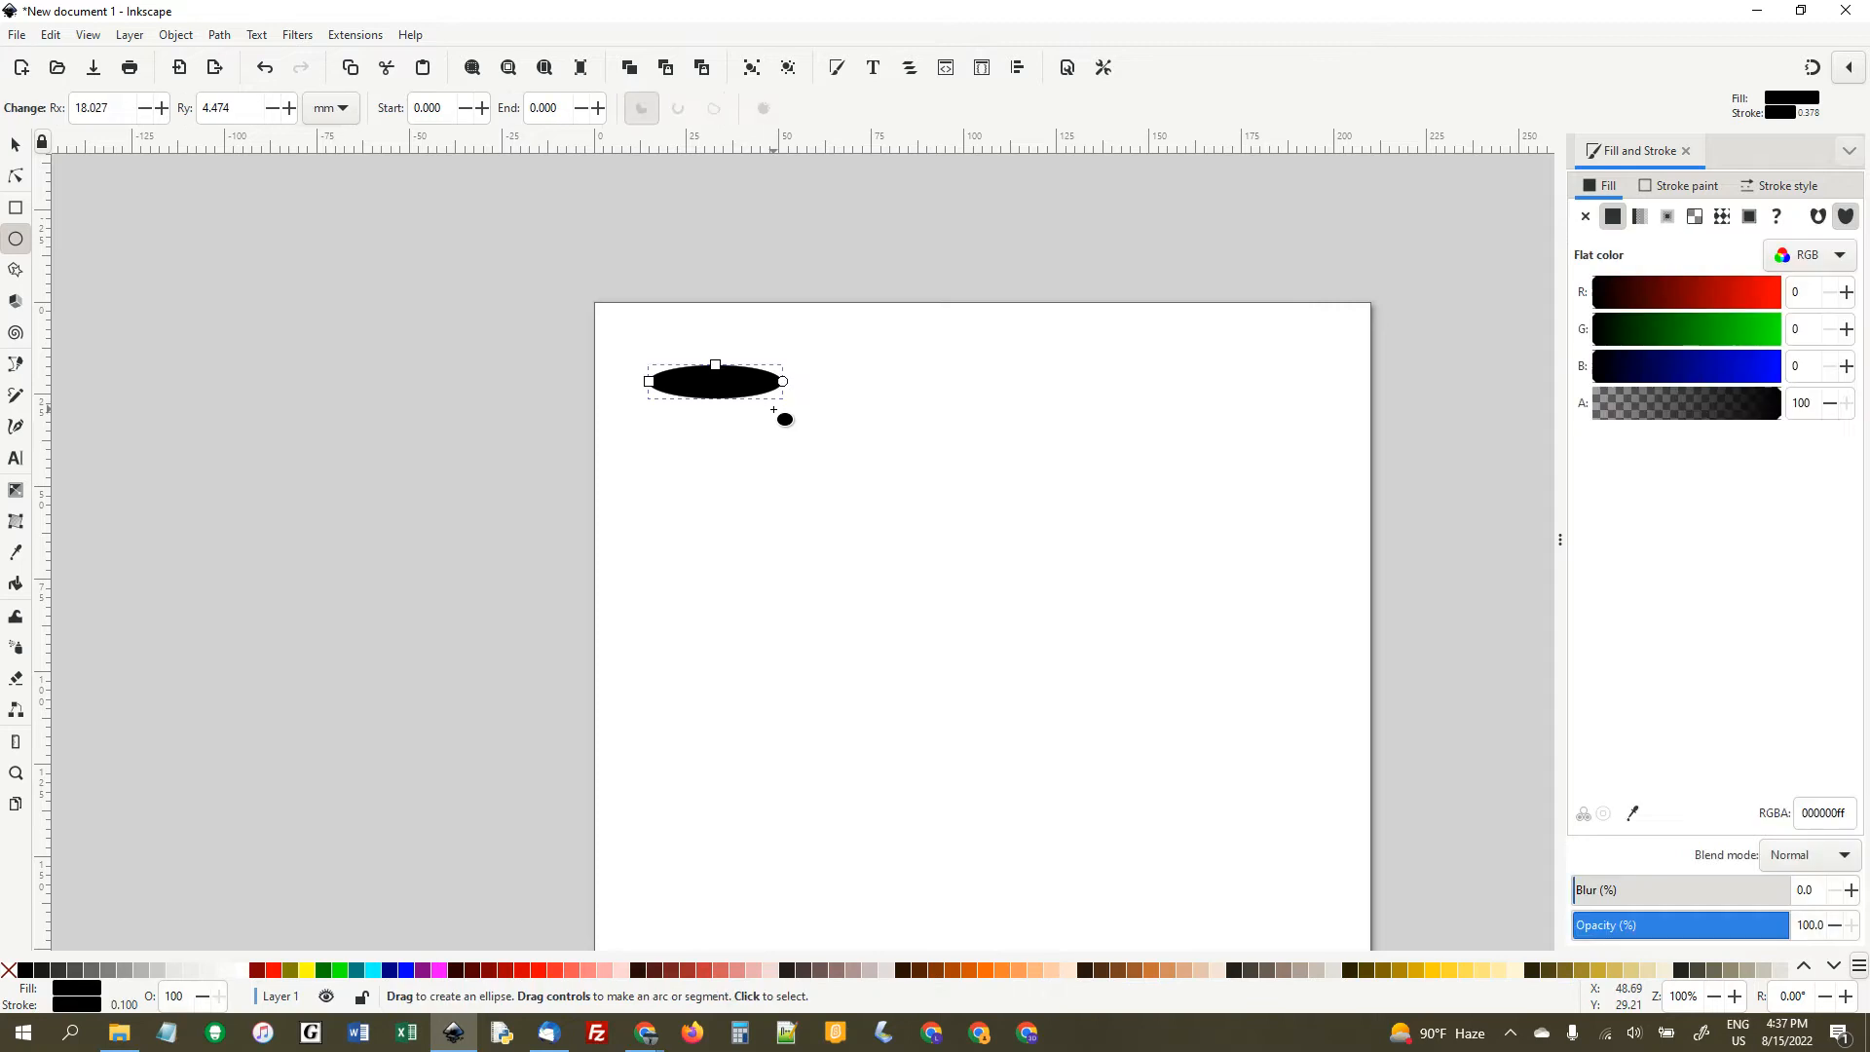
pyautogui.click(14, 148)
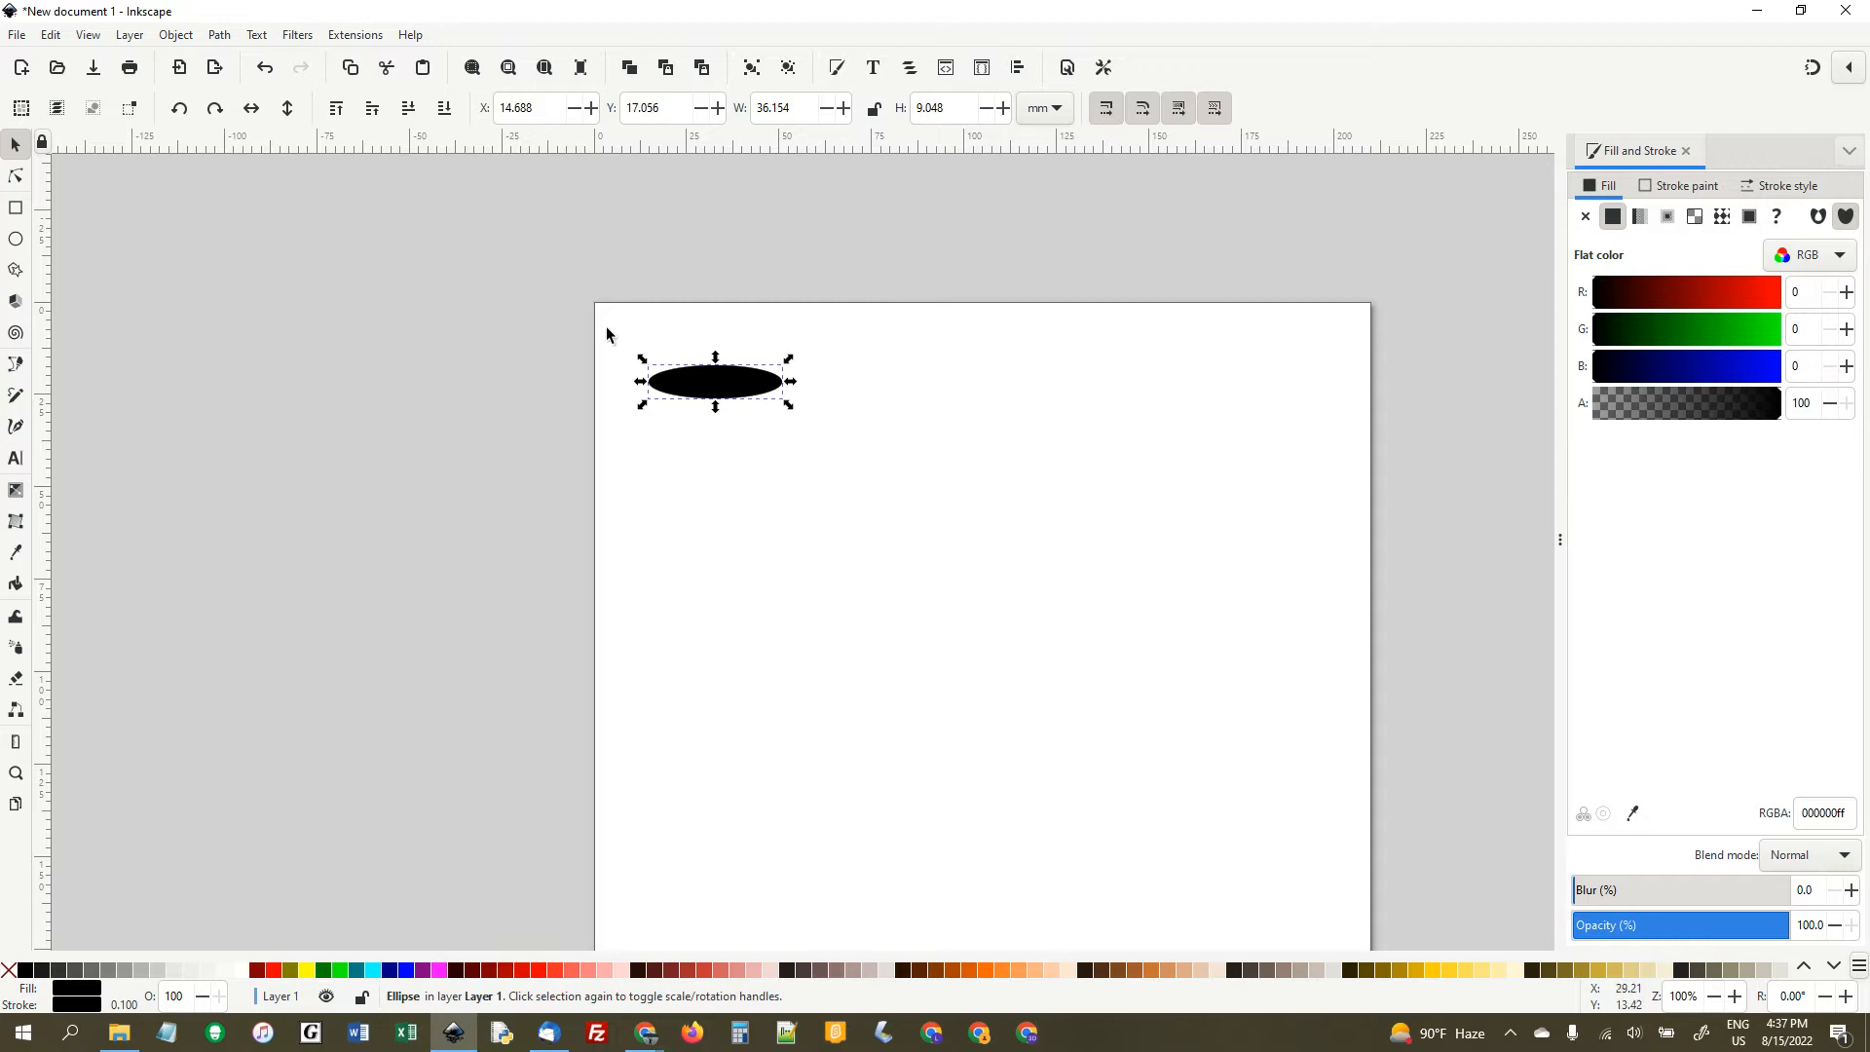
# - Draw a perfect circle about 14.6 mm in diameter just to the right of the ellipse
pyautogui.click(15, 239)
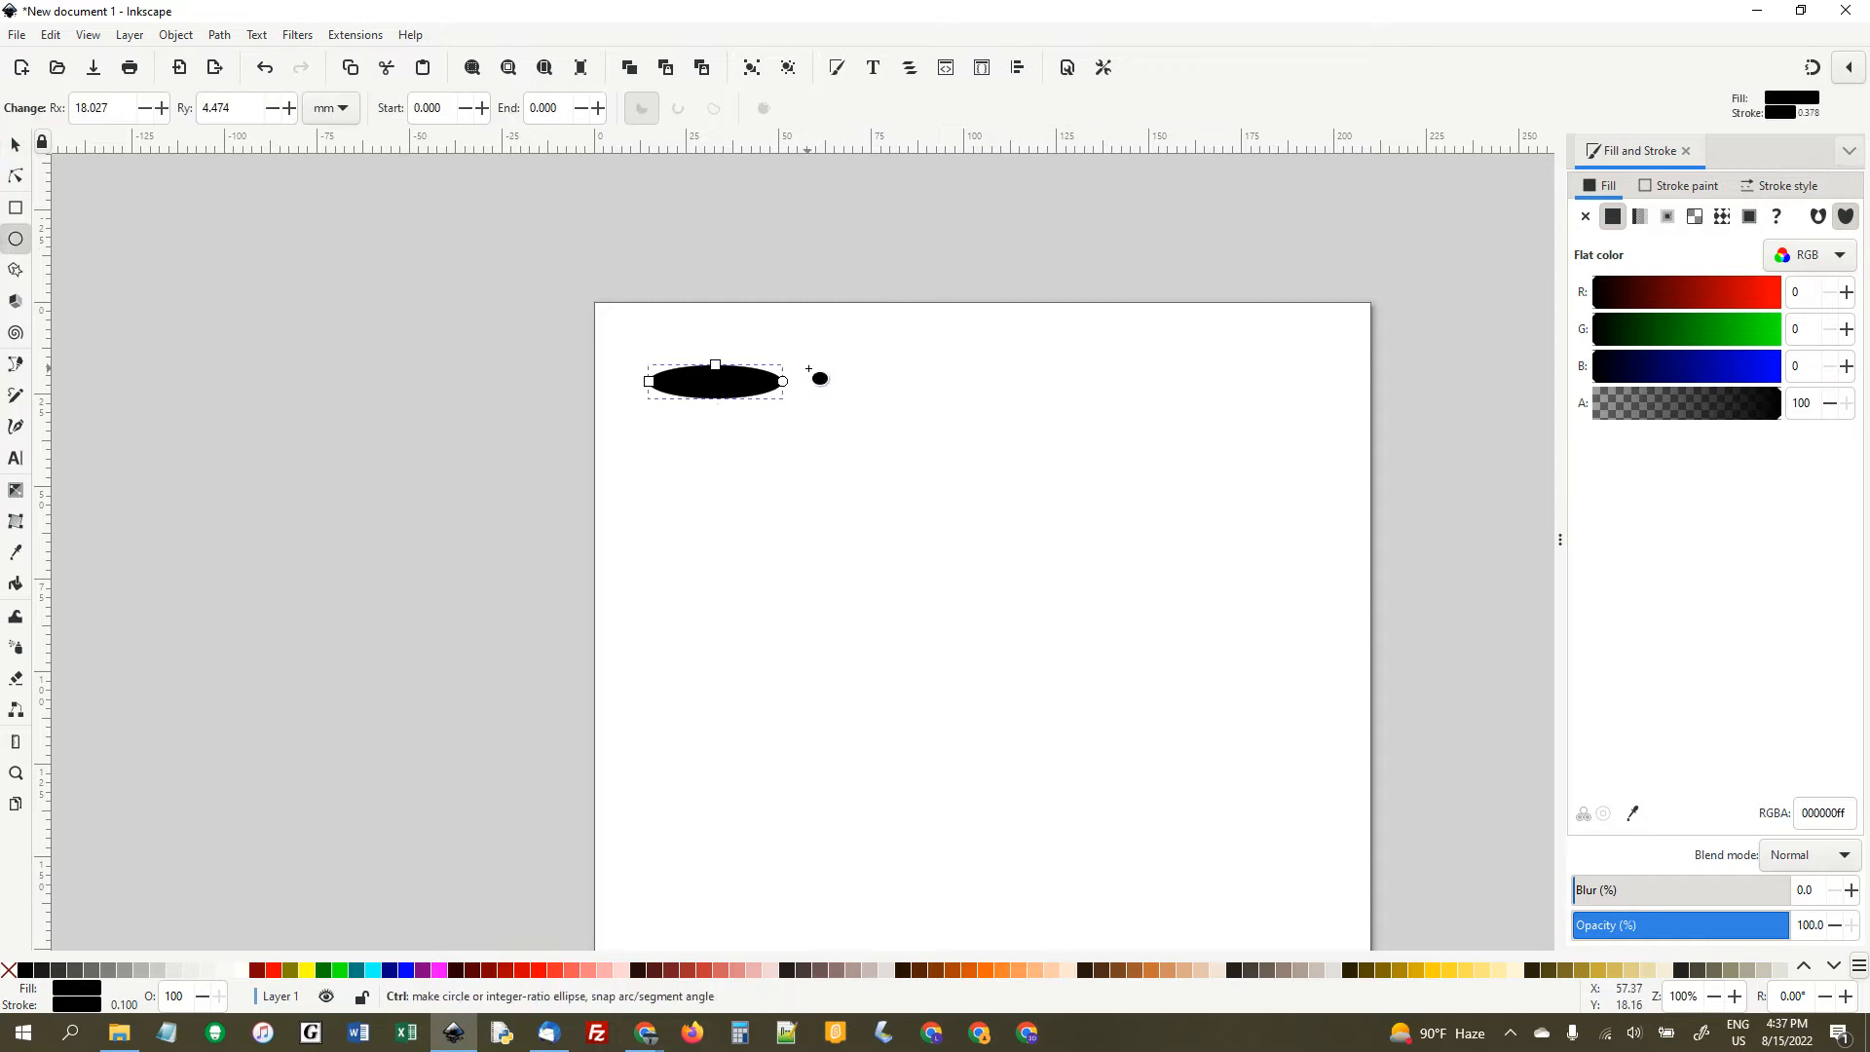
pyautogui.moveTo(823, 384); pyautogui.dragTo(867, 426)
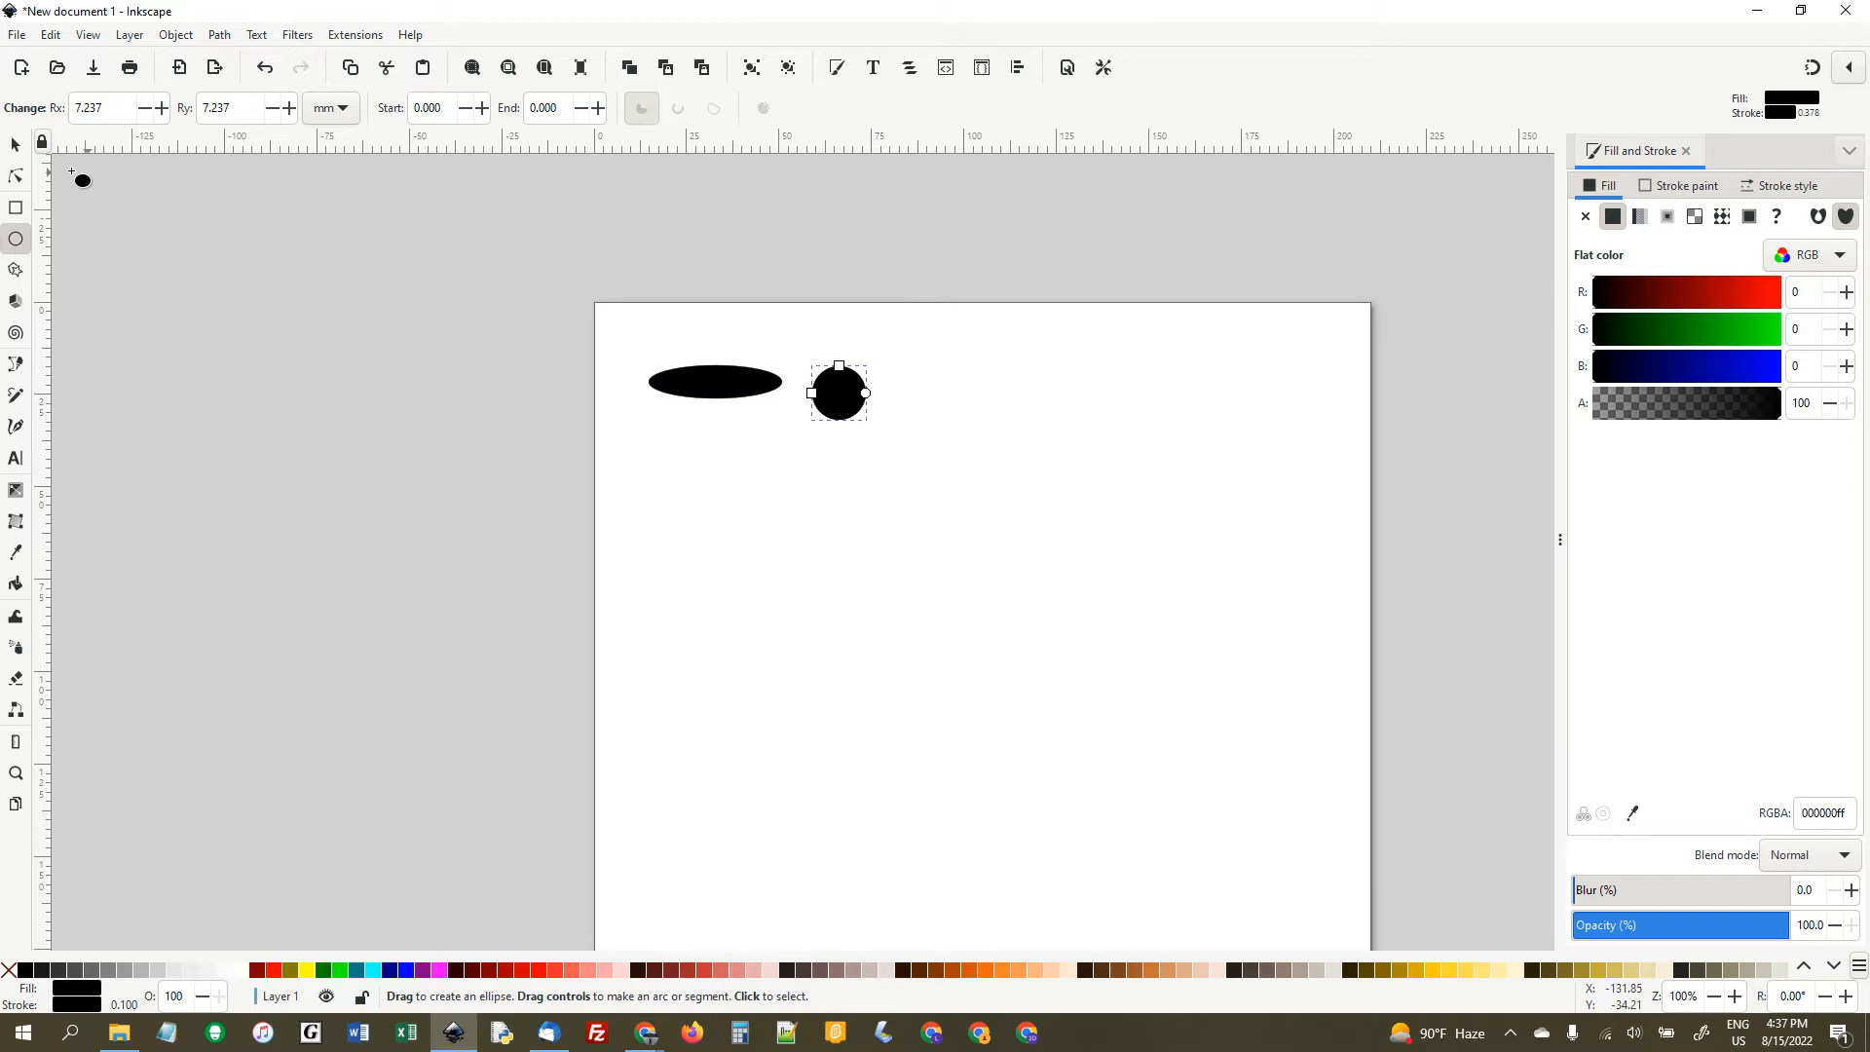
pyautogui.click(16, 147)
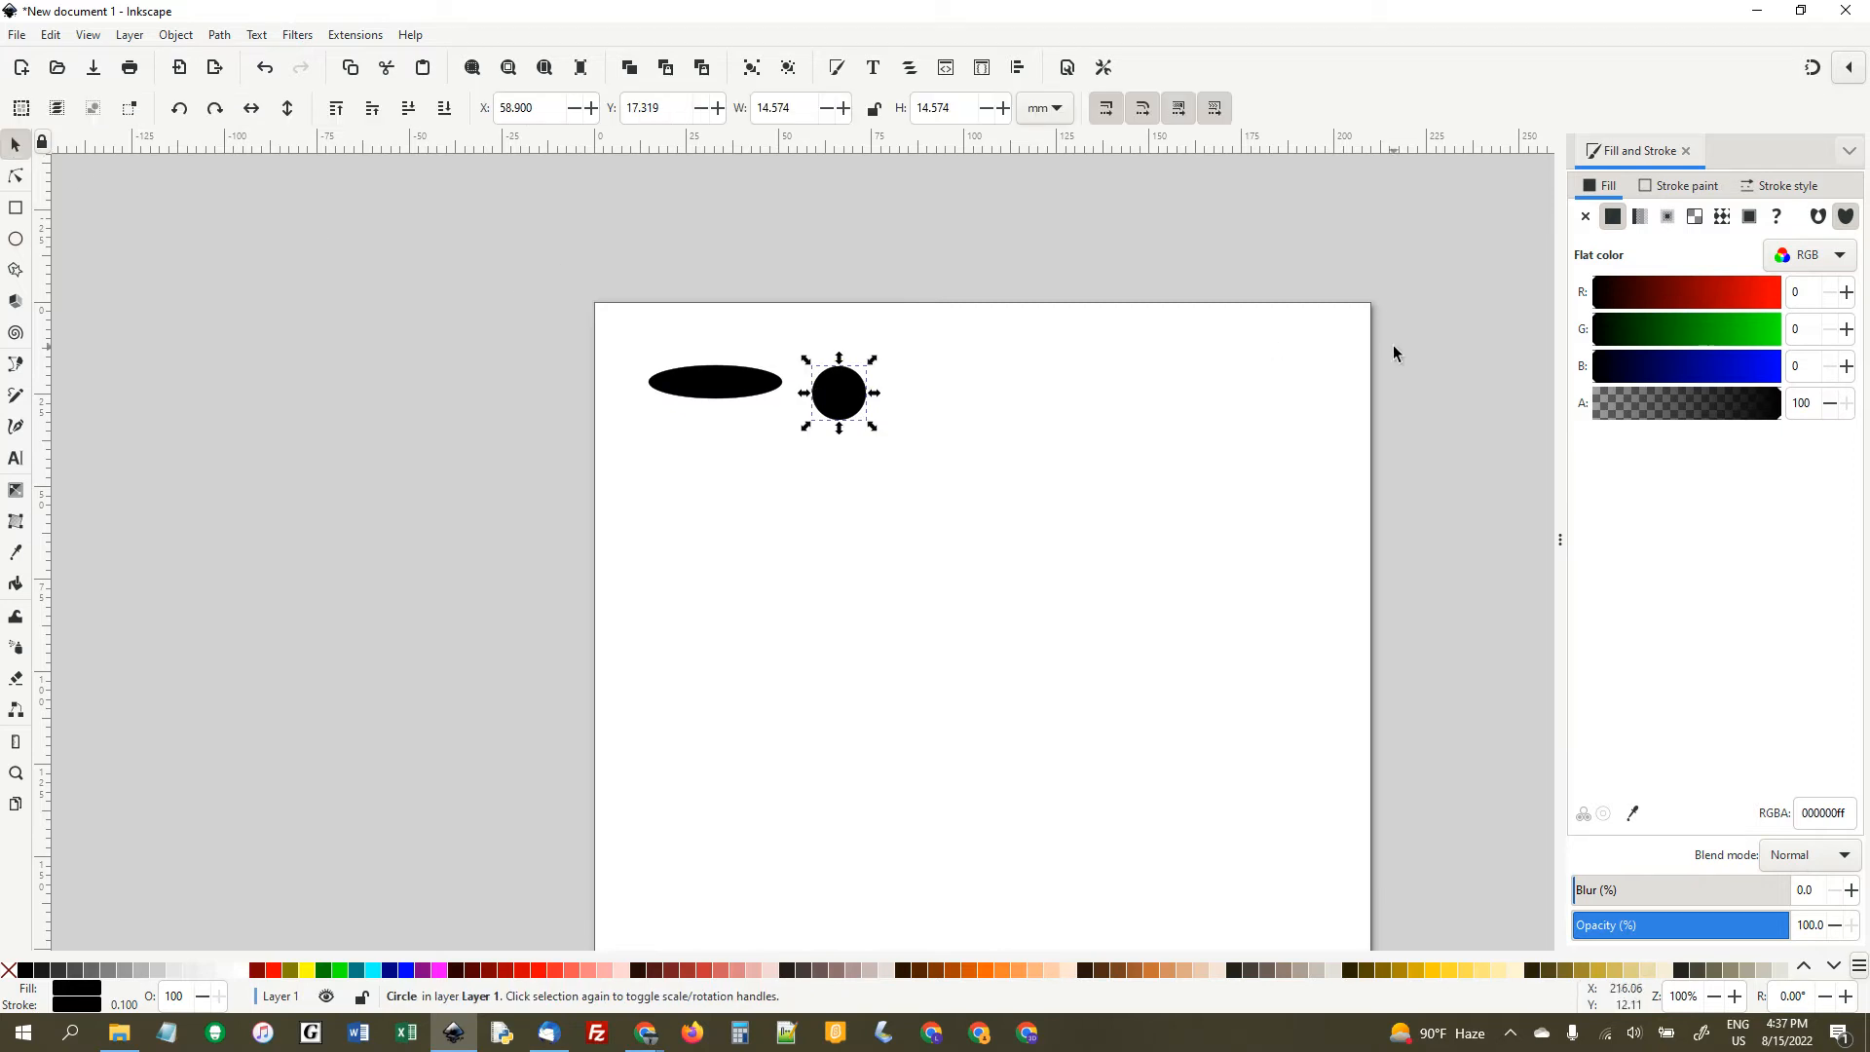
# - Recolour the circle's fill to red by setting its red value to 255
pyautogui.click(1796, 293)
pyautogui.press('Return')
pyautogui.click(1186, 413)
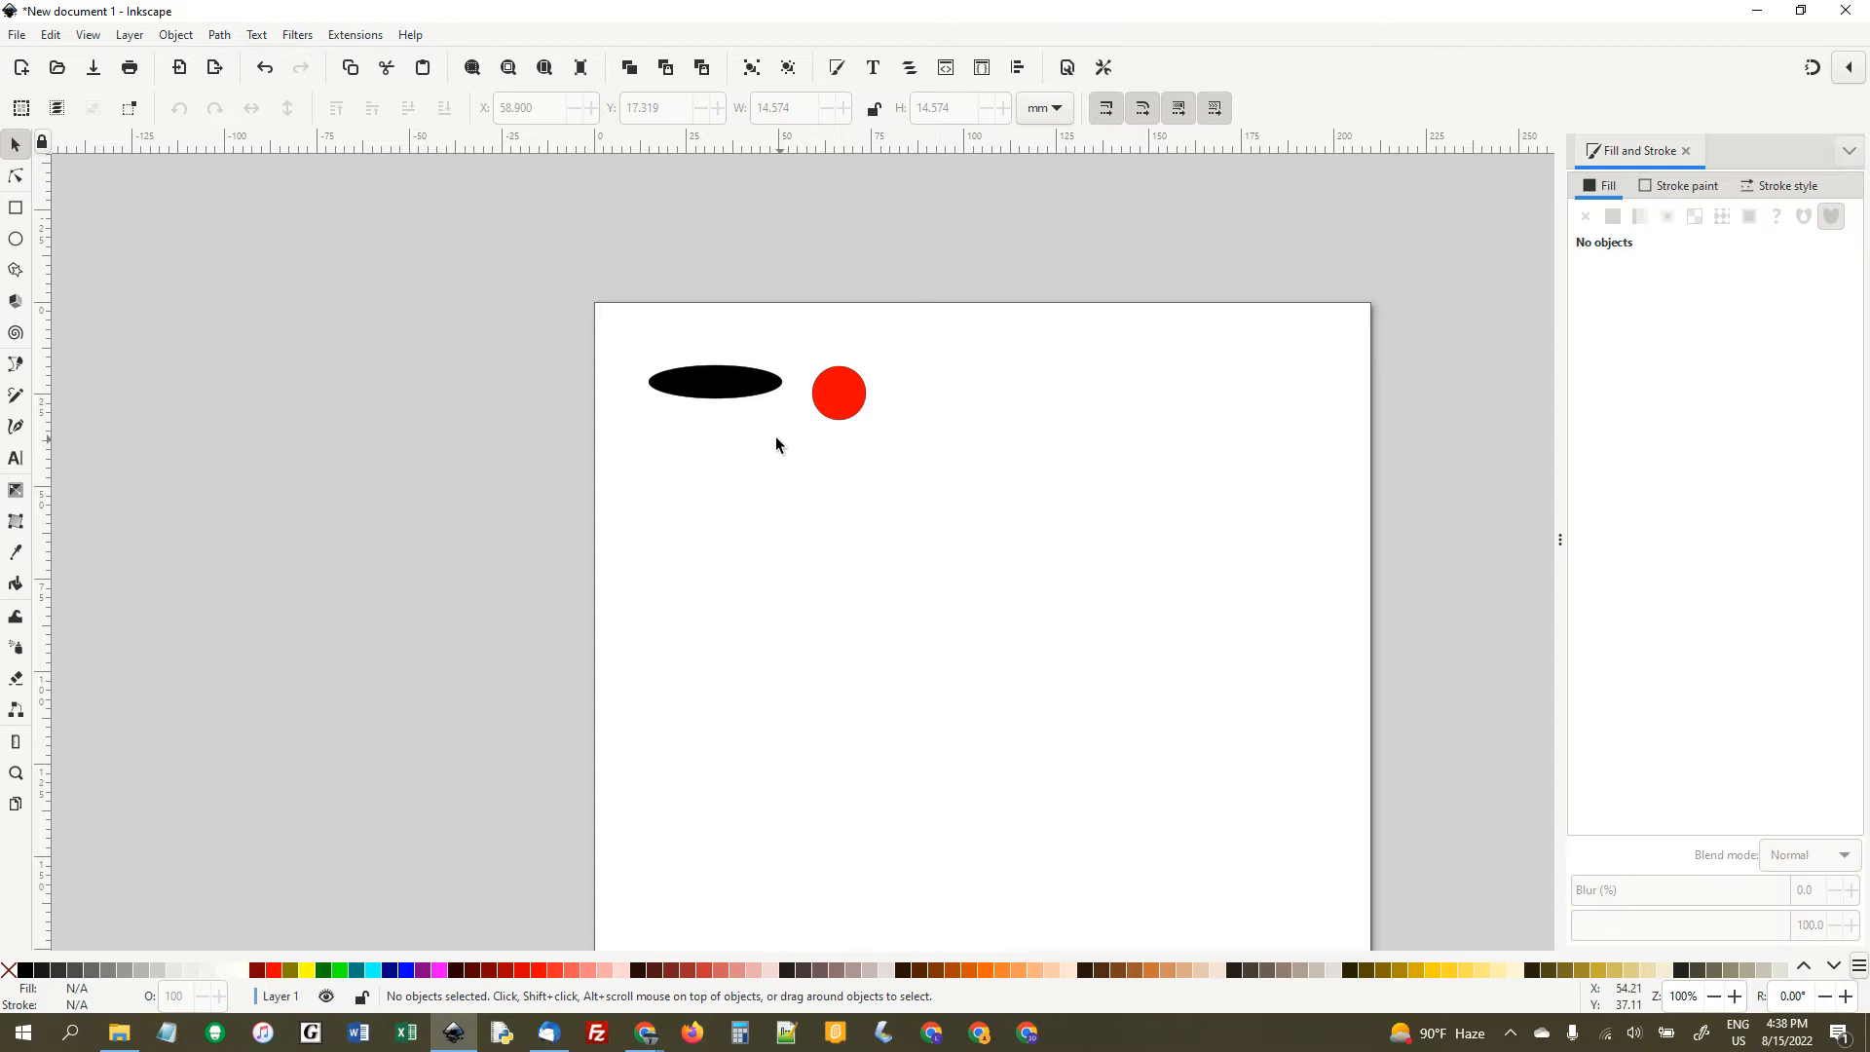
# - Duplicate the red circle into a row of four progressively larger circles to its right, the last about 38.5 mm in diameter
pyautogui.click(841, 413)
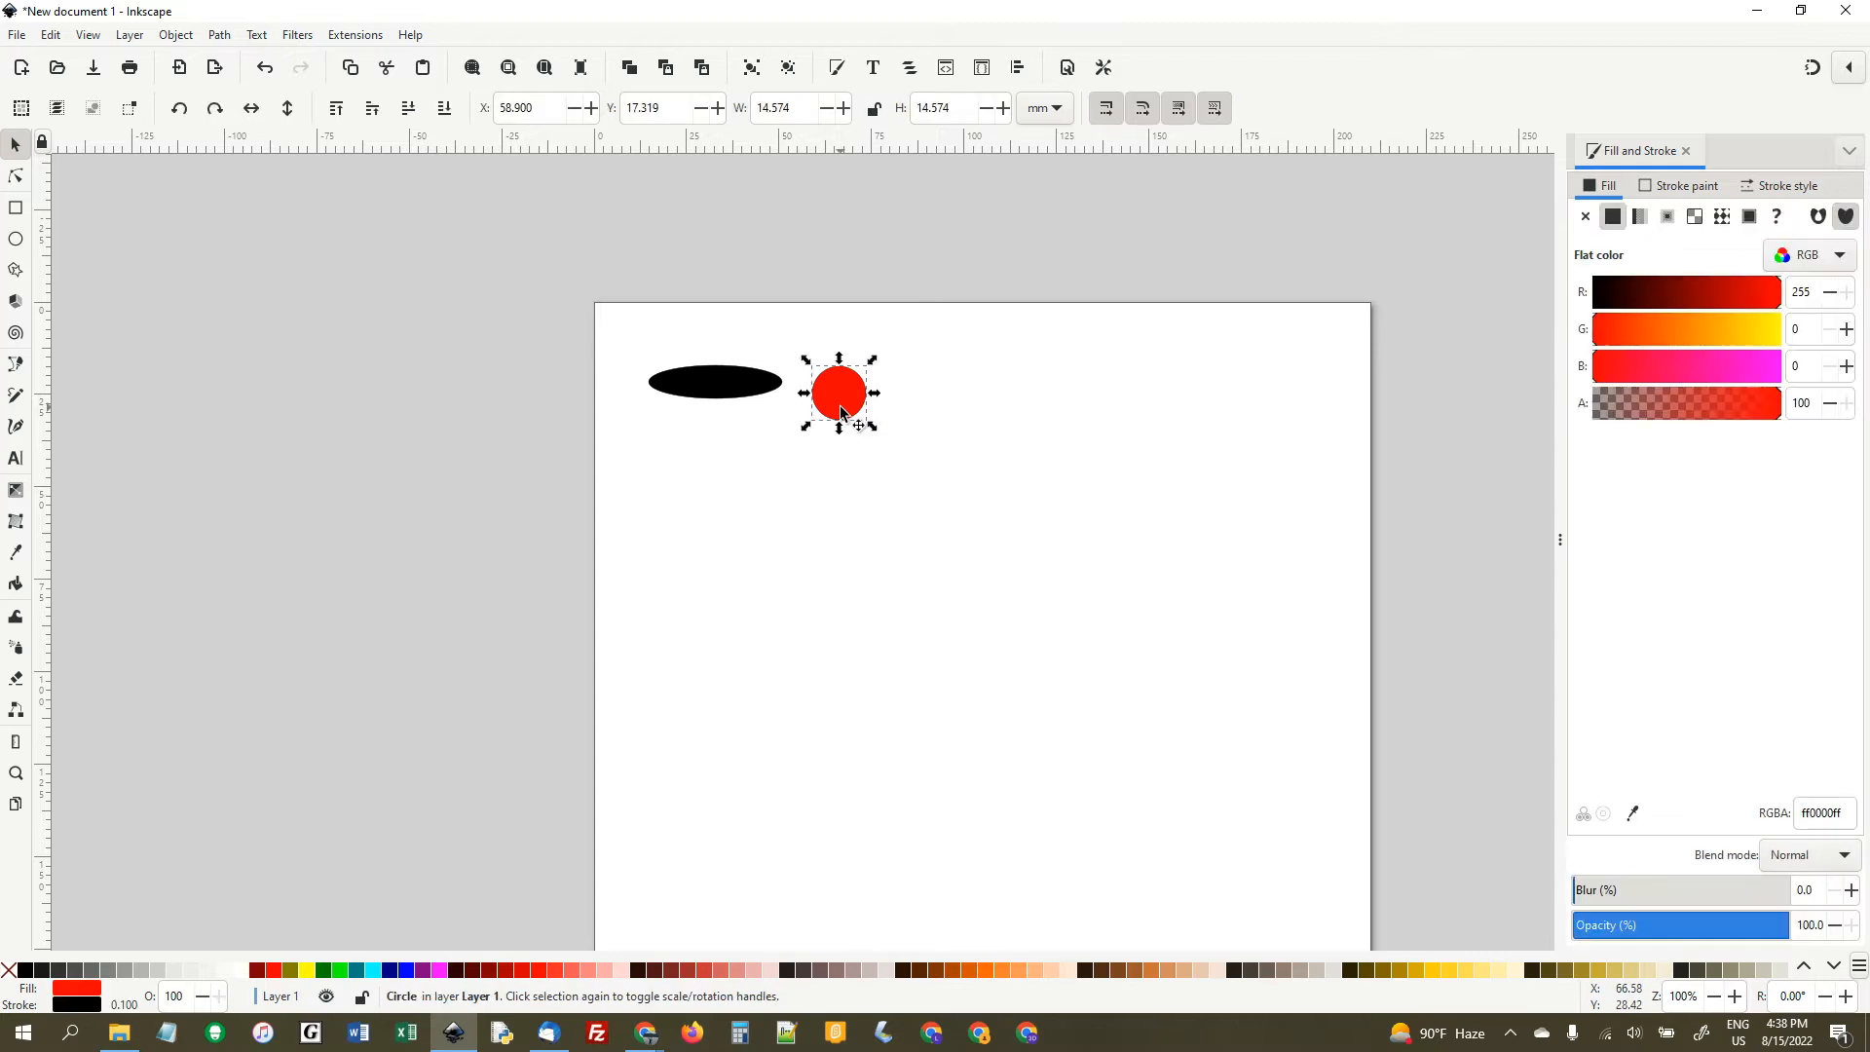
pyautogui.press('ctrl')
pyautogui.hotkey('ctrl', 'd')
pyautogui.moveTo(841, 413); pyautogui.dragTo(1329, 475)
pyautogui.hotkey('ctrl', 'd')
pyautogui.hotkey('ctrl', 'd')
pyautogui.hotkey('ctrl', 'd')
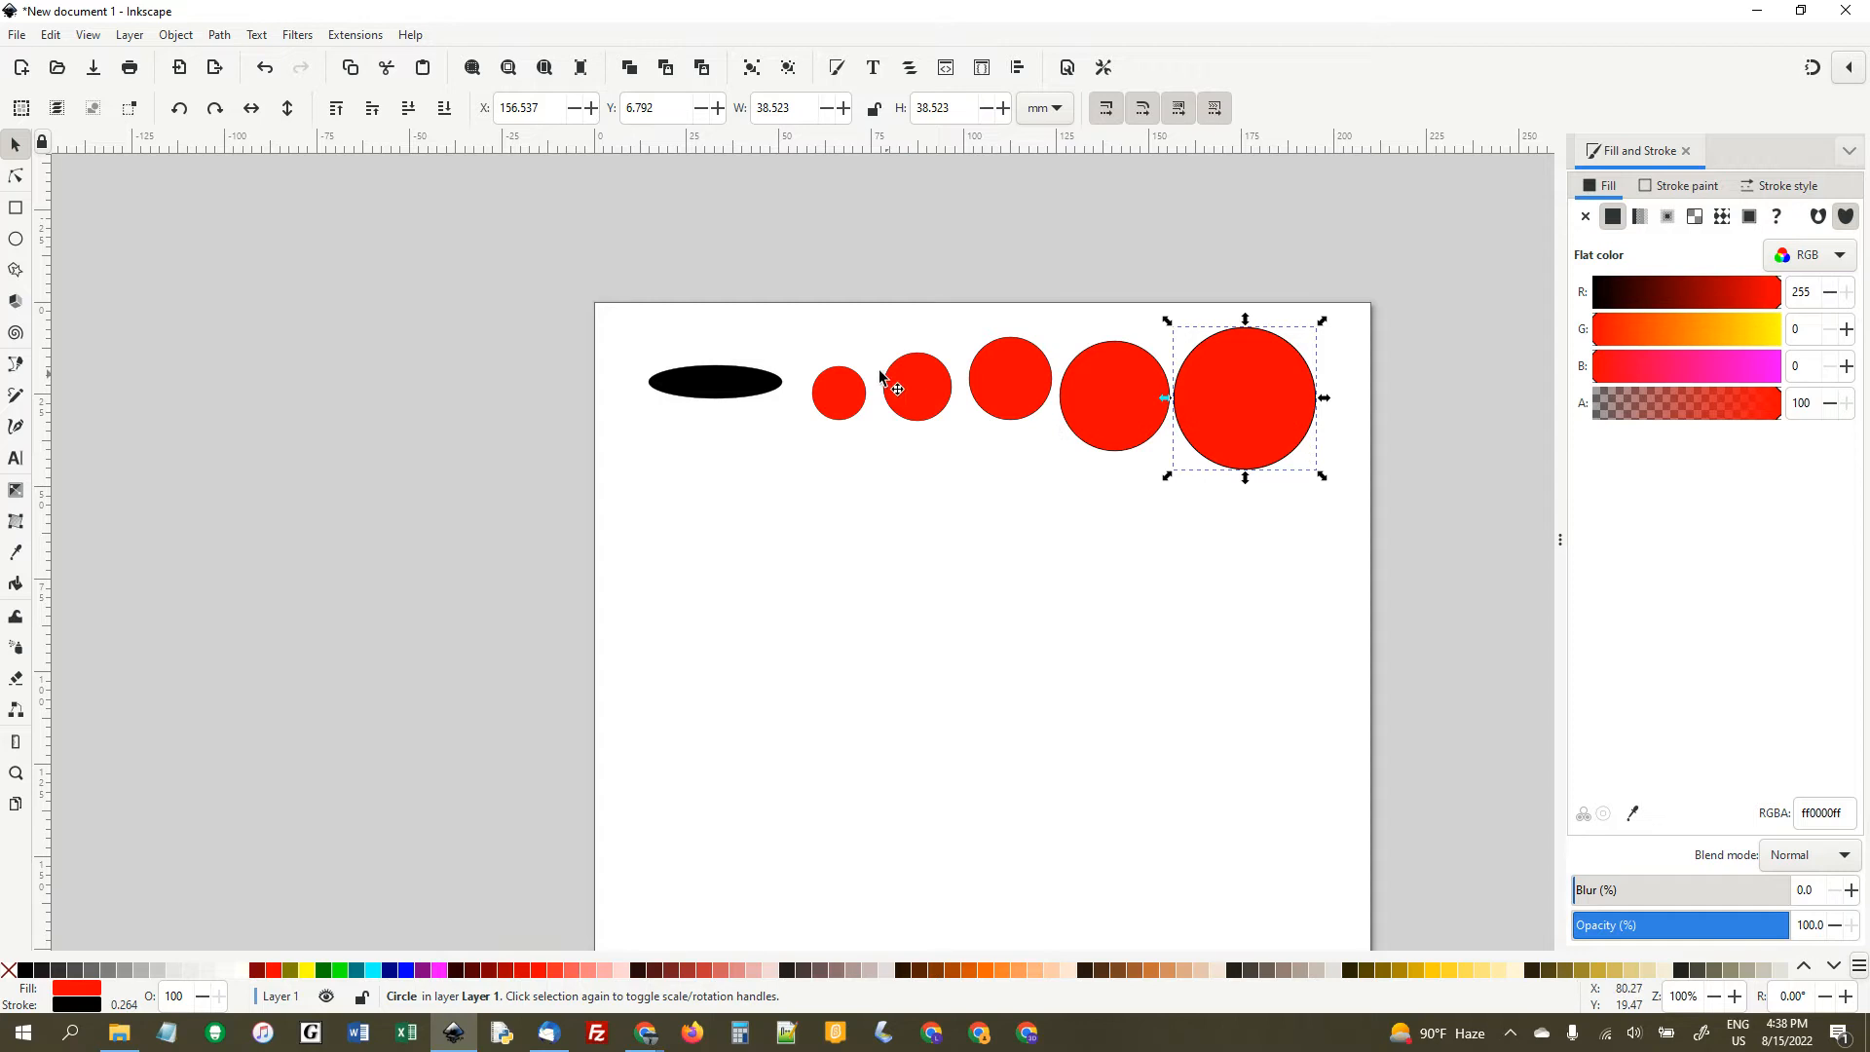
# - Select the ellipse and all five circles and scale them together proportionally to about 175.6 mm wide, within the page
pyautogui.moveTo(602, 286); pyautogui.dragTo(1403, 526)
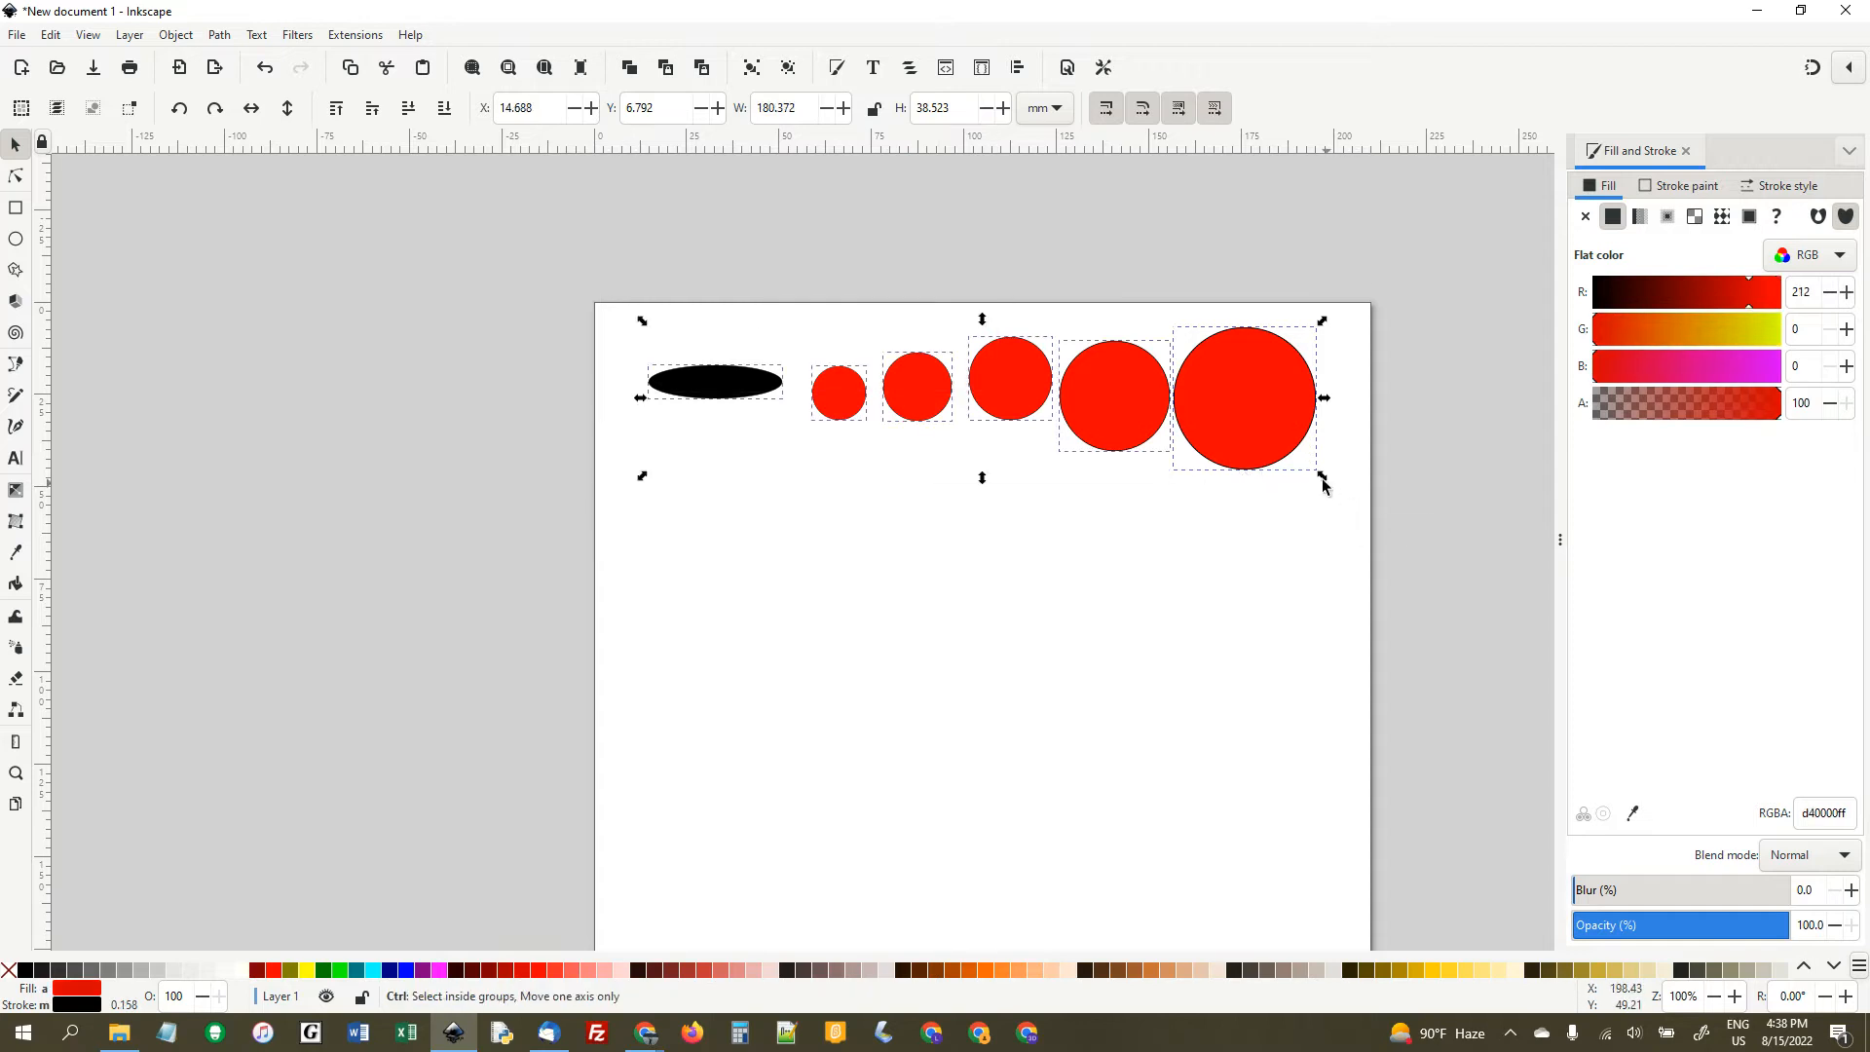
pyautogui.moveTo(1323, 479); pyautogui.dragTo(1508, 577)
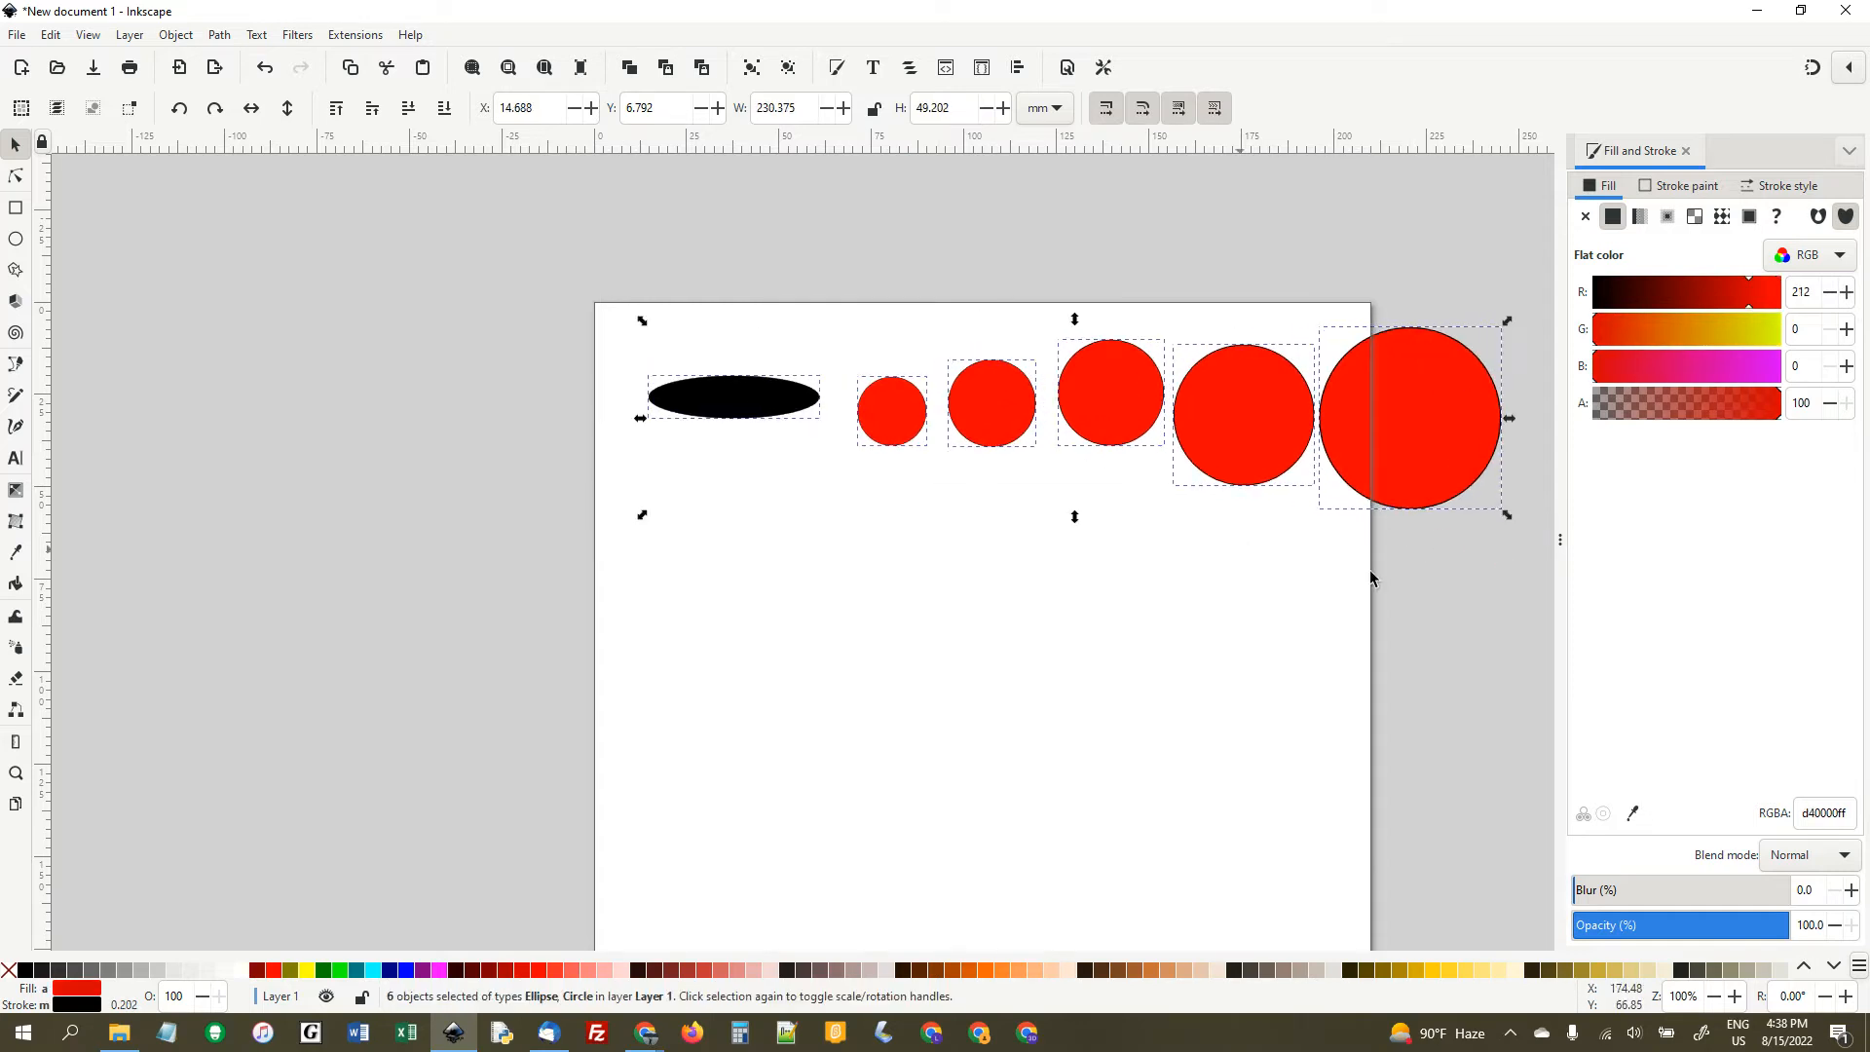
pyautogui.click(1399, 548)
pyautogui.hotkey('ctrl', 'a')
pyautogui.moveTo(1508, 514); pyautogui.dragTo(1304, 500)
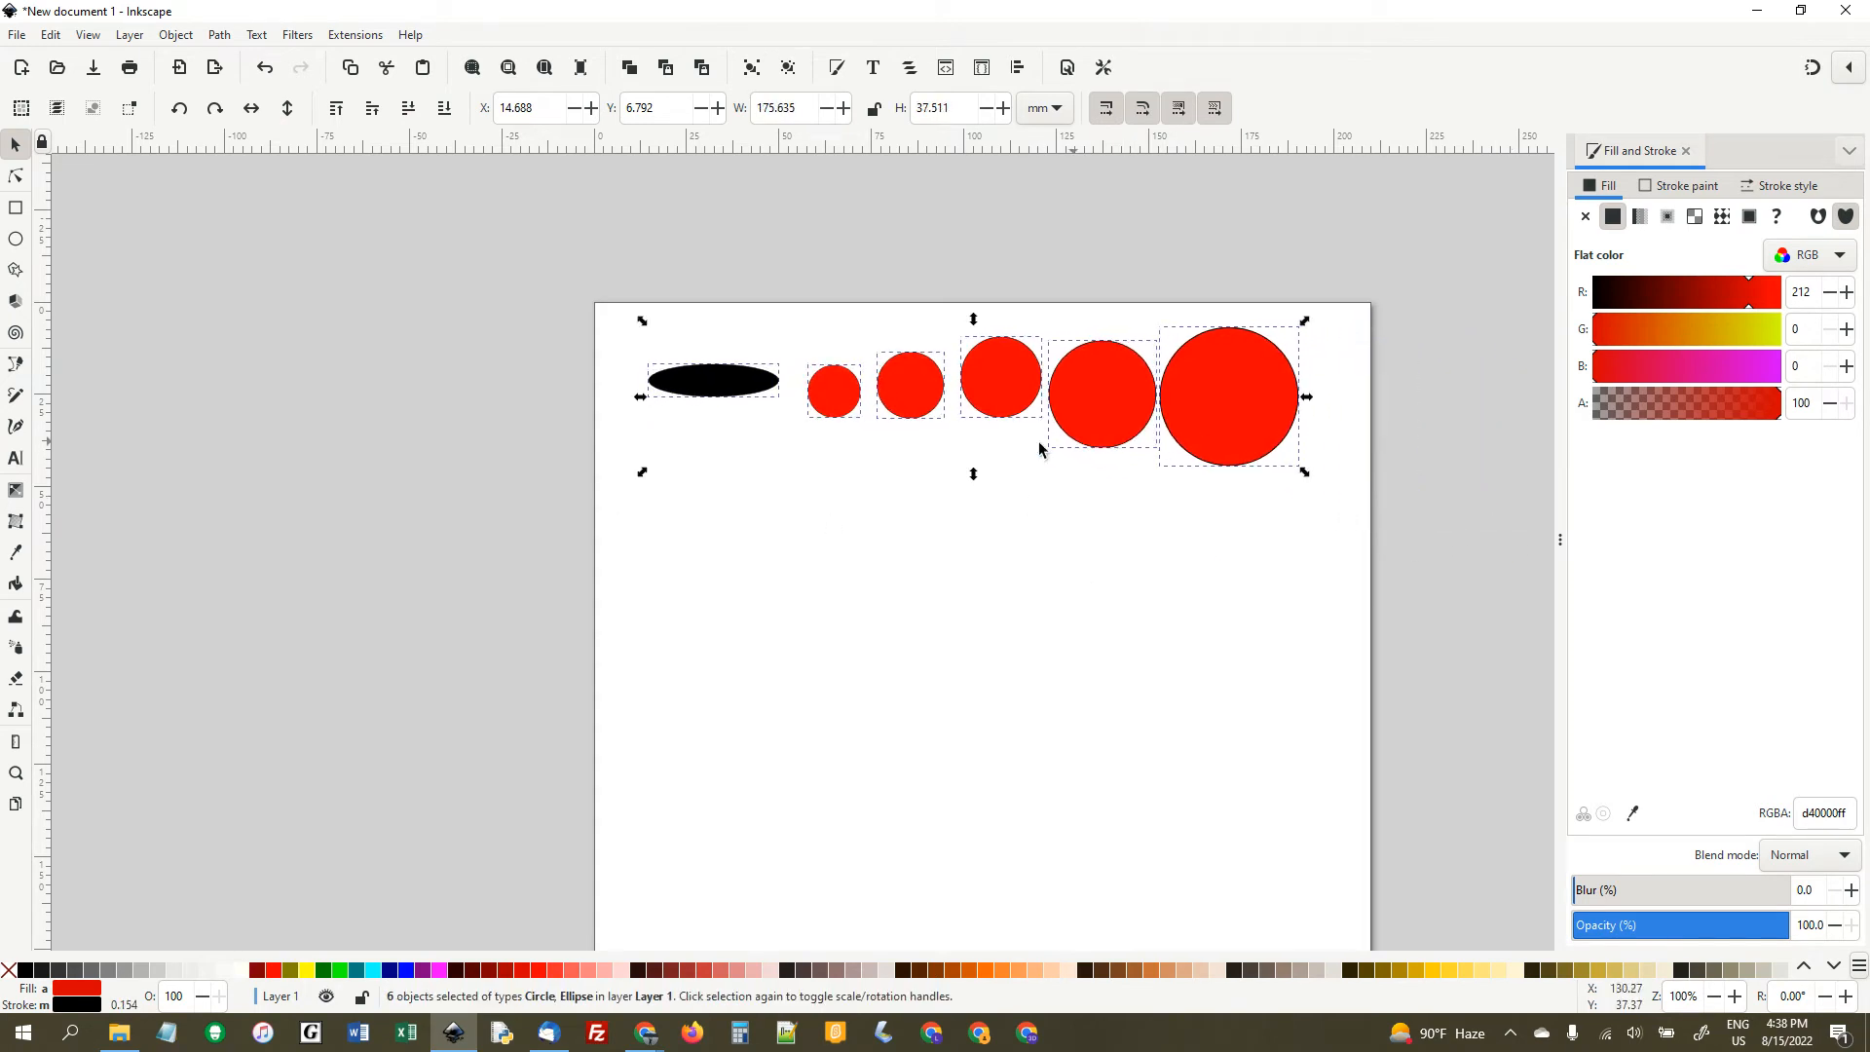
pyautogui.click(884, 504)
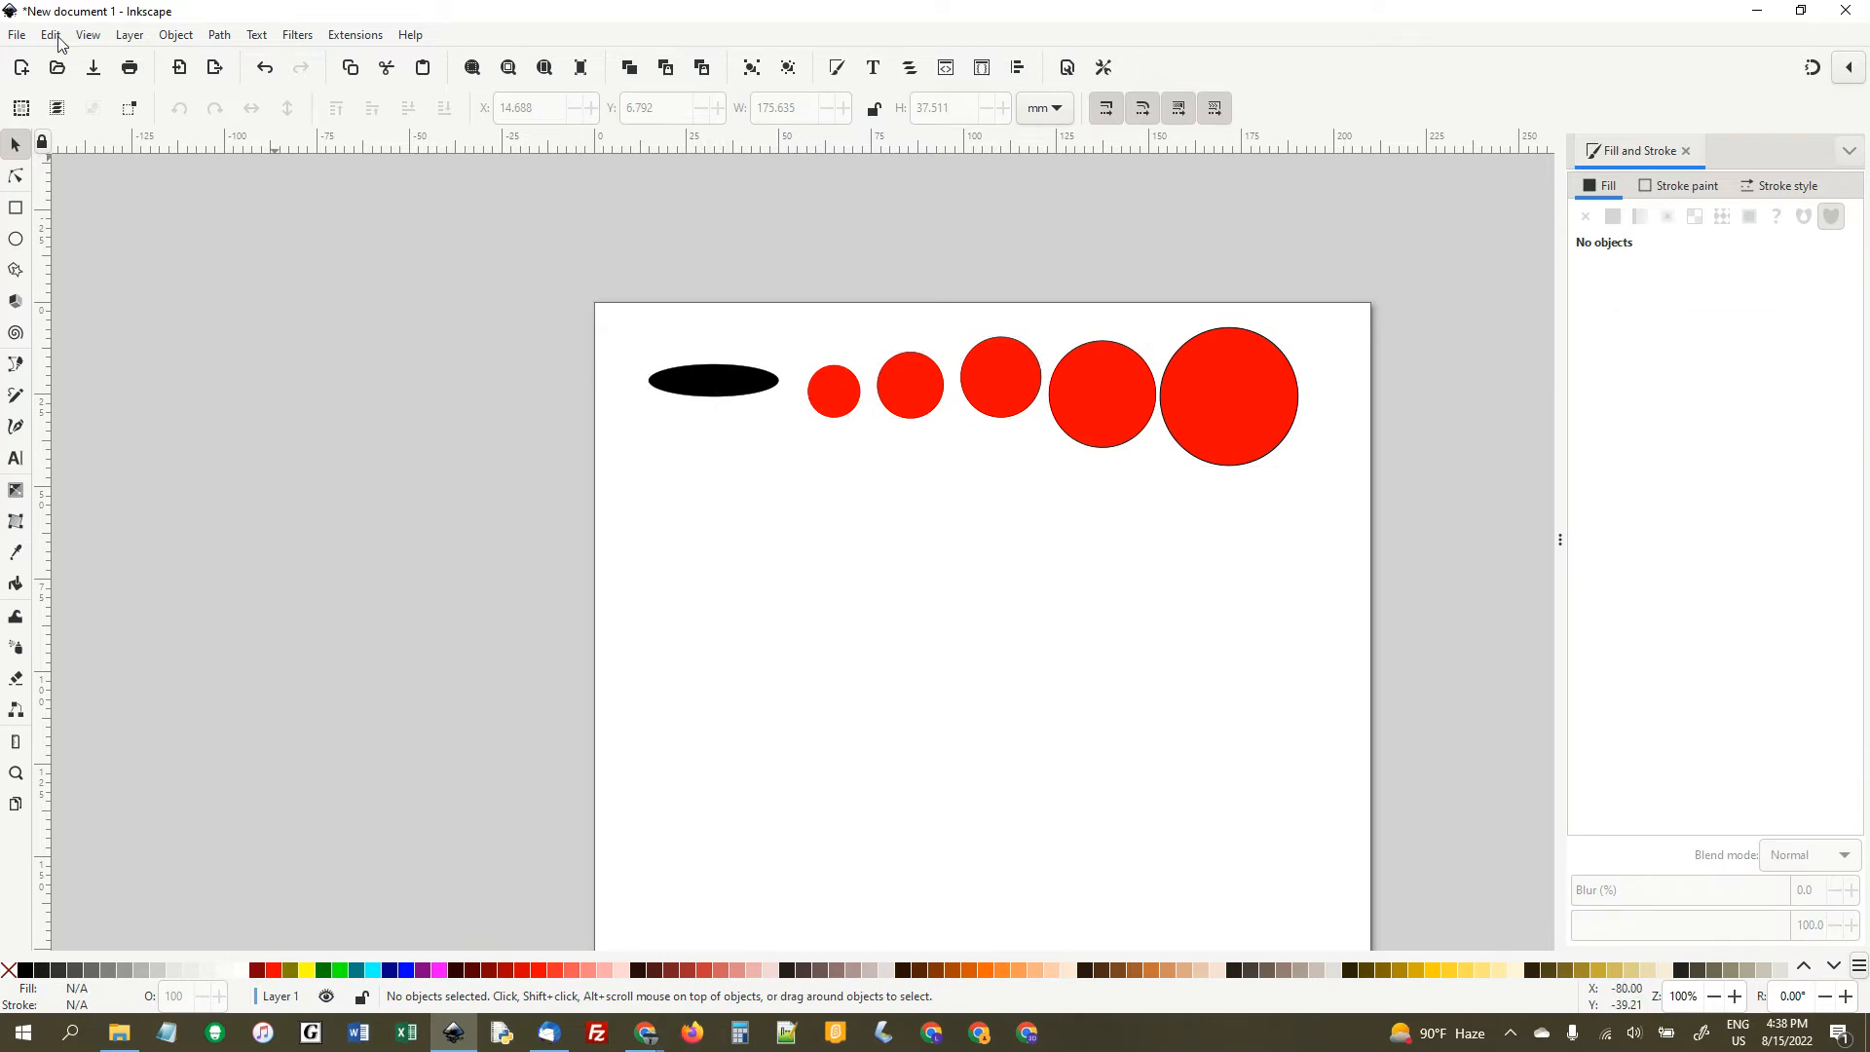
# - Save the document to the Desktop as an Inkscape SVG named with the author's name followed by "Inkscape 1"
pyautogui.click(17, 35)
pyautogui.click(61, 179)
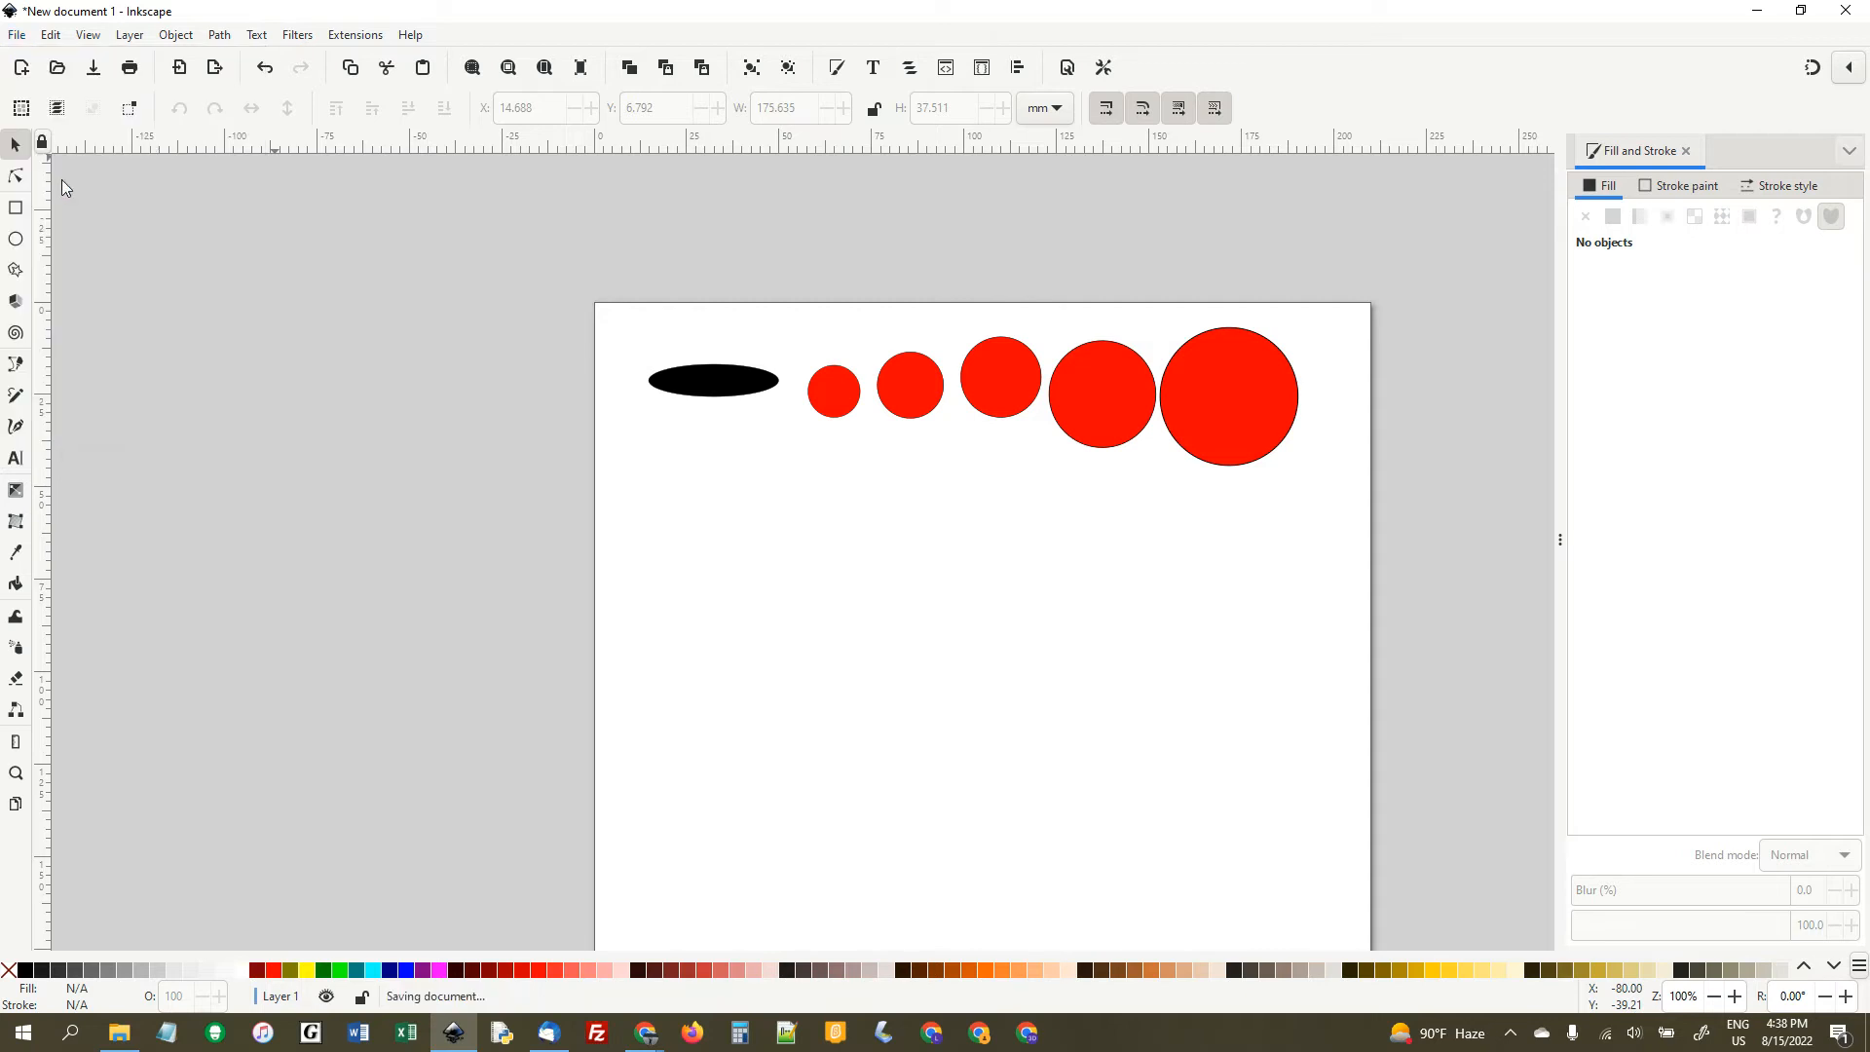
pyautogui.write('Mr. Hays')
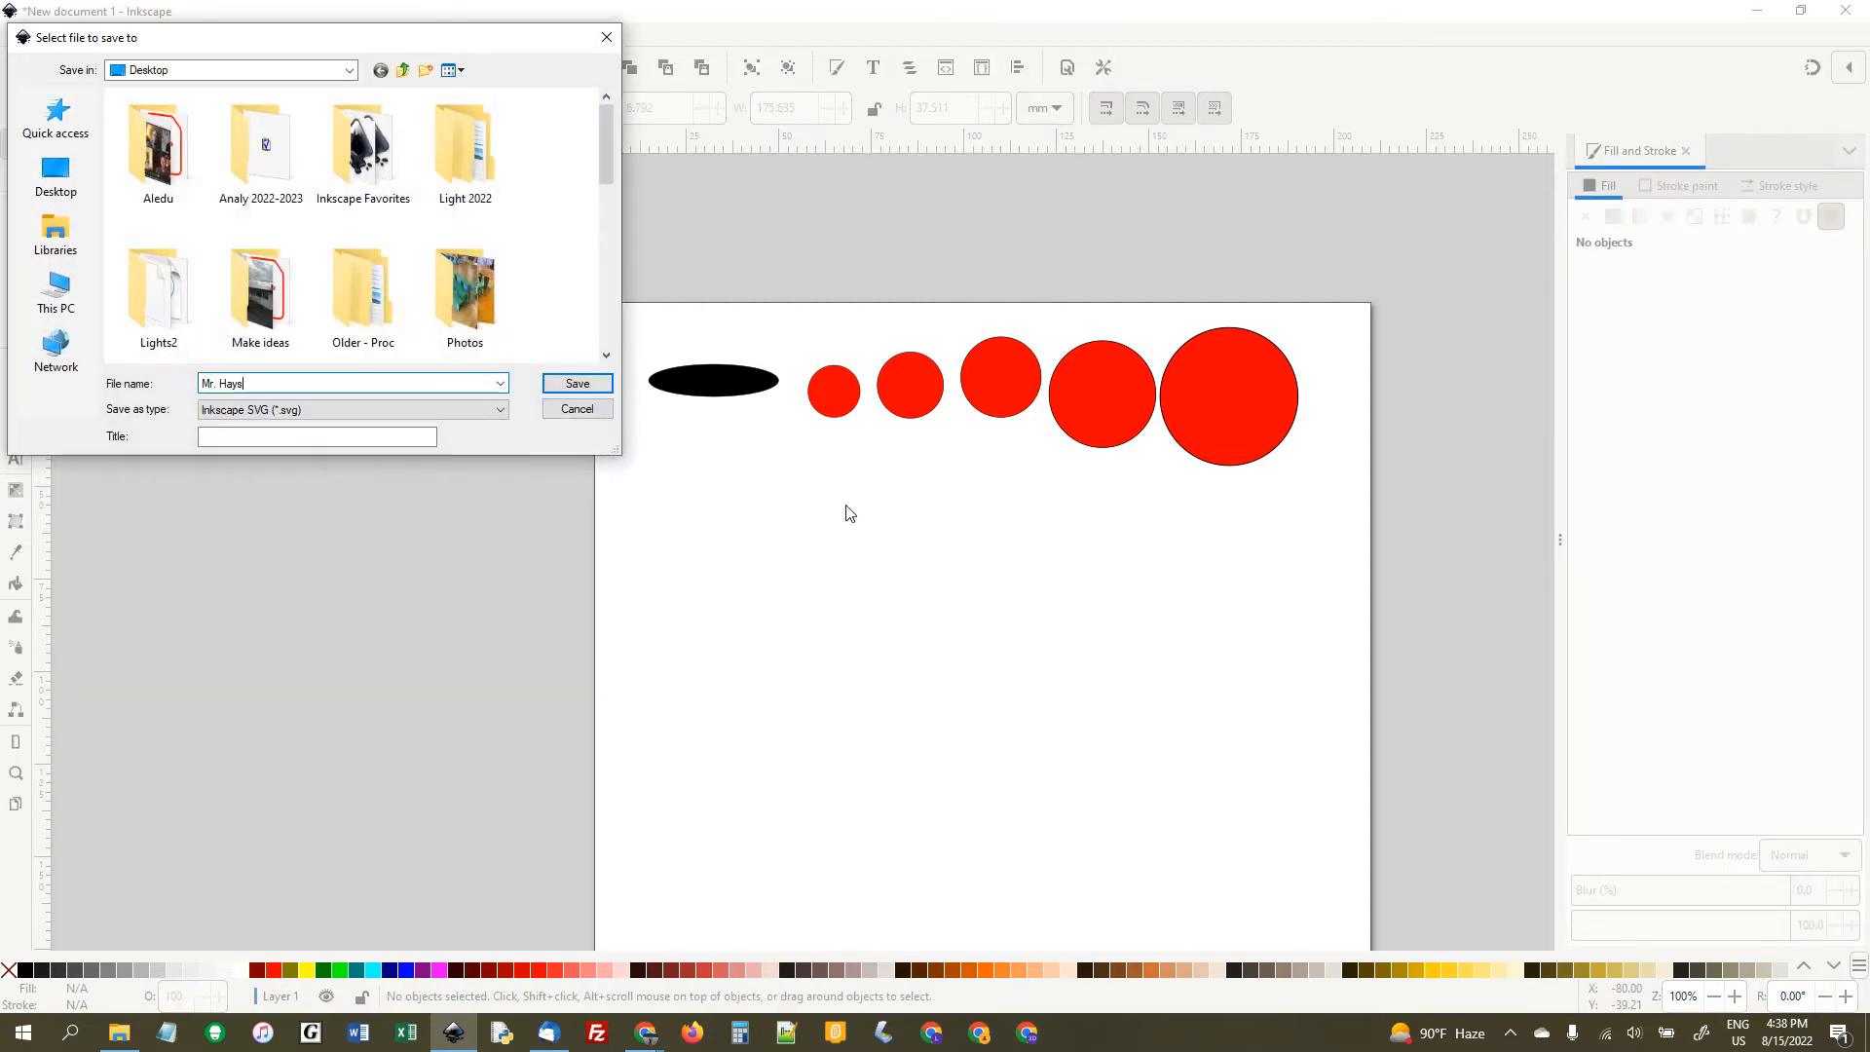
pyautogui.write(' Inkscape 1')
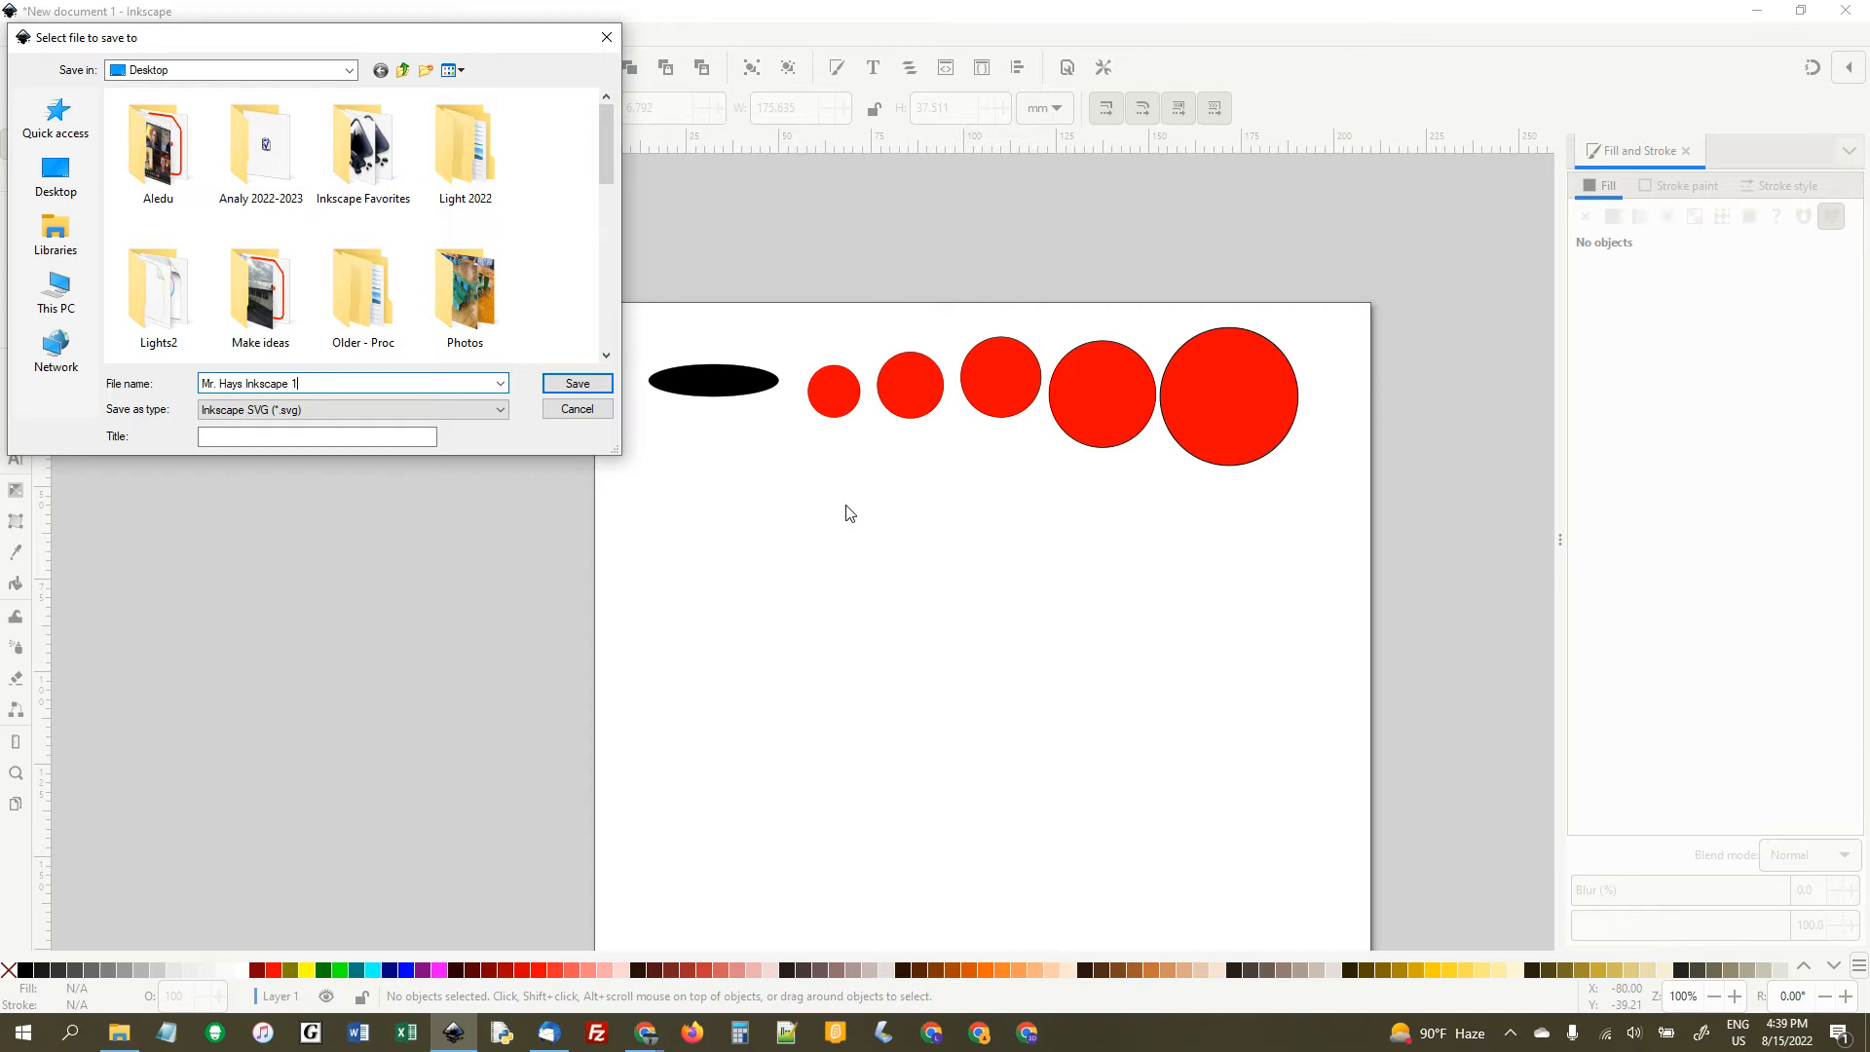
pyautogui.click(55, 175)
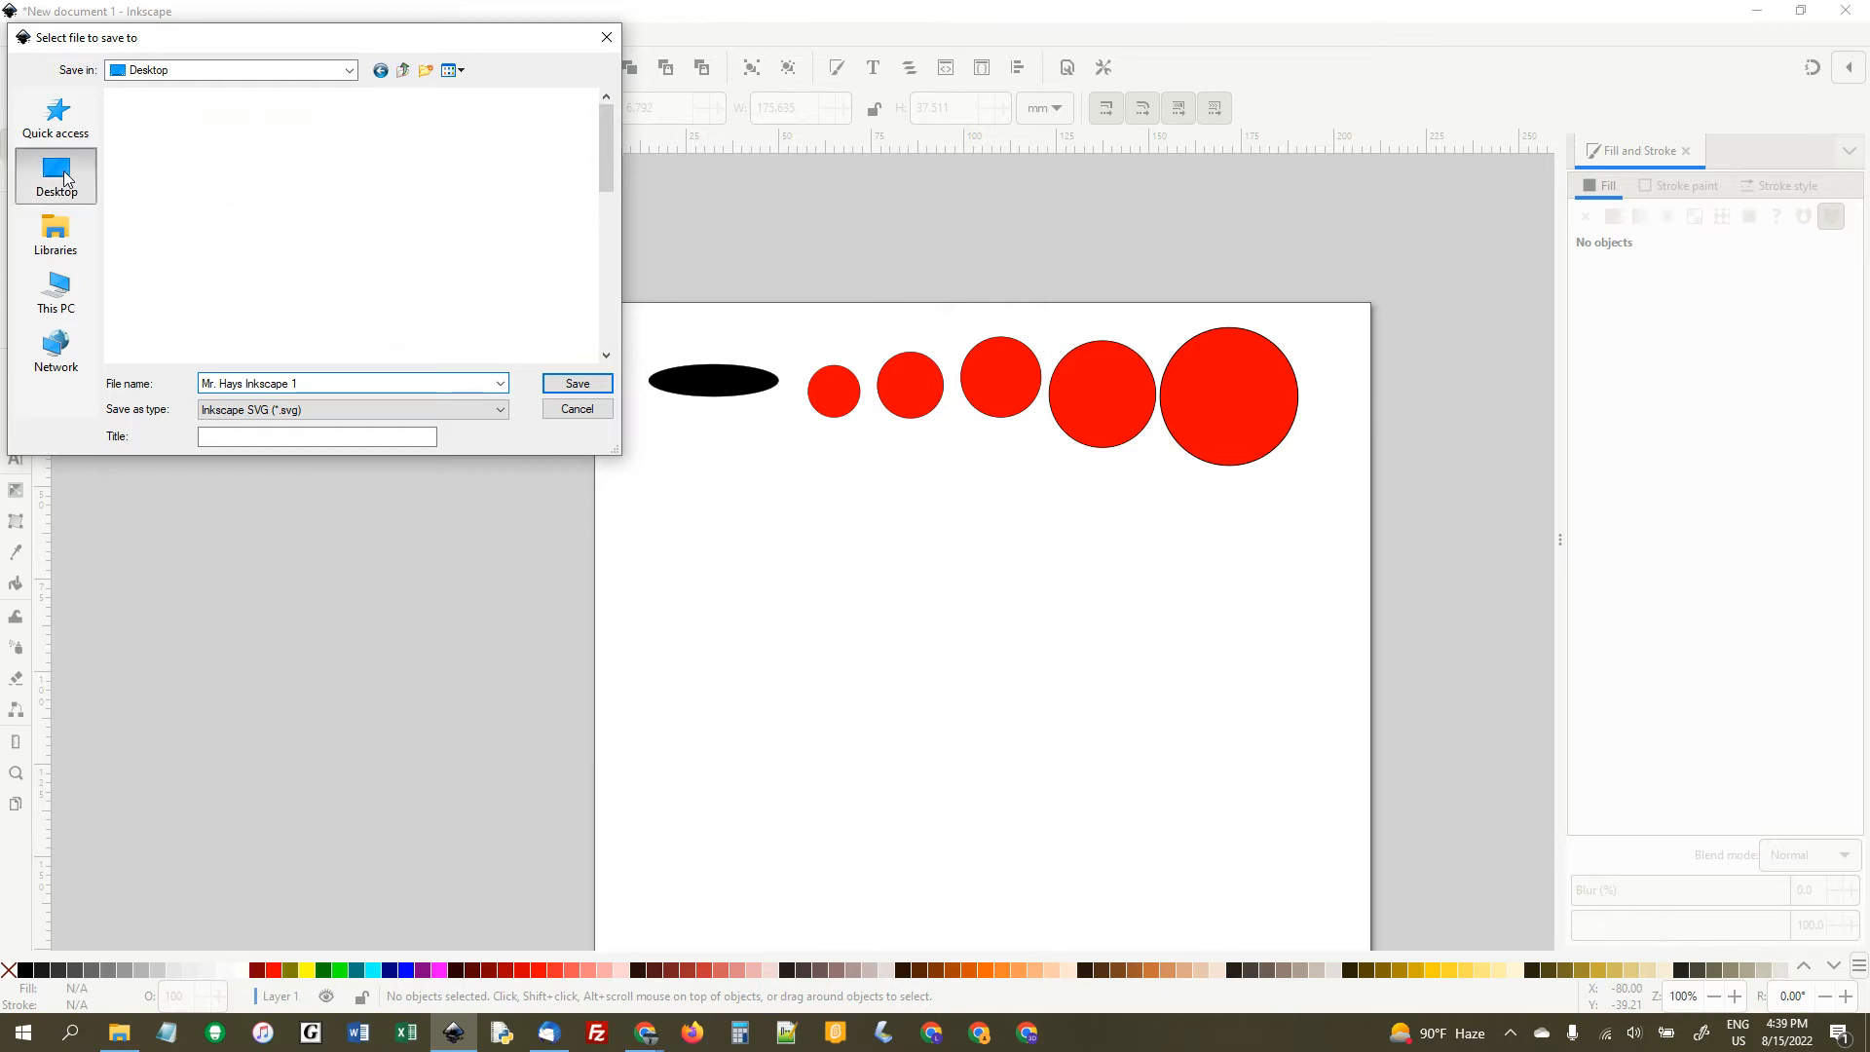
pyautogui.click(588, 382)
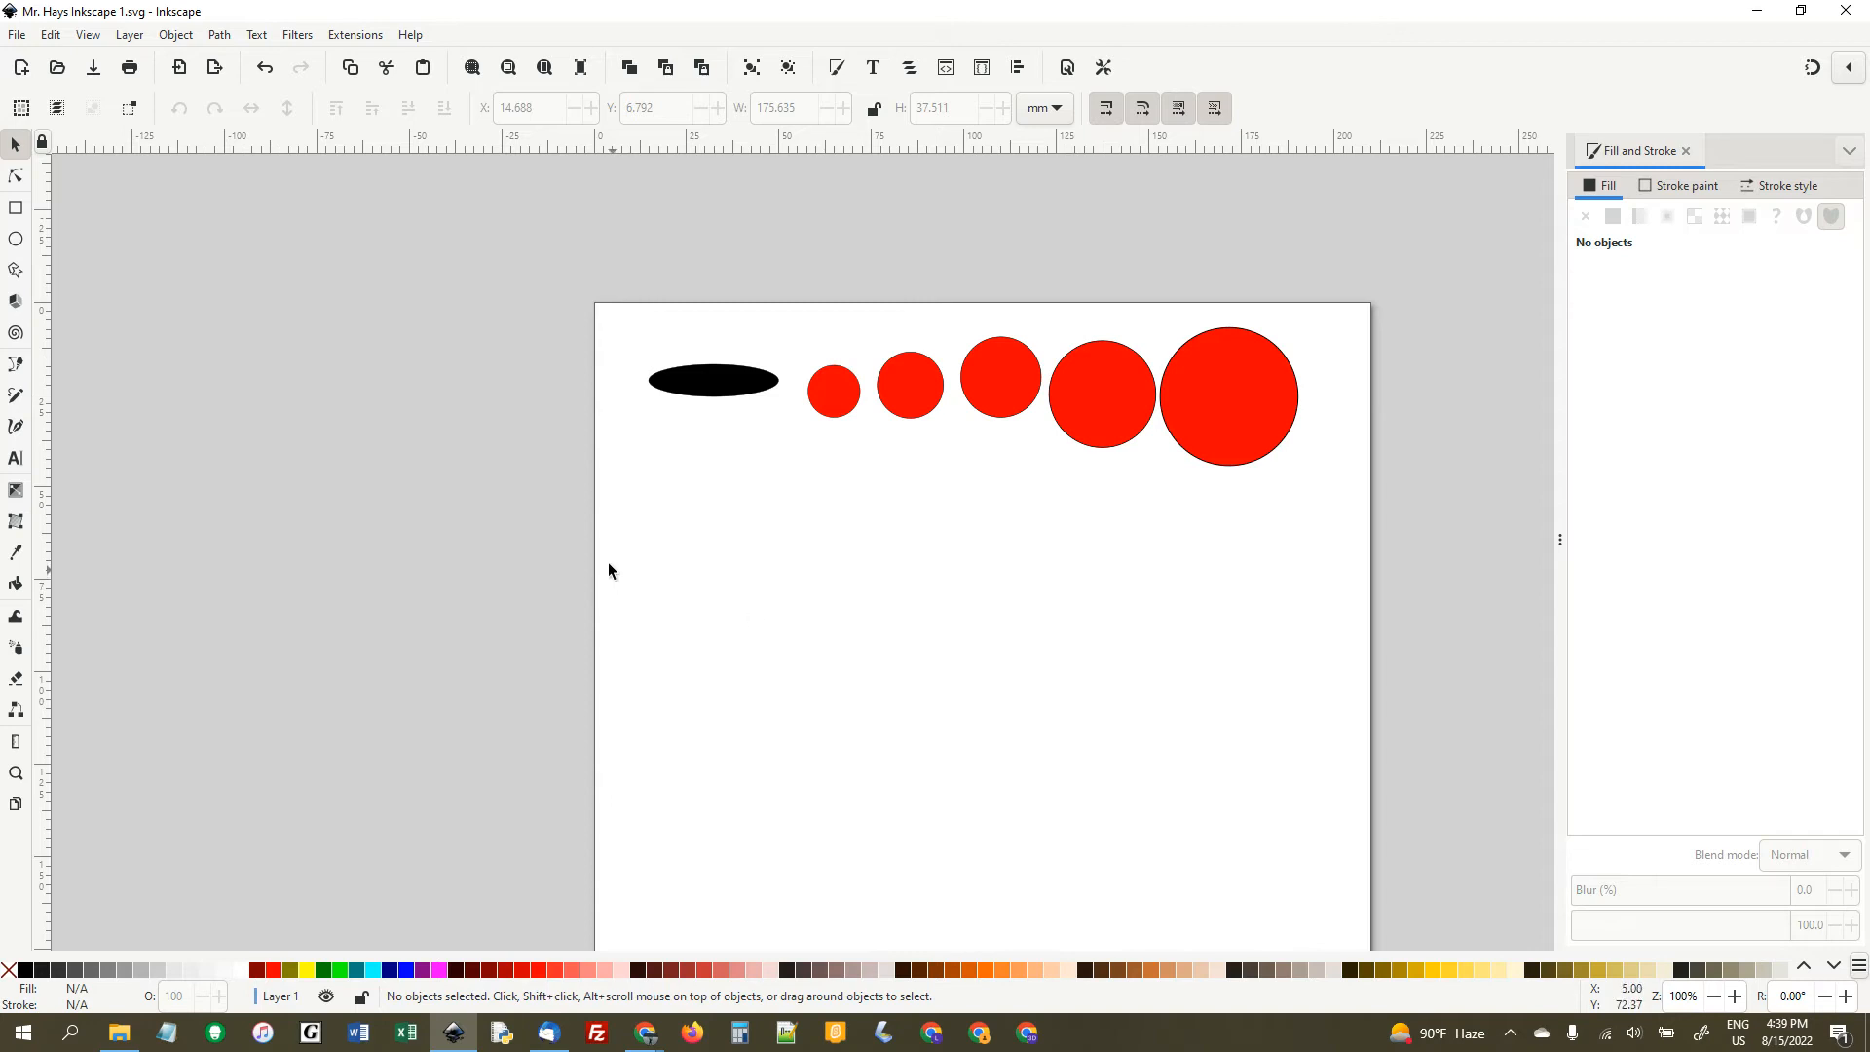
# - Draw a horizontal rectangle about 44.7 by 11.6 mm below the black ellipse
pyautogui.click(16, 208)
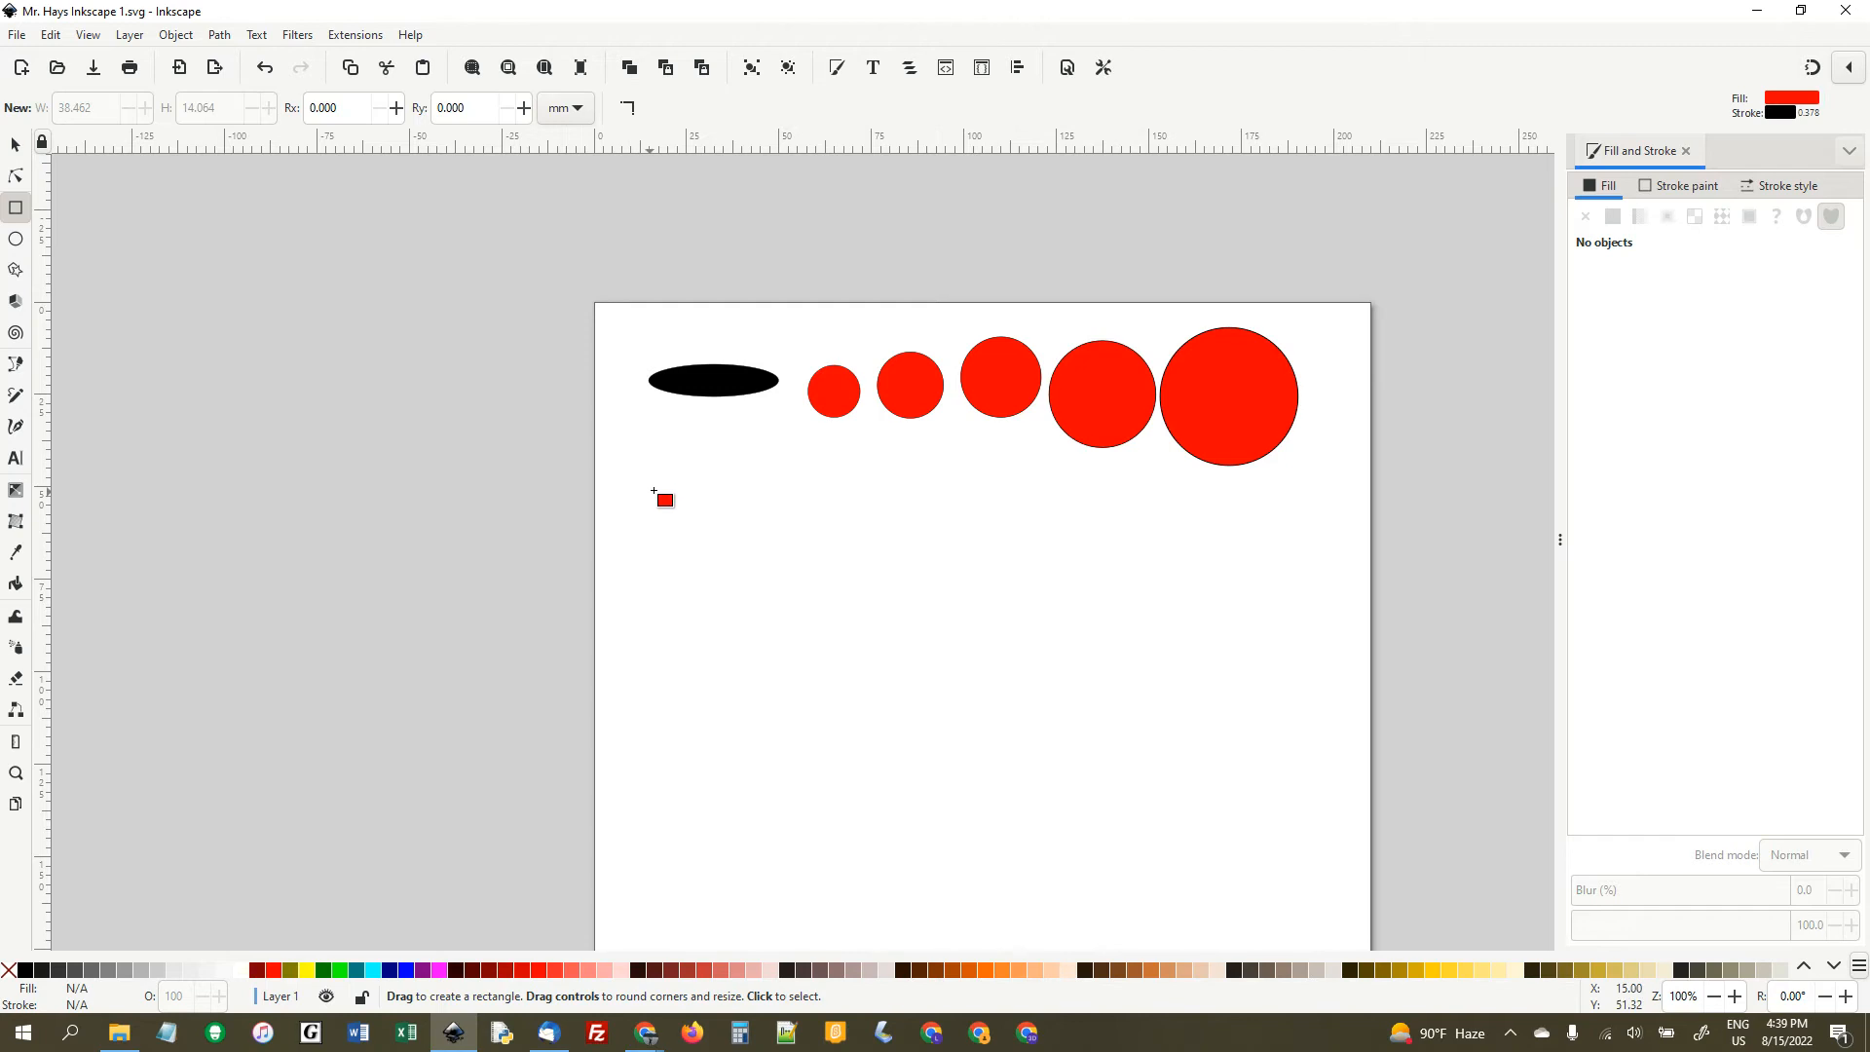
pyautogui.moveTo(655, 485); pyautogui.dragTo(821, 526)
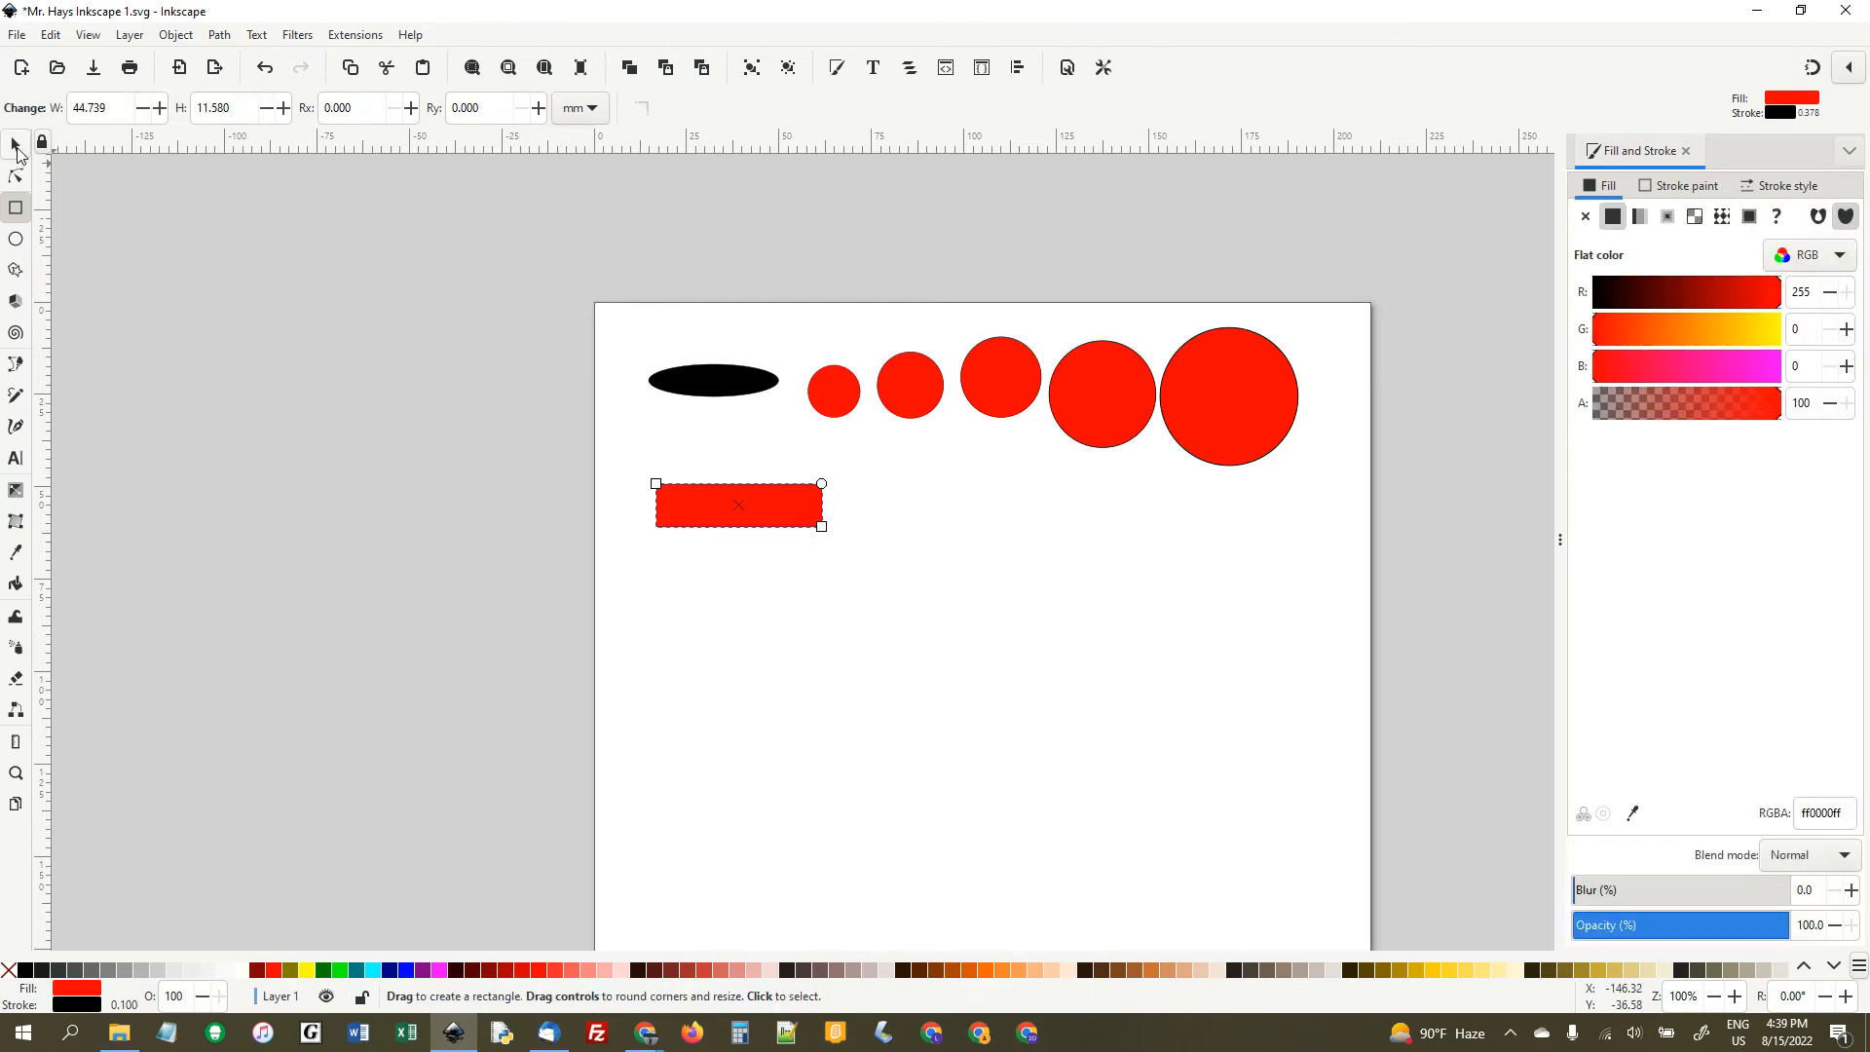
pyautogui.click(16, 146)
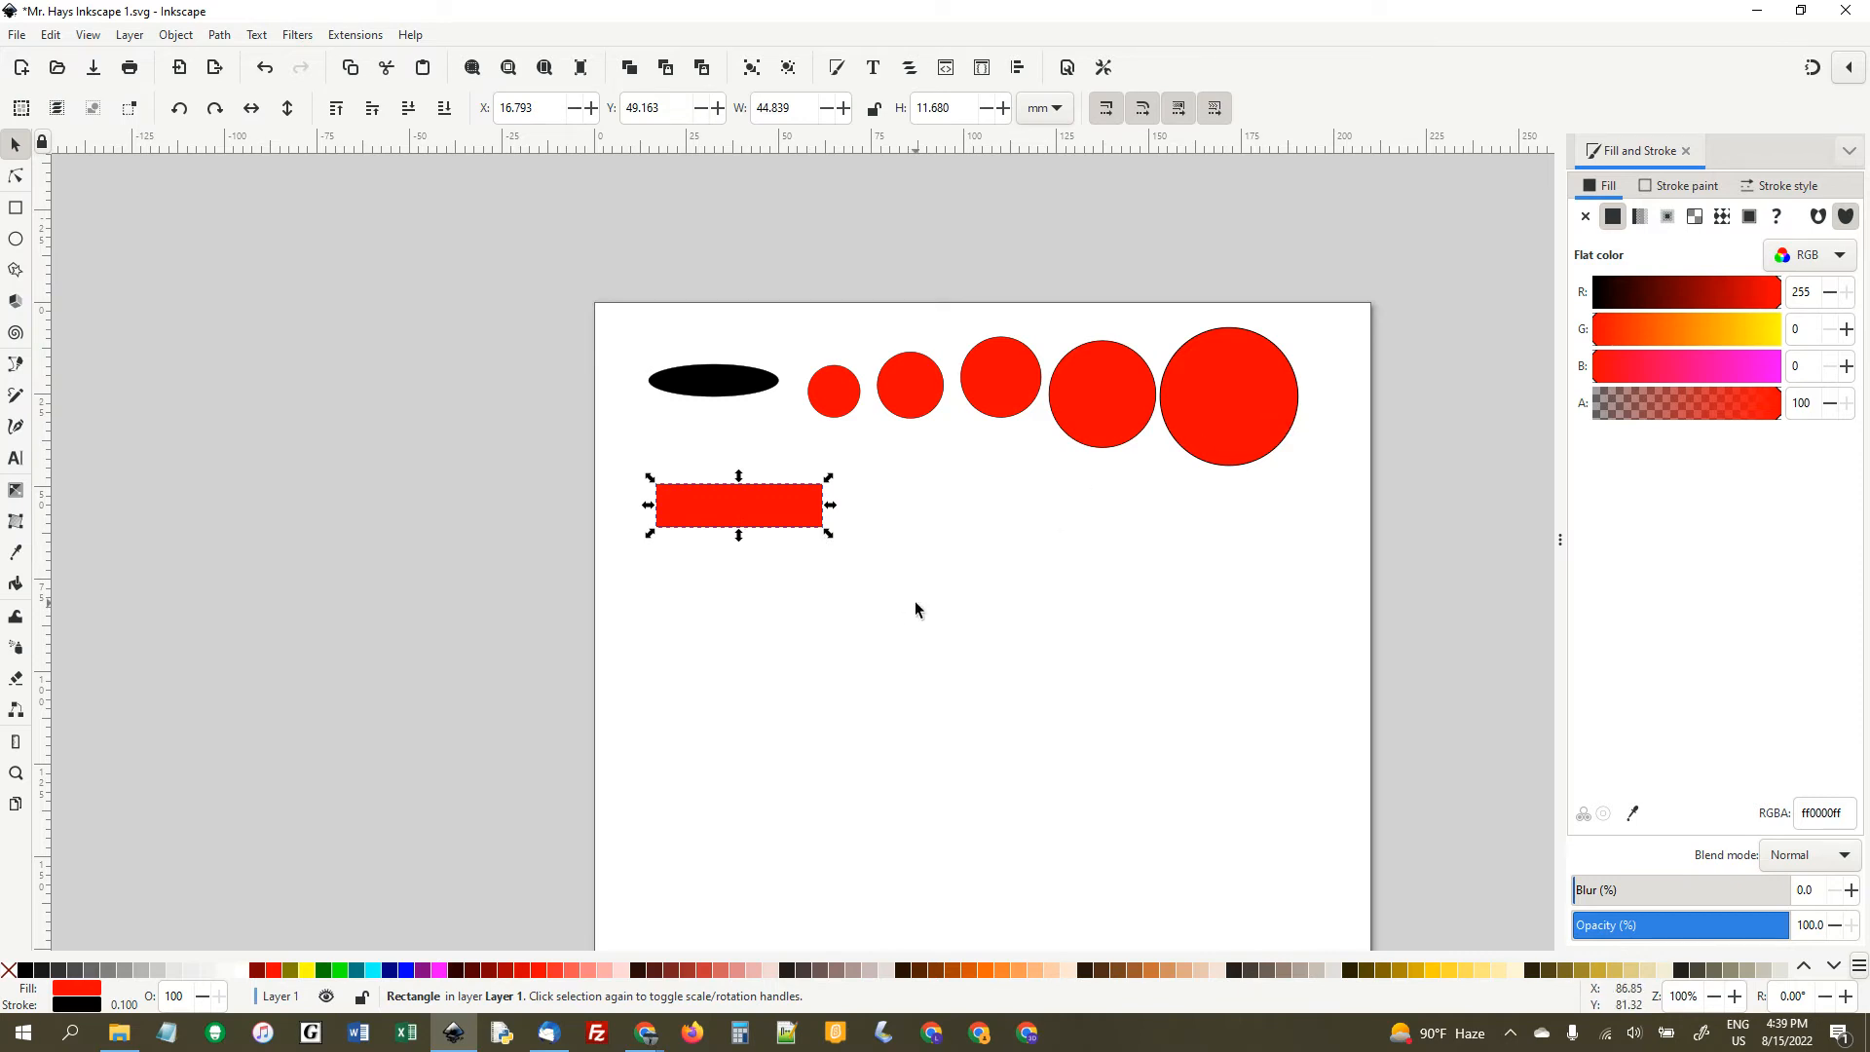
# - Place rotated copies of the red rectangle around its centre to form a round pinwheel shape
pyautogui.press('ctrl')
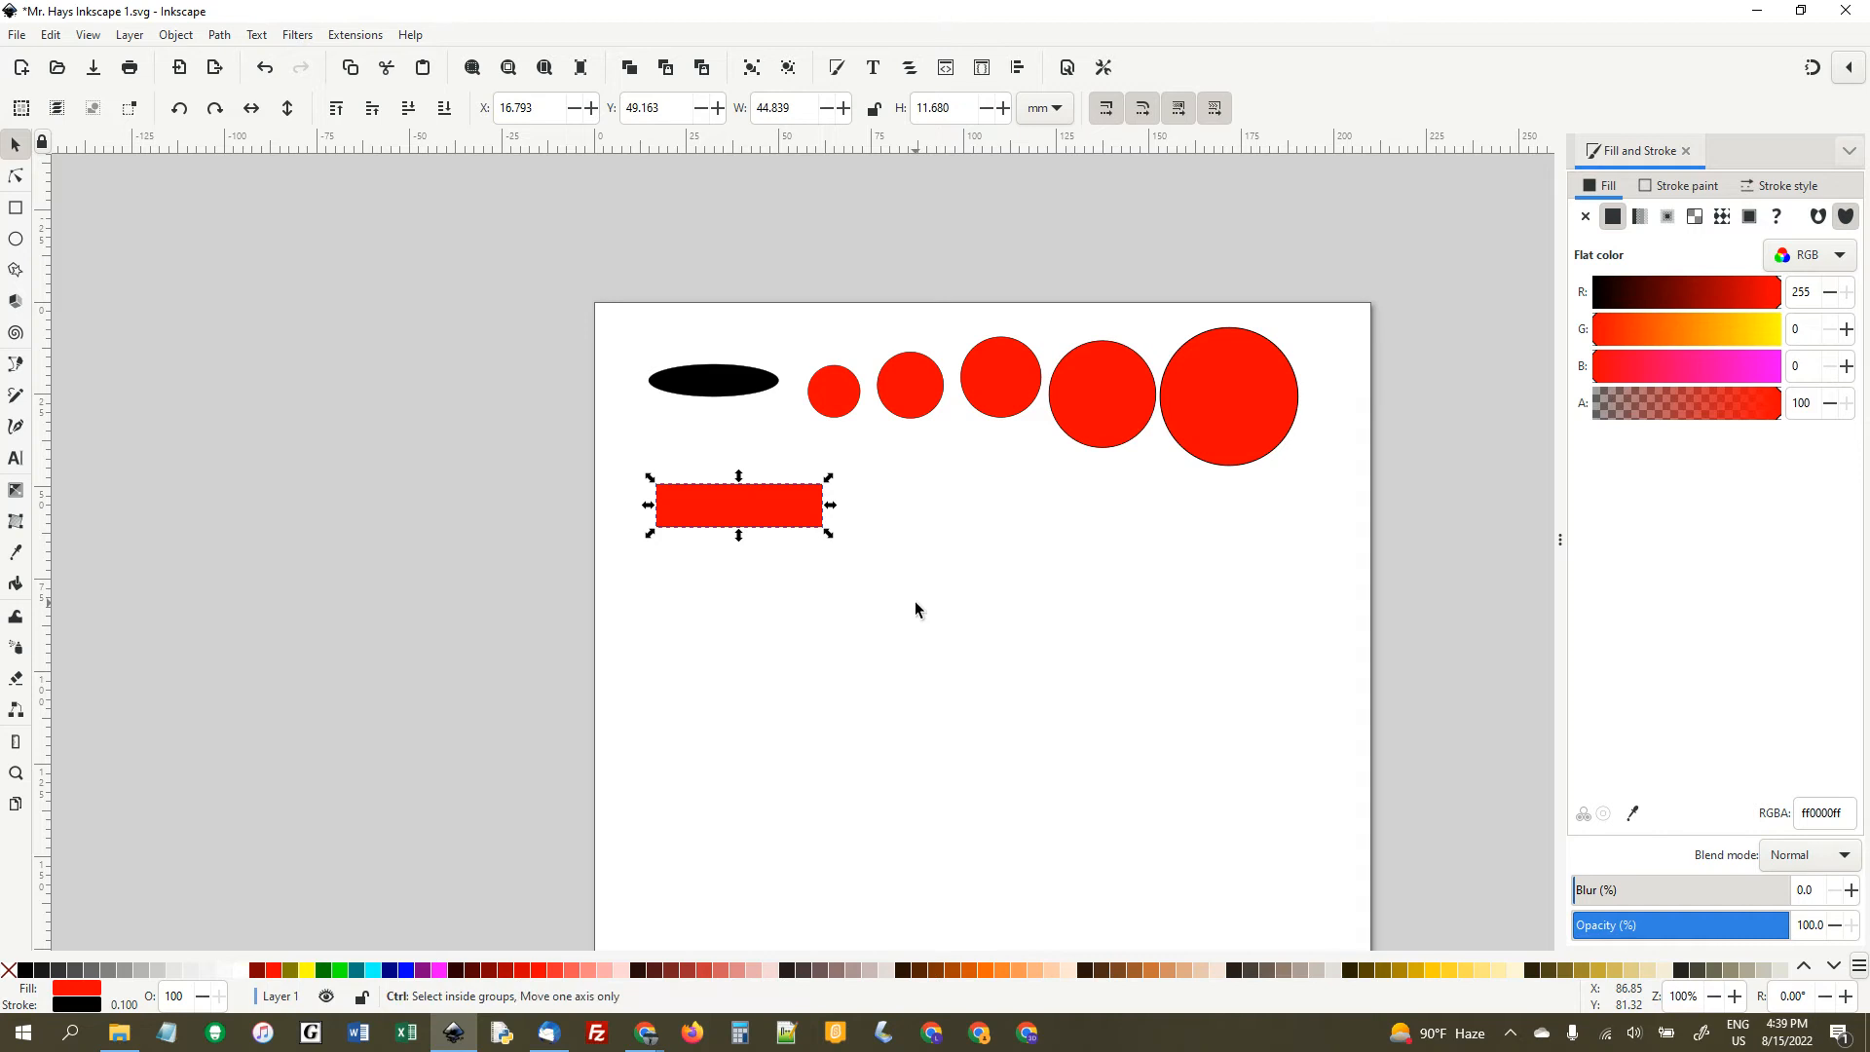
pyautogui.click(797, 514)
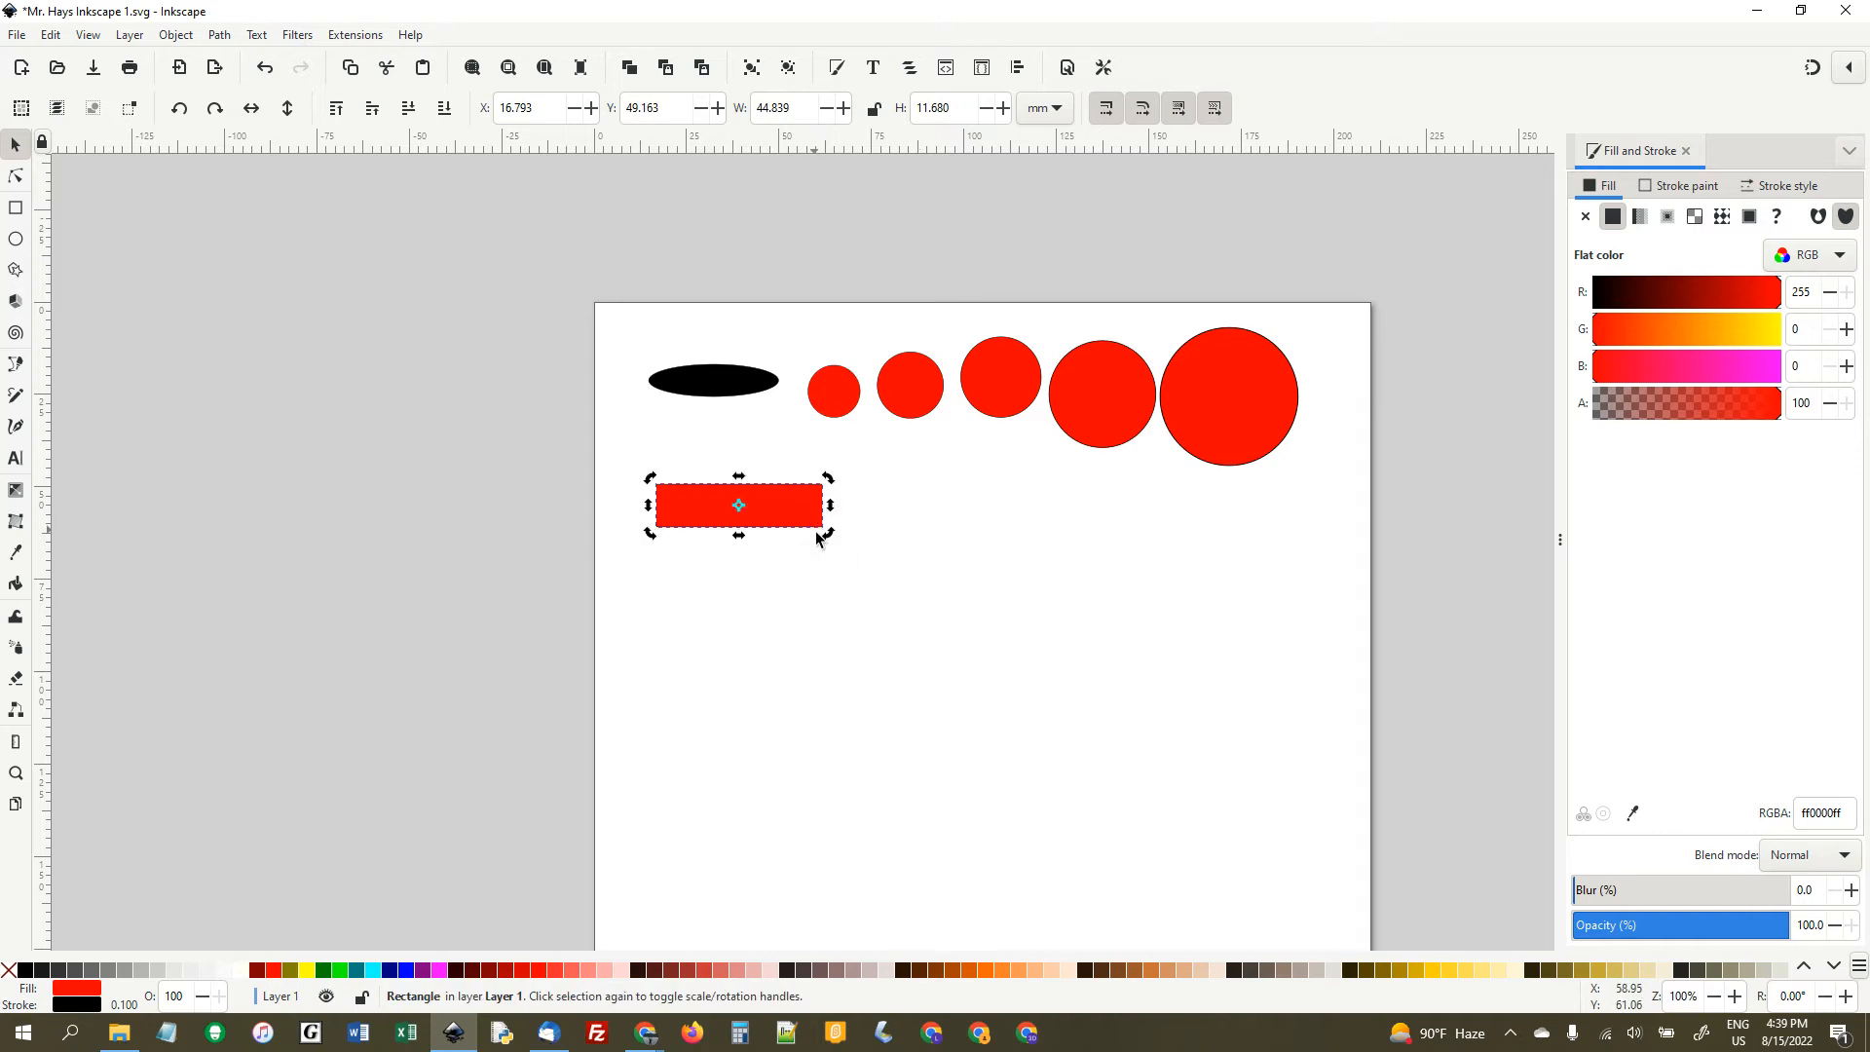
pyautogui.moveTo(828, 532); pyautogui.dragTo(660, 475)
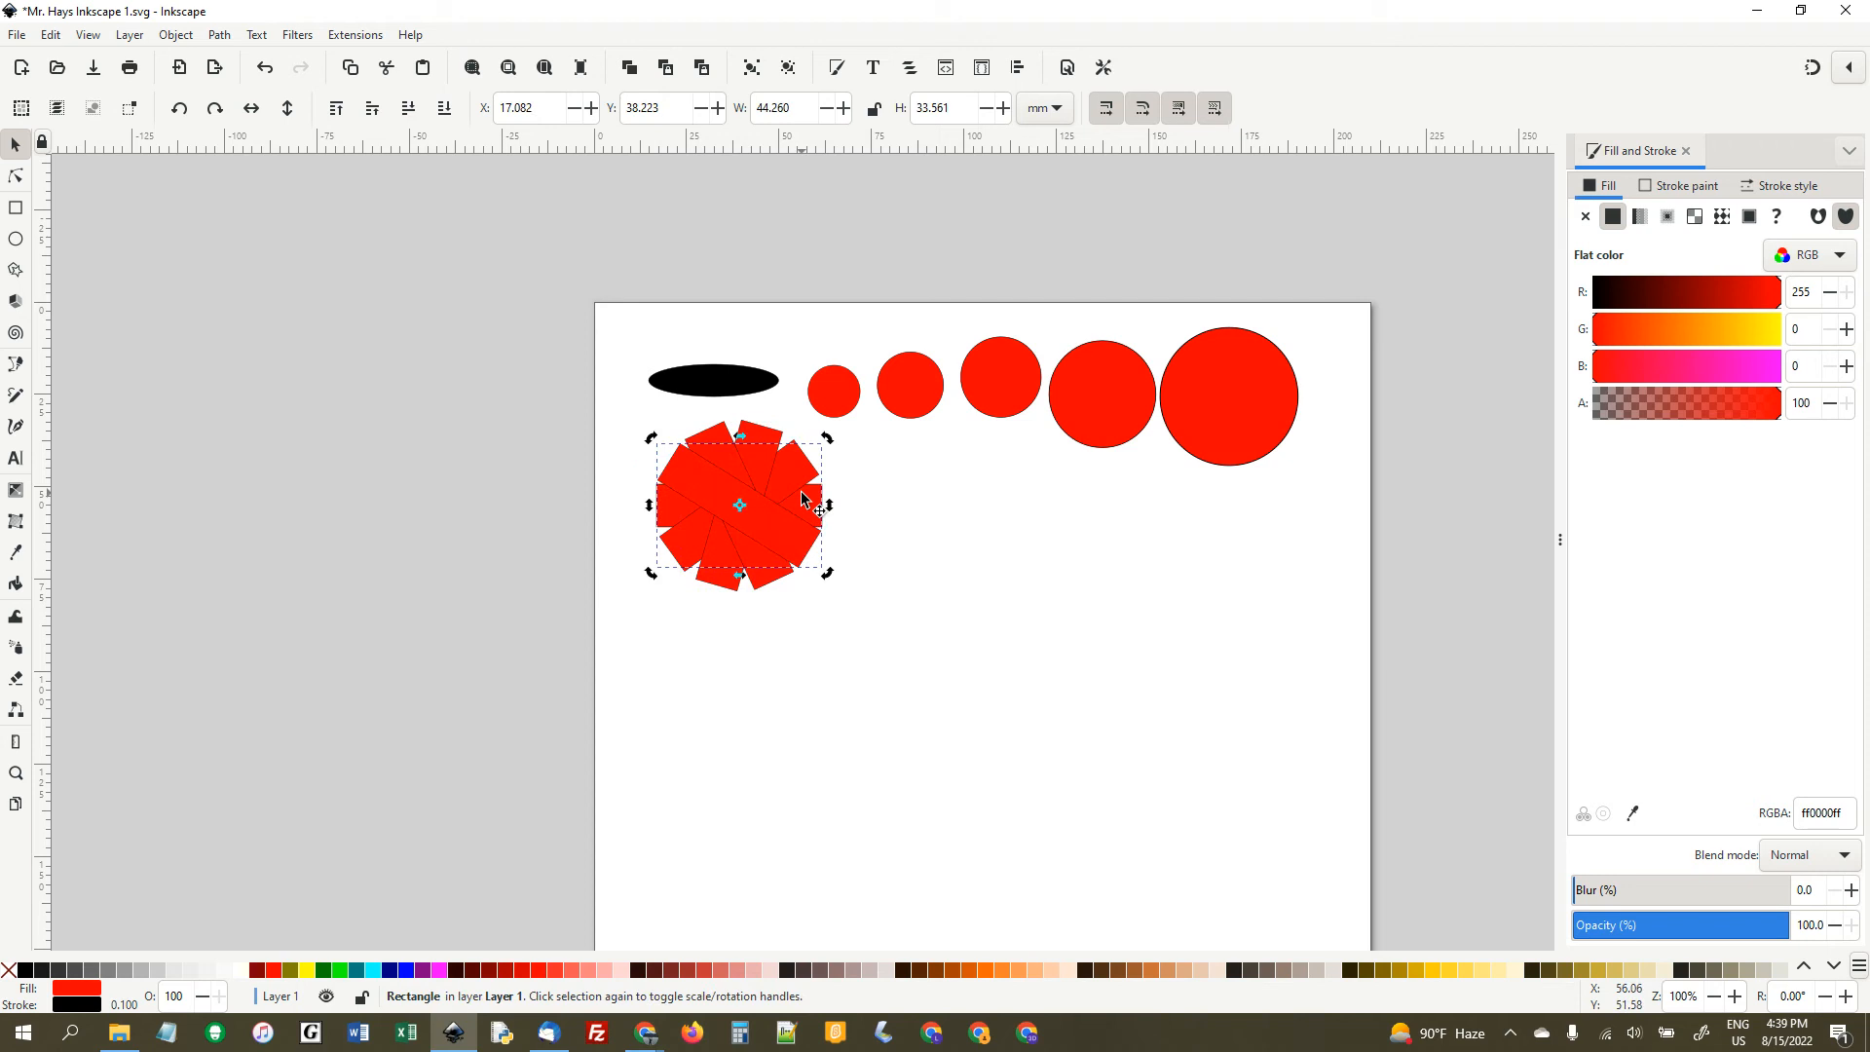
pyautogui.click(878, 559)
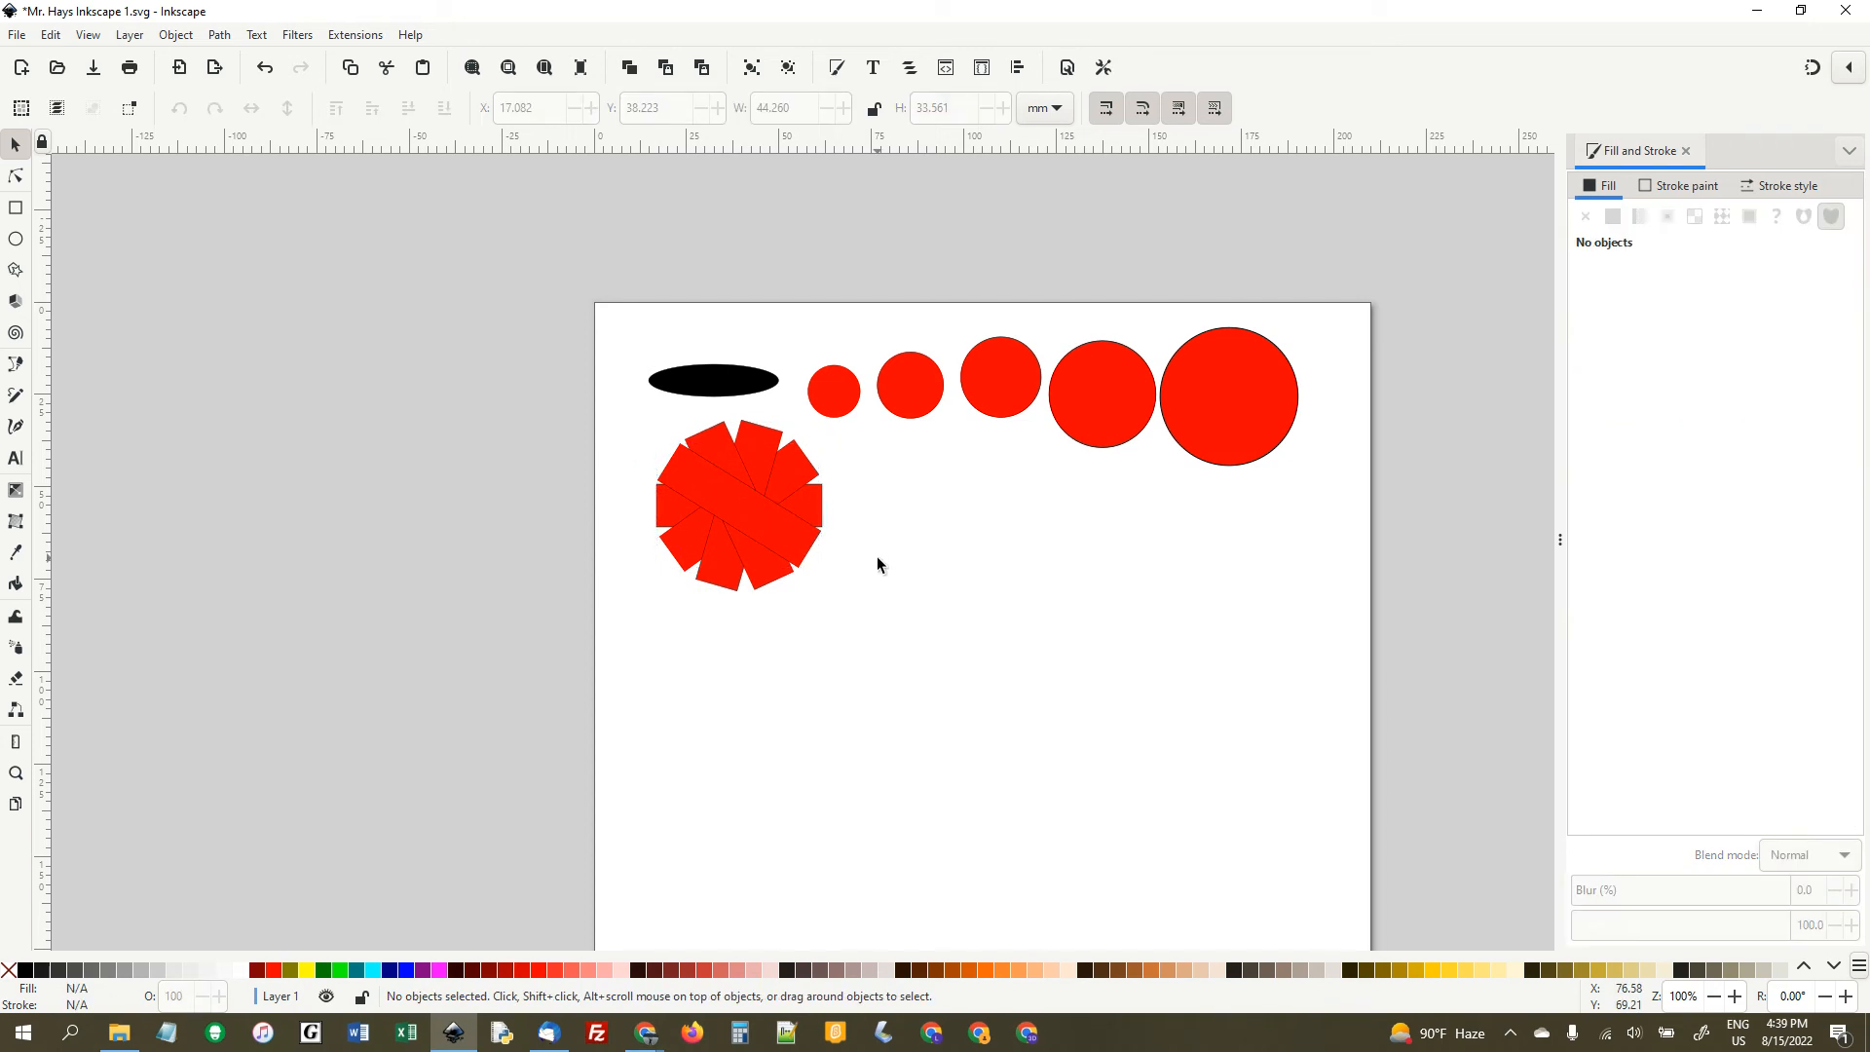
# - Draw a square about 26.4 mm wide to the right of the pinwheel and make it black by setting its red value to 0
pyautogui.click(16, 208)
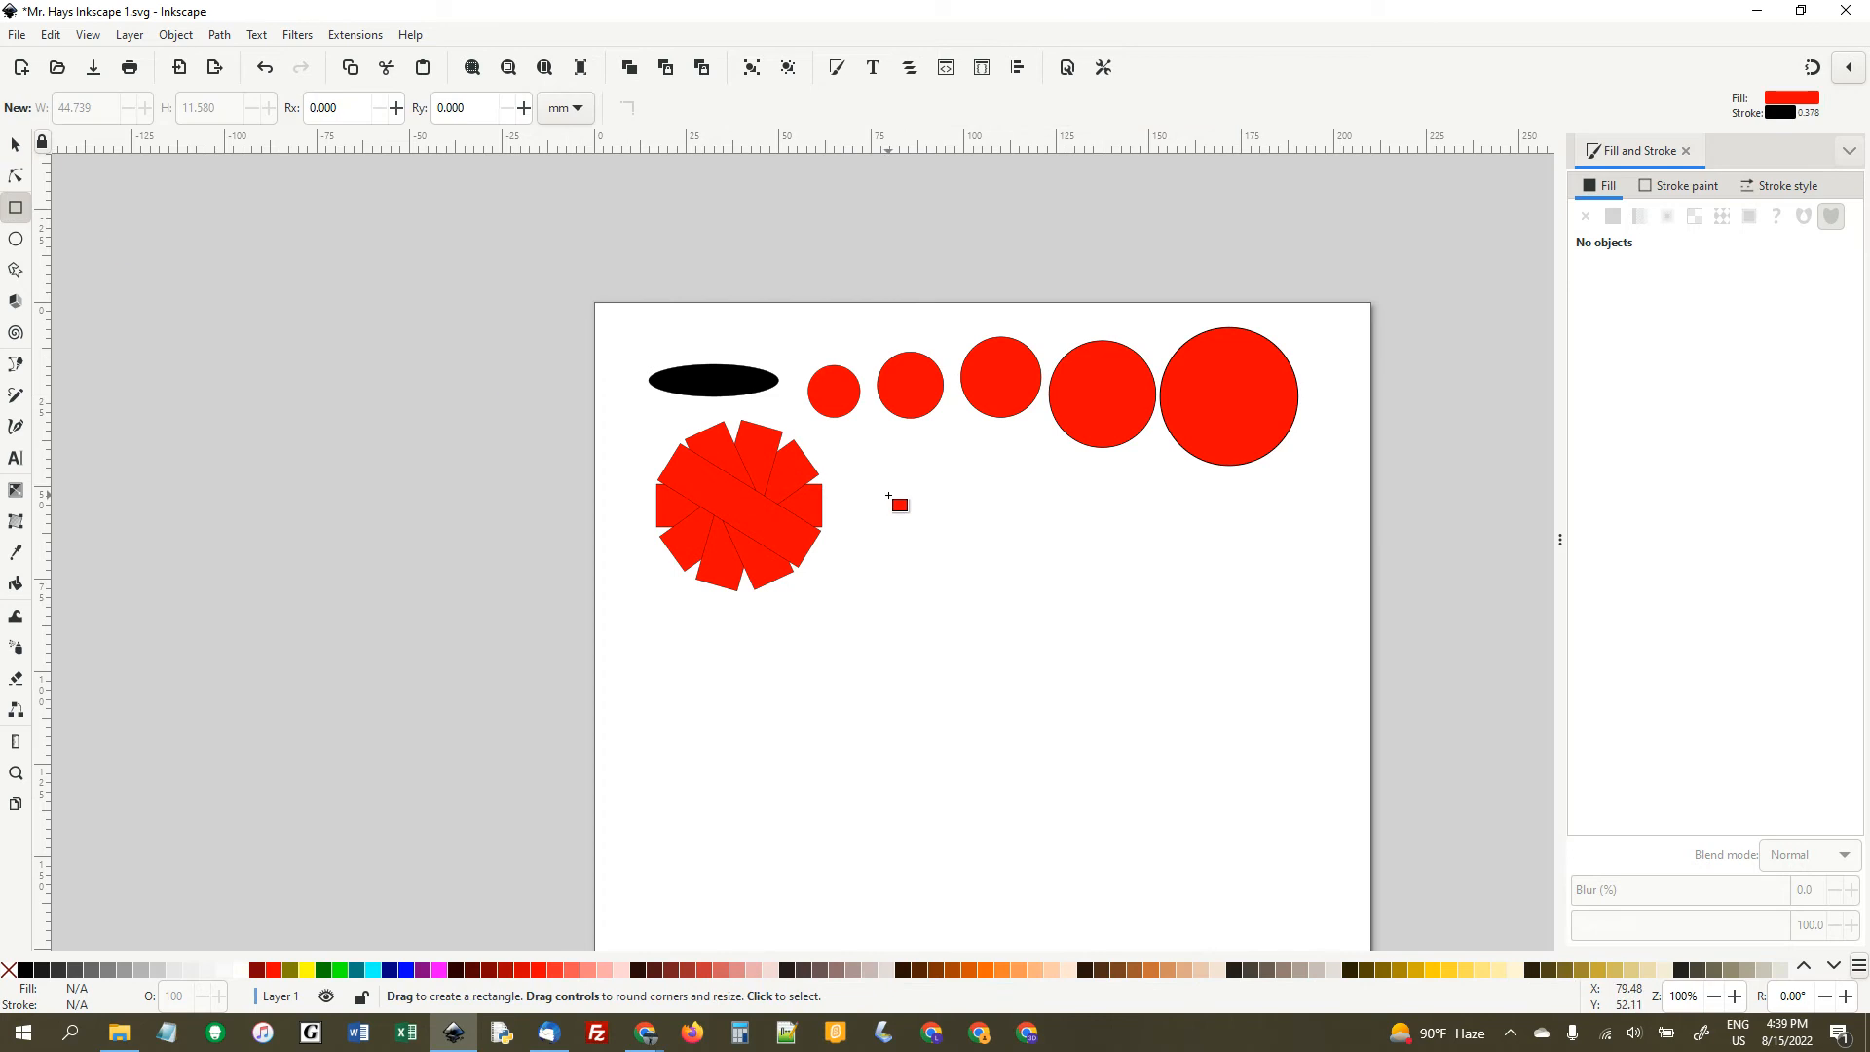
pyautogui.moveTo(886, 487); pyautogui.dragTo(996, 620)
pyautogui.click(16, 144)
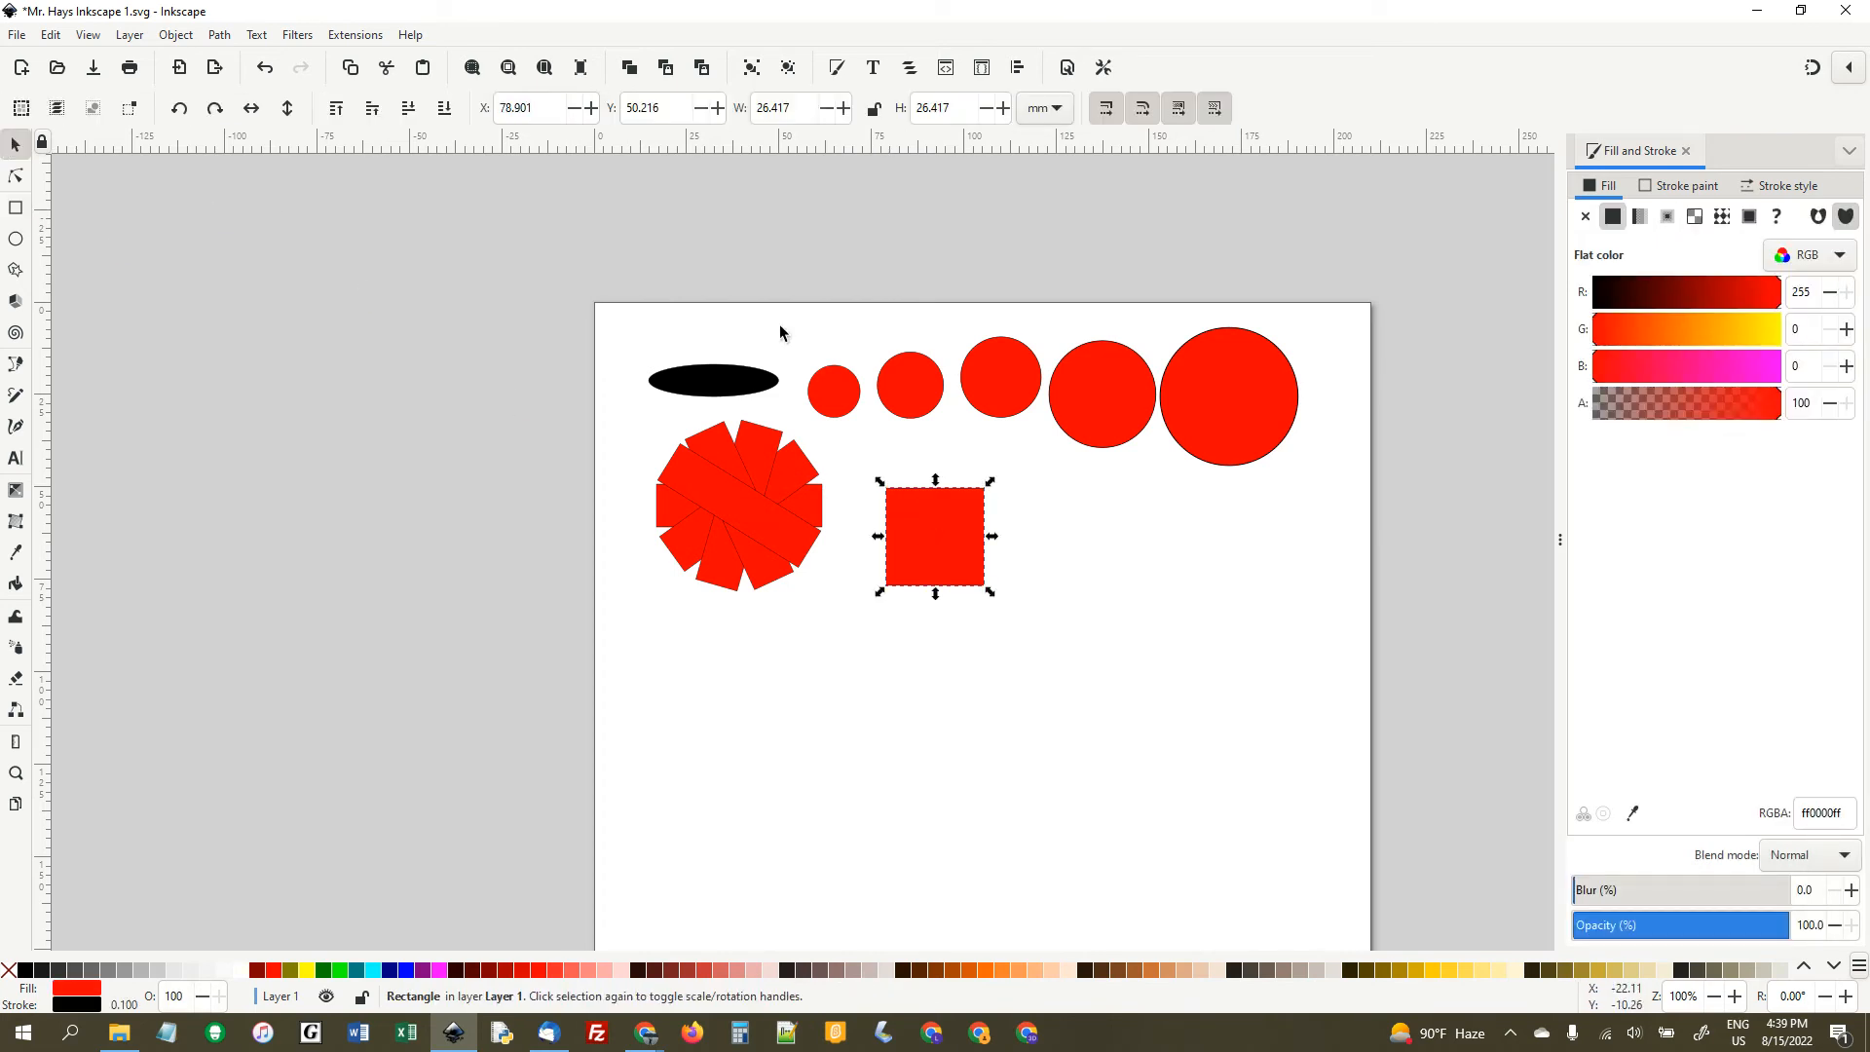
pyautogui.doubleClick(1798, 292)
pyautogui.write('0')
pyautogui.press('Return')
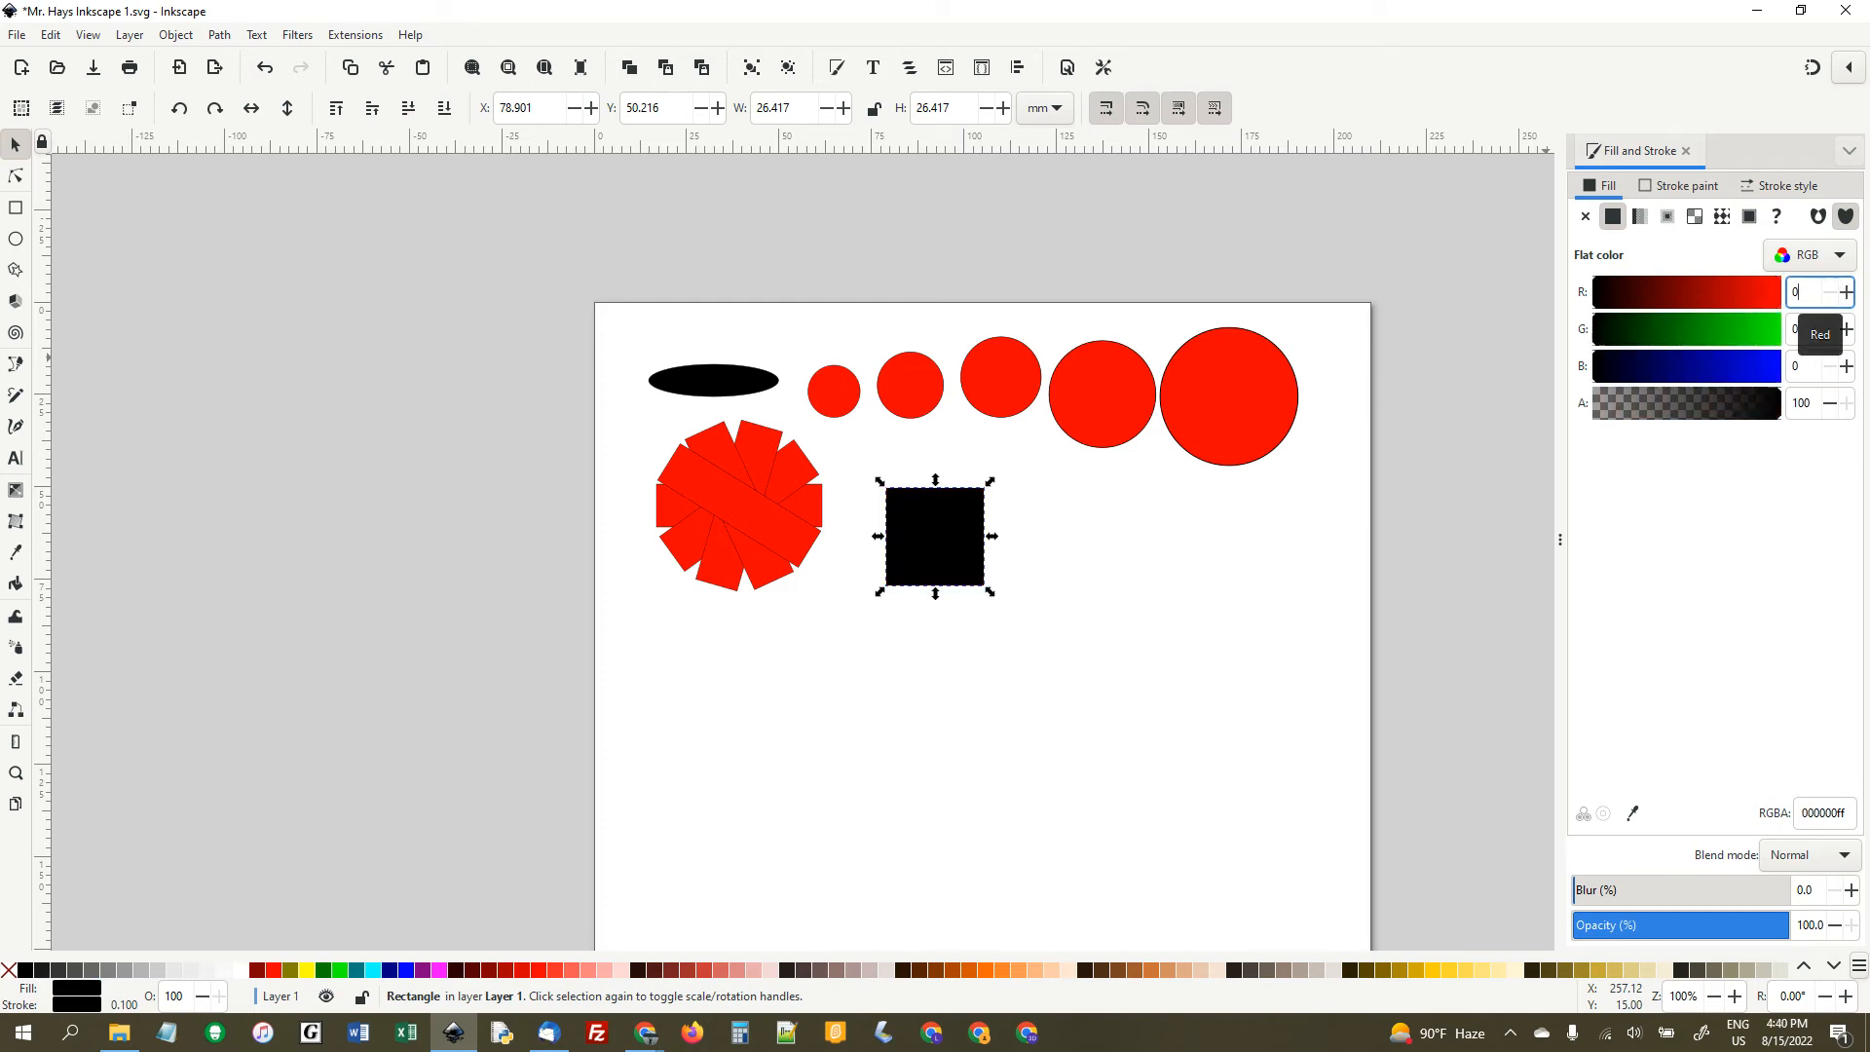
# - Create a text frame below the pinwheel and square and enter the author's title and surname
pyautogui.click(15, 460)
pyautogui.moveTo(631, 618); pyautogui.dragTo(1019, 754)
pyautogui.write('Mr. Hays')
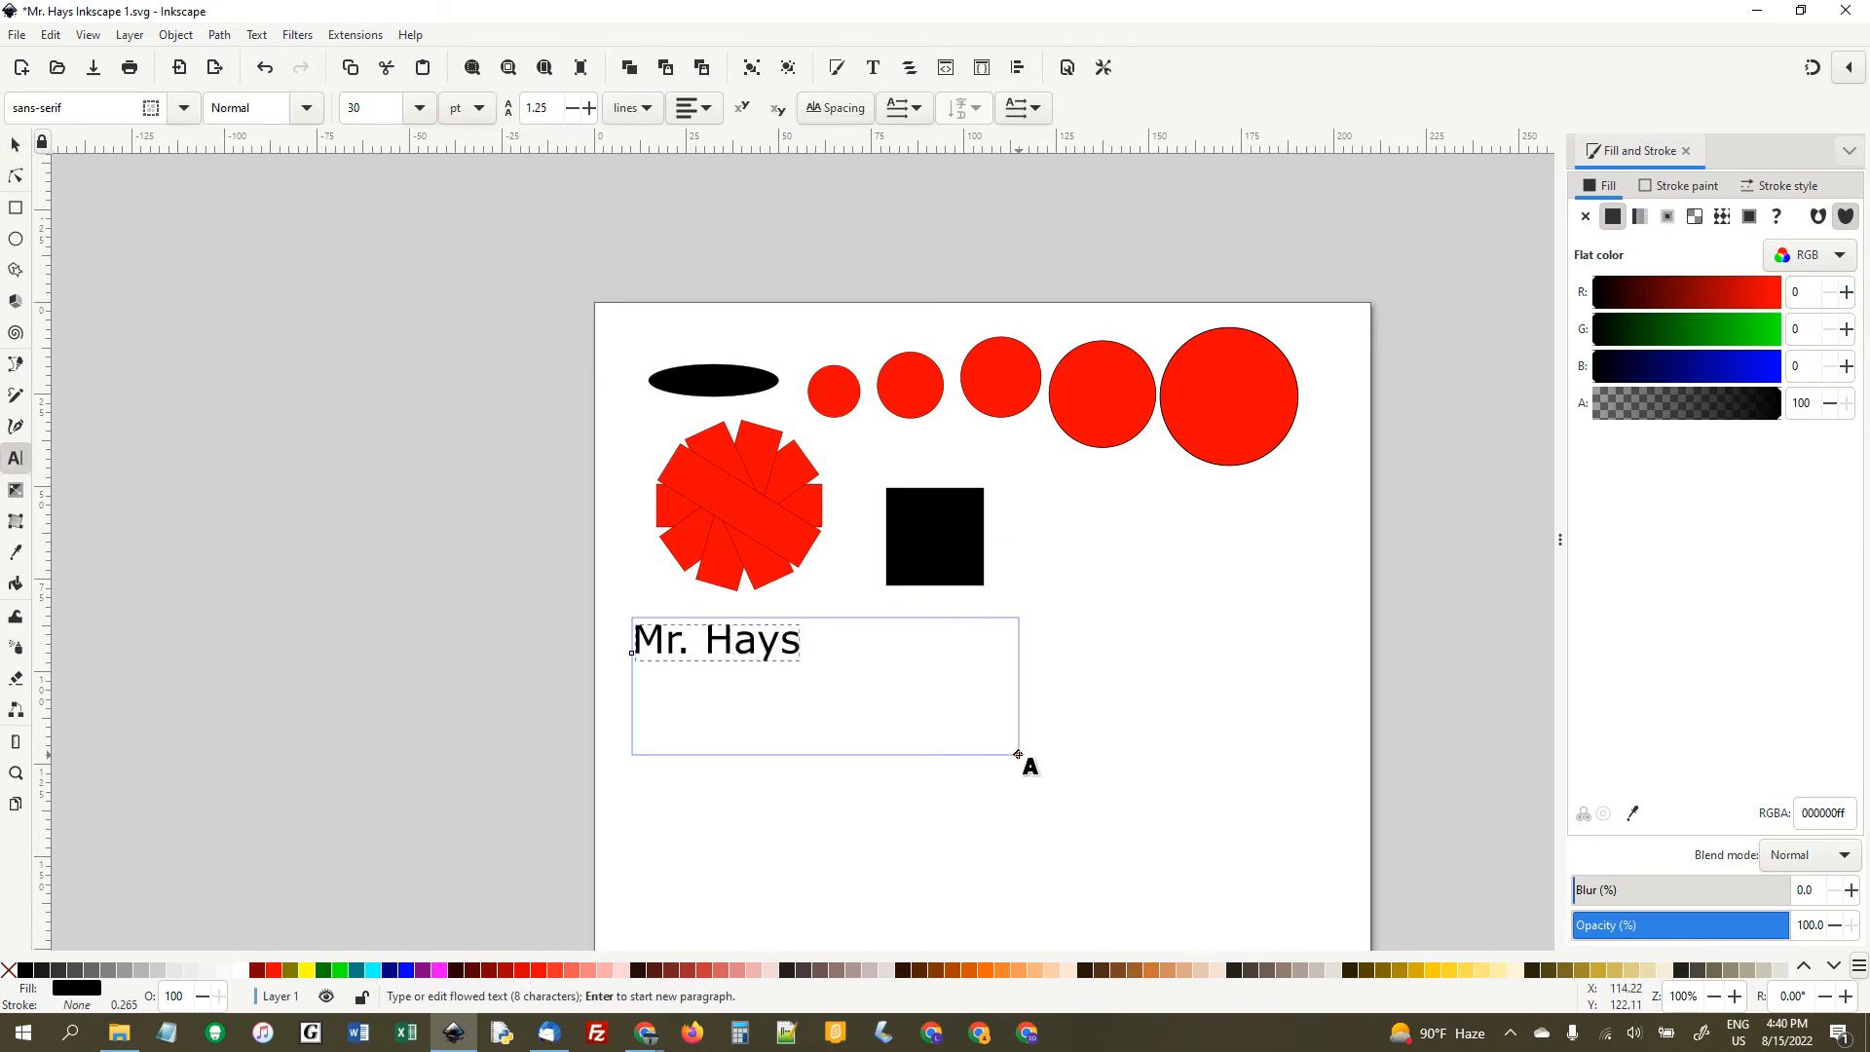
# - Change the font of the whole name text to Calisto MT
pyautogui.hotkey('ctrl', 'a')
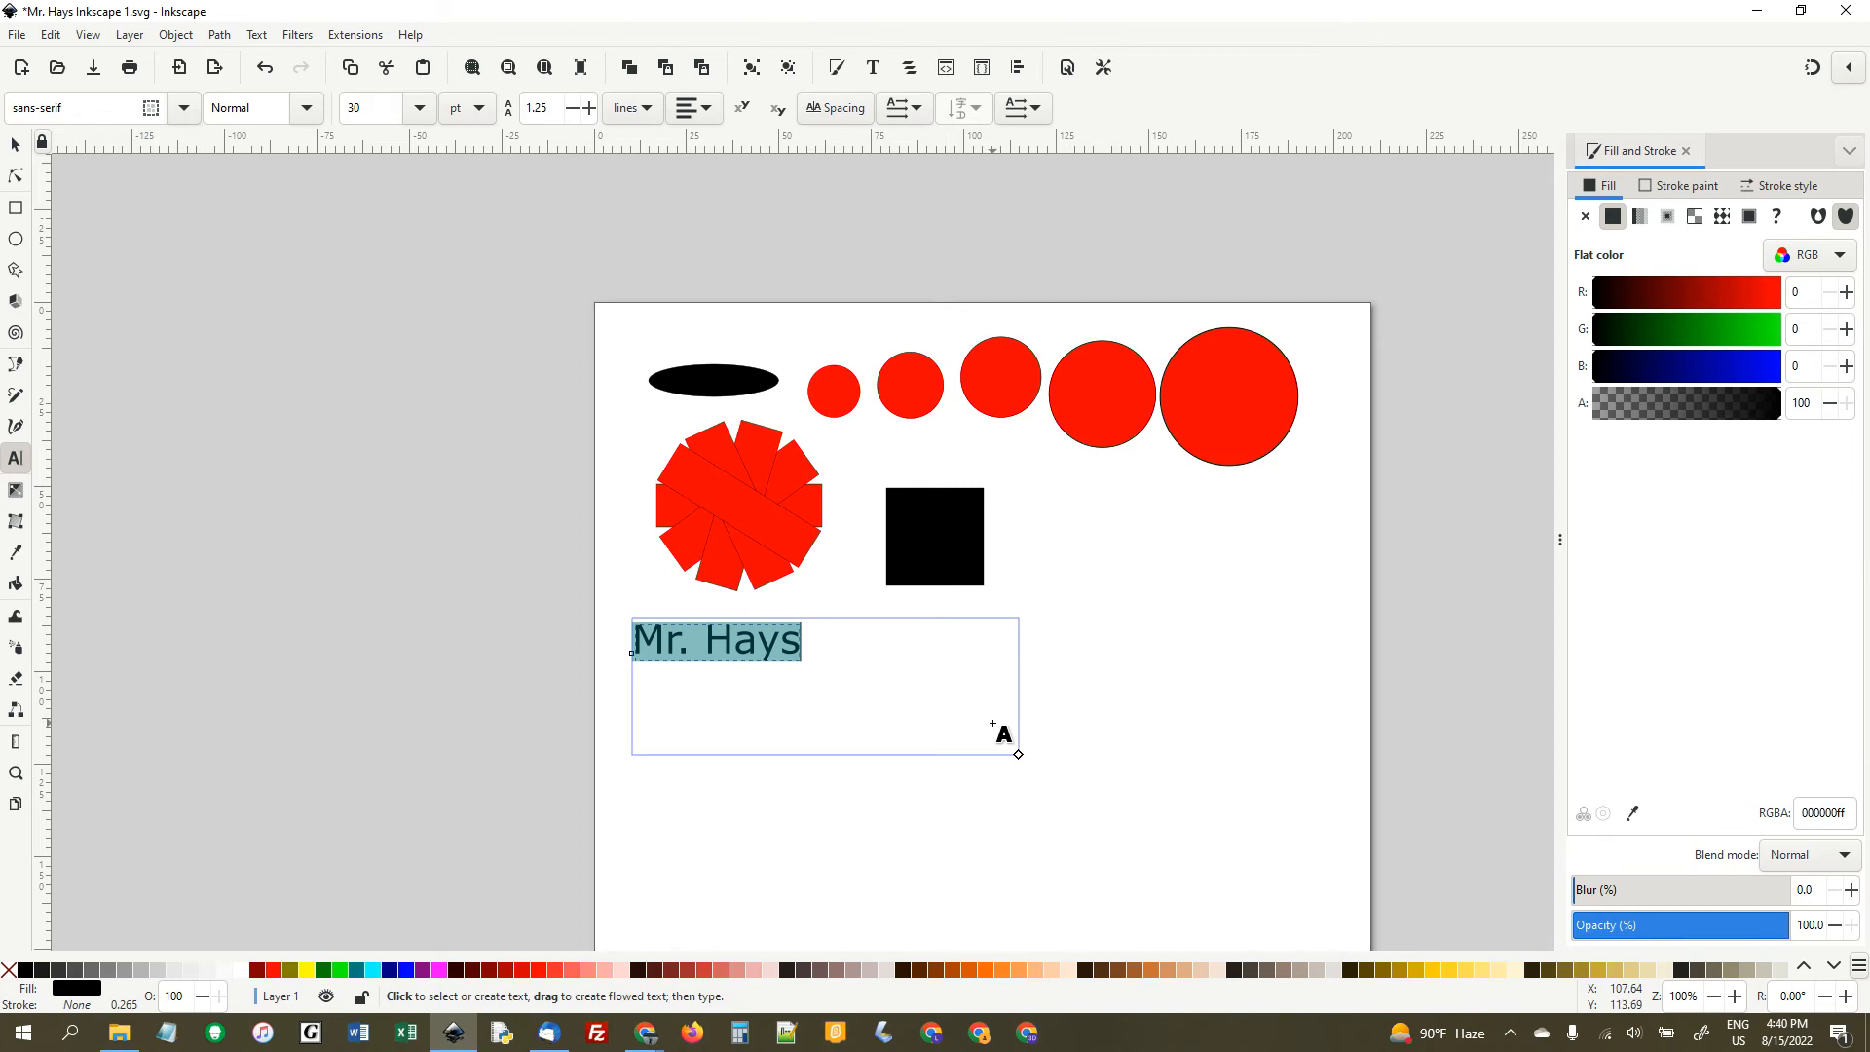
pyautogui.click(184, 109)
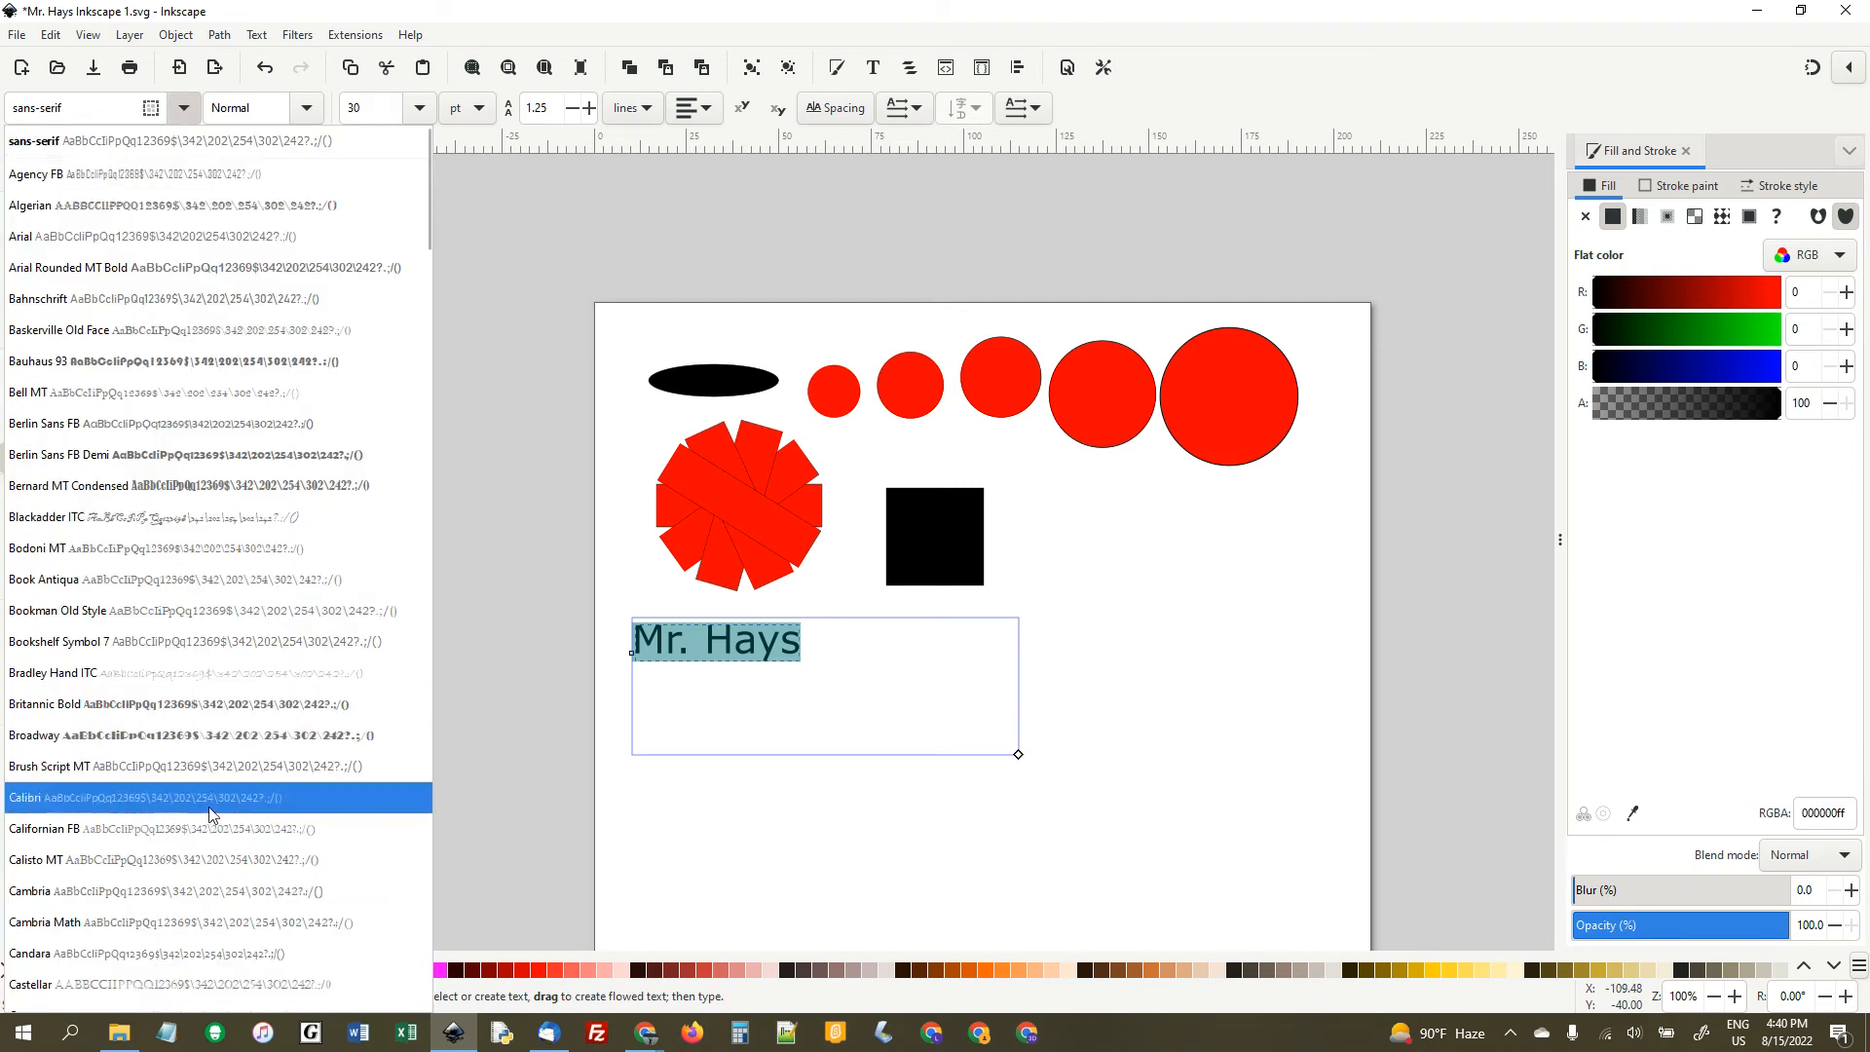
pyautogui.click(220, 861)
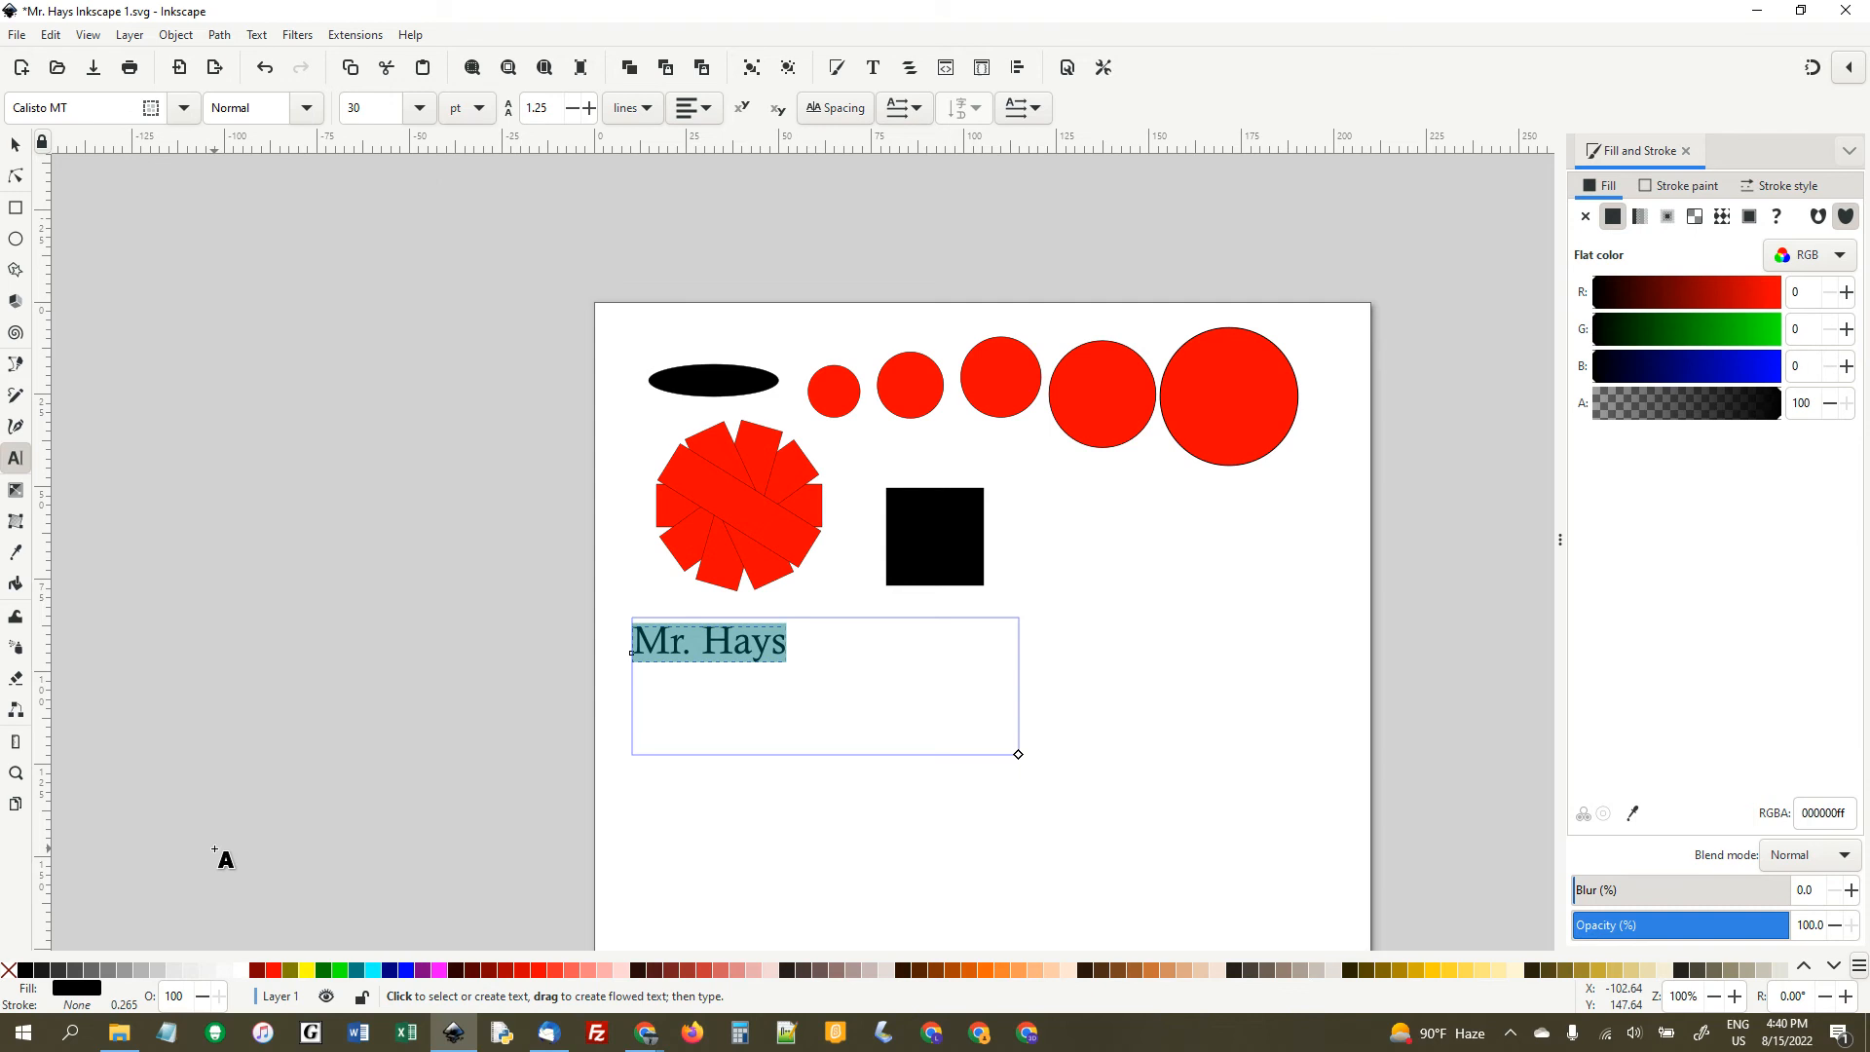
# - Try successive fonts on the whole name text and set it to Centaur
pyautogui.press('Right')
pyautogui.hotkey('ctrl', 'a')
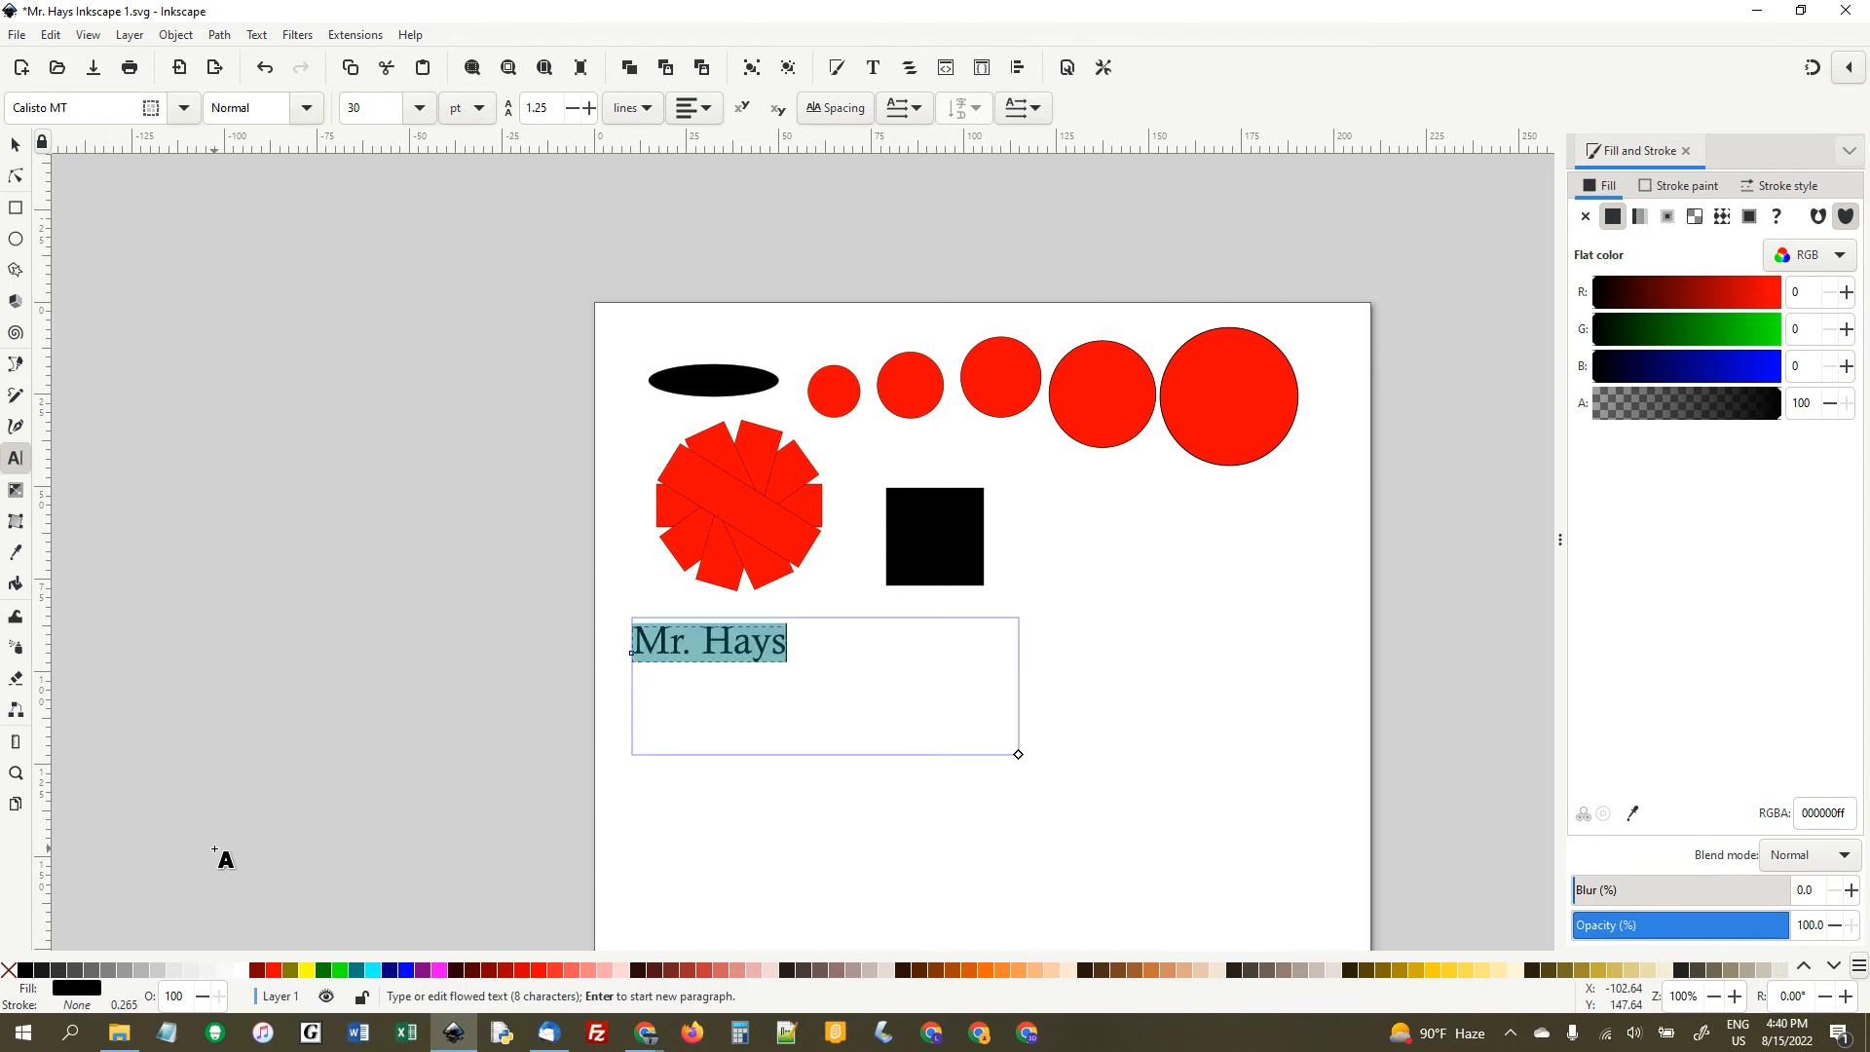
pyautogui.click(89, 108)
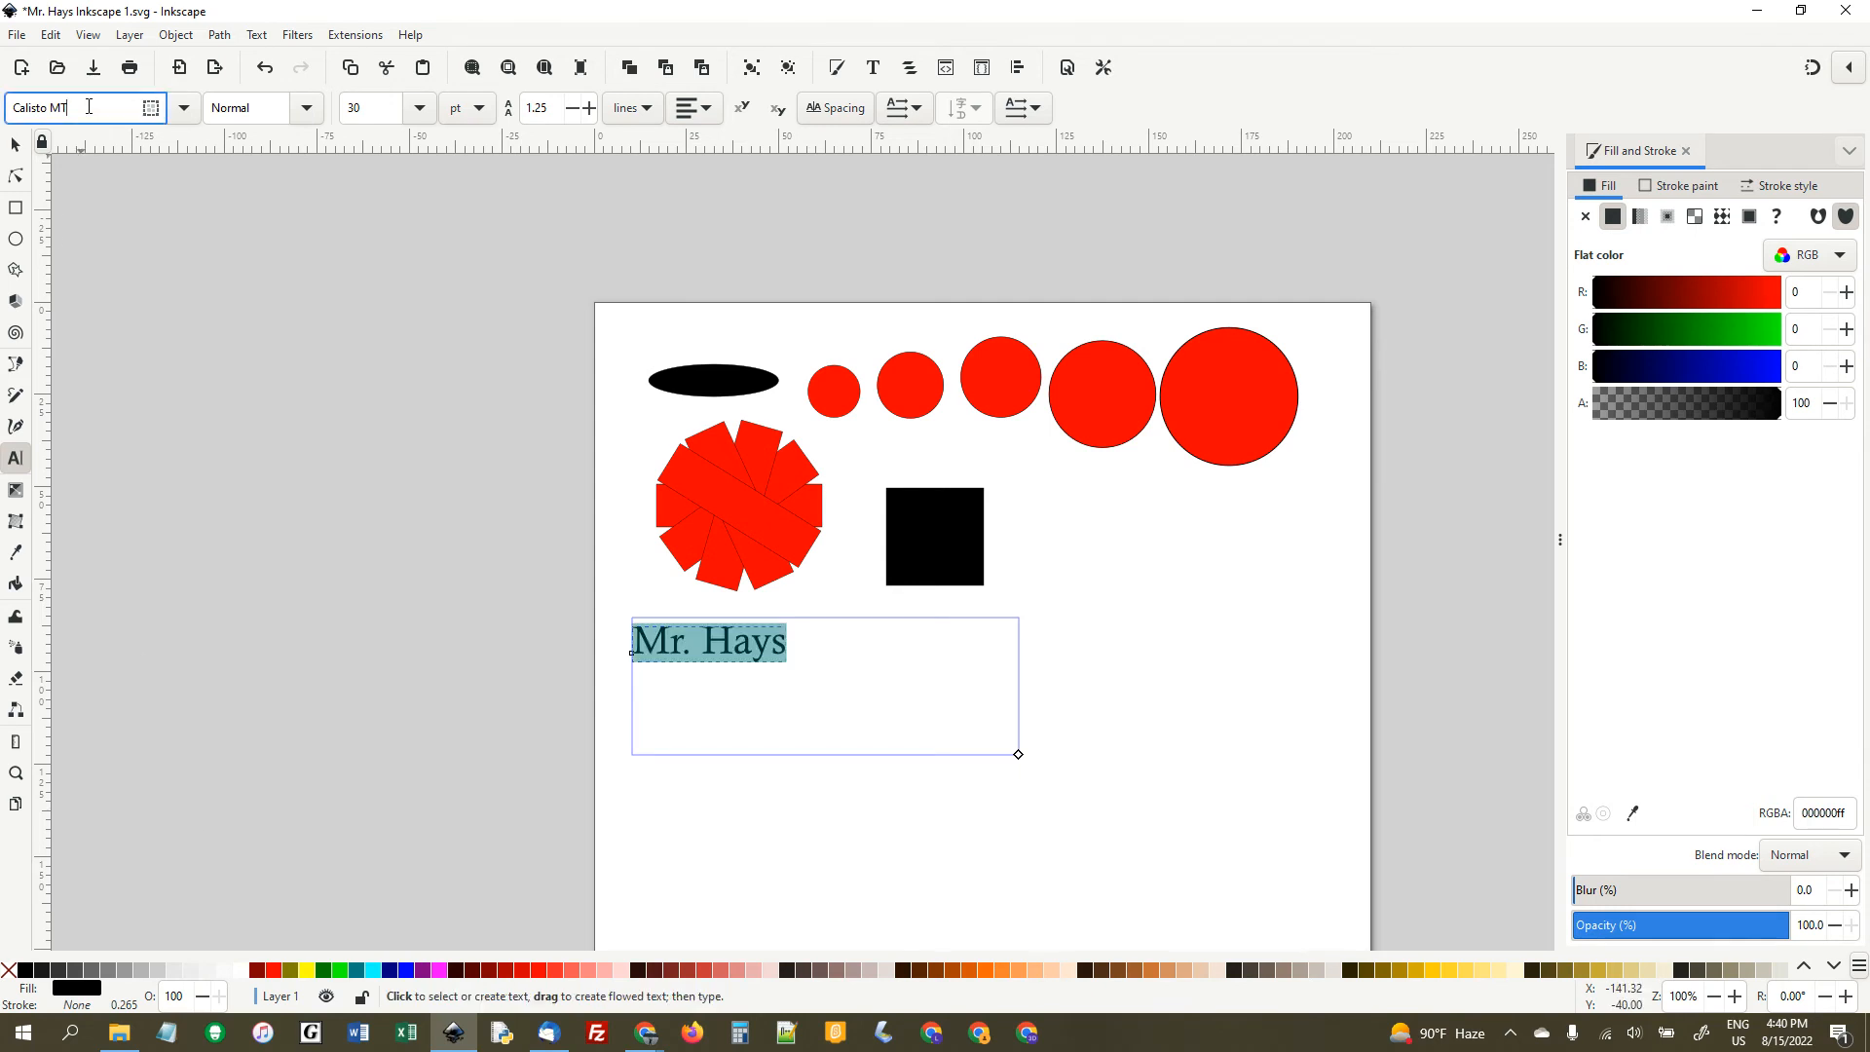
pyautogui.press('Down')
pyautogui.press('Down')
pyautogui.press('Down')
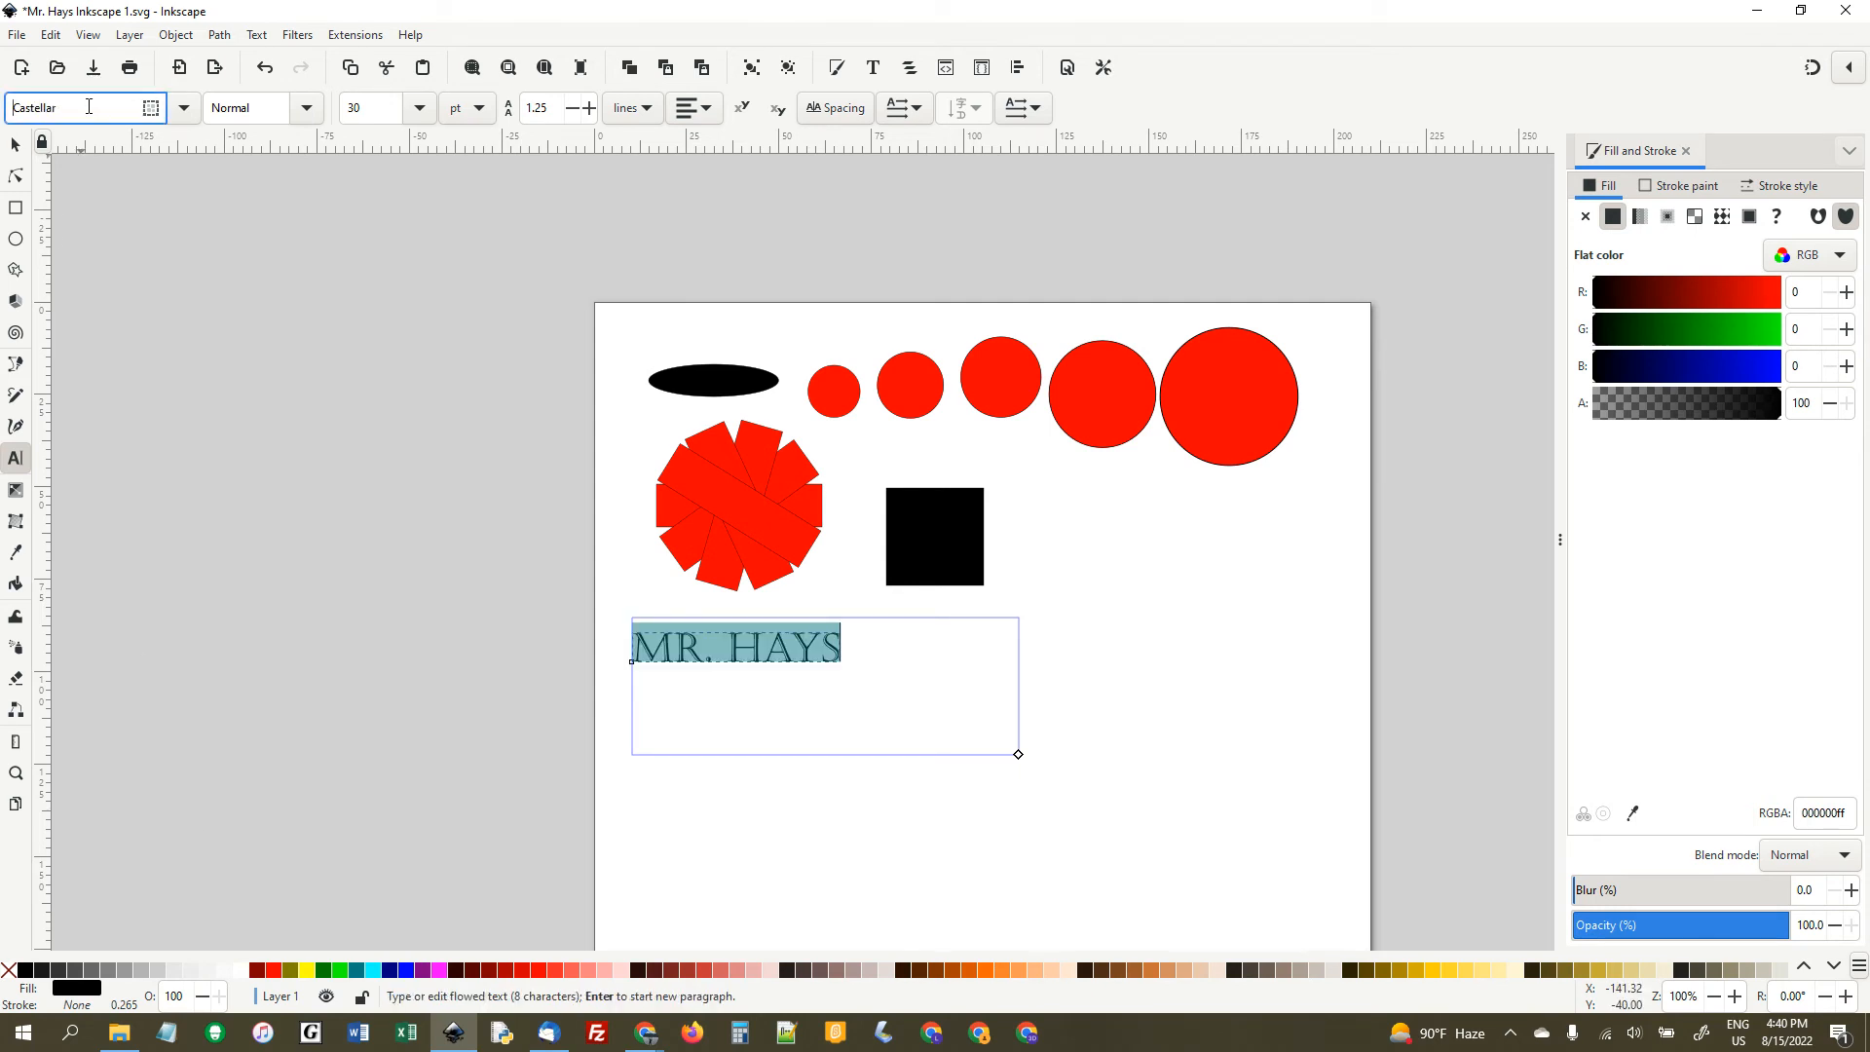
pyautogui.press('Down')
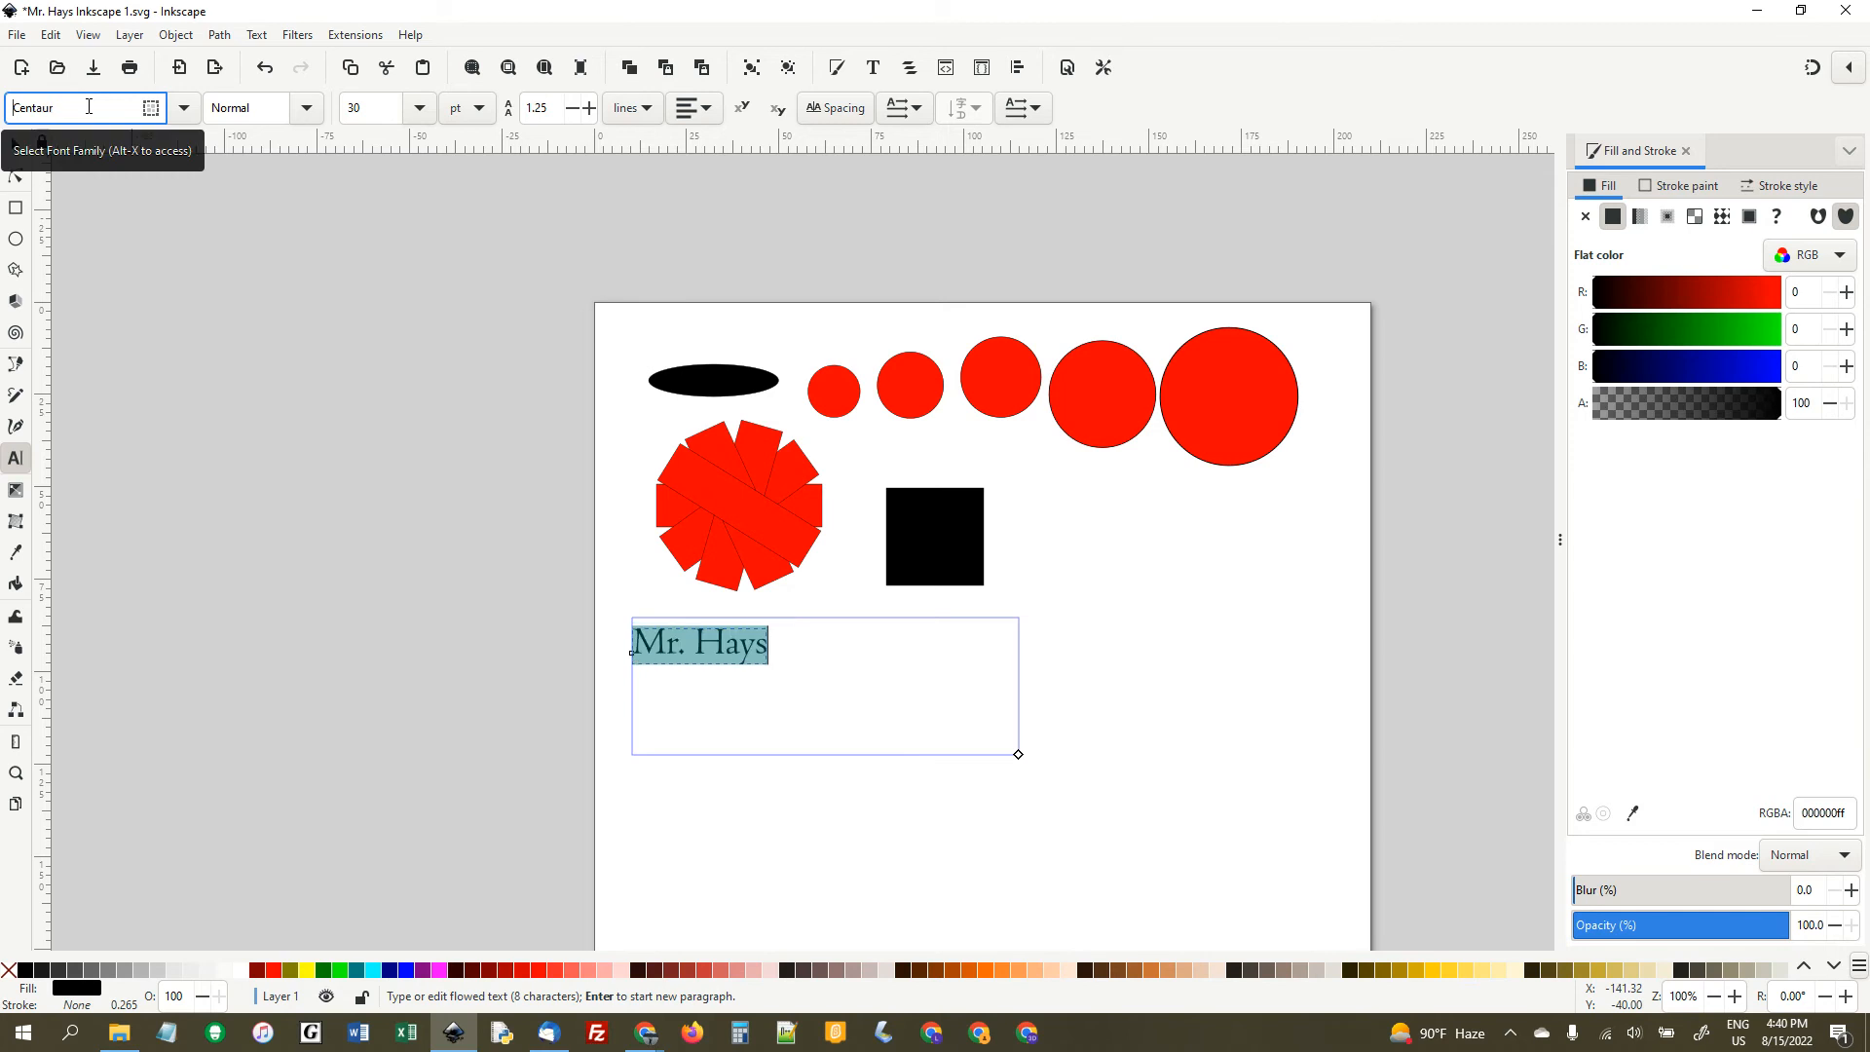
# - Enlarge the name text proportionally to about 188 by 50 mm across the page and save the document
pyautogui.click(15, 145)
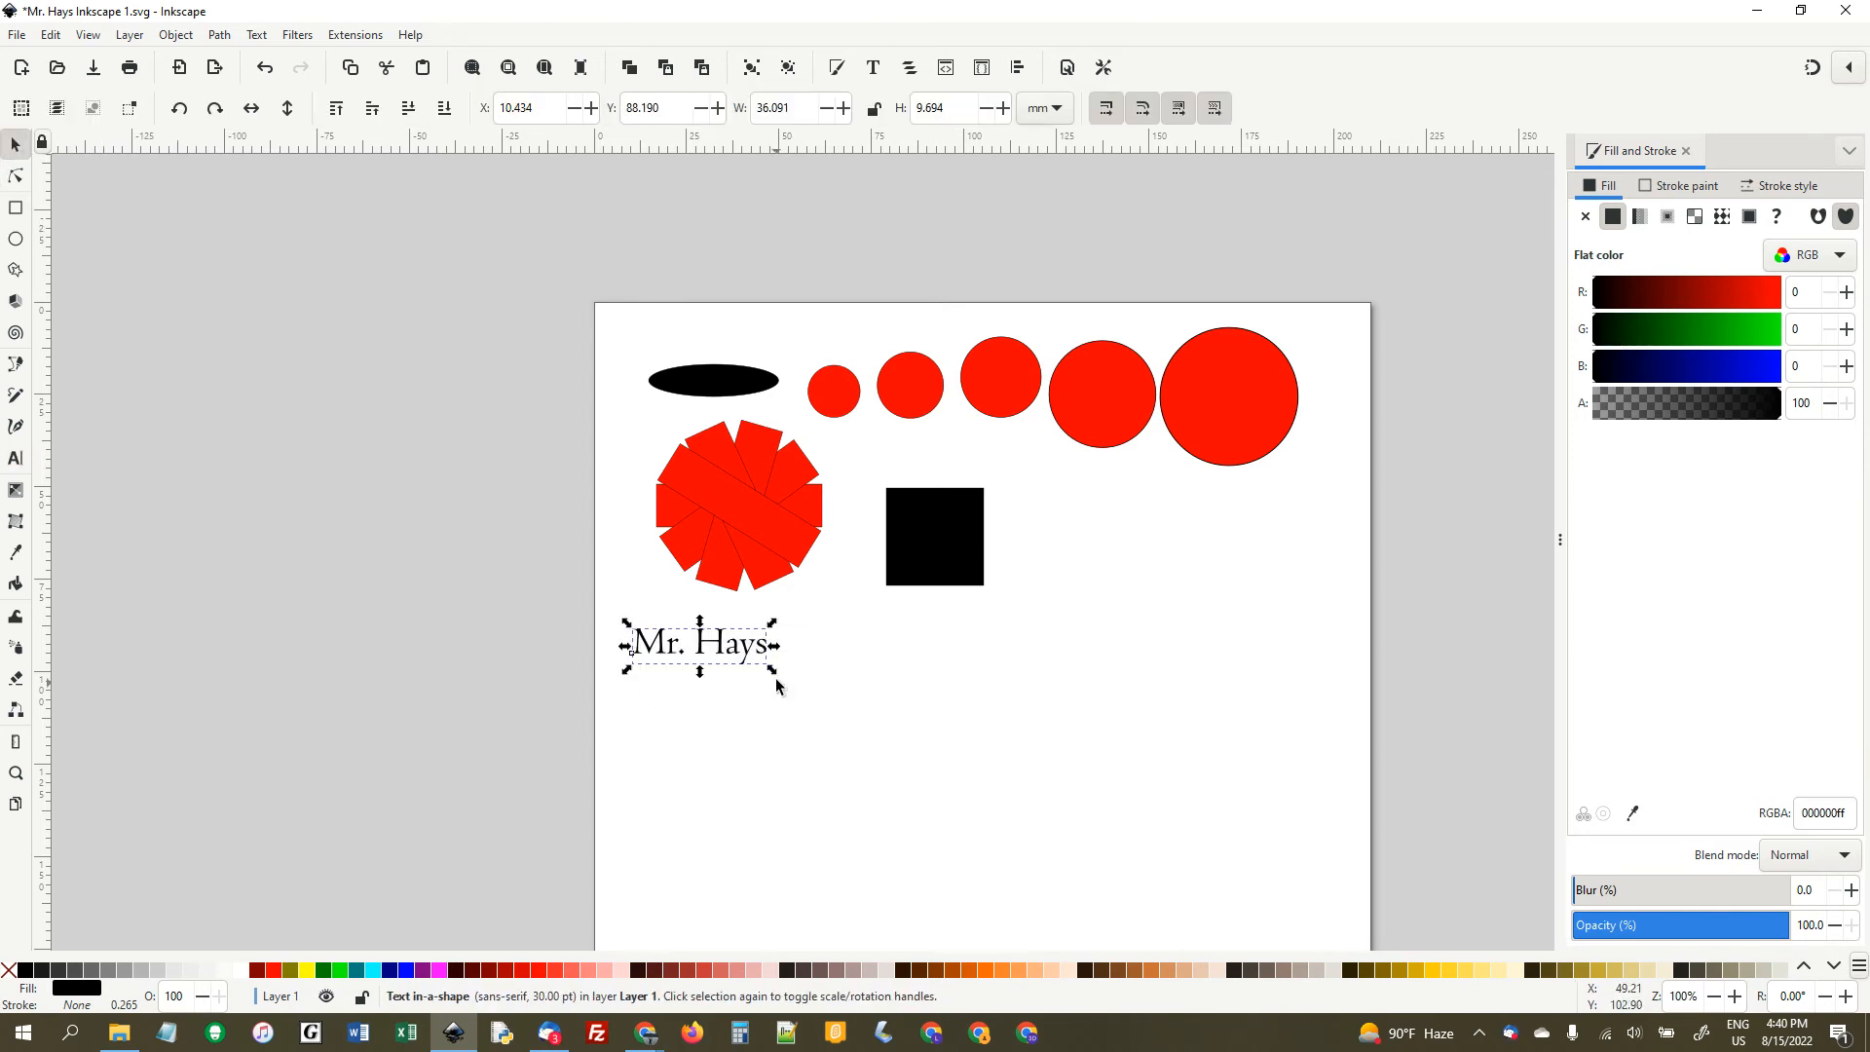
pyautogui.moveTo(772, 672); pyautogui.dragTo(1334, 892)
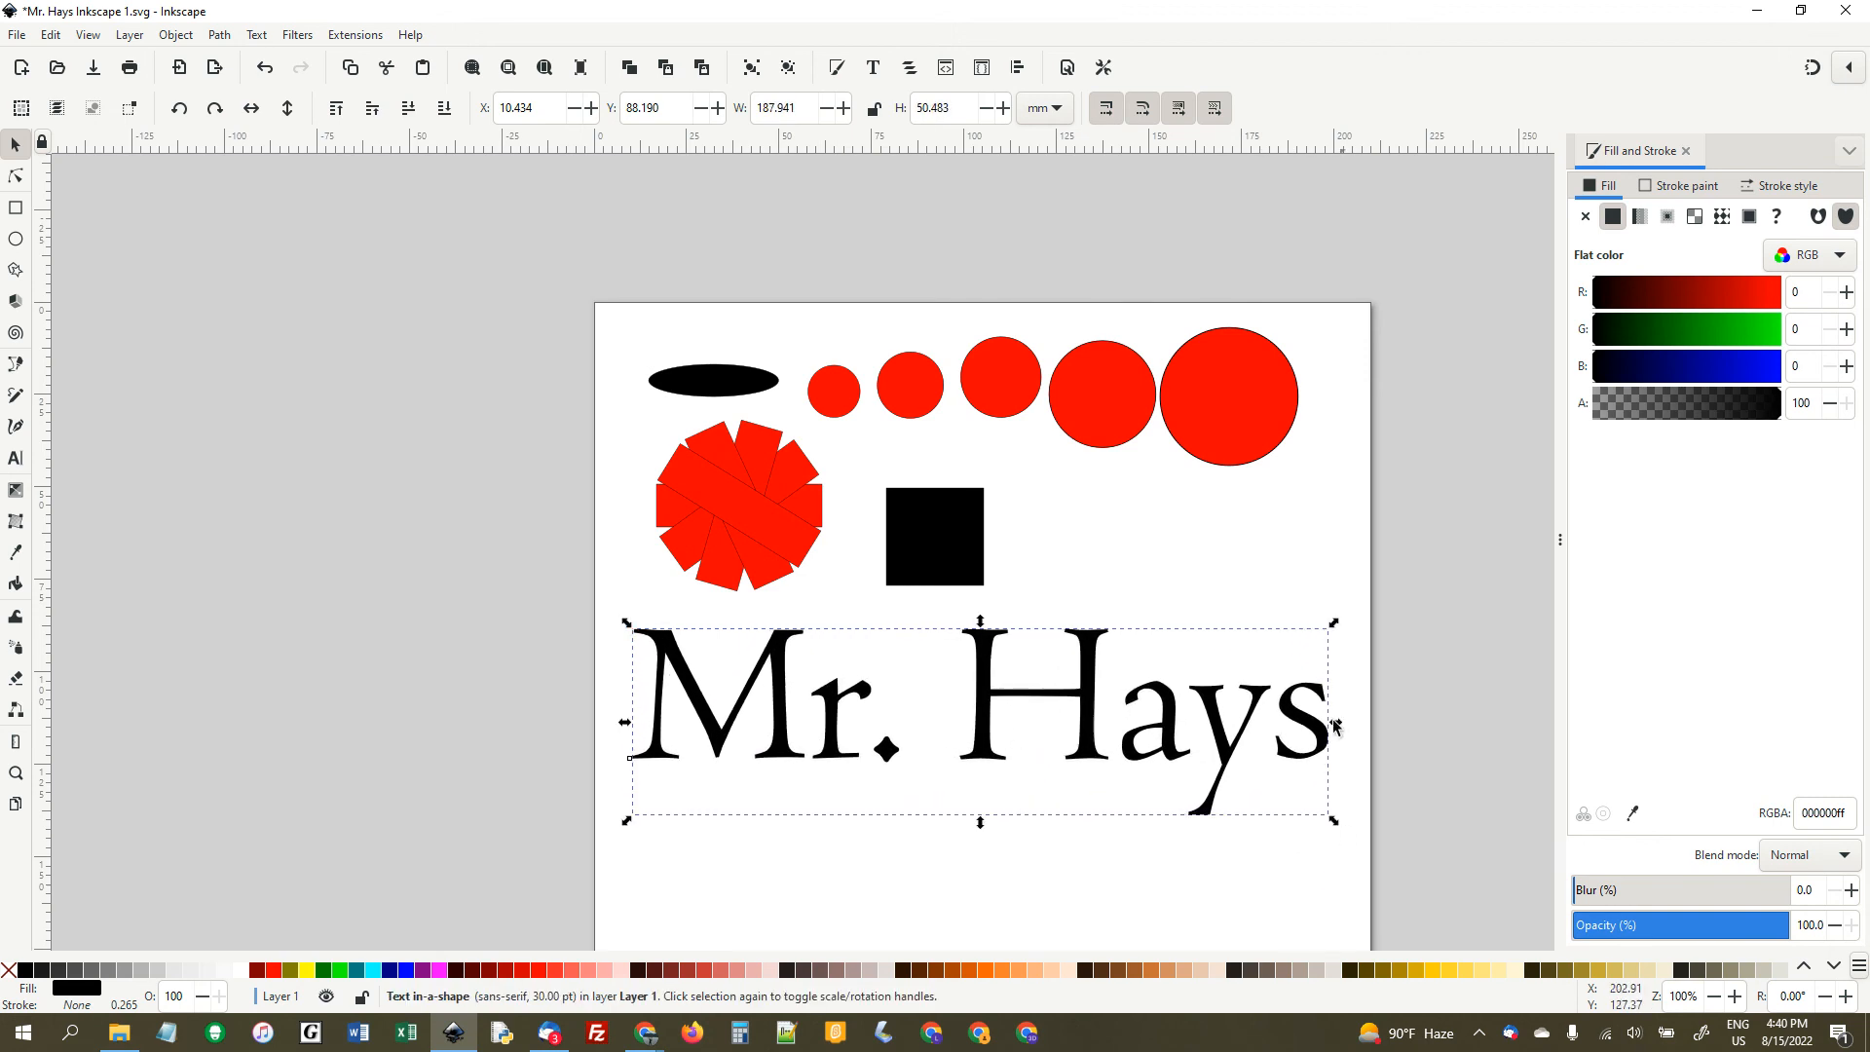
pyautogui.click(1223, 597)
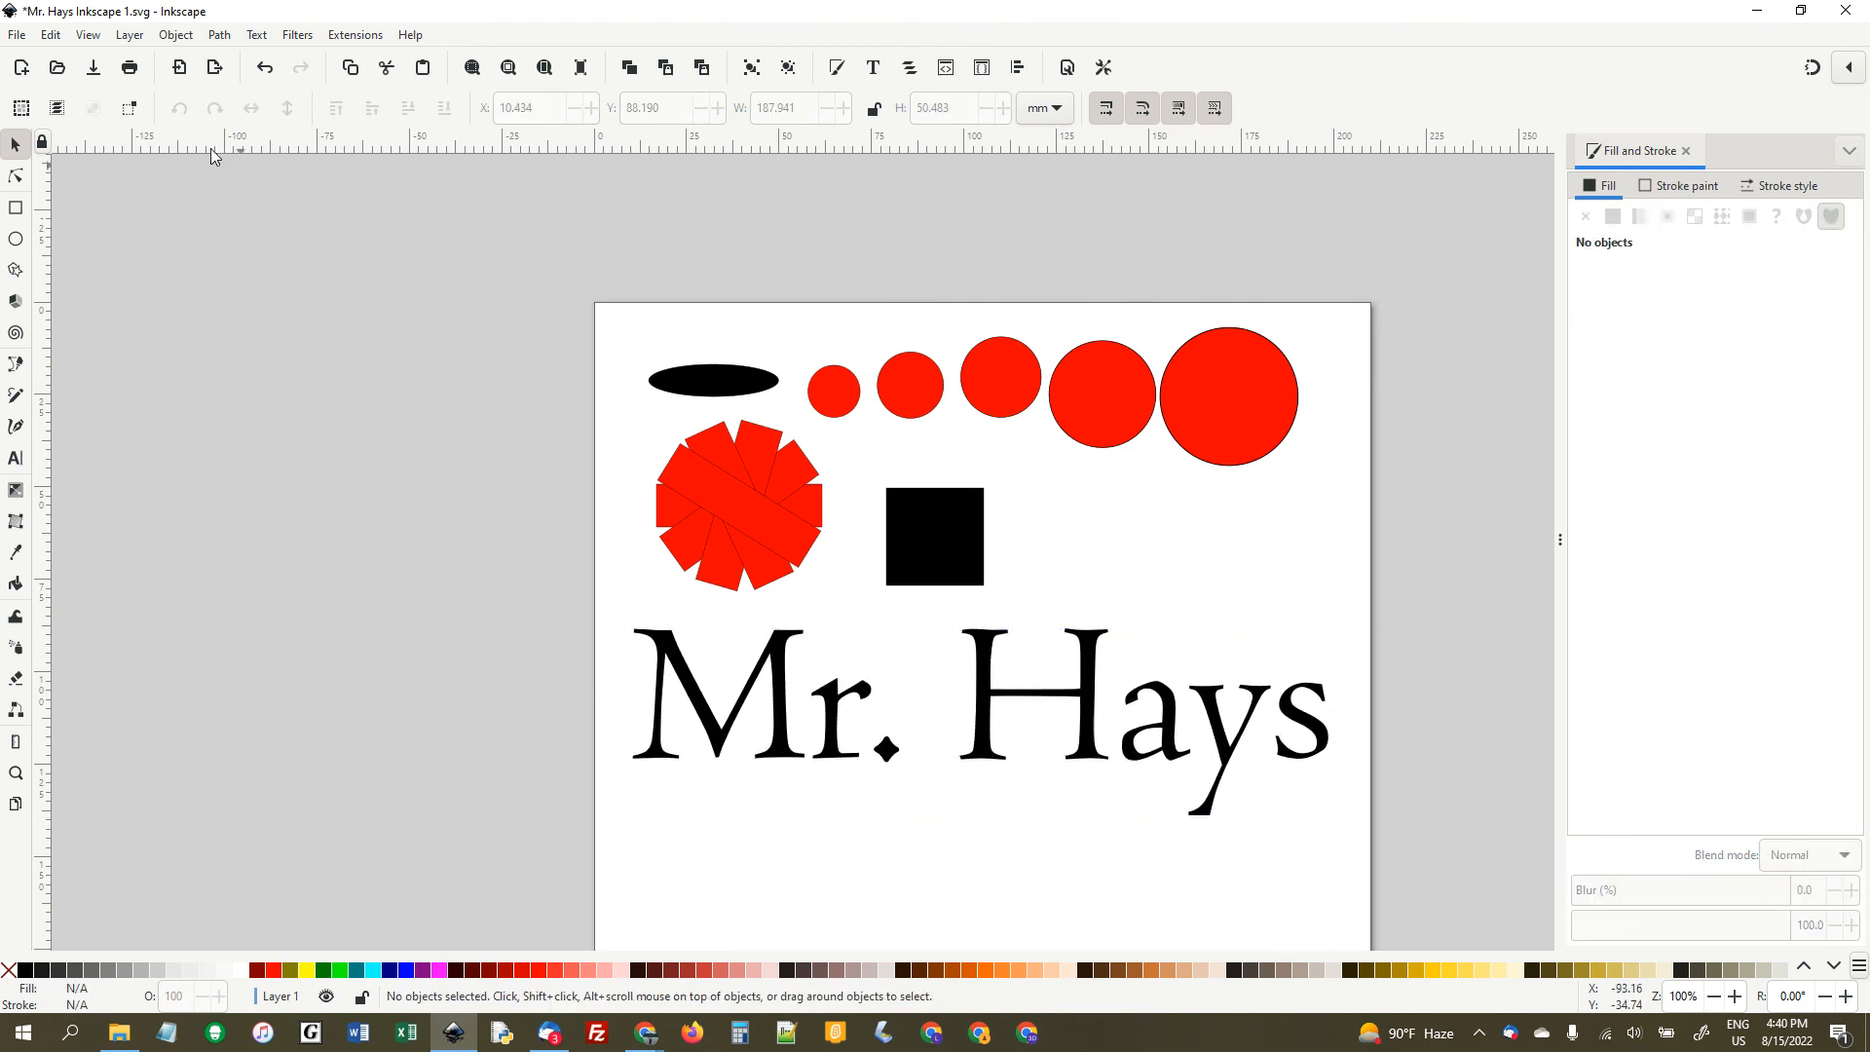
pyautogui.click(16, 35)
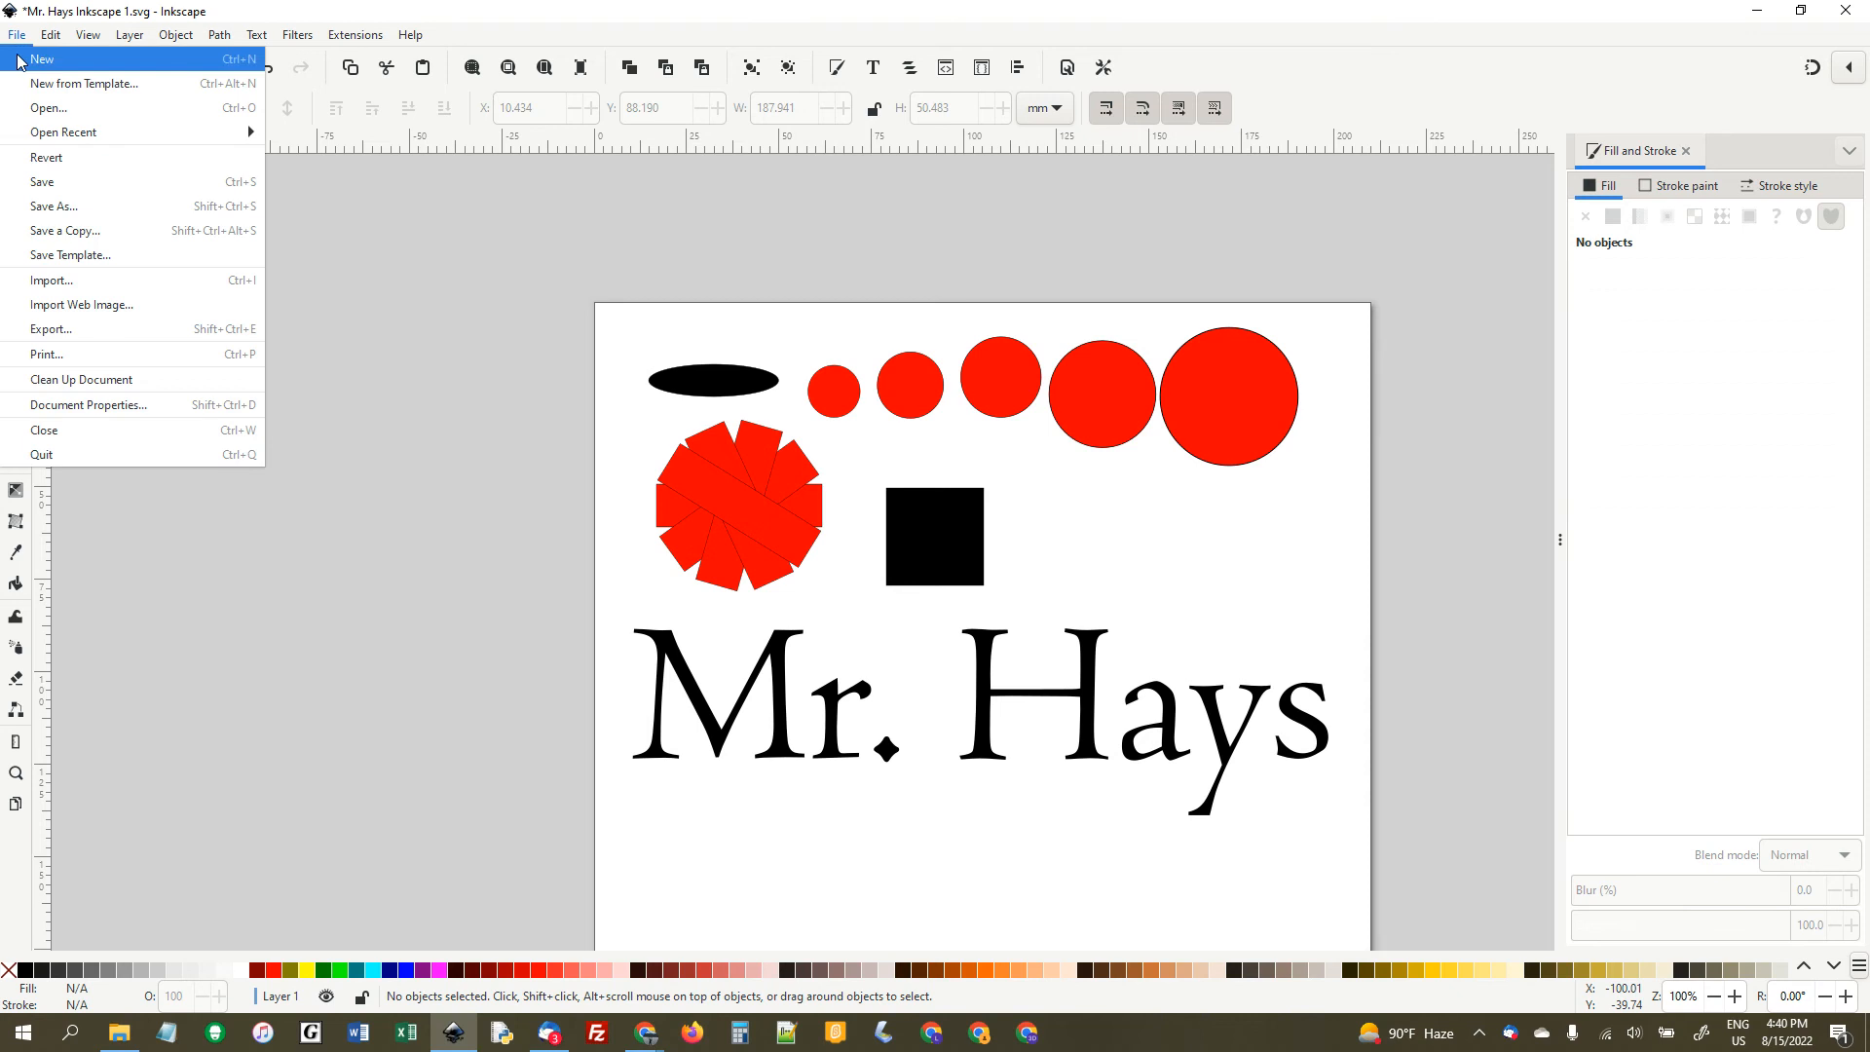
pyautogui.click(49, 183)
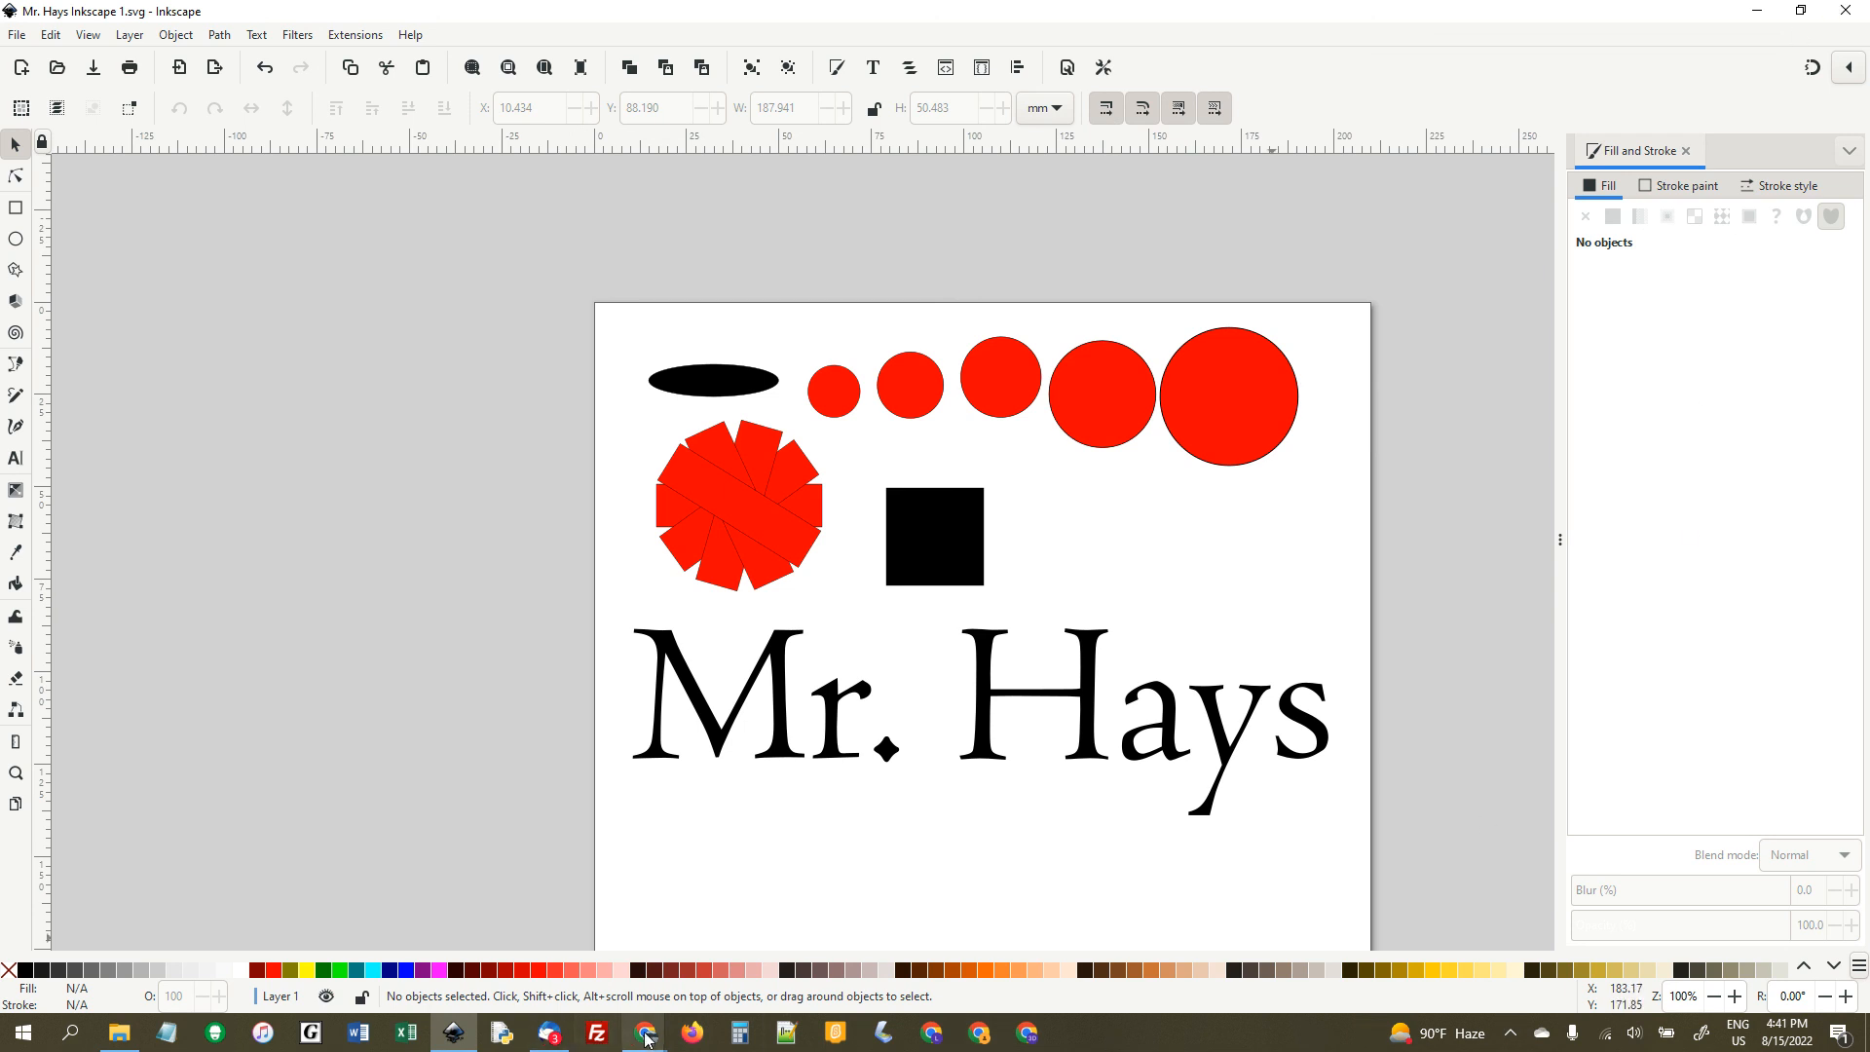
pyautogui.moveTo(646, 1039)
pyautogui.click(817, 949)
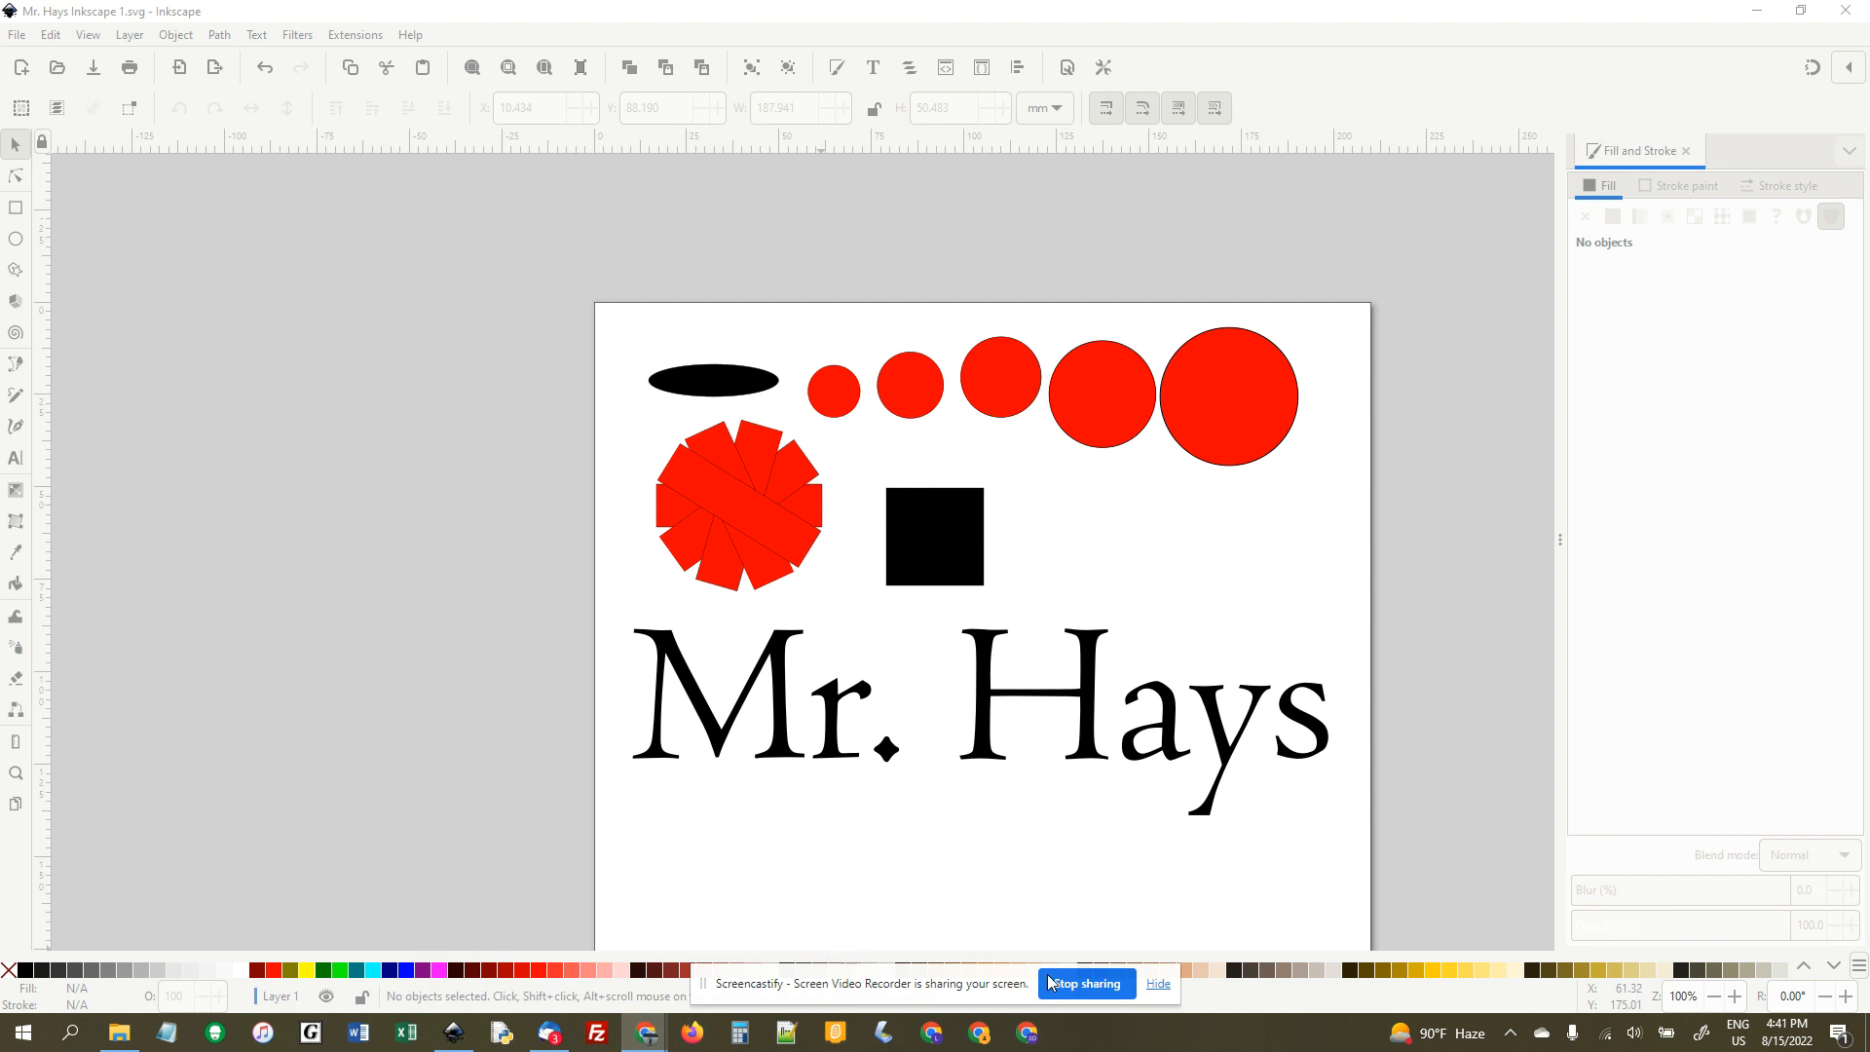
pyautogui.click(1158, 984)
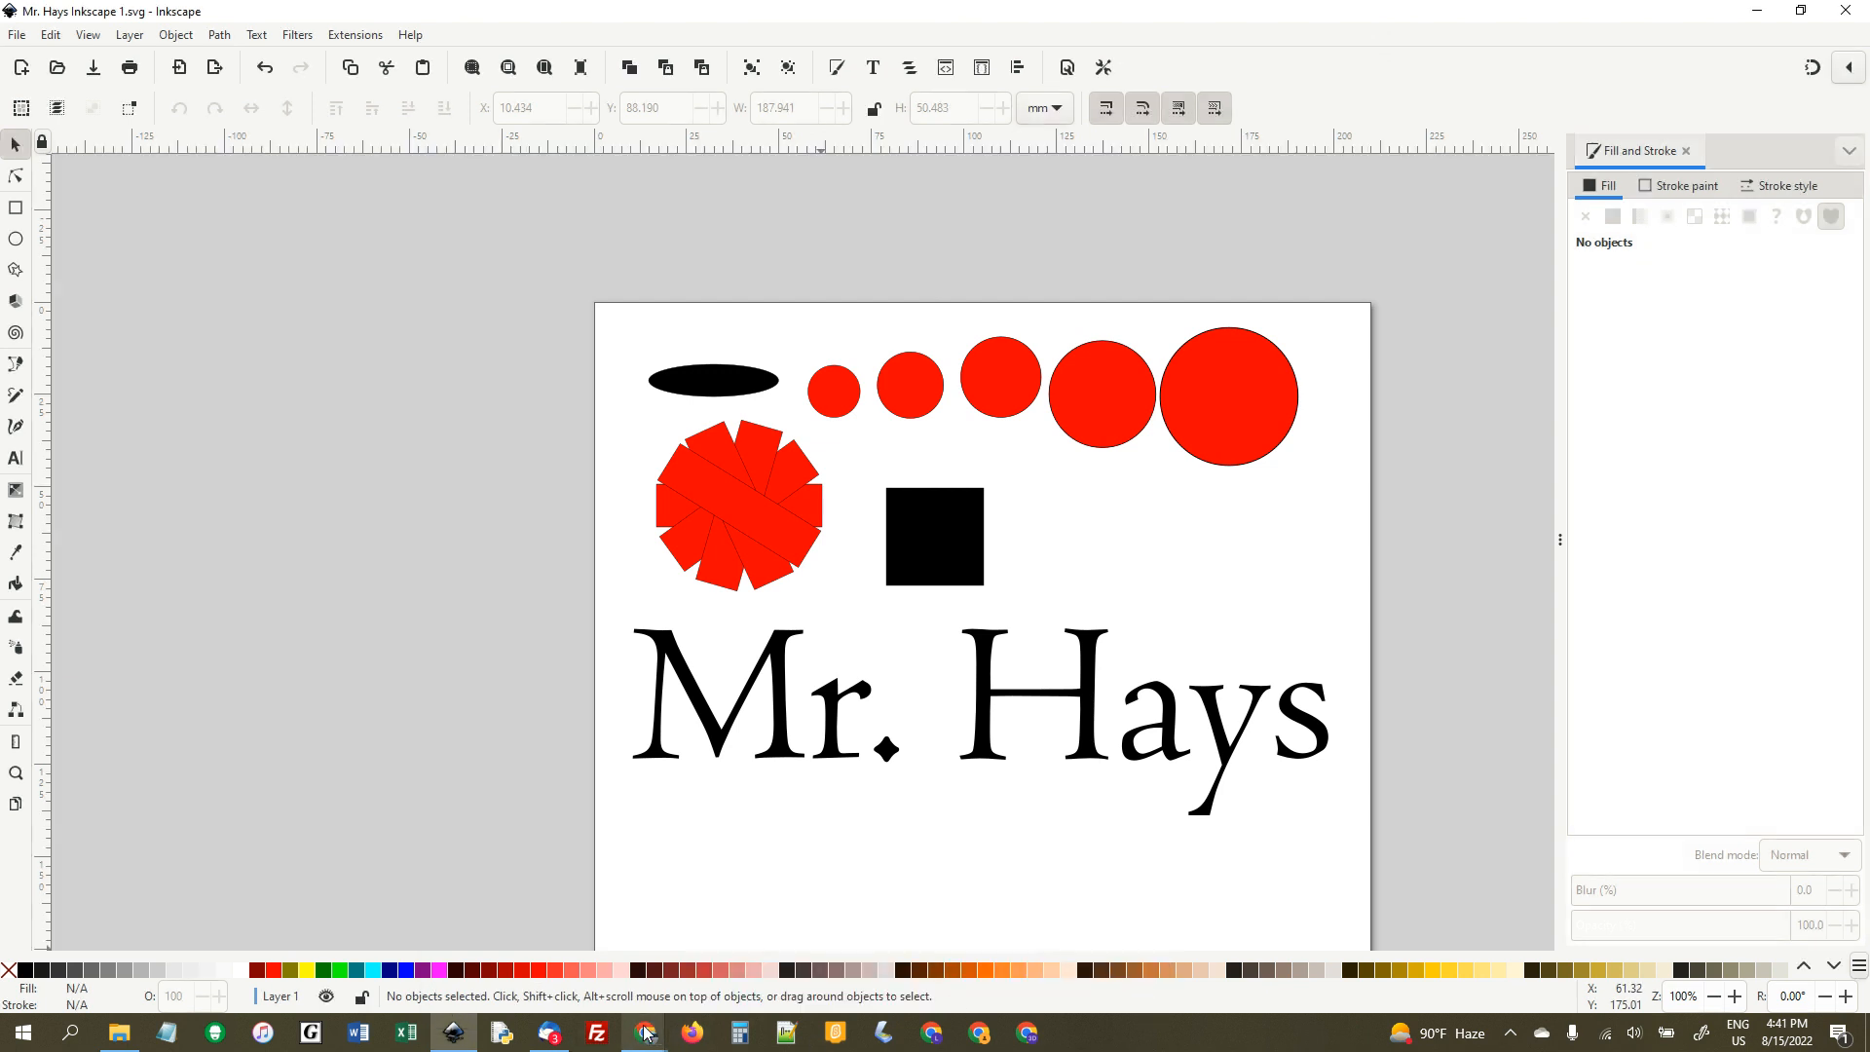